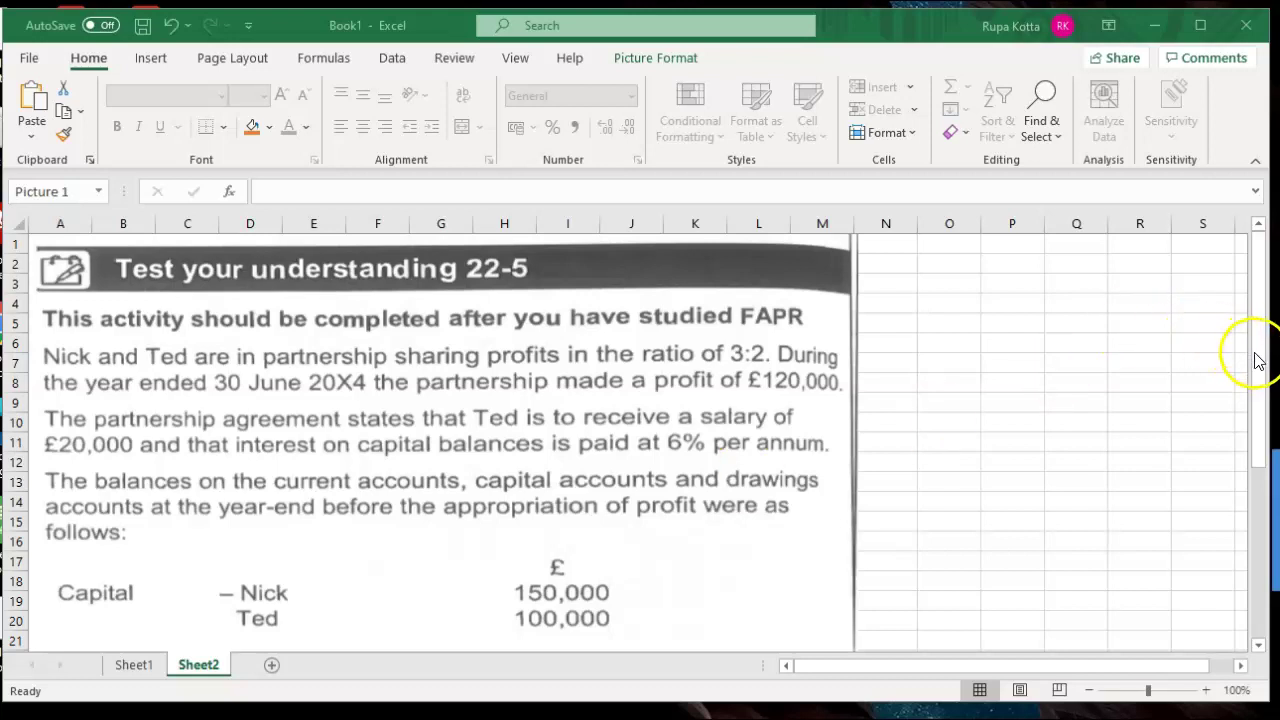
# Review the partnership exercise on Sheet2, and widen columns A to D on Sheet1 with column A the widest.
pyautogui.moveTo(1259, 395); pyautogui.dragTo(1257, 592)
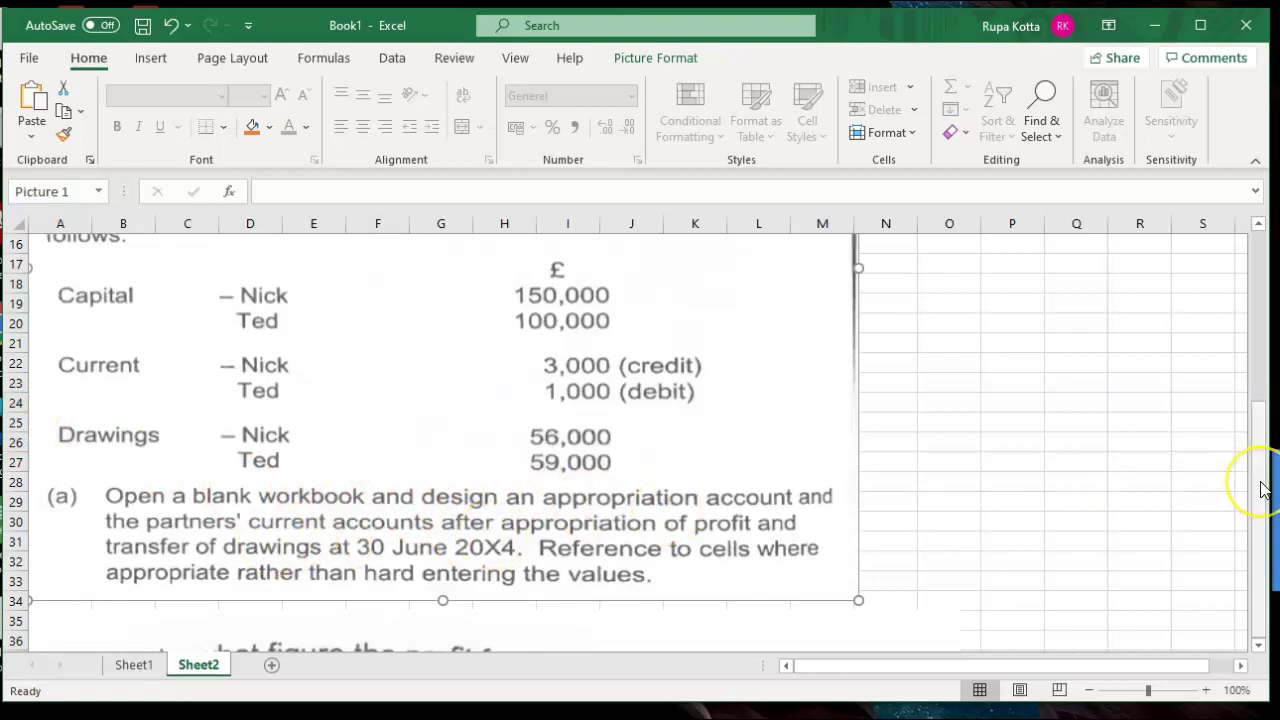
pyautogui.moveTo(1264, 486); pyautogui.dragTo(1249, 343)
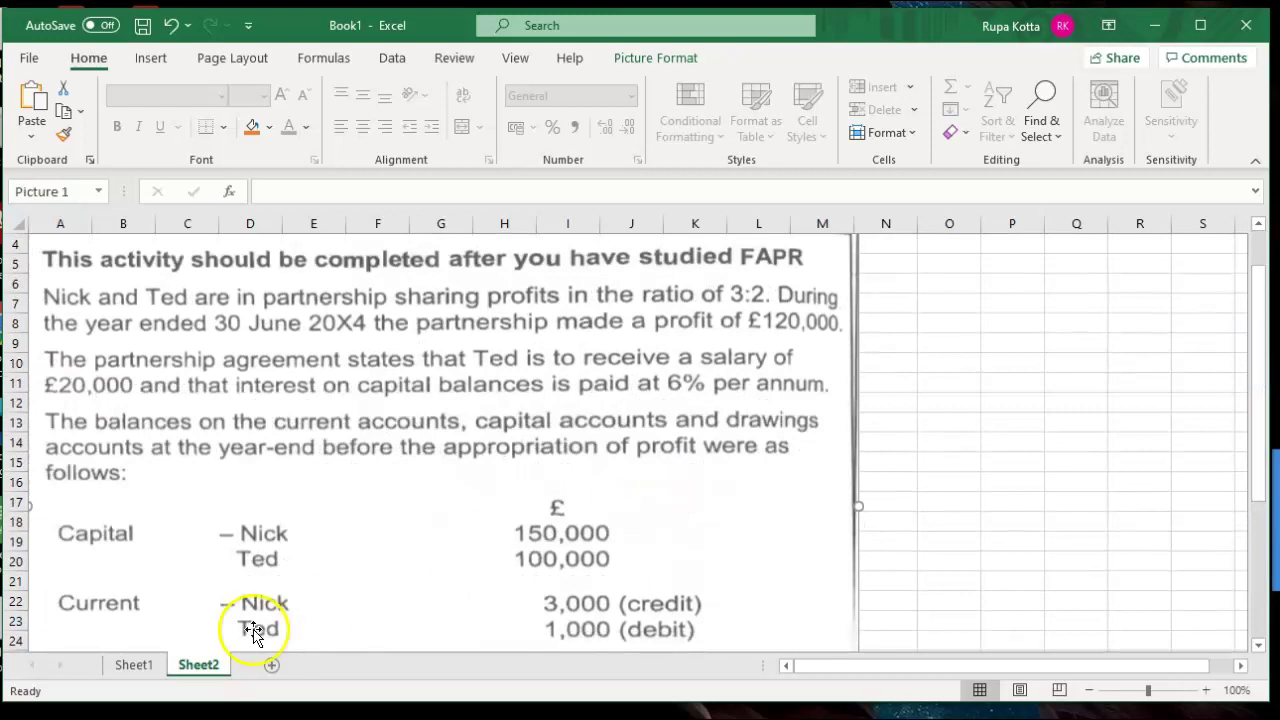
pyautogui.click(138, 668)
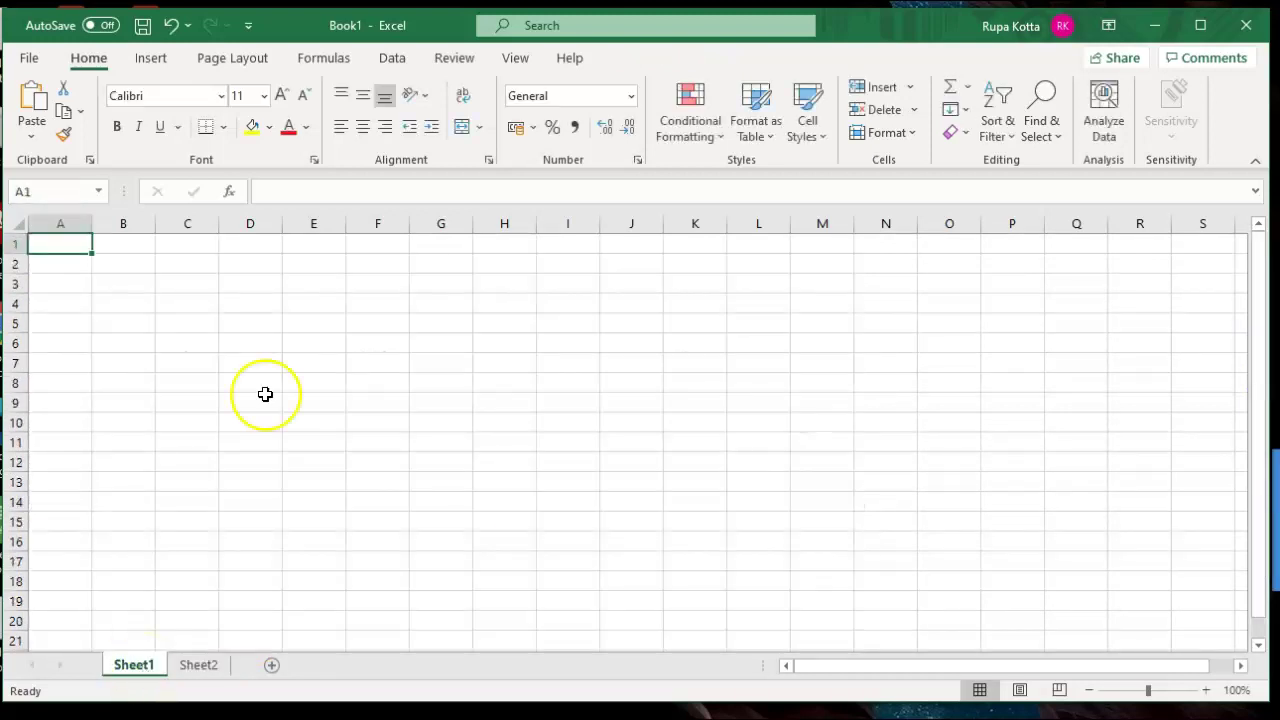
pyautogui.moveTo(91, 228); pyautogui.dragTo(646, 231)
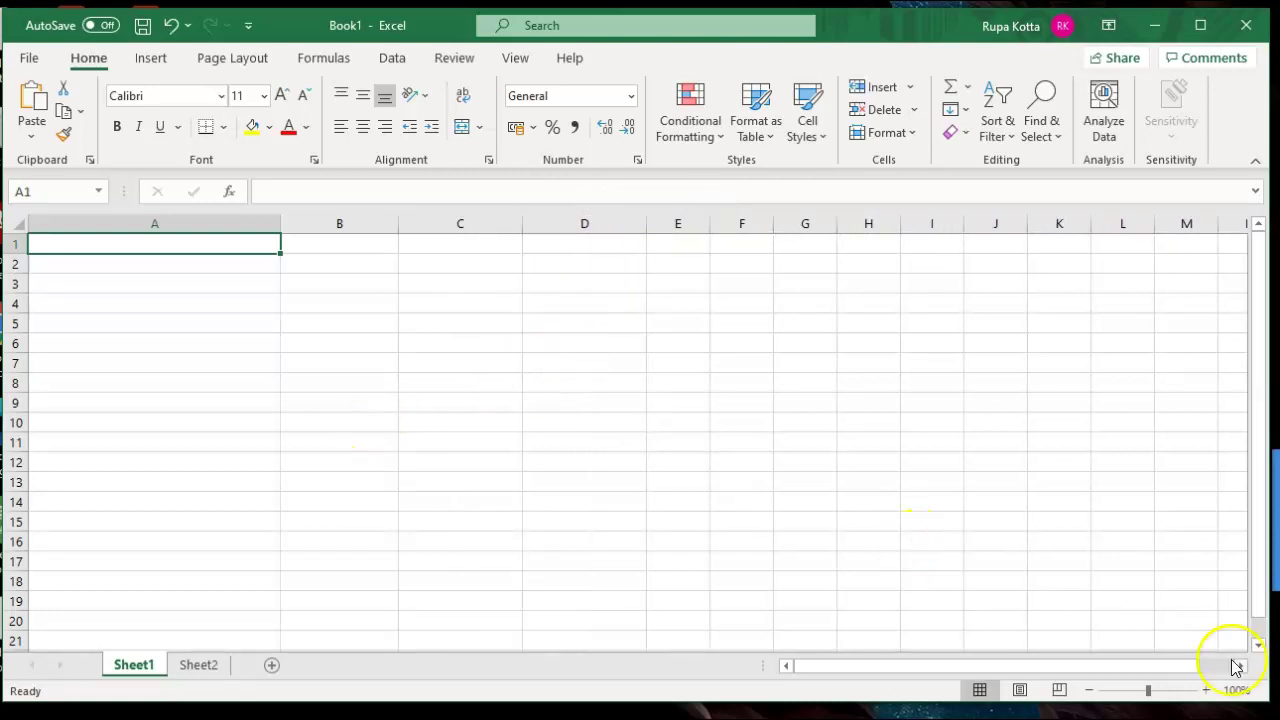
# Increase the height of all rows on Sheet1 equally.
pyautogui.click(1206, 690)
pyautogui.click(1206, 690)
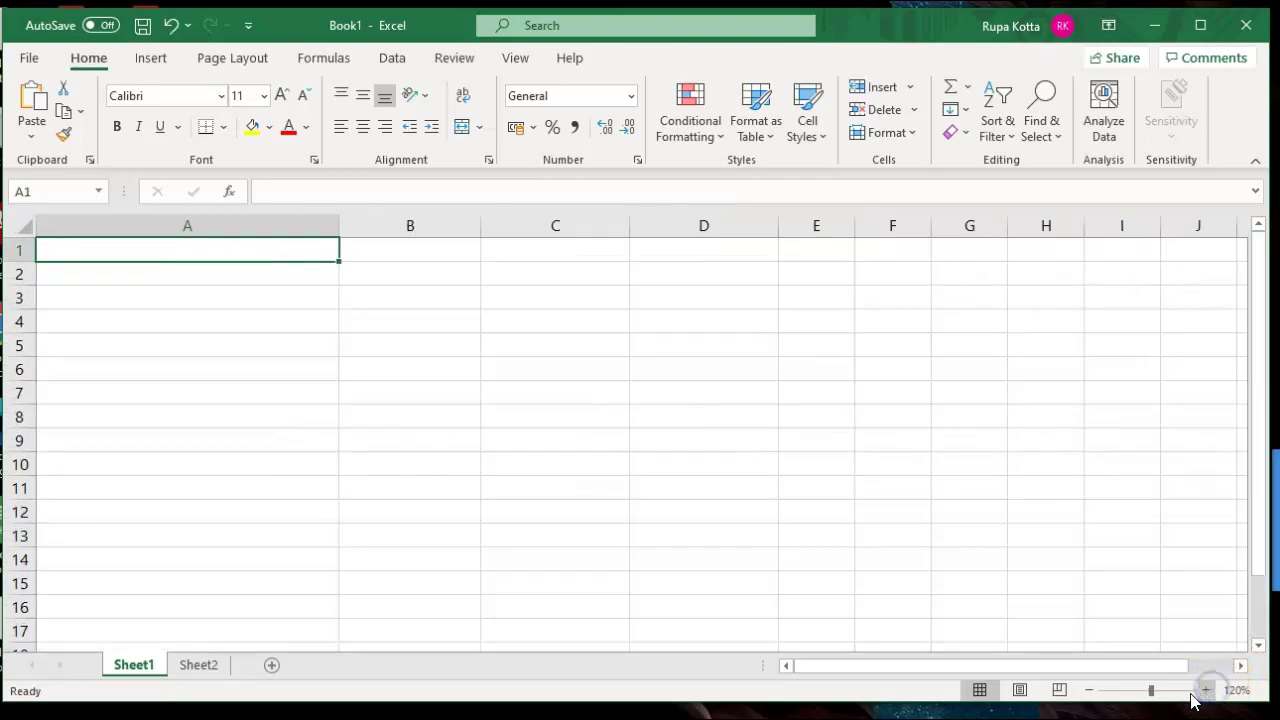
pyautogui.click(1258, 365)
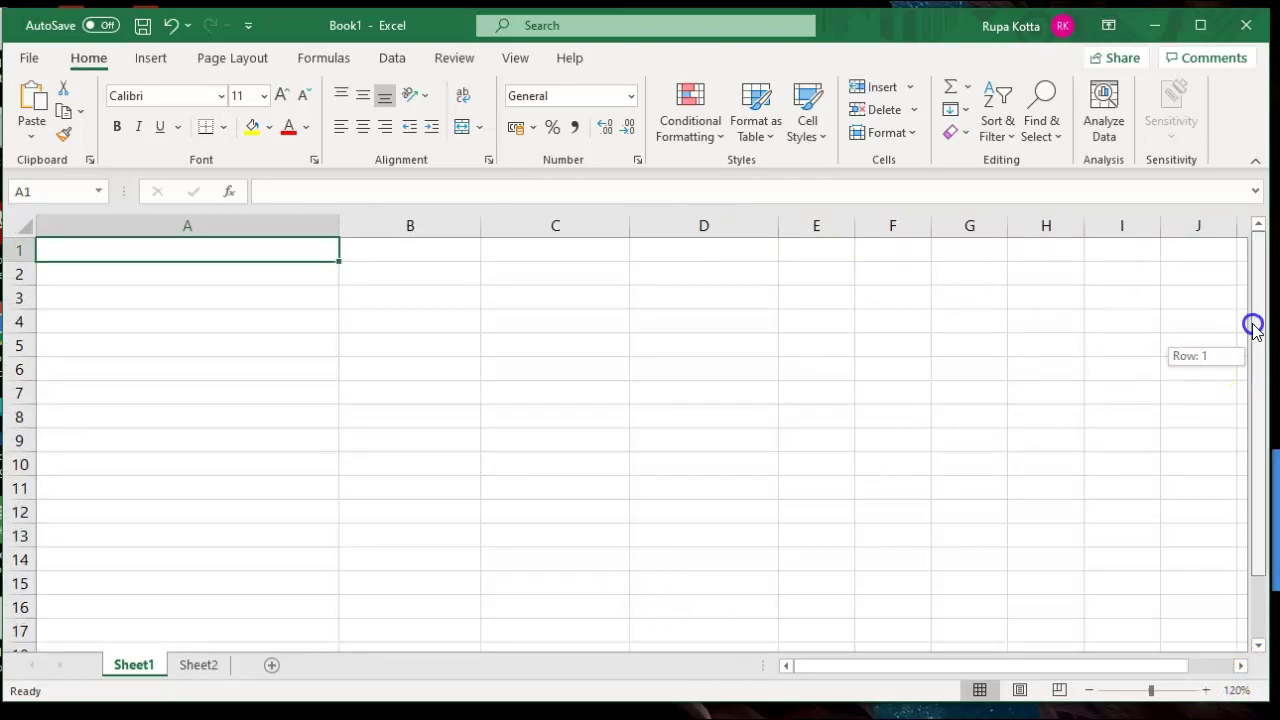
pyautogui.click(17, 234)
pyautogui.moveTo(17, 257); pyautogui.dragTo(20, 268)
pyautogui.click(325, 386)
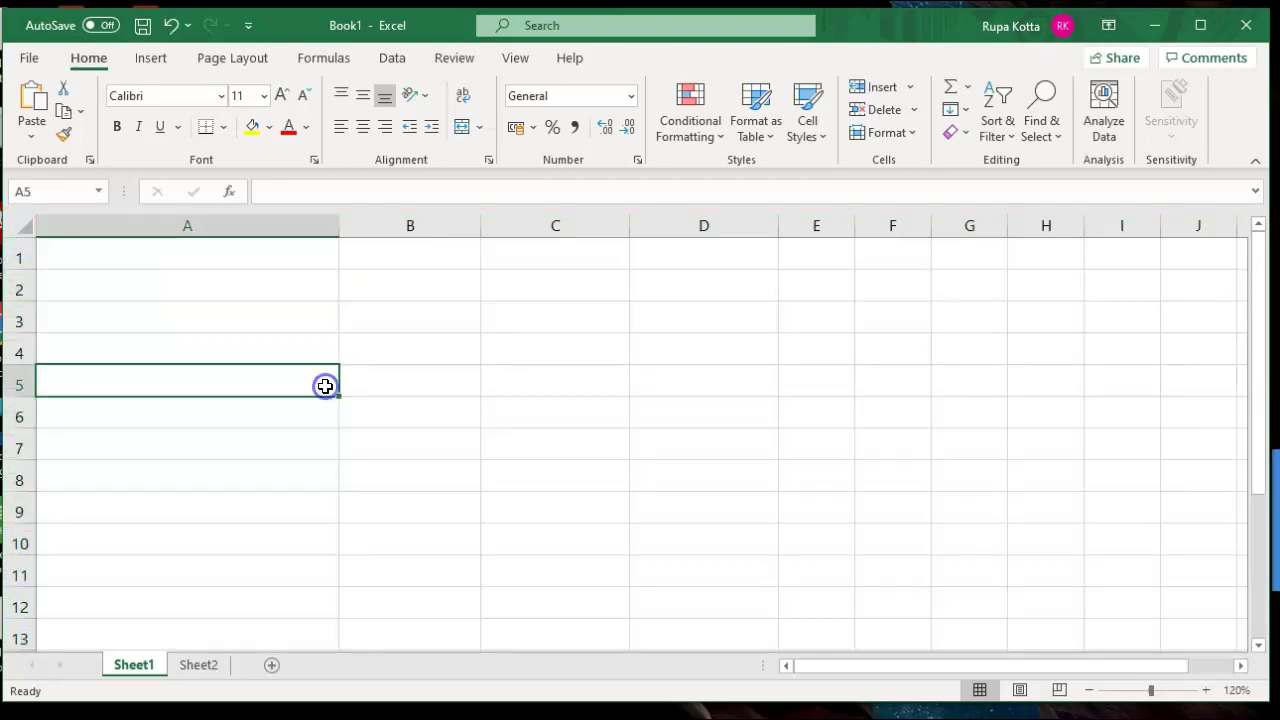
# Apply all borders to the range A2:D17.
pyautogui.moveTo(195, 293); pyautogui.dragTo(663, 623)
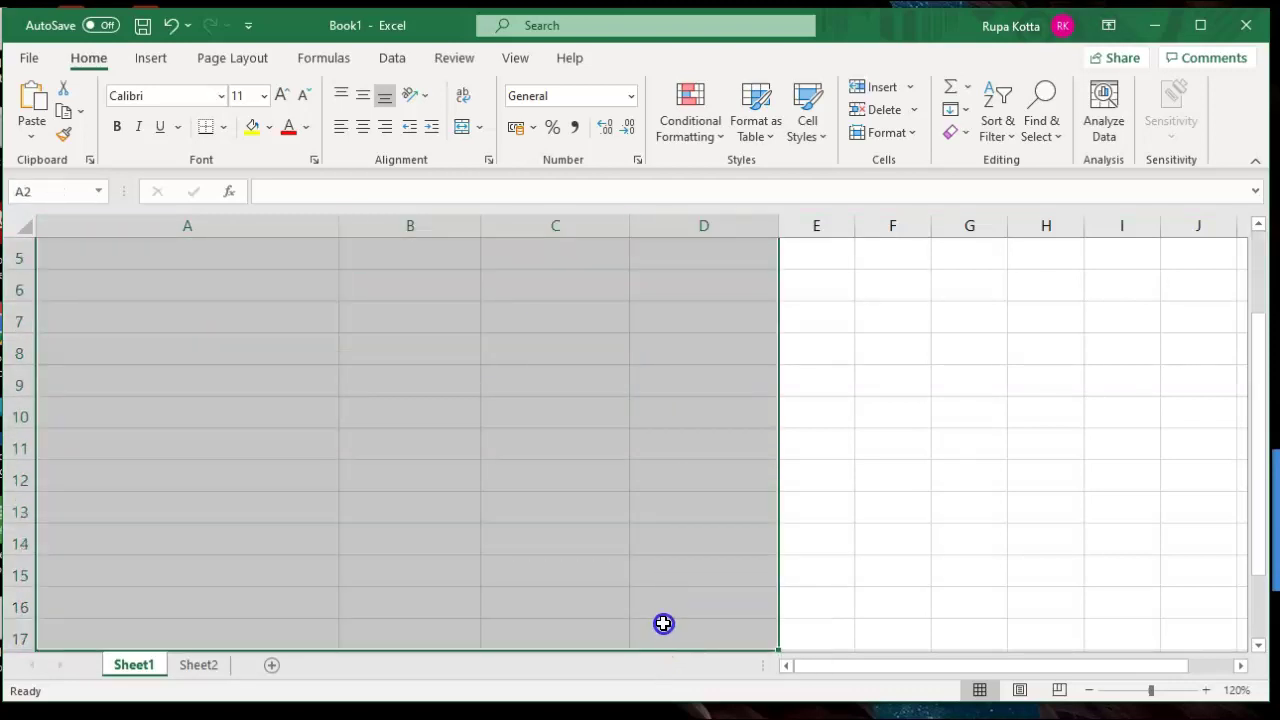
pyautogui.click(226, 130)
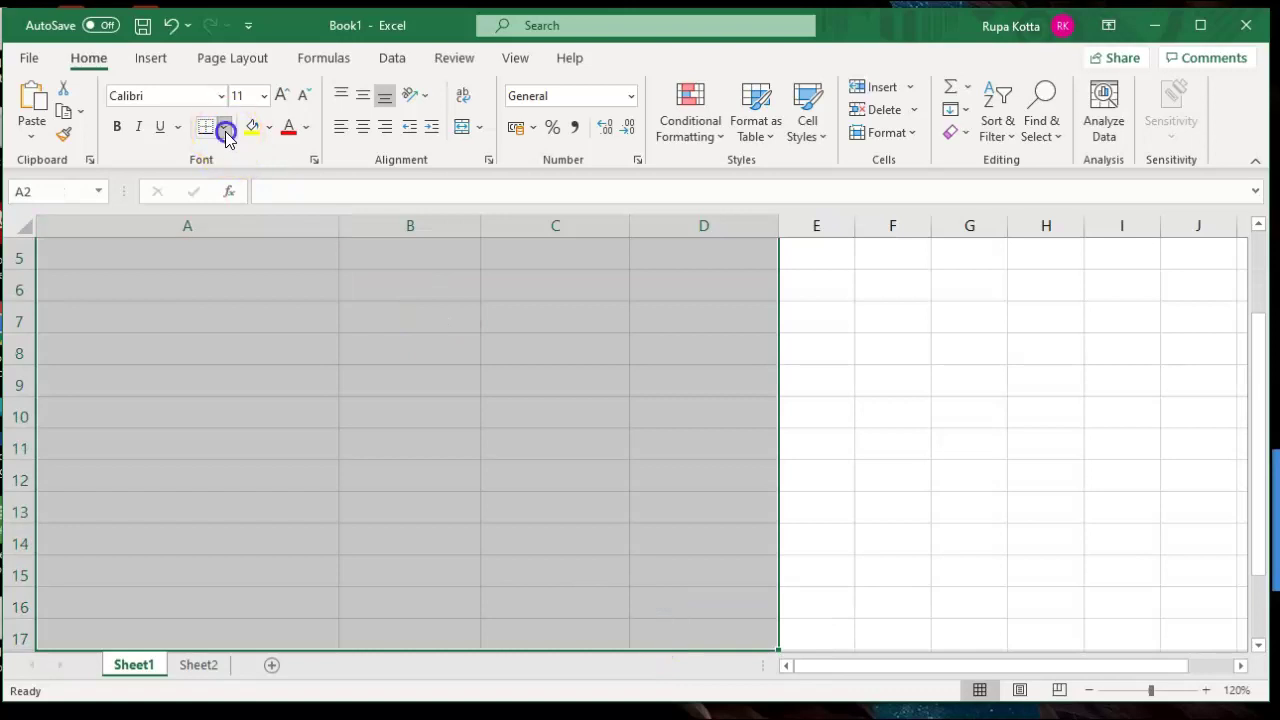
pyautogui.click(237, 323)
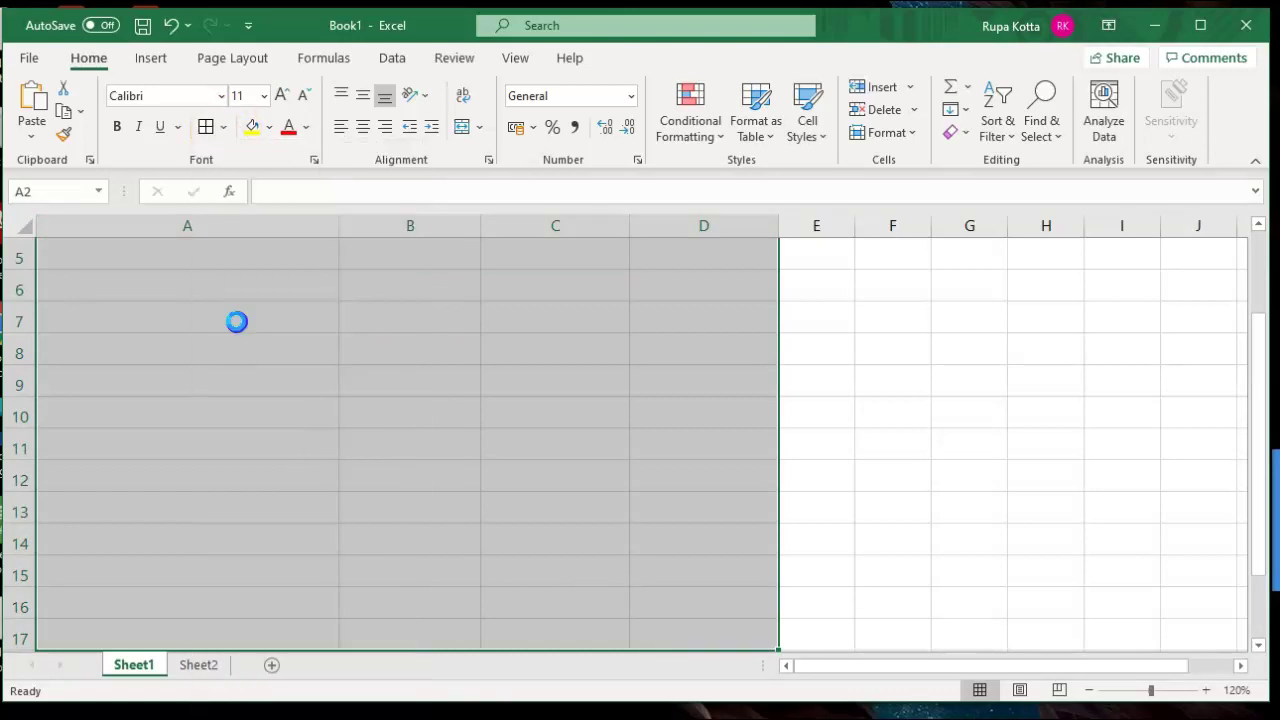
pyautogui.scroll(2, 240, 325)
pyautogui.click(523, 503)
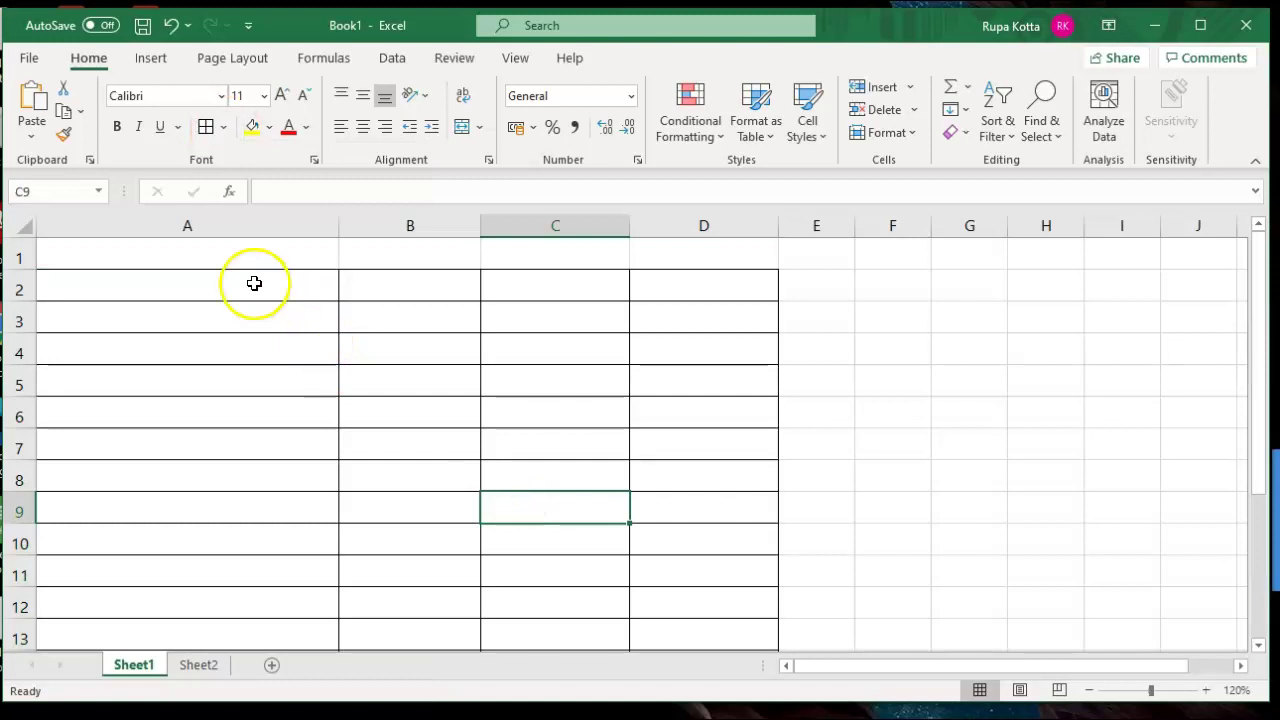
# Enter the title "Appropriation account" in cell A1.
pyautogui.click(221, 259)
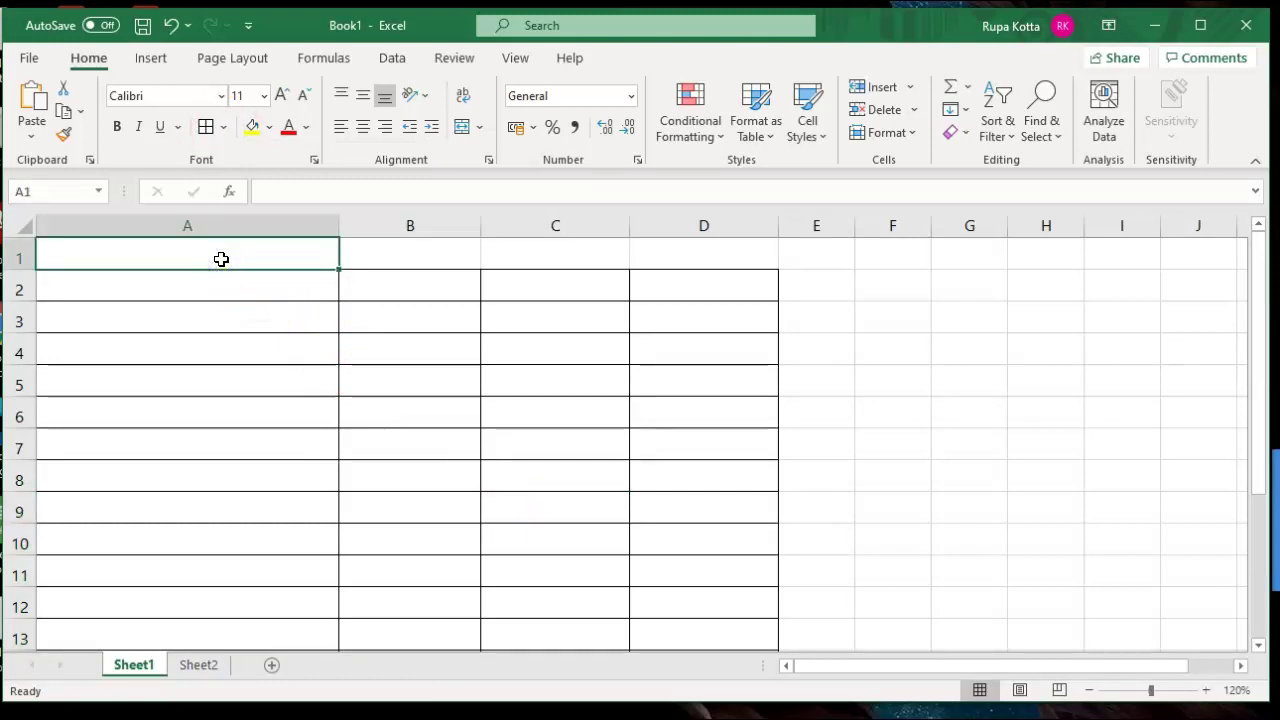
pyautogui.write('Appt')
pyautogui.write('ropriati')
pyautogui.write('o')
pyautogui.write('n account')
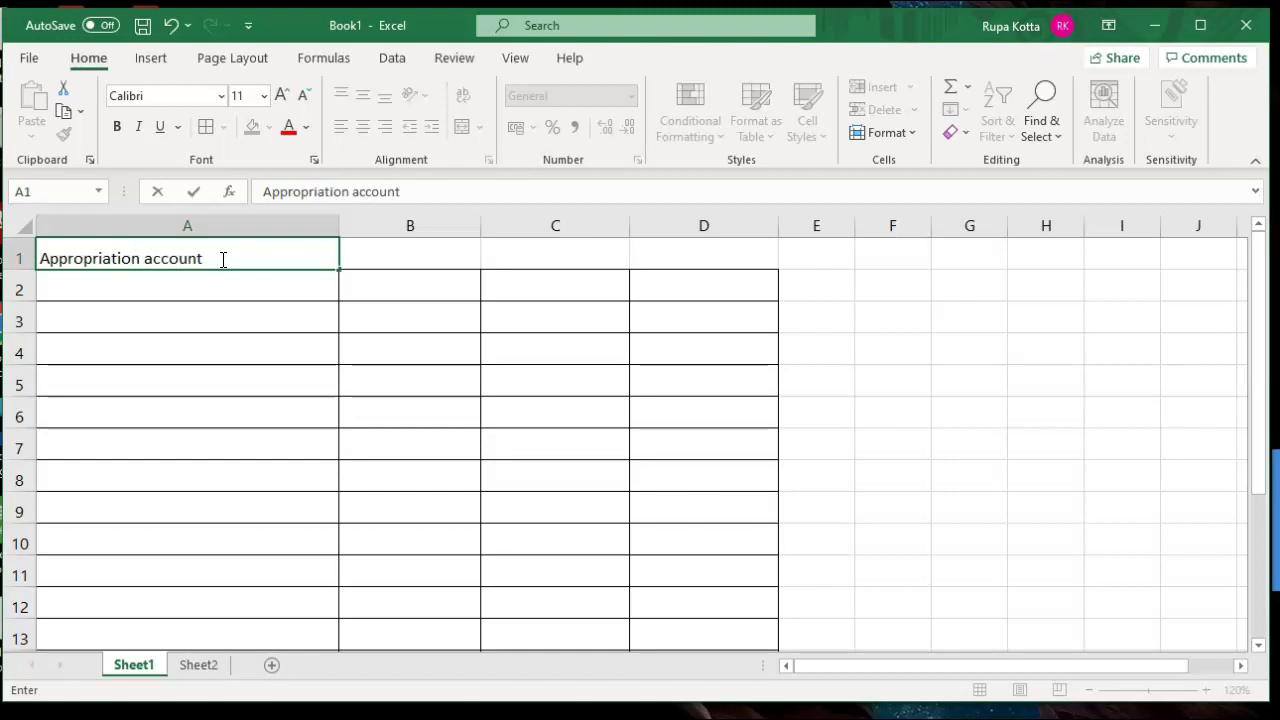
# Fill row 2 with the headers "Details", the two partners' first names, and "Total" across columns A to D.
pyautogui.click(211, 286)
pyautogui.write('Details')
pyautogui.press('Tab')
pyautogui.write('Nick')
pyautogui.press('Tab')
pyautogui.write('Ted')
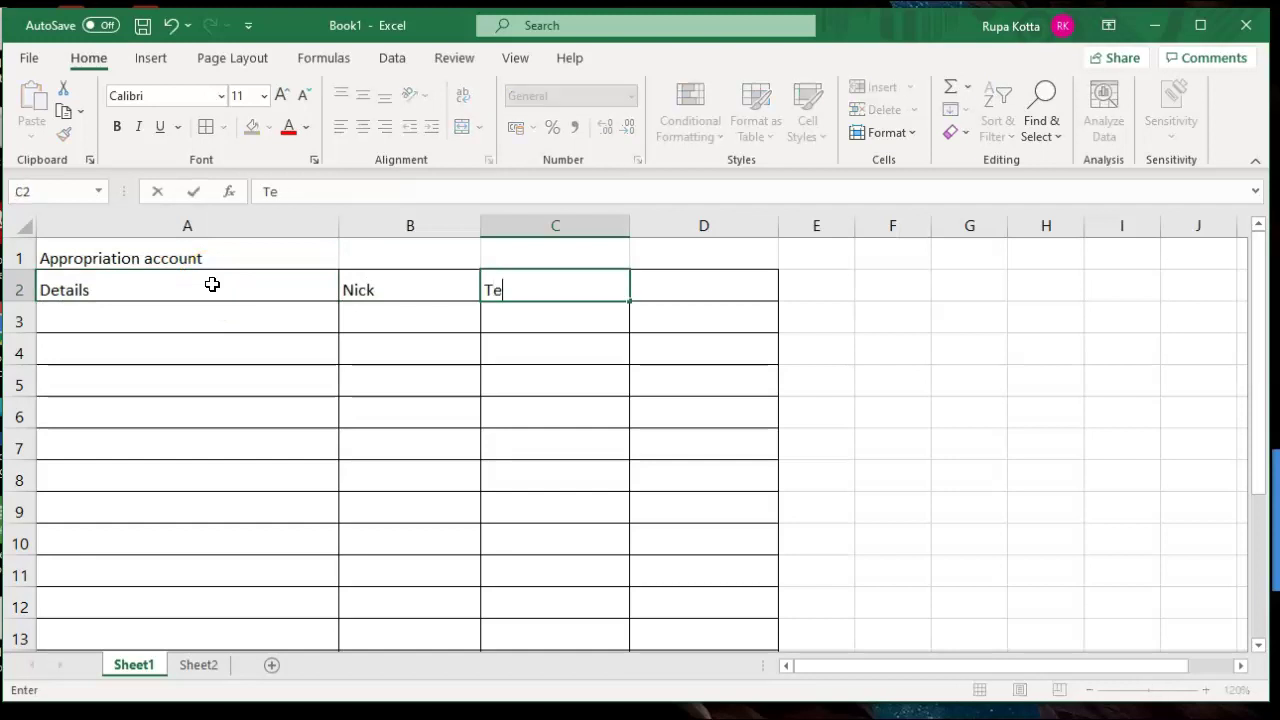
pyautogui.press('Tab')
pyautogui.write('Tptal')
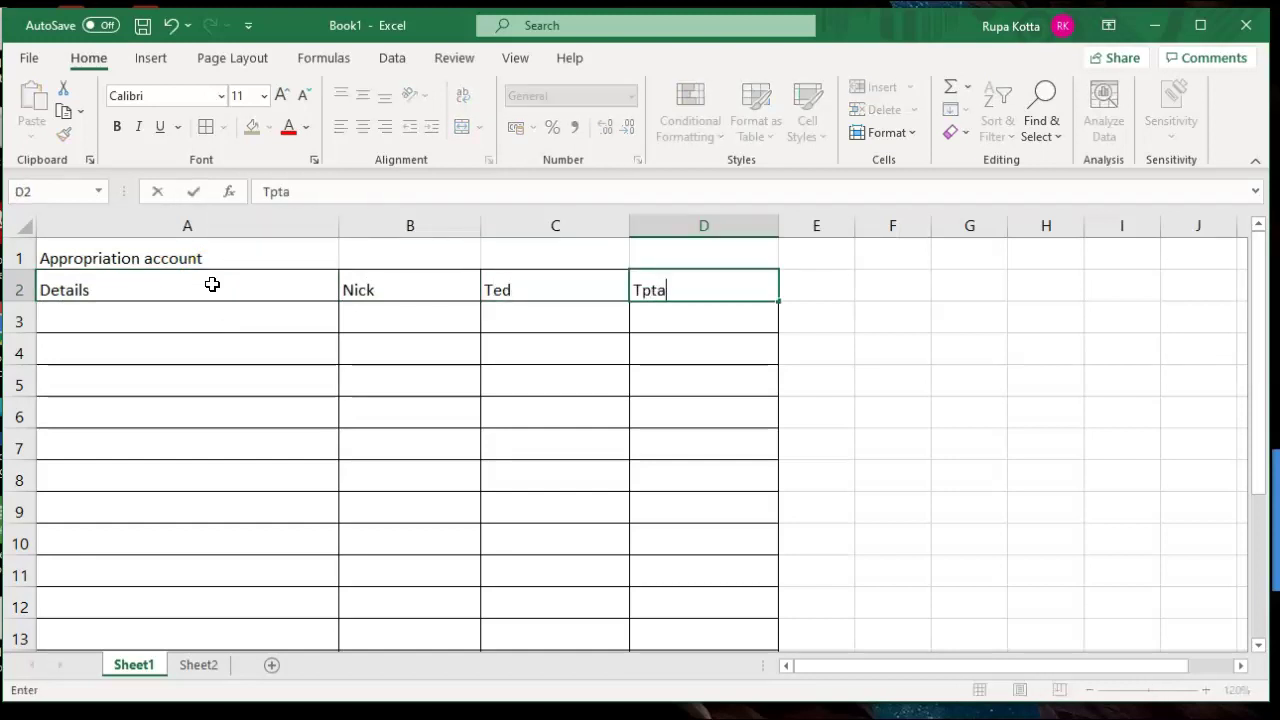
pyautogui.press('BackSpace')
pyautogui.press('BackSpace')
pyautogui.press('BackSpace')
pyautogui.press('BackSpace')
pyautogui.write('otal')
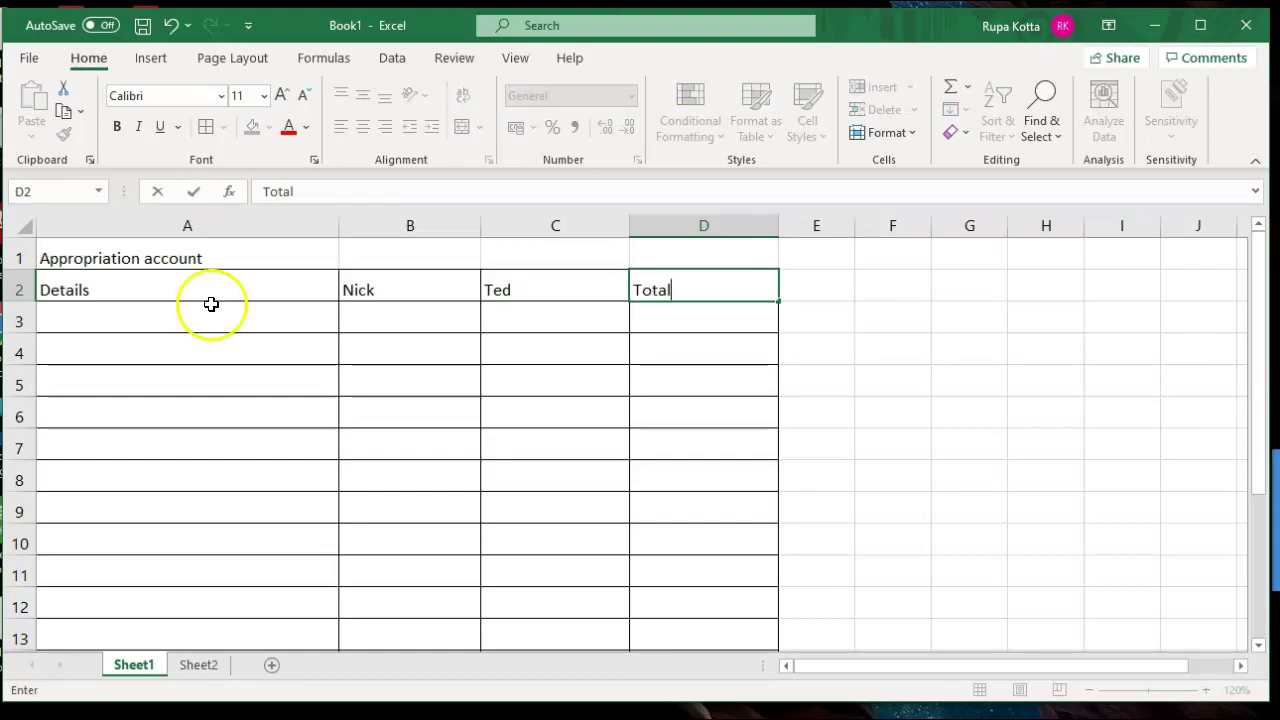
# Format the title and header cells A1:D2 as bold with font size 14.
pyautogui.moveTo(123, 257); pyautogui.dragTo(711, 277)
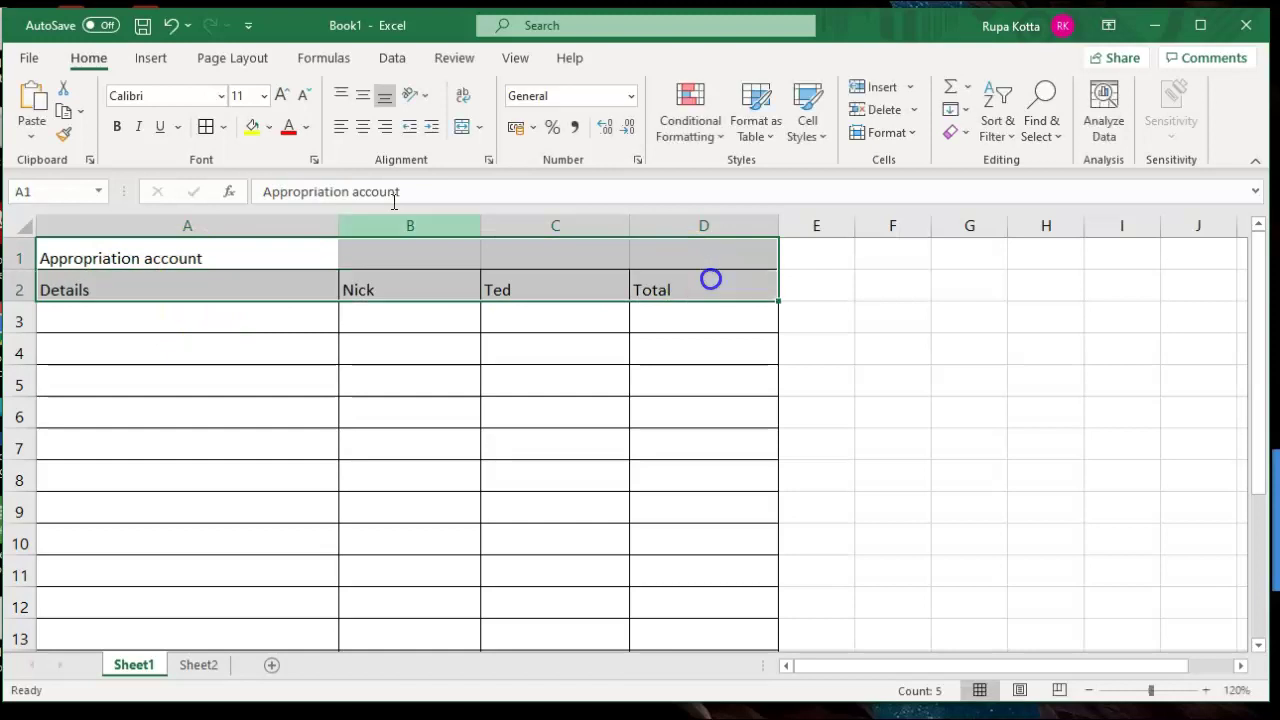
pyautogui.click(268, 96)
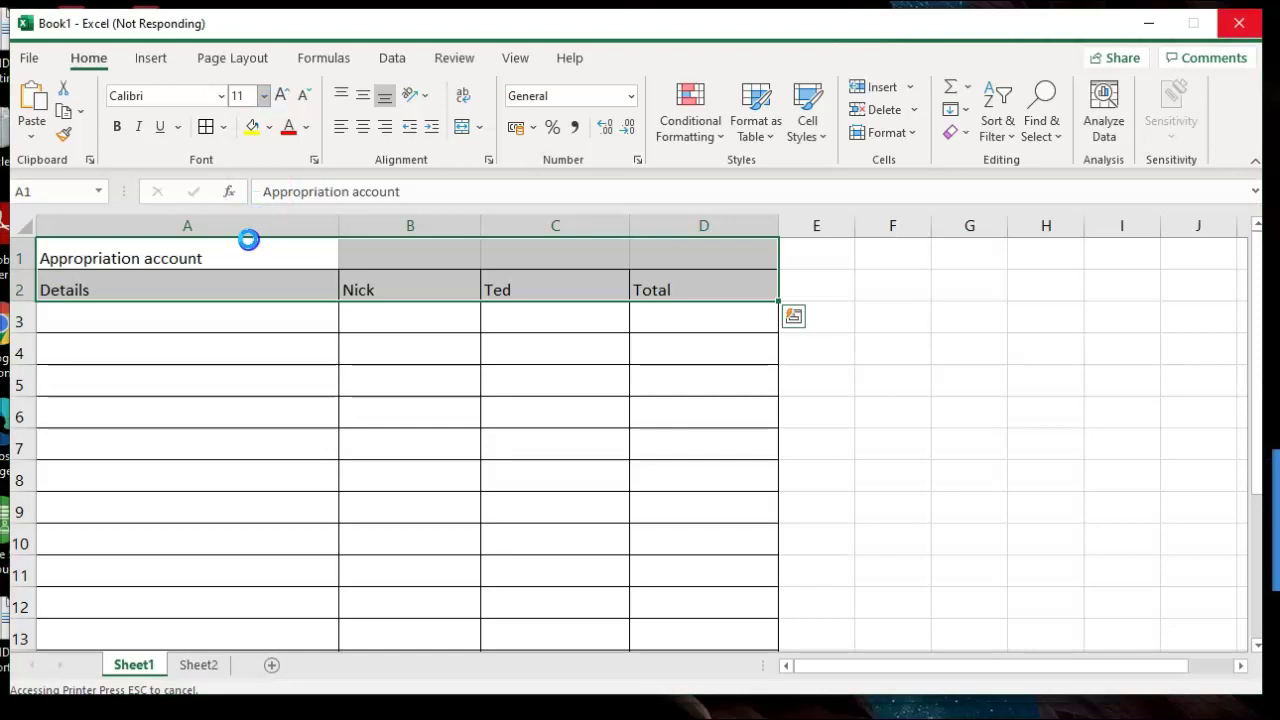
pyautogui.click(264, 95)
pyautogui.click(264, 95)
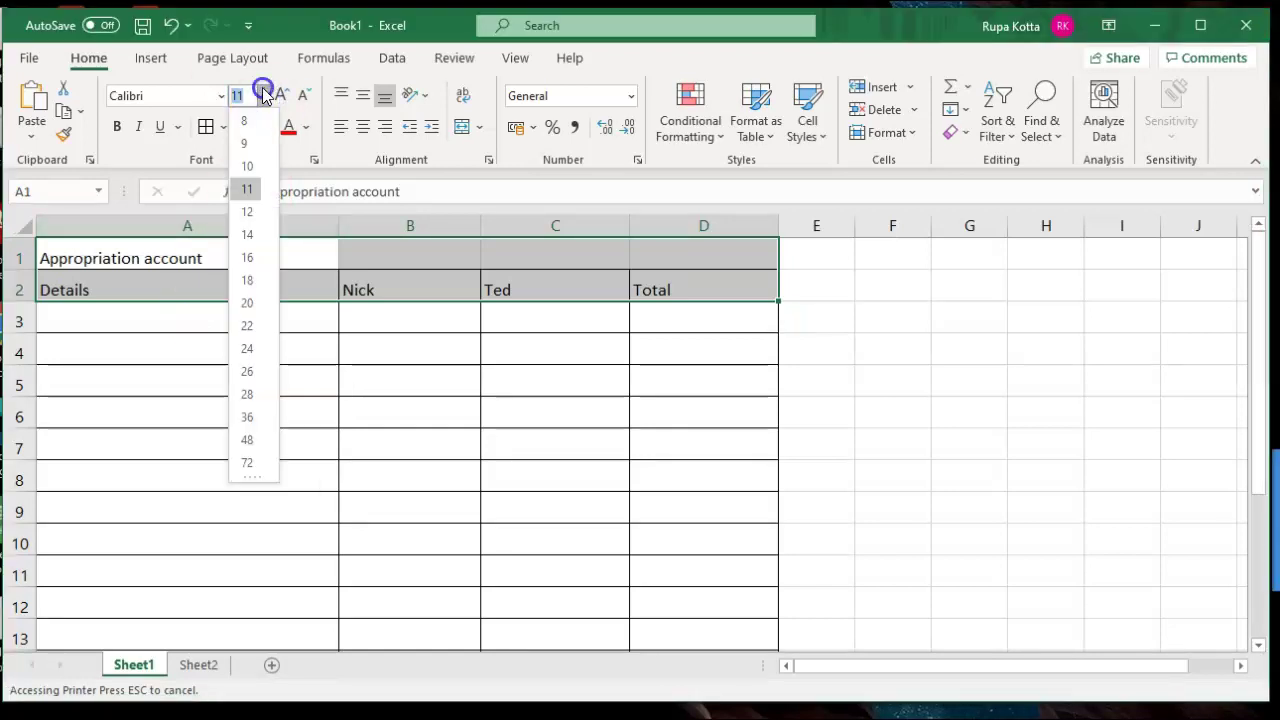
pyautogui.click(247, 234)
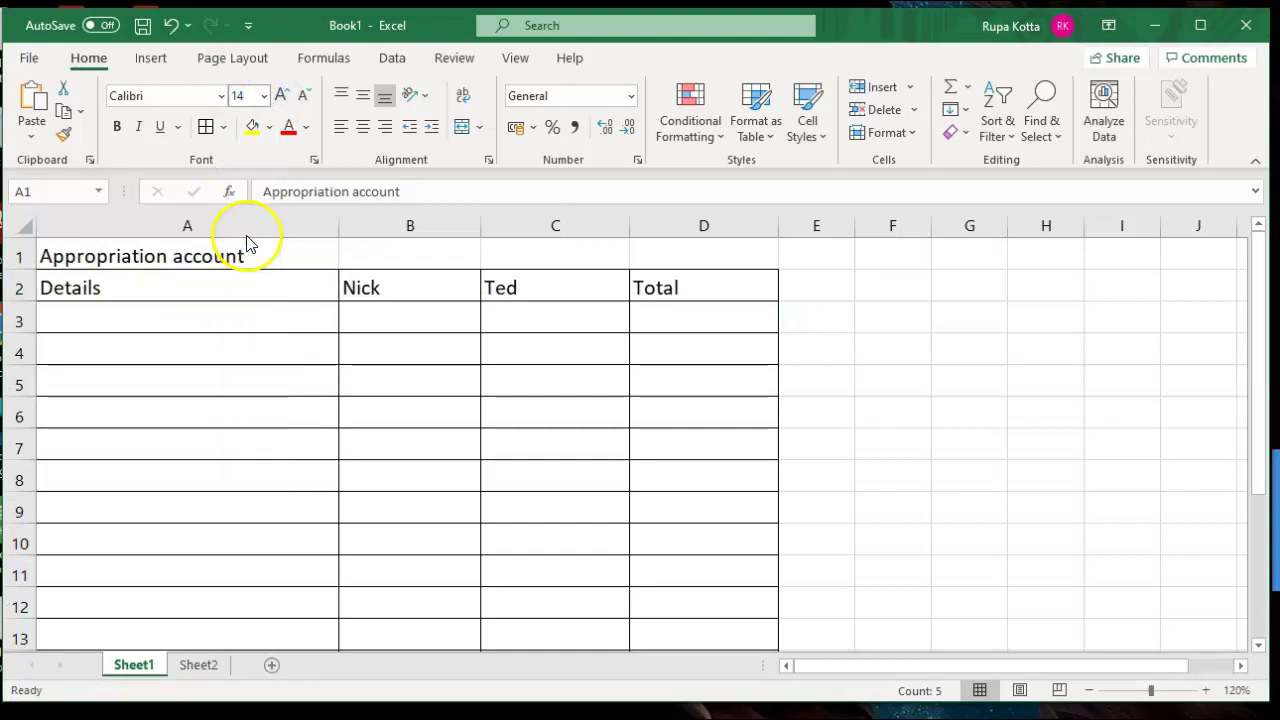
pyautogui.click(117, 127)
# Enter "Net" in cell A3 and set the font size of the whole sheet to 14.
pyautogui.click(148, 331)
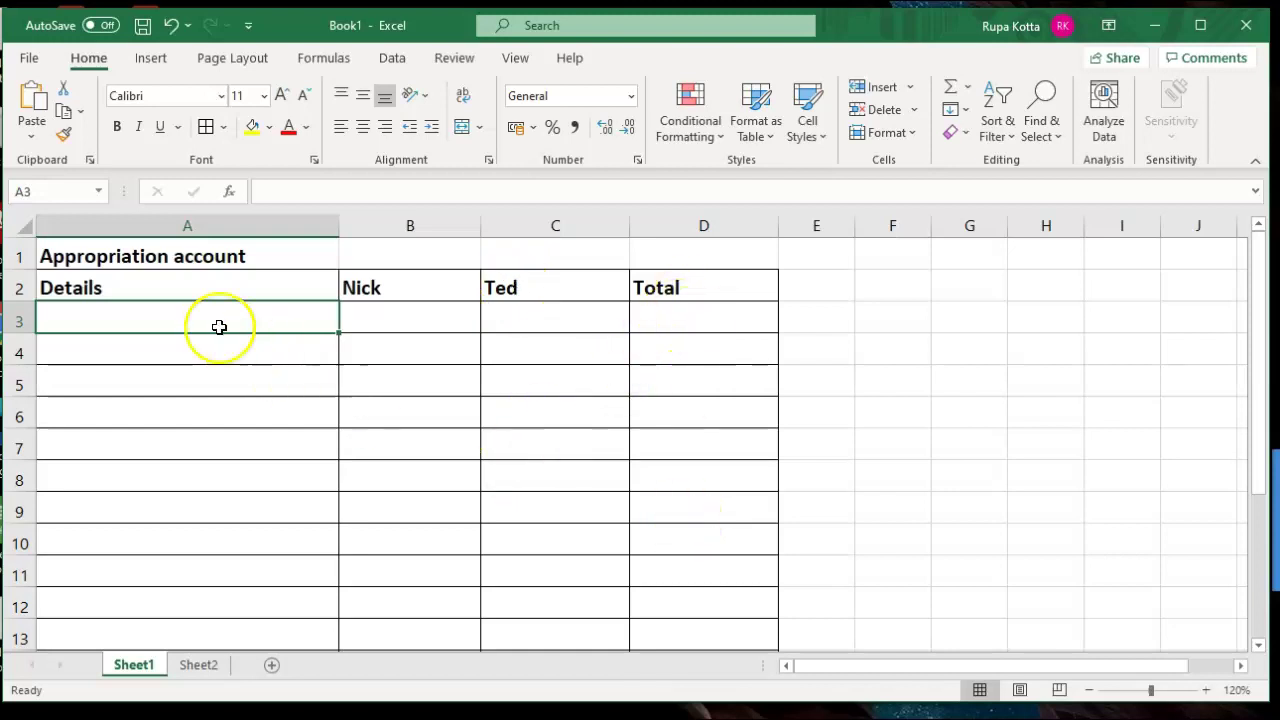
pyautogui.write('Net')
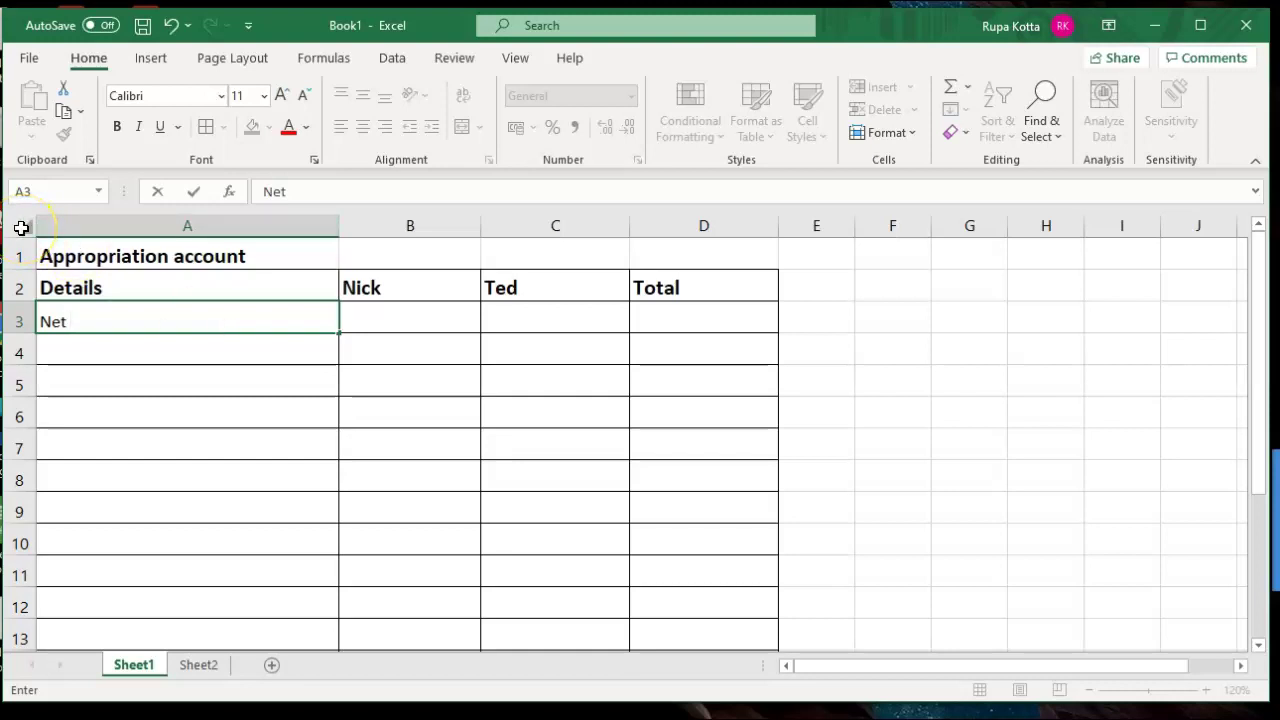
pyautogui.click(21, 228)
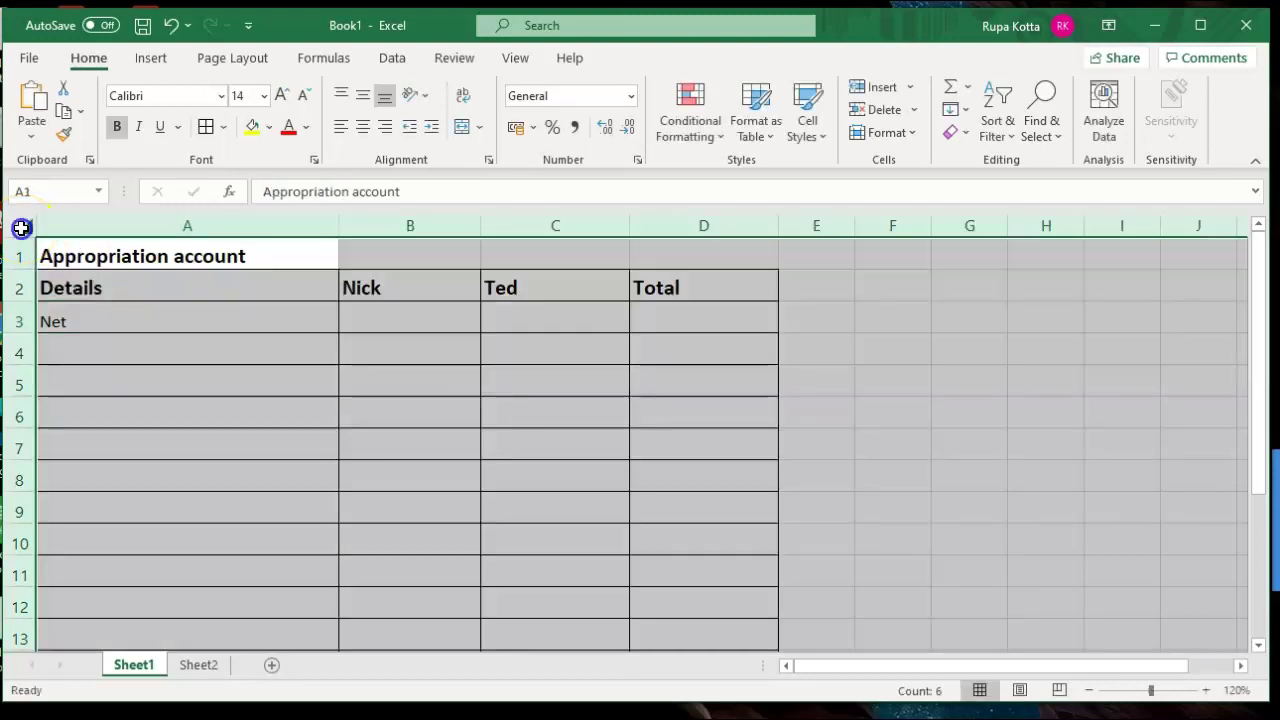
pyautogui.click(266, 97)
pyautogui.click(248, 231)
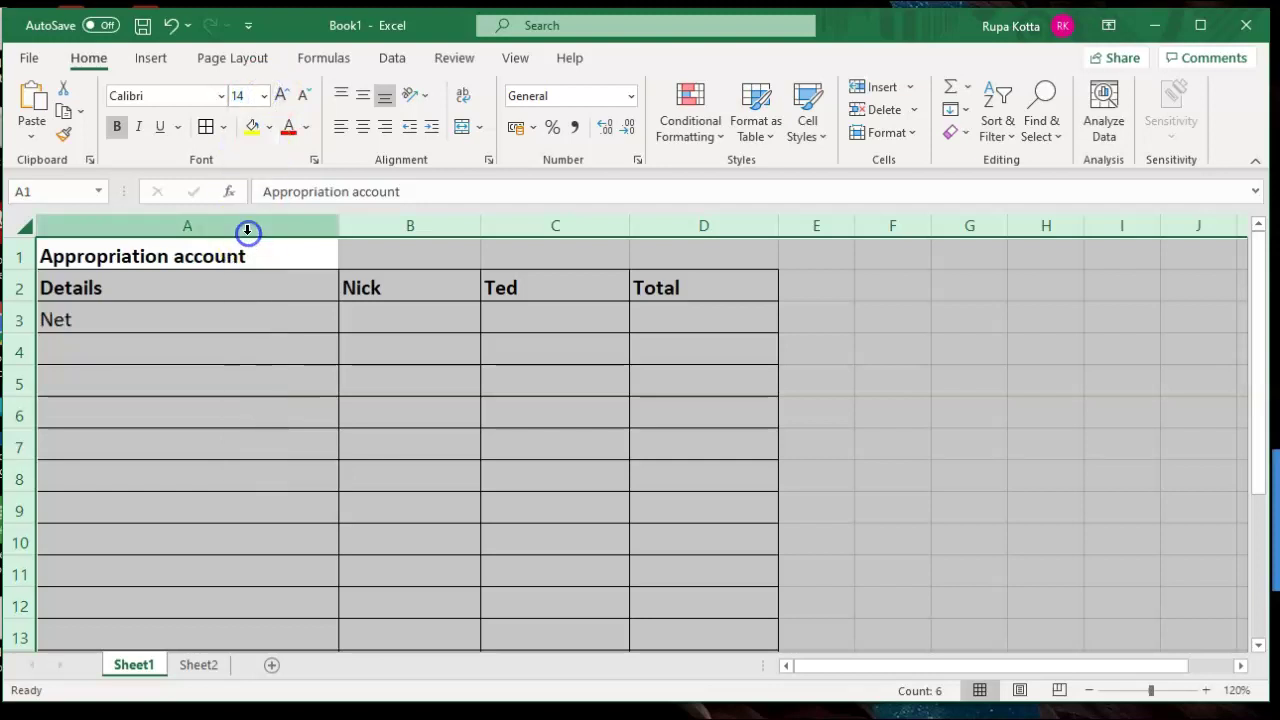
pyautogui.click(174, 319)
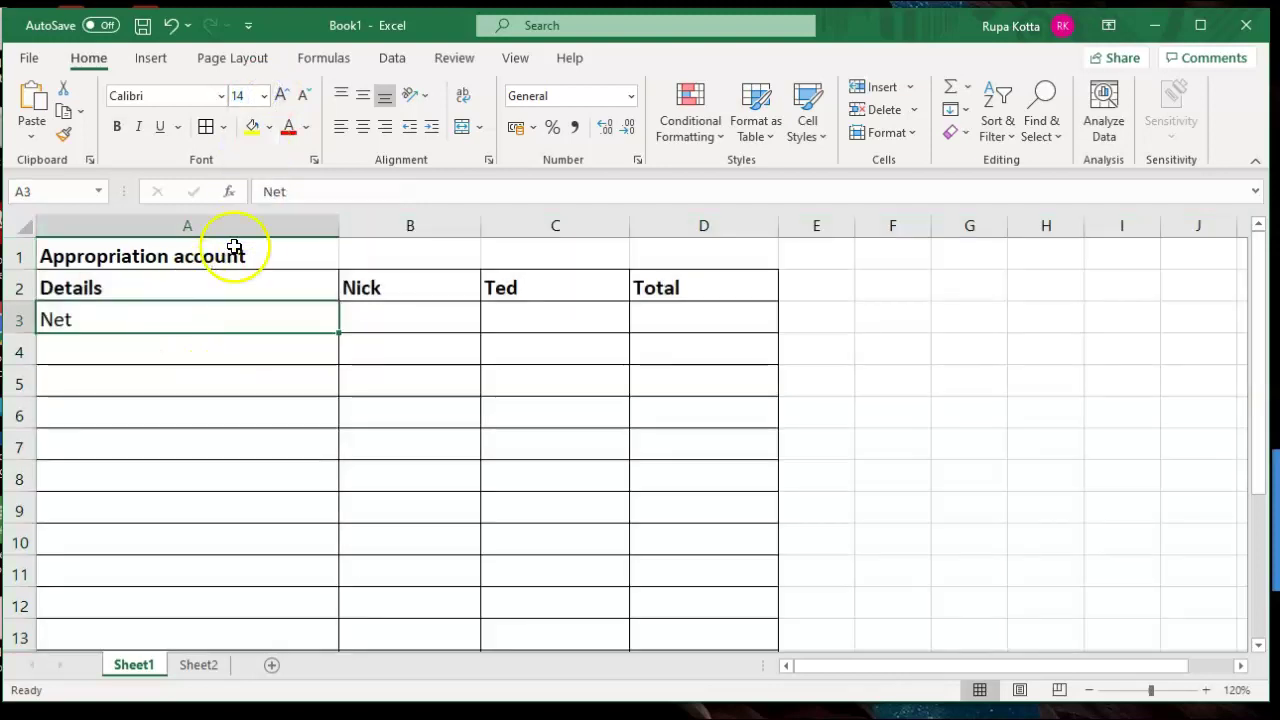
# Complete the label in cell A3 so it reads "Net Profit".
pyautogui.click(316, 194)
pyautogui.write('Profit')
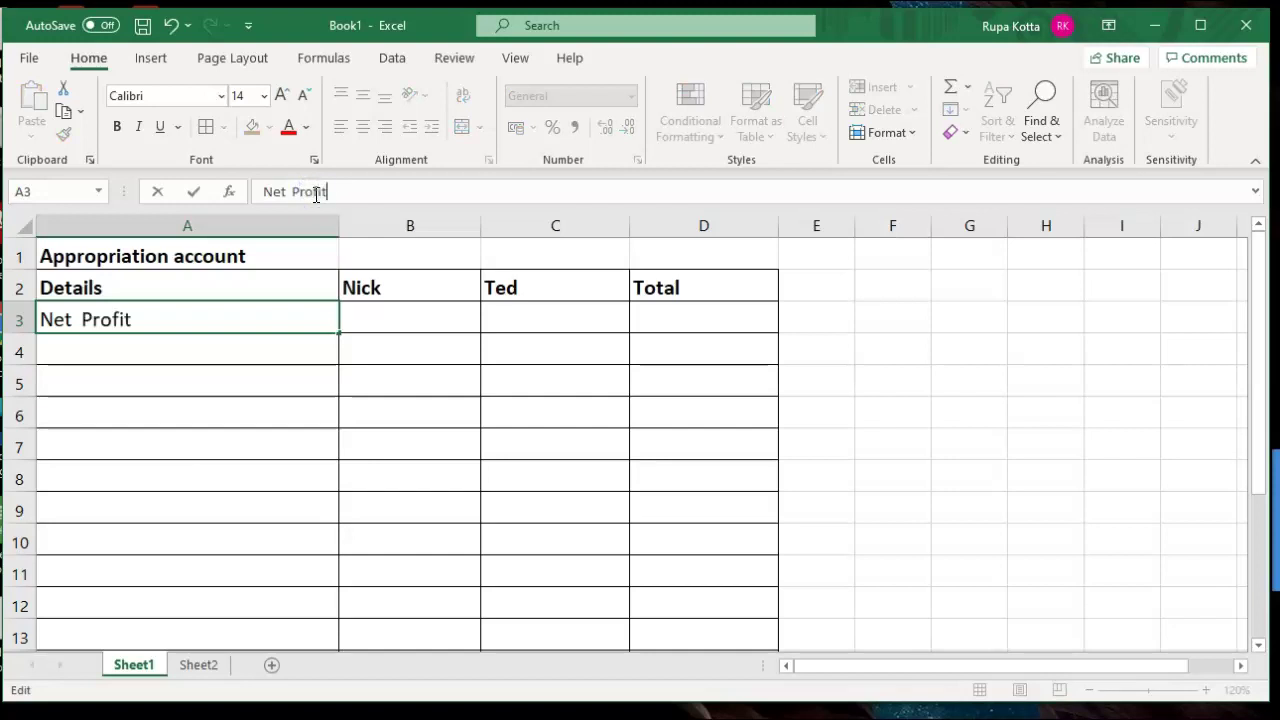
pyautogui.click(432, 434)
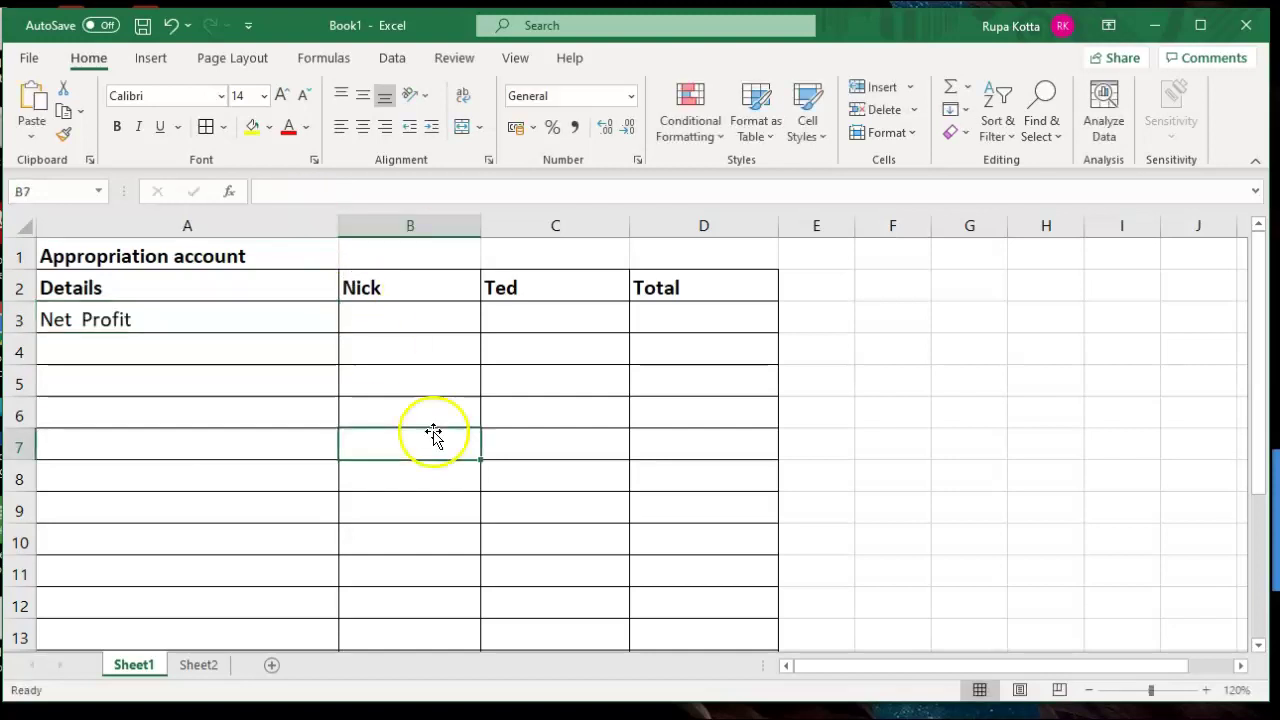
# Look up the partnership's profit on Sheet2 and enter 120,000 in the Total column of the Net Profit row.
pyautogui.click(198, 666)
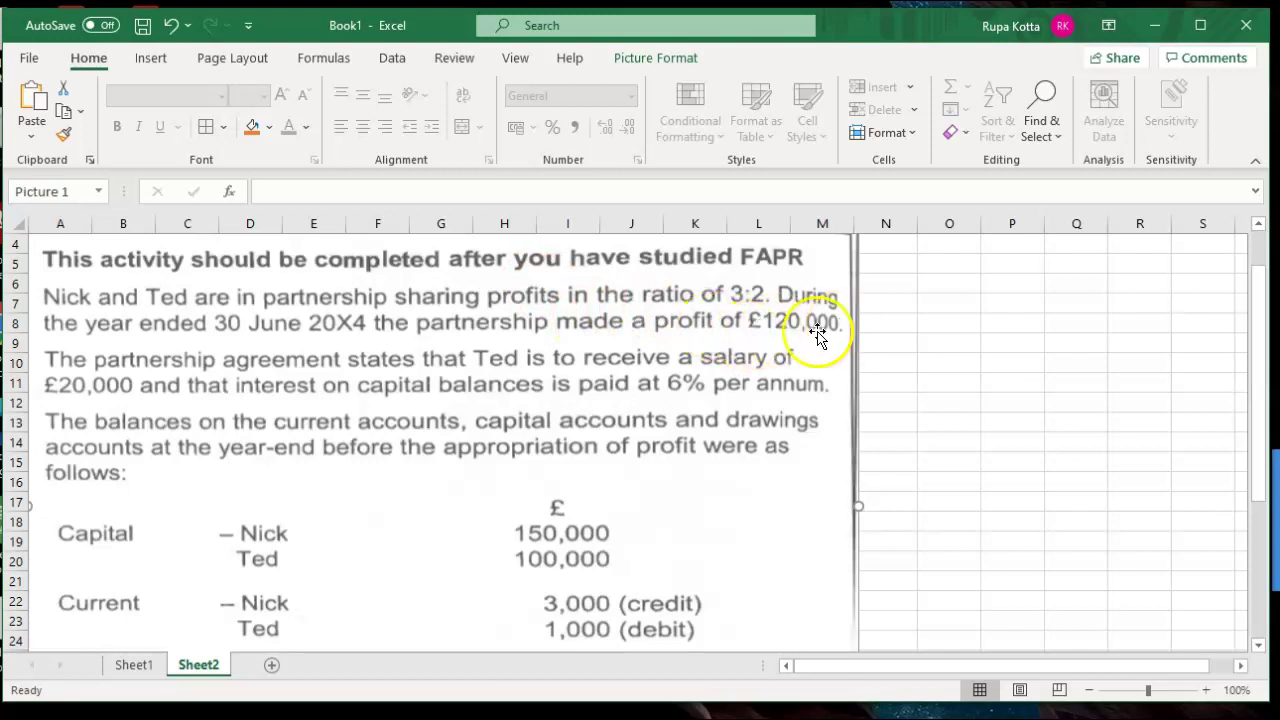
pyautogui.click(133, 664)
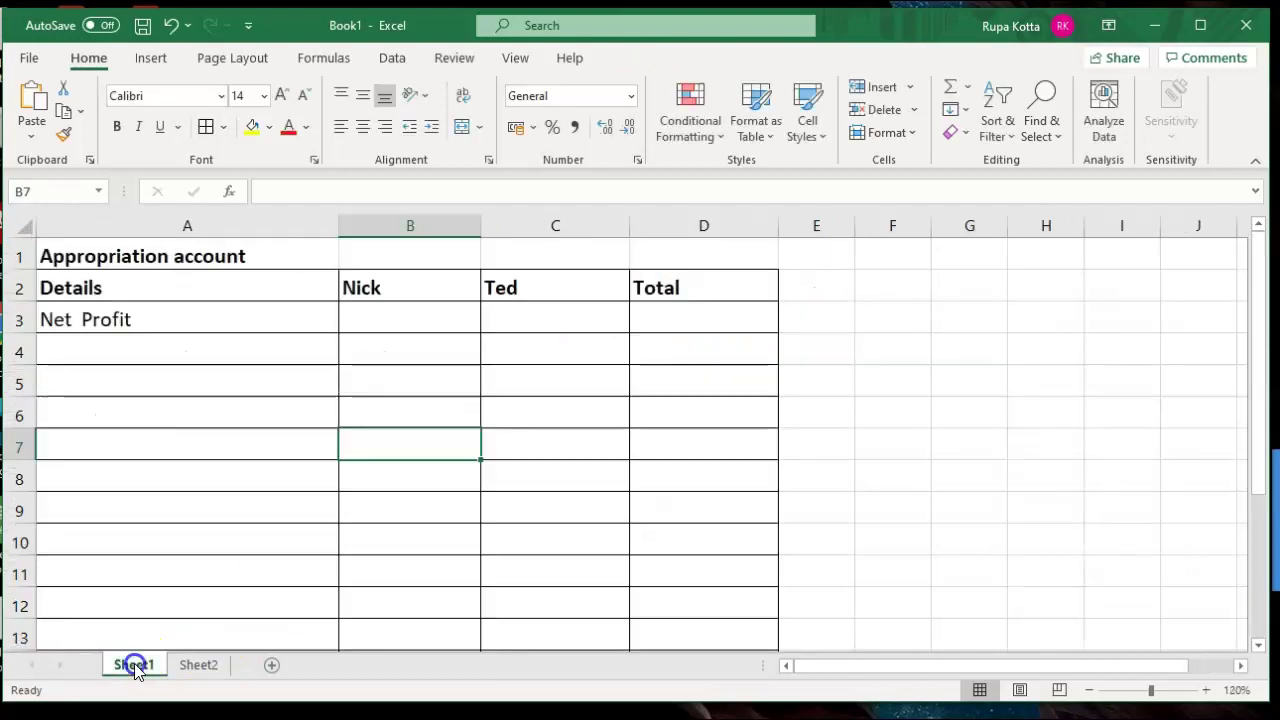
pyautogui.click(640, 314)
pyautogui.write('1')
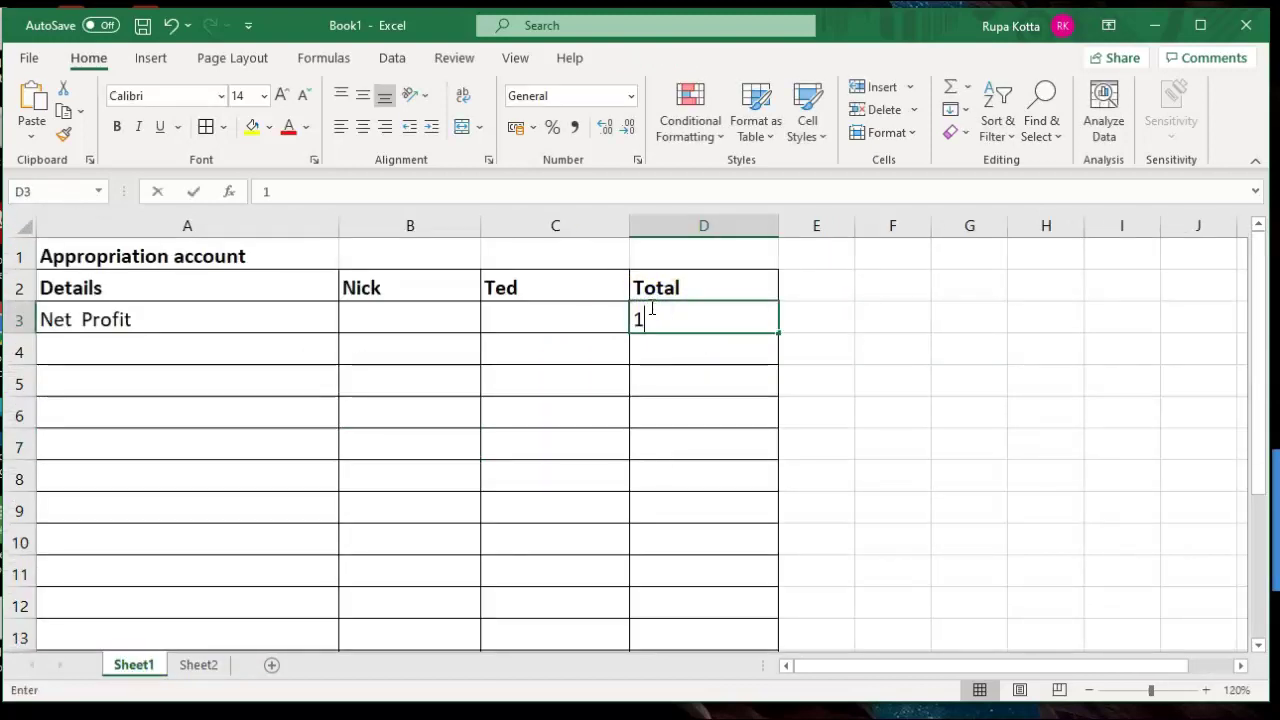
pyautogui.write('20,000')
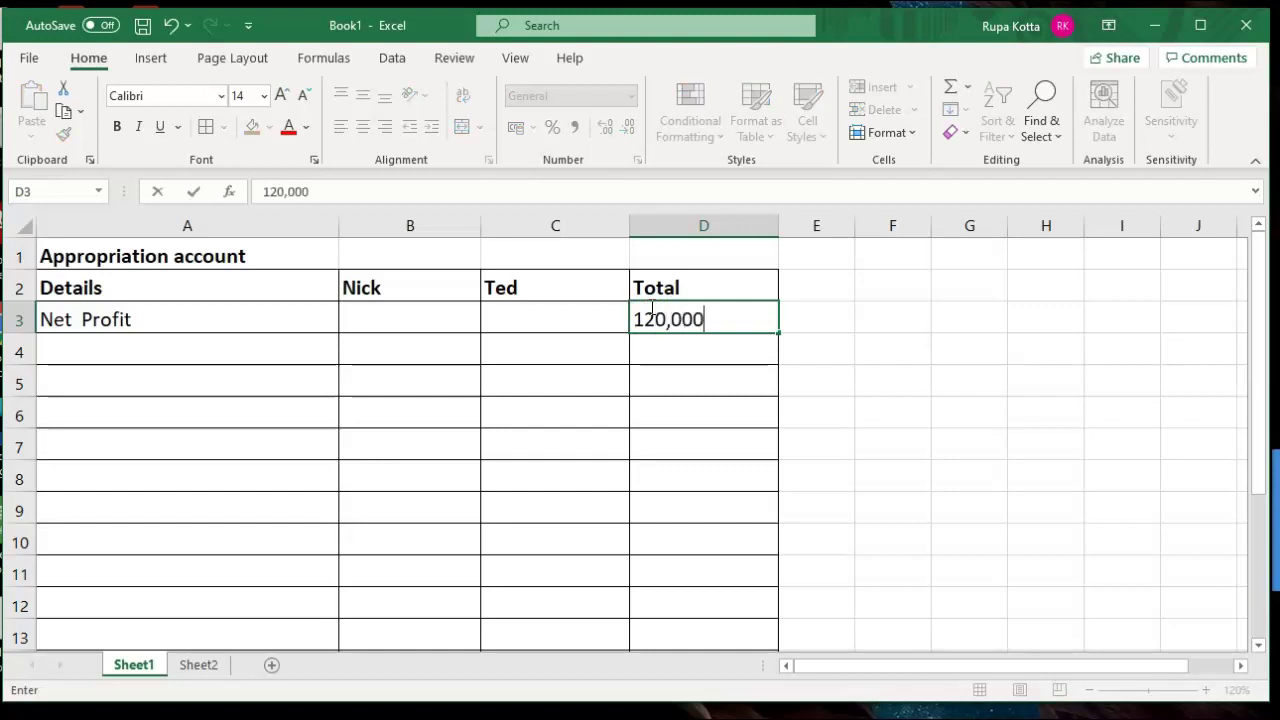
pyautogui.click(603, 368)
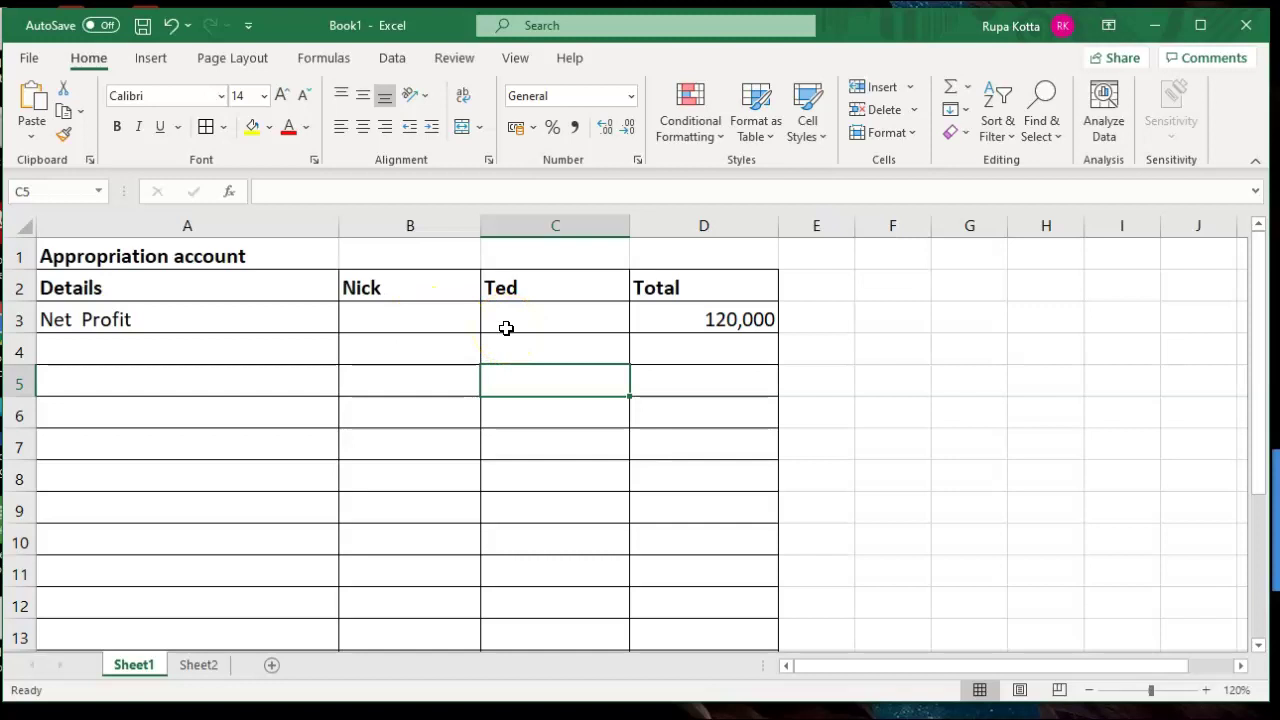
# Look up the partner salary terms on Sheet2 and enter the label "Salary" in cell A5 of Sheet1.
pyautogui.click(157, 352)
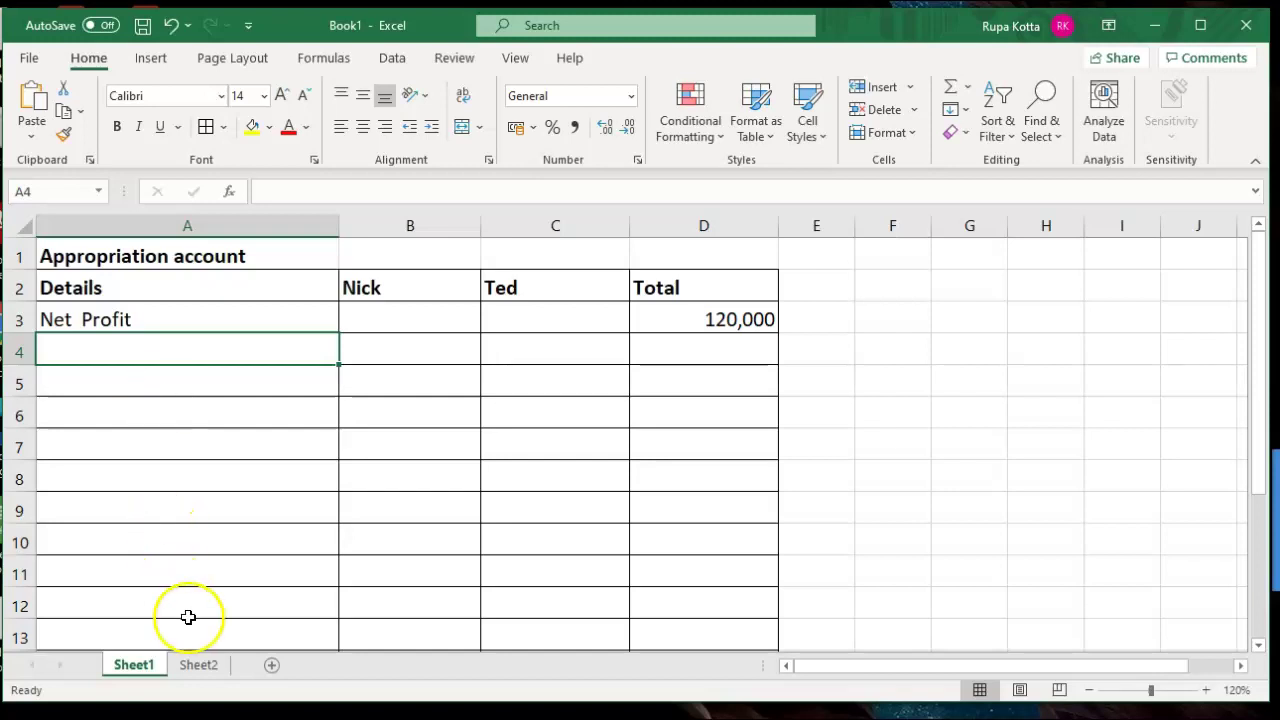
pyautogui.click(197, 664)
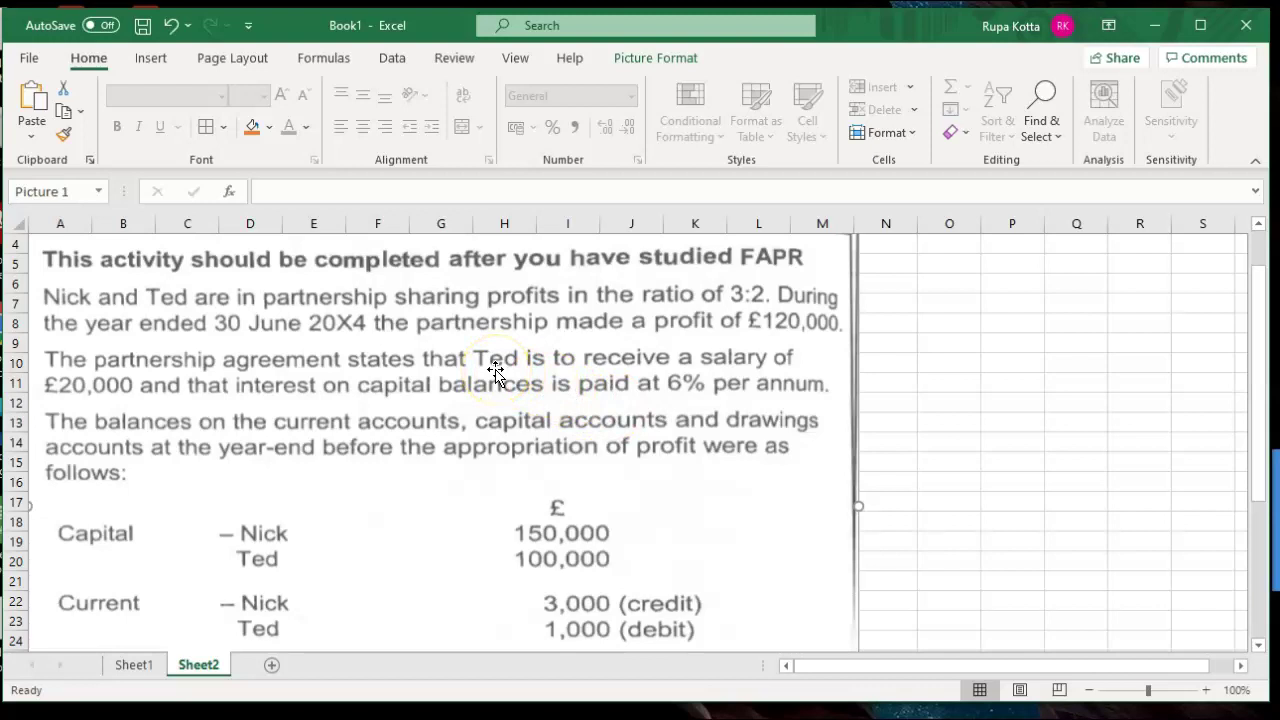
pyautogui.click(137, 675)
pyautogui.click(100, 383)
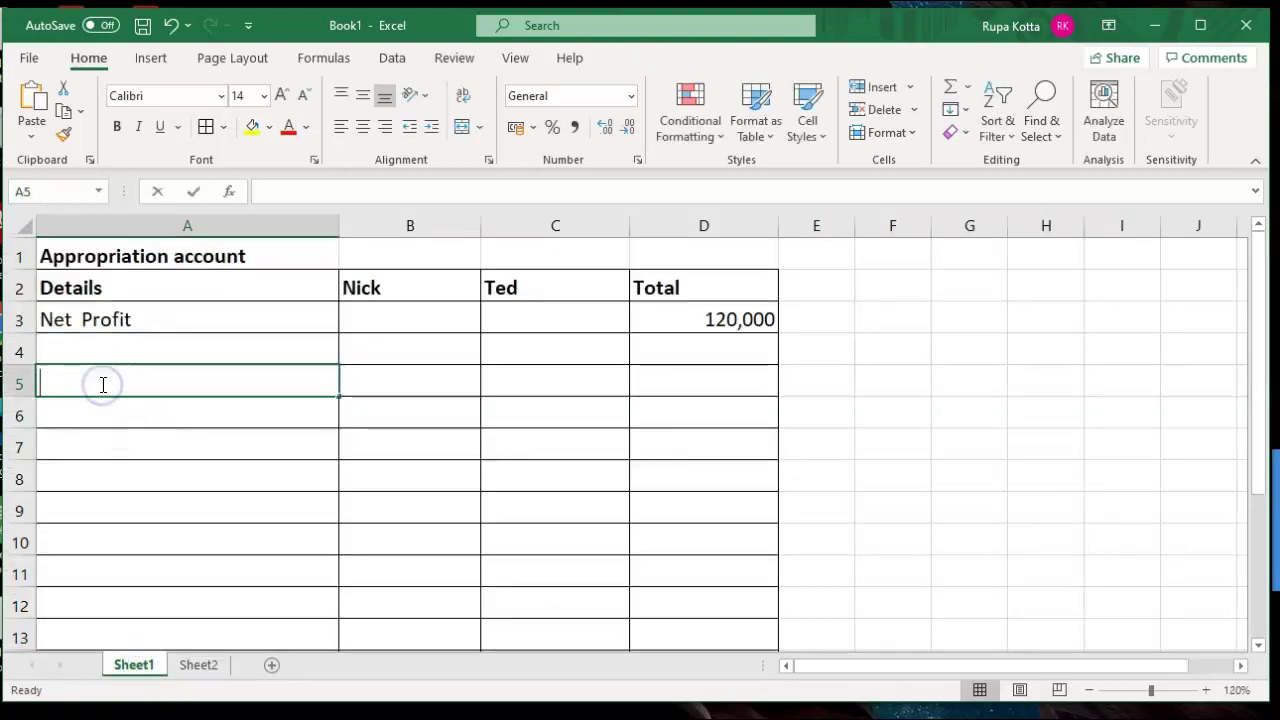
pyautogui.write('Salary')
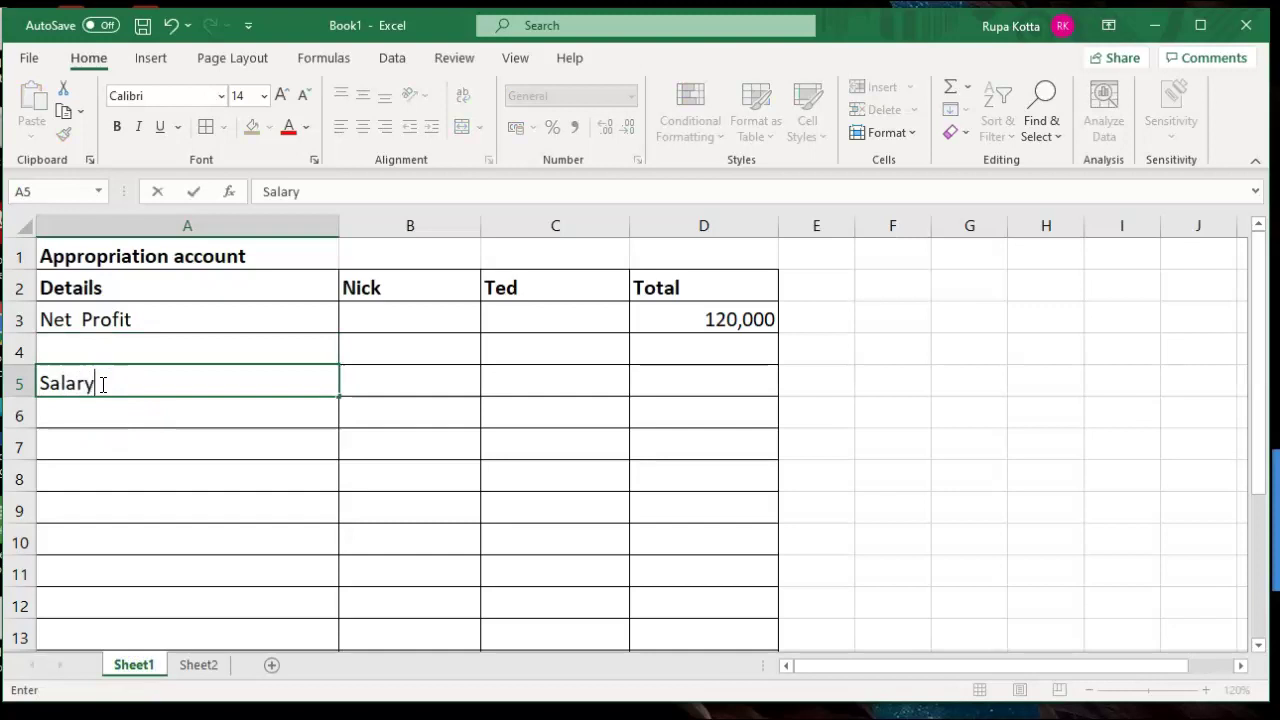
# Fill the Salary row with 0 in B5 and 20,000 in C5, and total the row in D5 with AutoSum.
pyautogui.press('Tab')
pyautogui.write('0')
pyautogui.press('Tab')
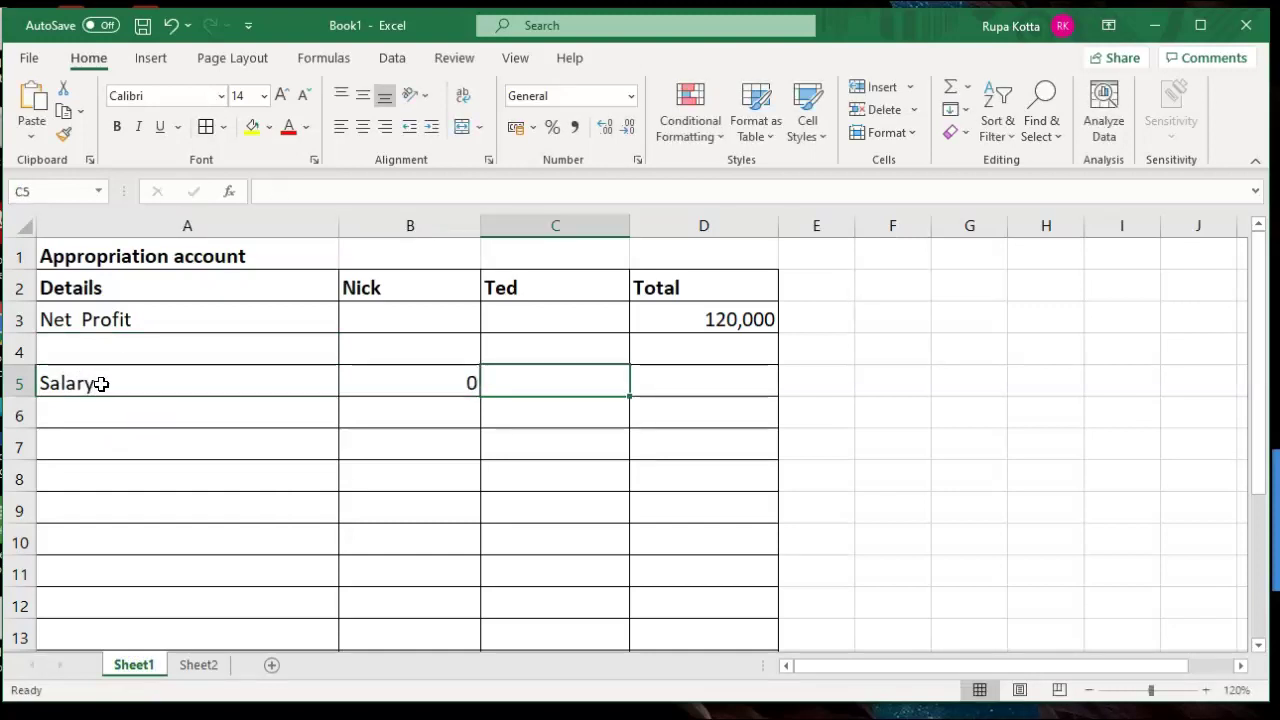
pyautogui.write('20')
pyautogui.press('Tab')
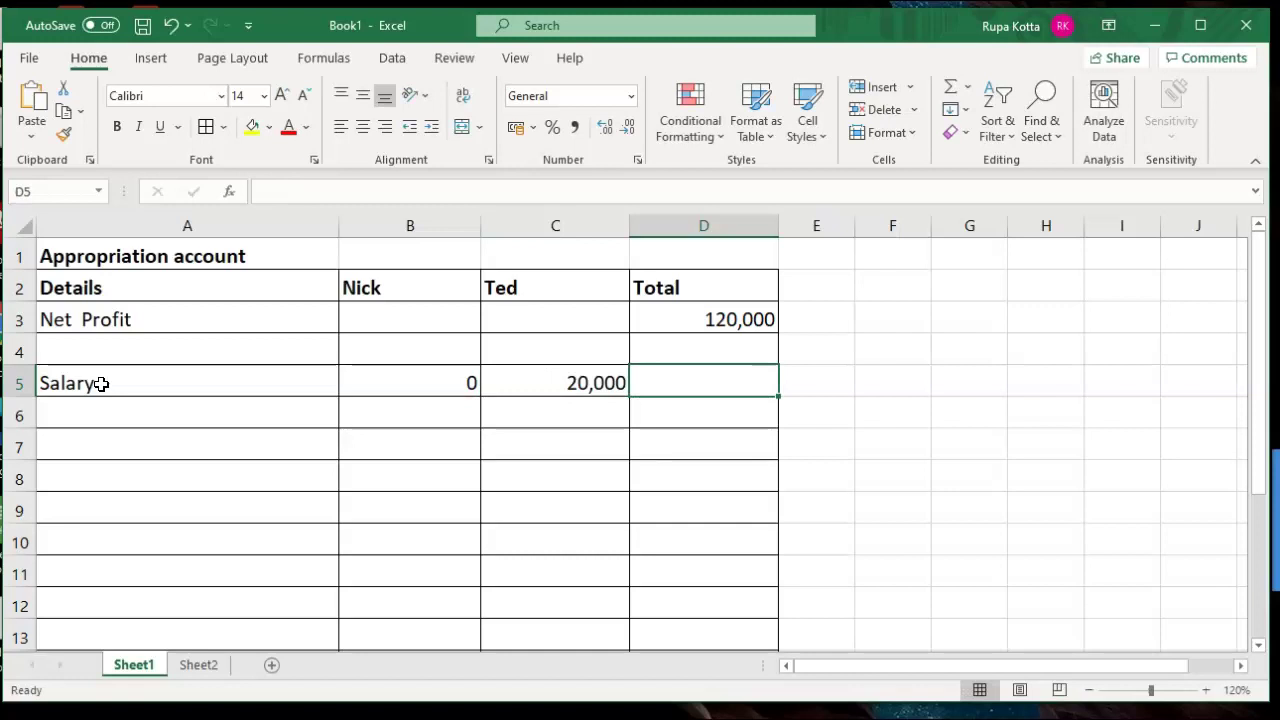
pyautogui.moveTo(432, 378); pyautogui.dragTo(643, 377)
pyautogui.click(952, 92)
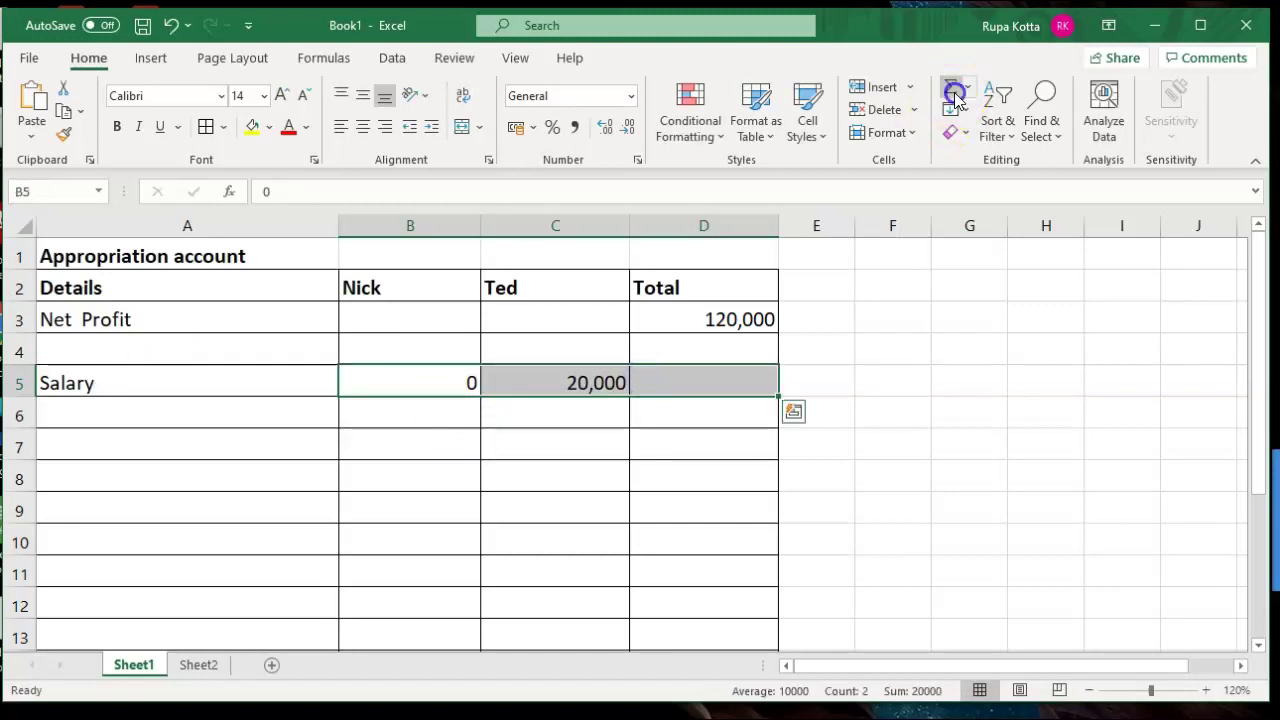
# Enter the label "Interest on Capital" in cell A6.
pyautogui.click(87, 421)
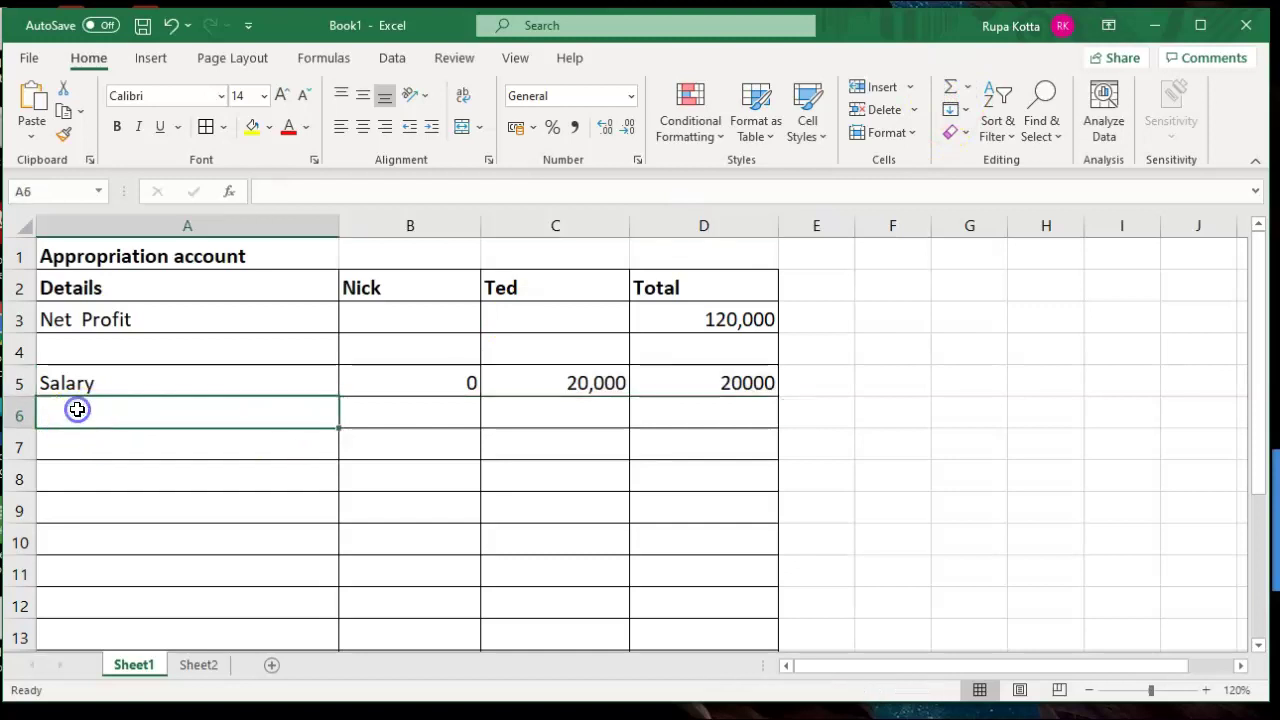
pyautogui.write('Intere')
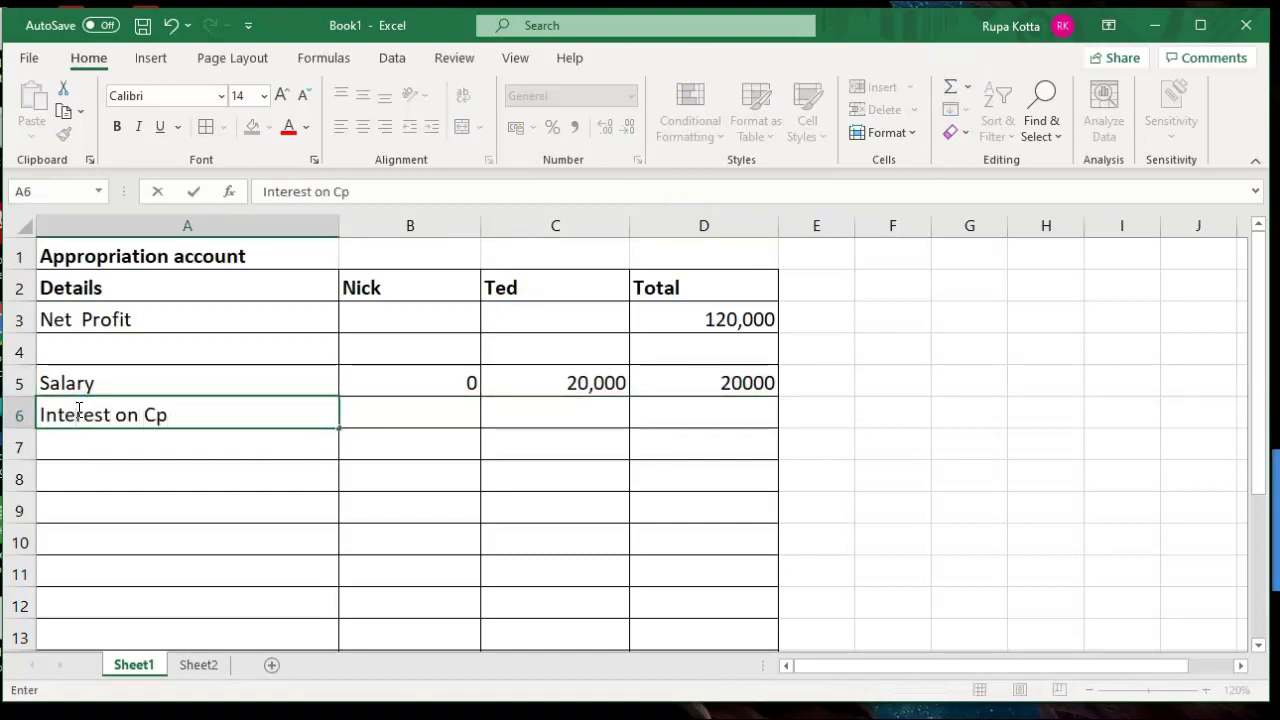
pyautogui.write('st on Capital')
# Look up the first partner's capital and the interest rate on Sheet2 and enter =150000*6% in cell B6 of Sheet1.
pyautogui.click(193, 663)
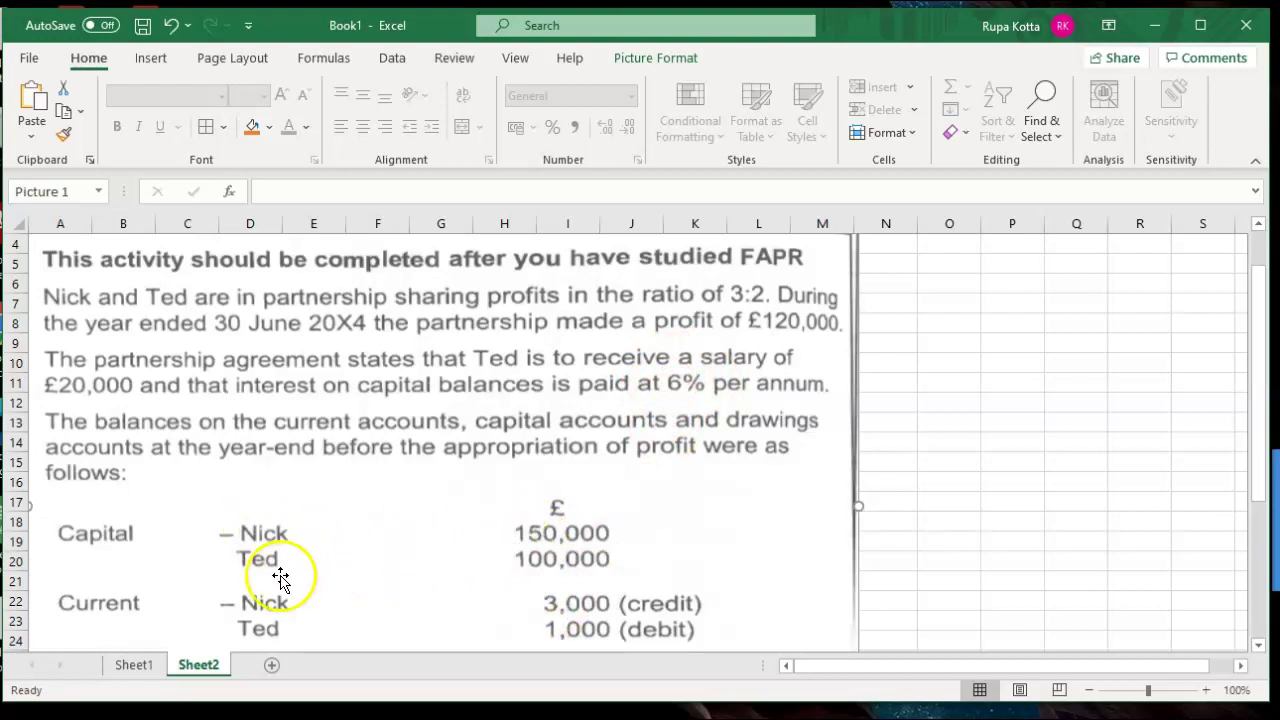
pyautogui.click(137, 664)
pyautogui.click(404, 405)
pyautogui.write('=150000*6')
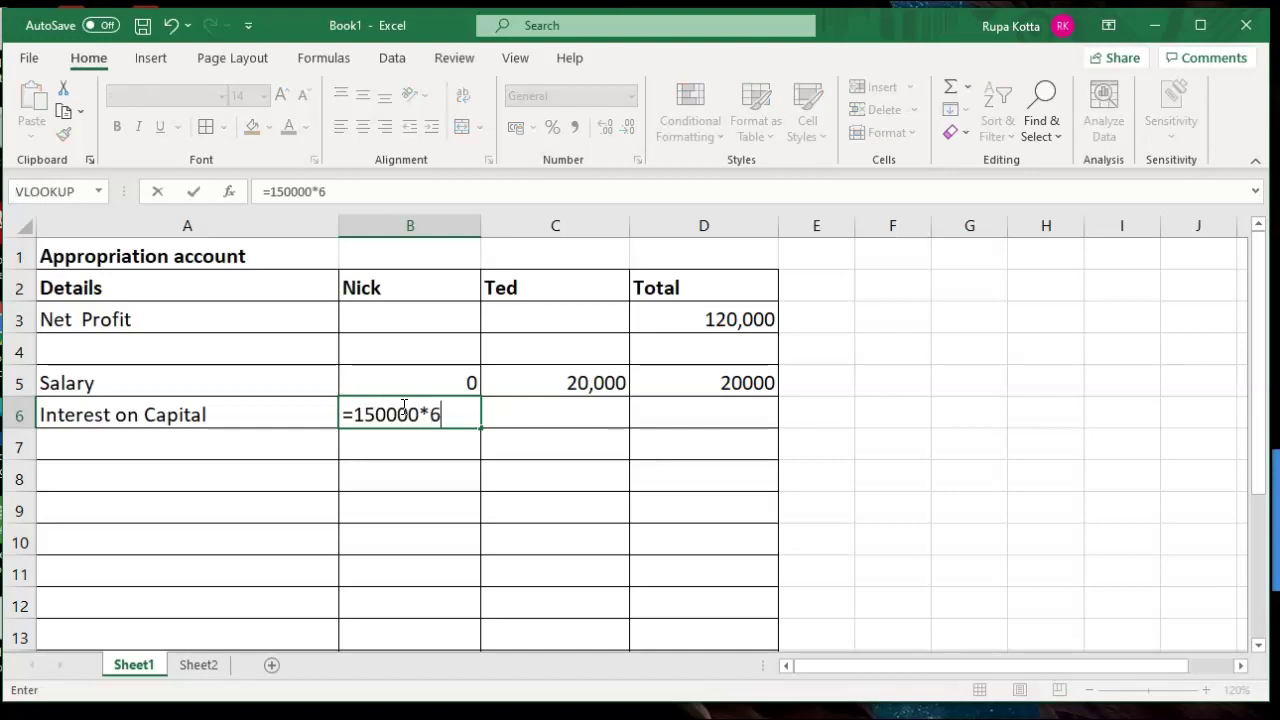
pyautogui.write('%')
pyautogui.press('Return')
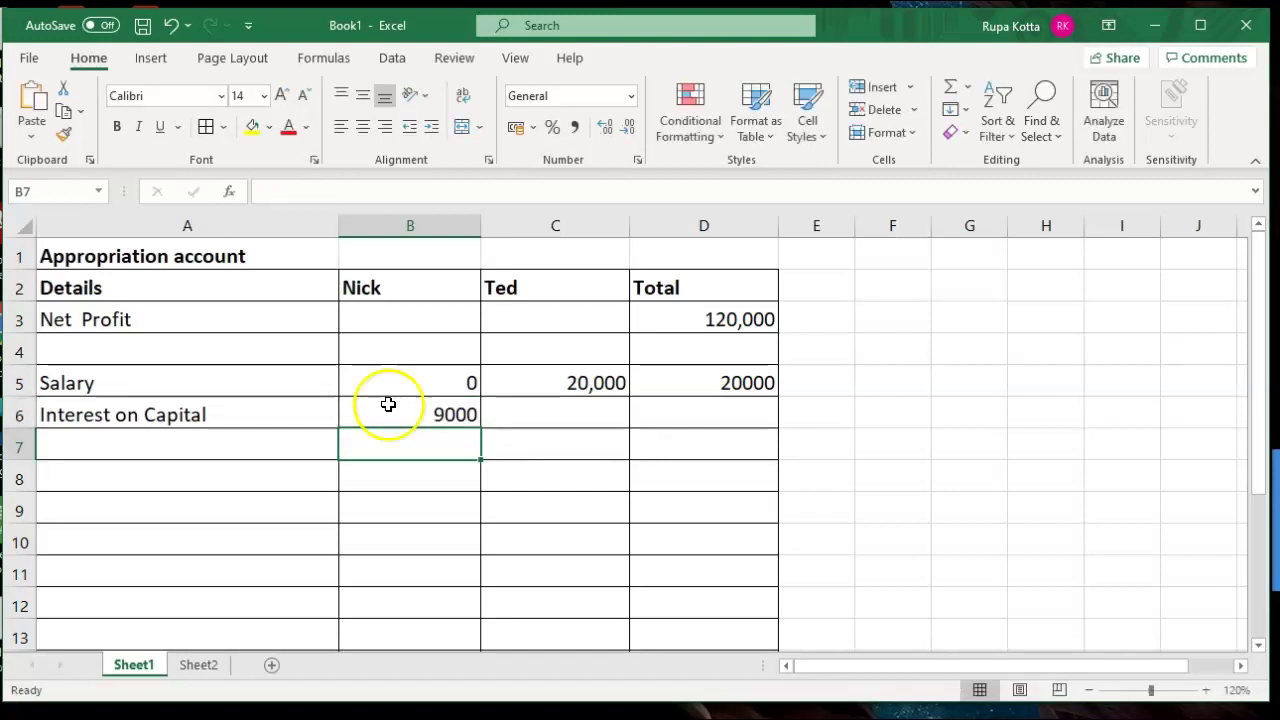
# Check the second partner's capital on Sheet2 and calculate the interest in cell C6 with =100000*6%.
pyautogui.click(513, 419)
pyautogui.write('=')
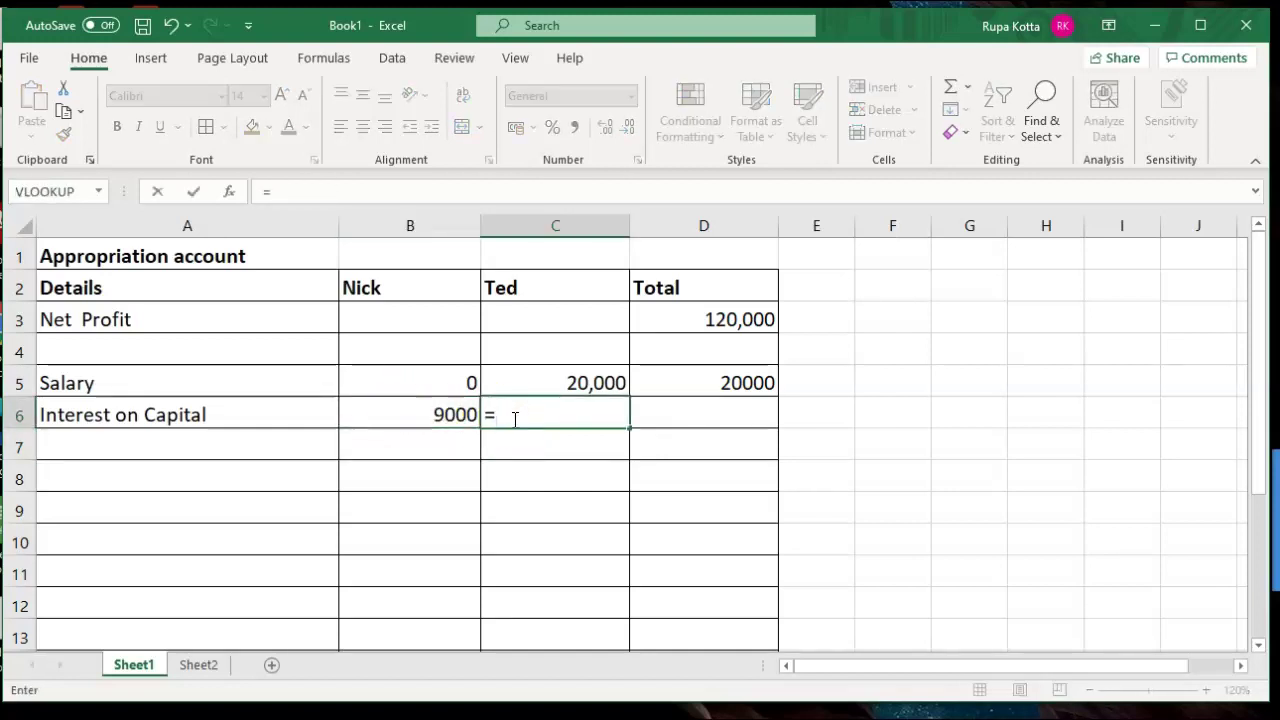
pyautogui.click(203, 666)
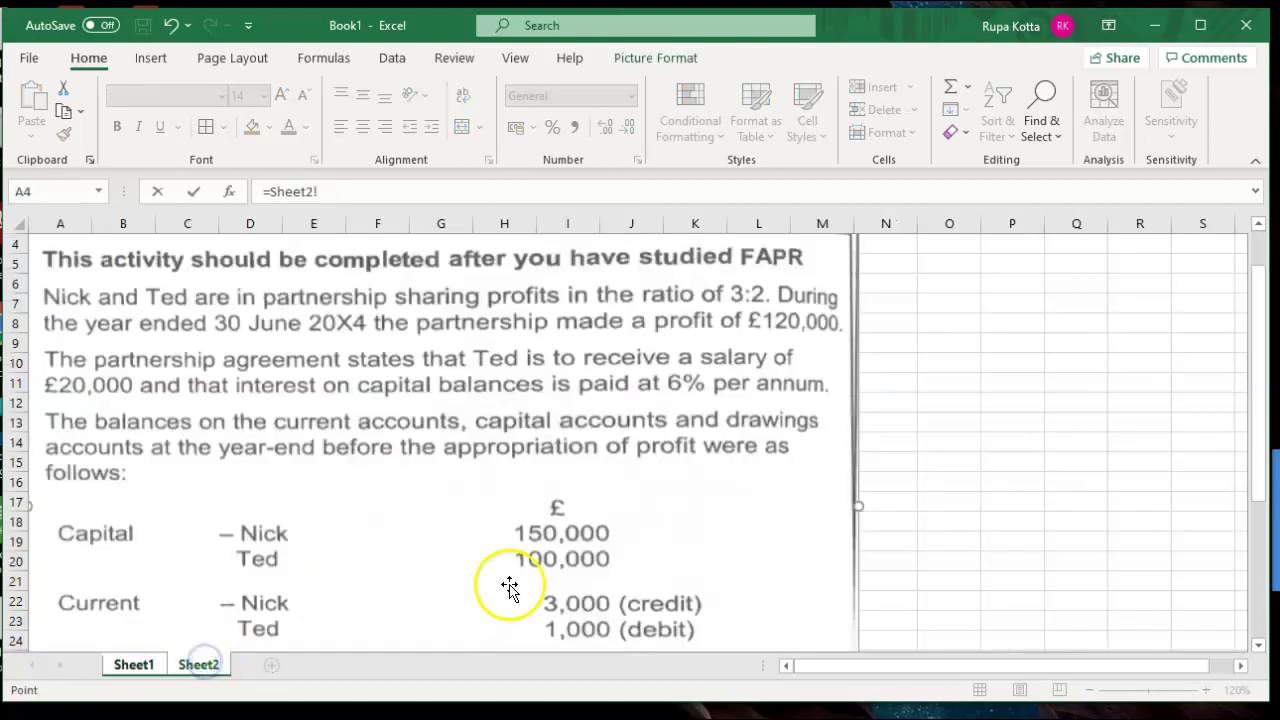
pyautogui.click(133, 664)
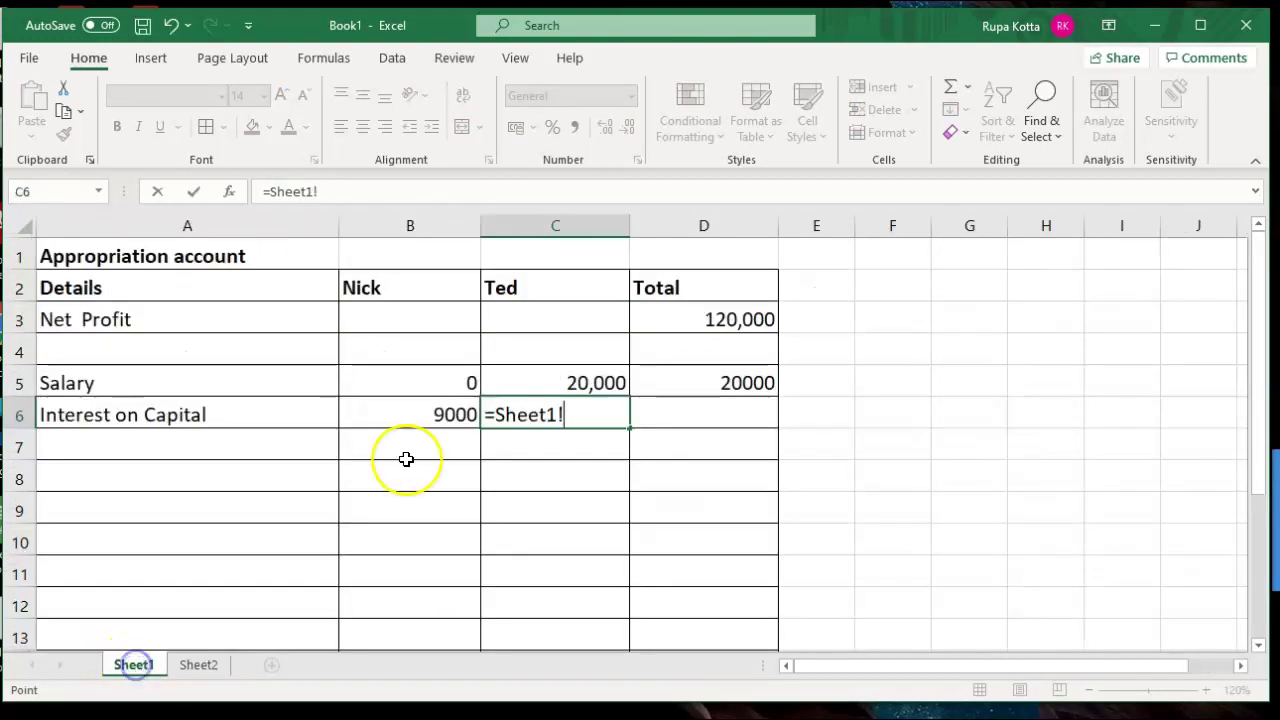
pyautogui.press('BackSpace')
pyautogui.press('BackSpace')
pyautogui.press('BackSpace')
pyautogui.press('BackSpace')
pyautogui.press('BackSpace')
pyautogui.press('BackSpace')
pyautogui.press('BackSpace')
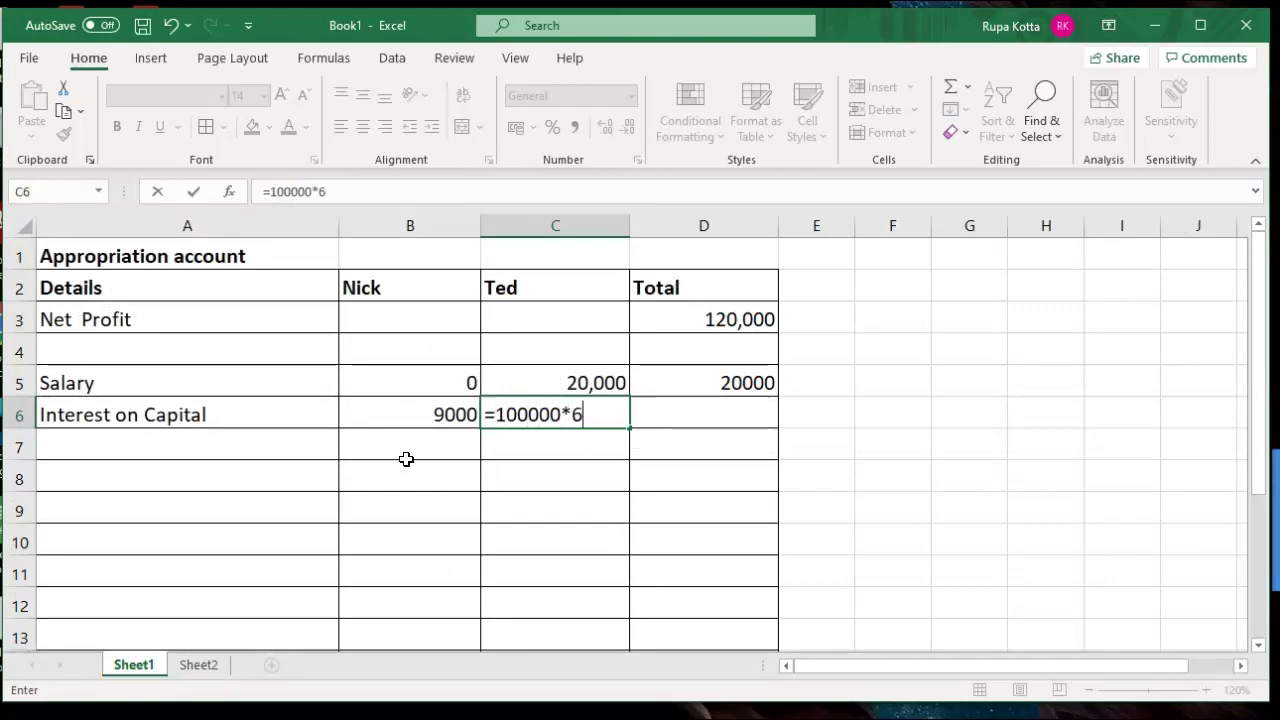
pyautogui.press('Return')
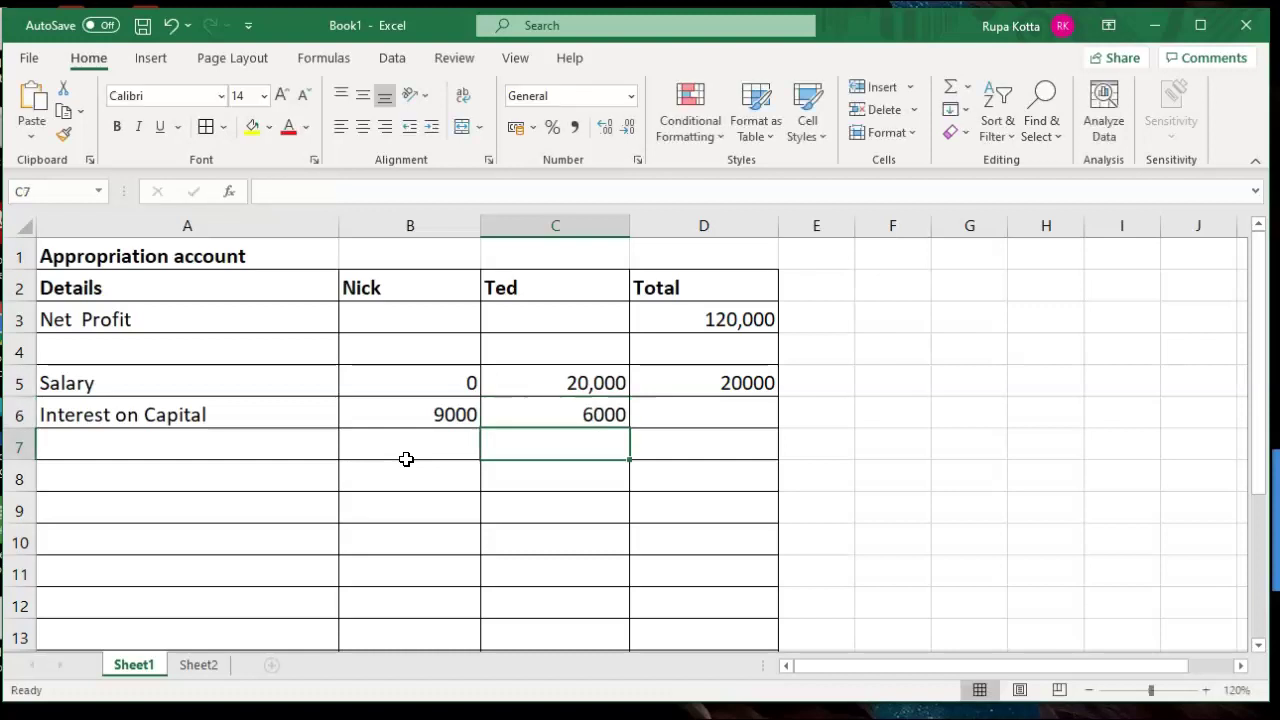
# Total the Interest on Capital row in cell D6 with AutoSum.
pyautogui.moveTo(414, 417); pyautogui.dragTo(652, 410)
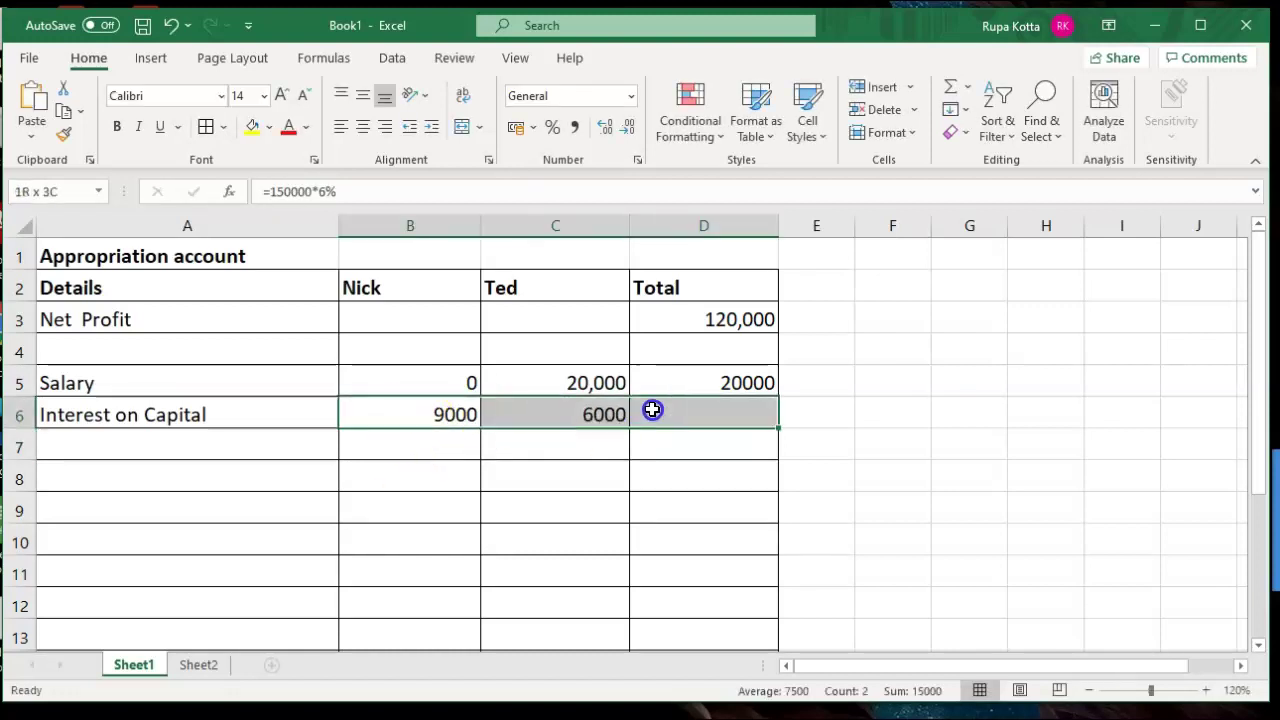
pyautogui.click(953, 91)
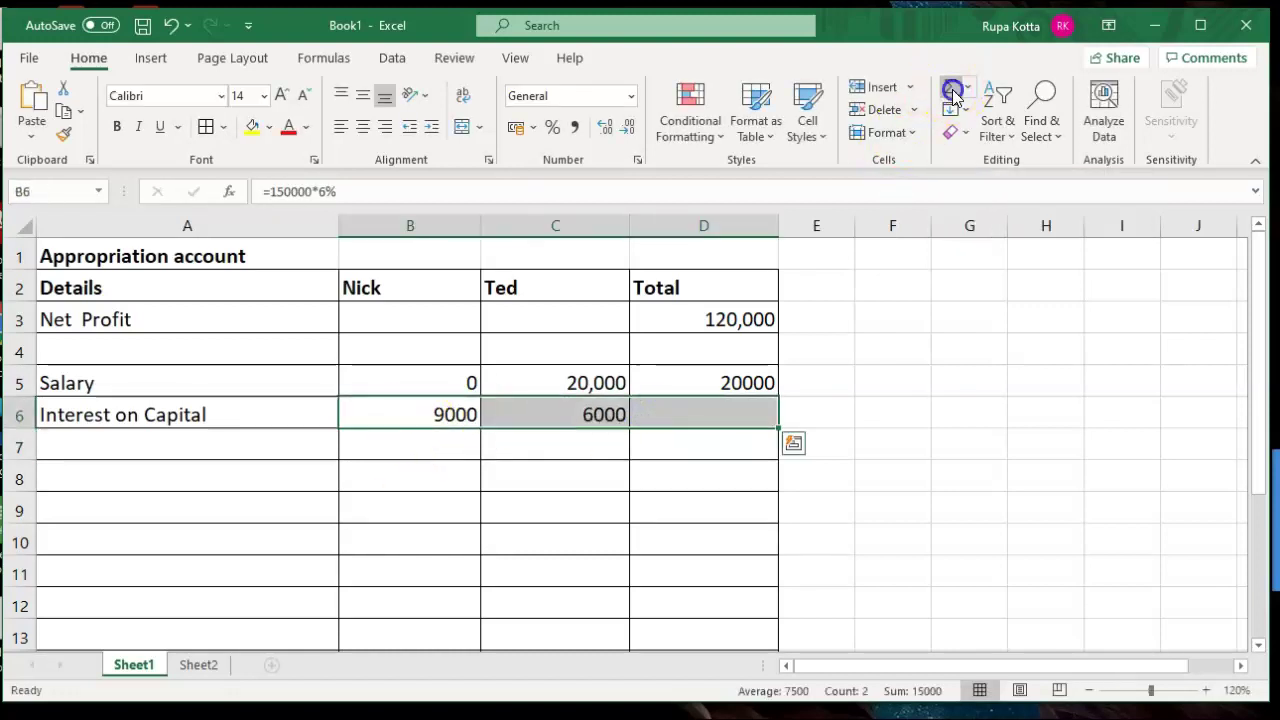
pyautogui.click(675, 538)
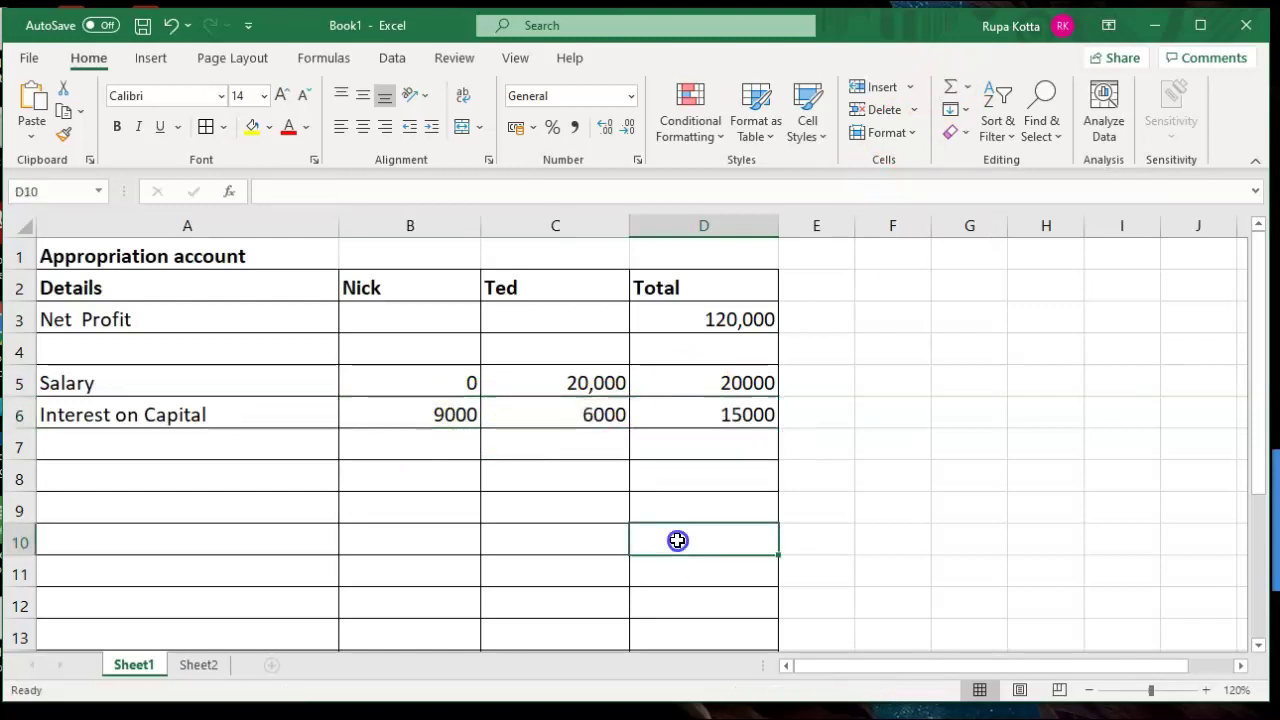
# Review the remaining balances and task (a) on Sheet2, and enter the label "Residual Profit" in cell A8 of Sheet1.
pyautogui.click(199, 665)
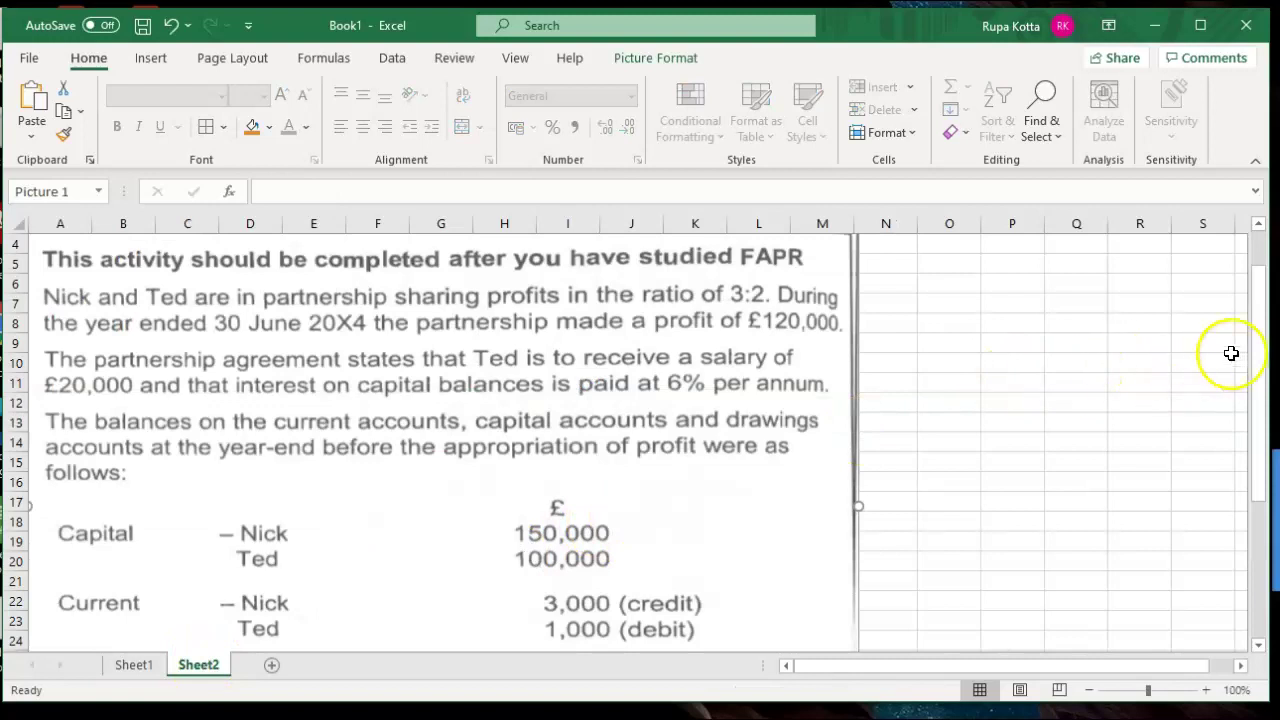
pyautogui.moveTo(1259, 355); pyautogui.dragTo(1264, 461)
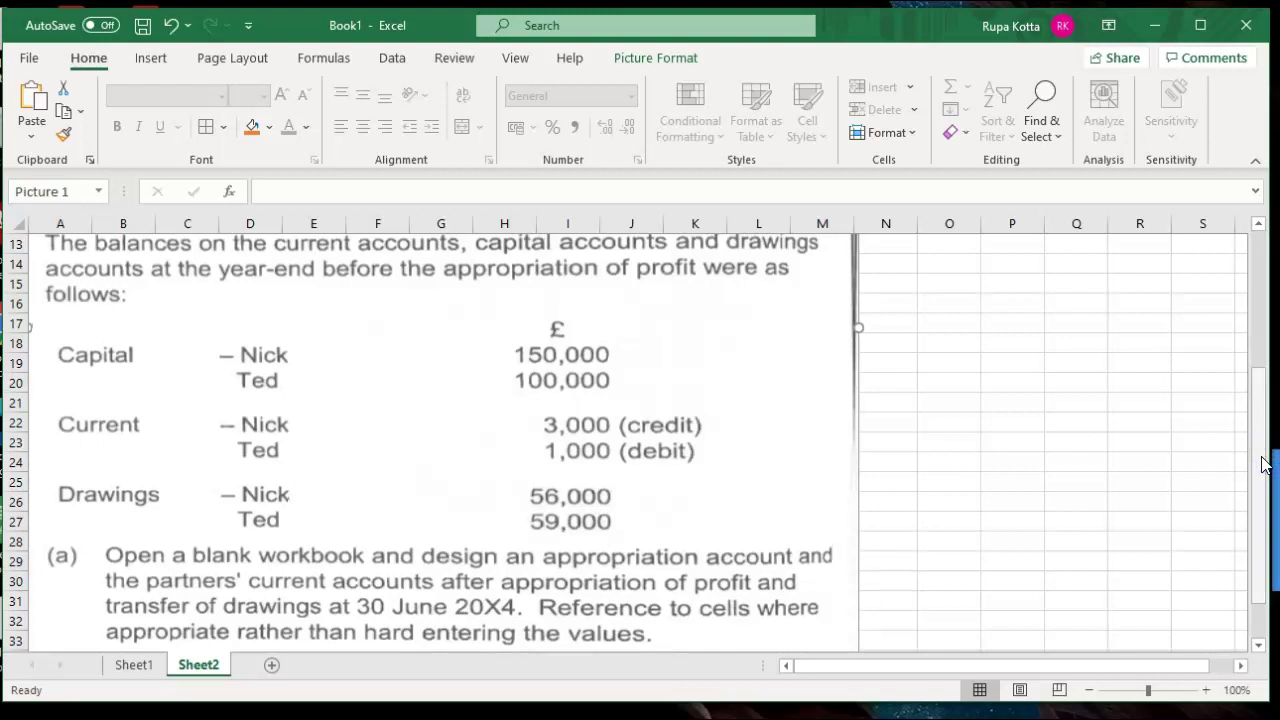
pyautogui.click(148, 667)
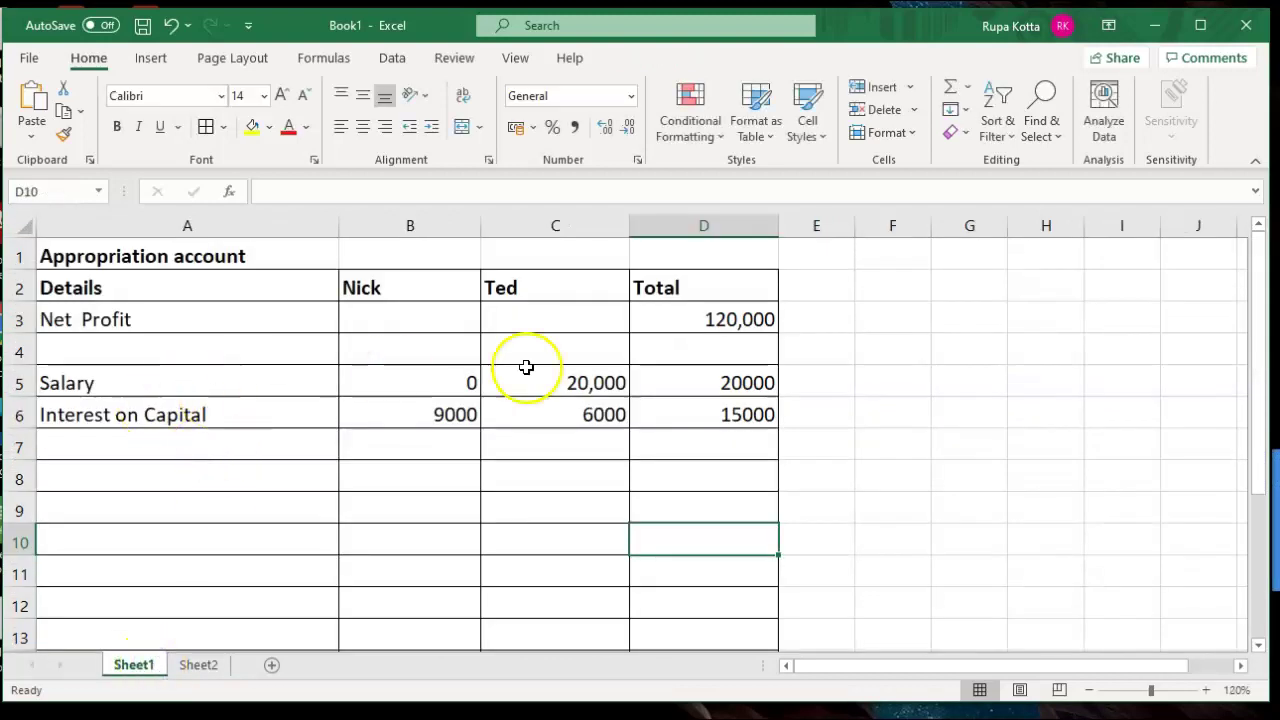
pyautogui.click(189, 477)
pyautogui.write('Re')
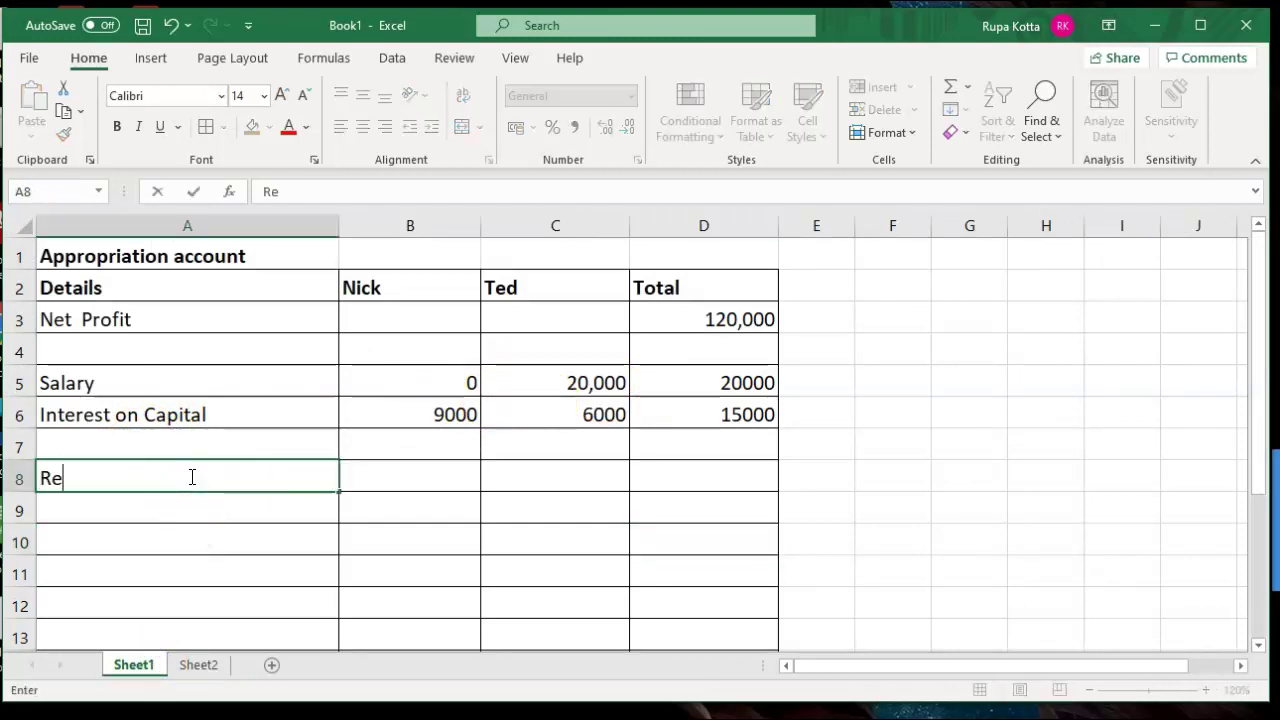
pyautogui.write('sidual Profit')
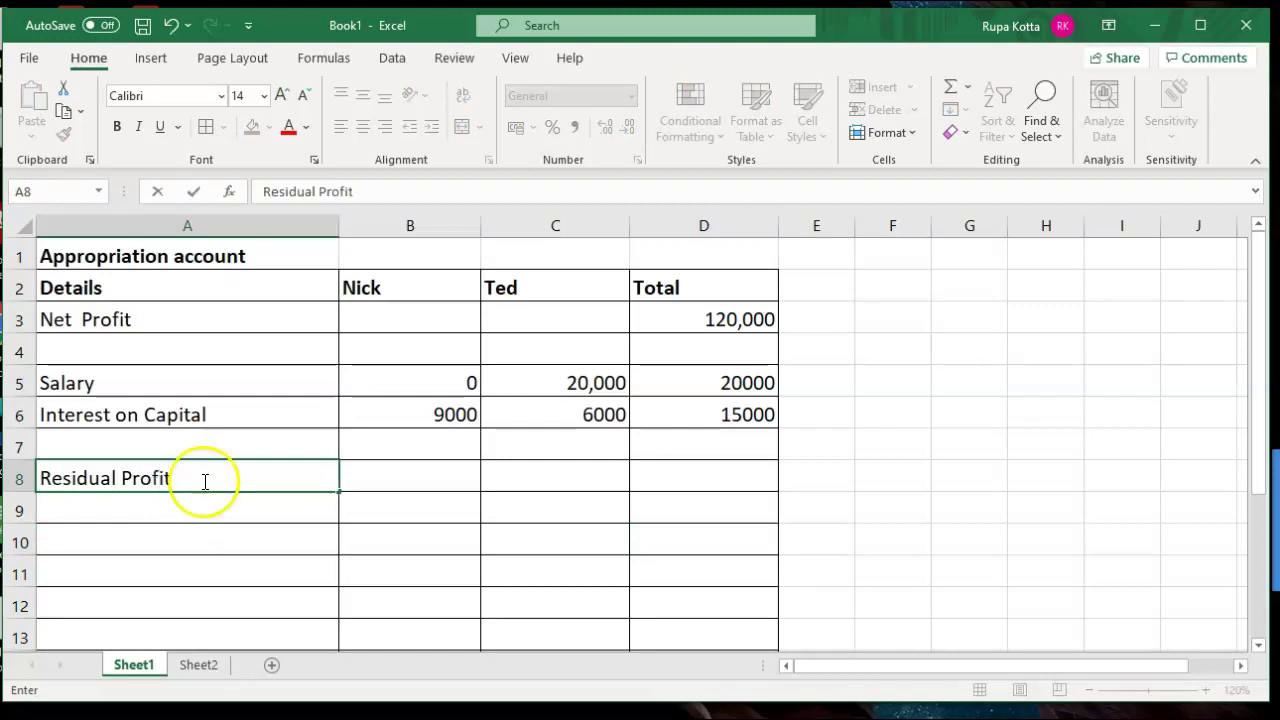
# Calculate the residual profit in cell D8 with the formula =D3-D5-D6.
pyautogui.write('=')
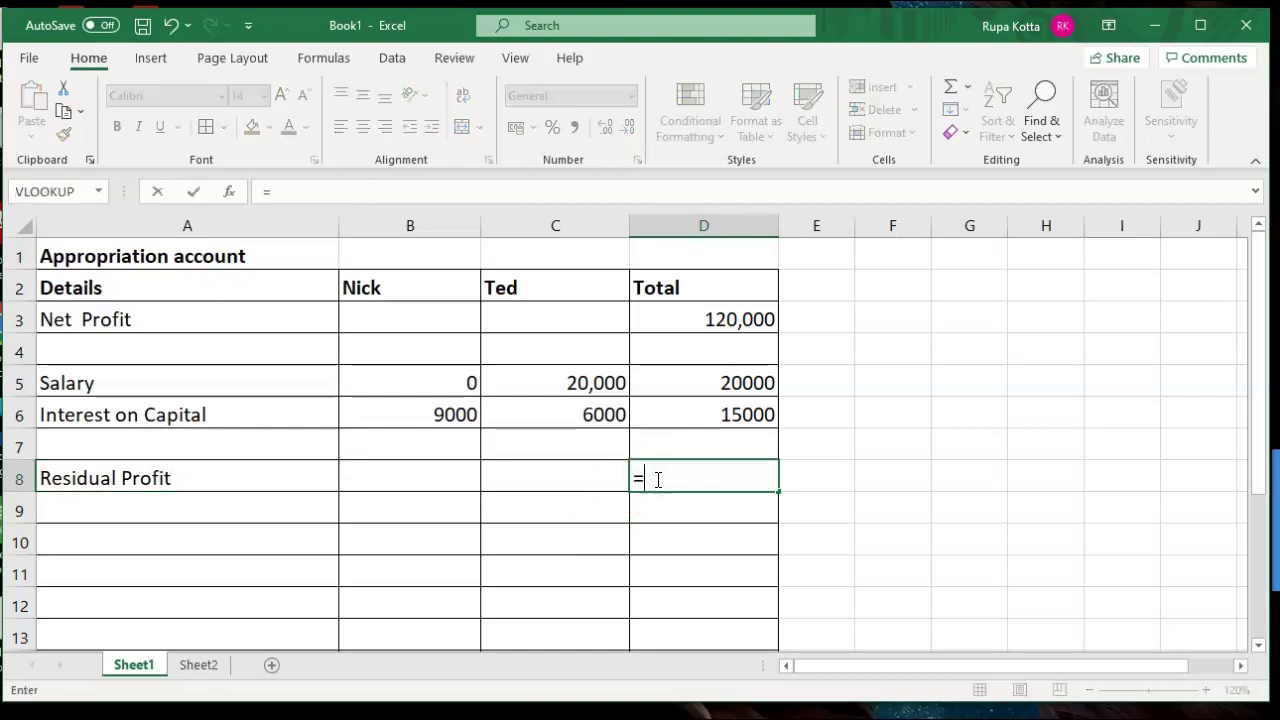
pyautogui.click(702, 323)
pyautogui.write('-')
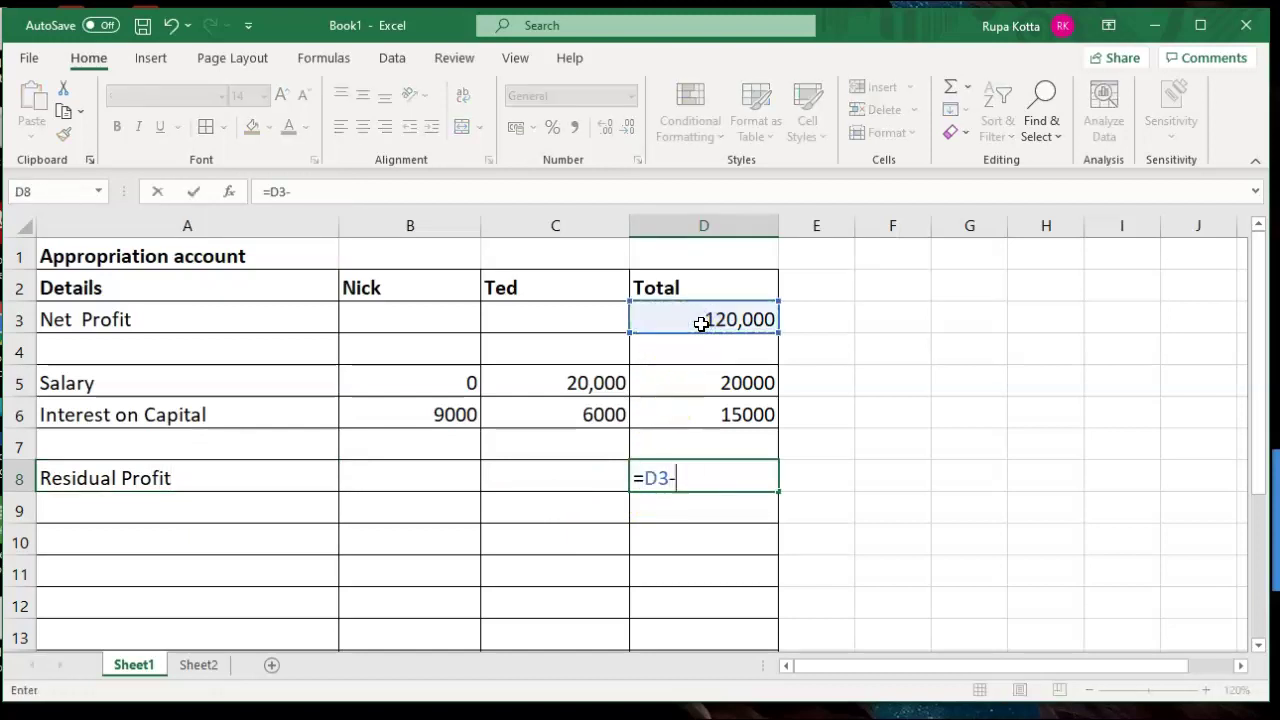
pyautogui.click(697, 384)
pyautogui.write('-')
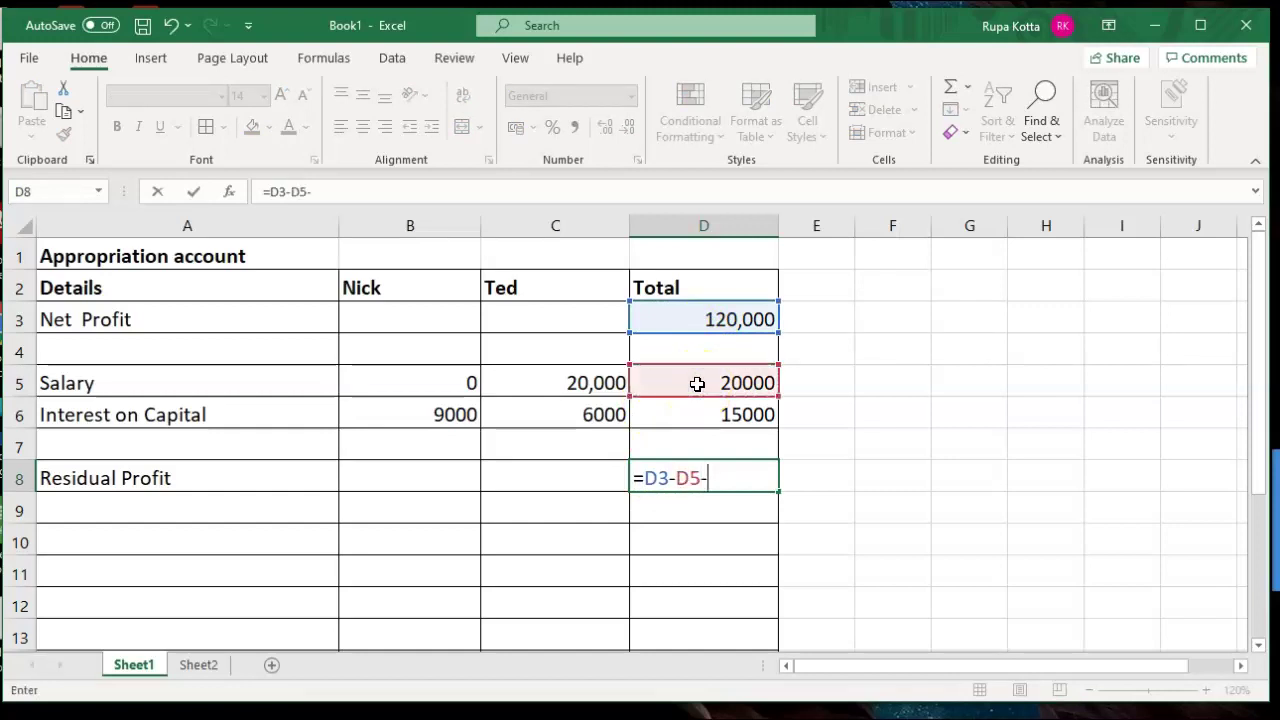
pyautogui.click(690, 416)
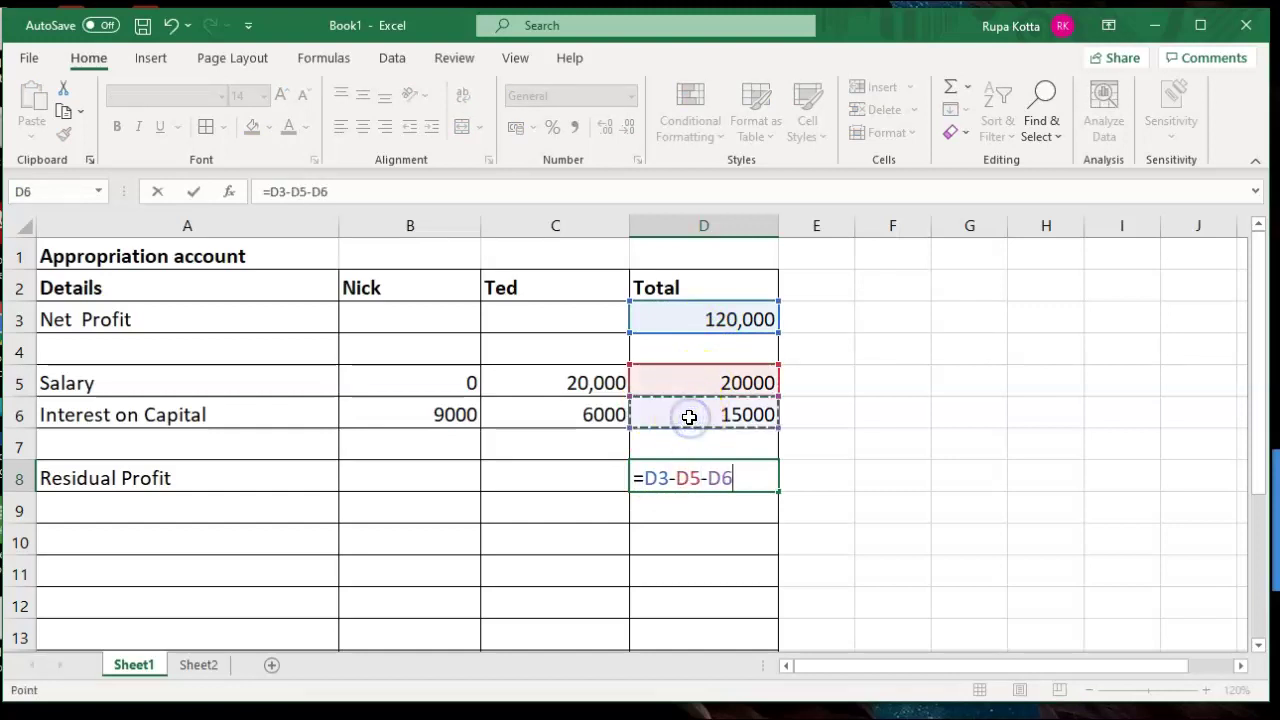
pyautogui.press('Return')
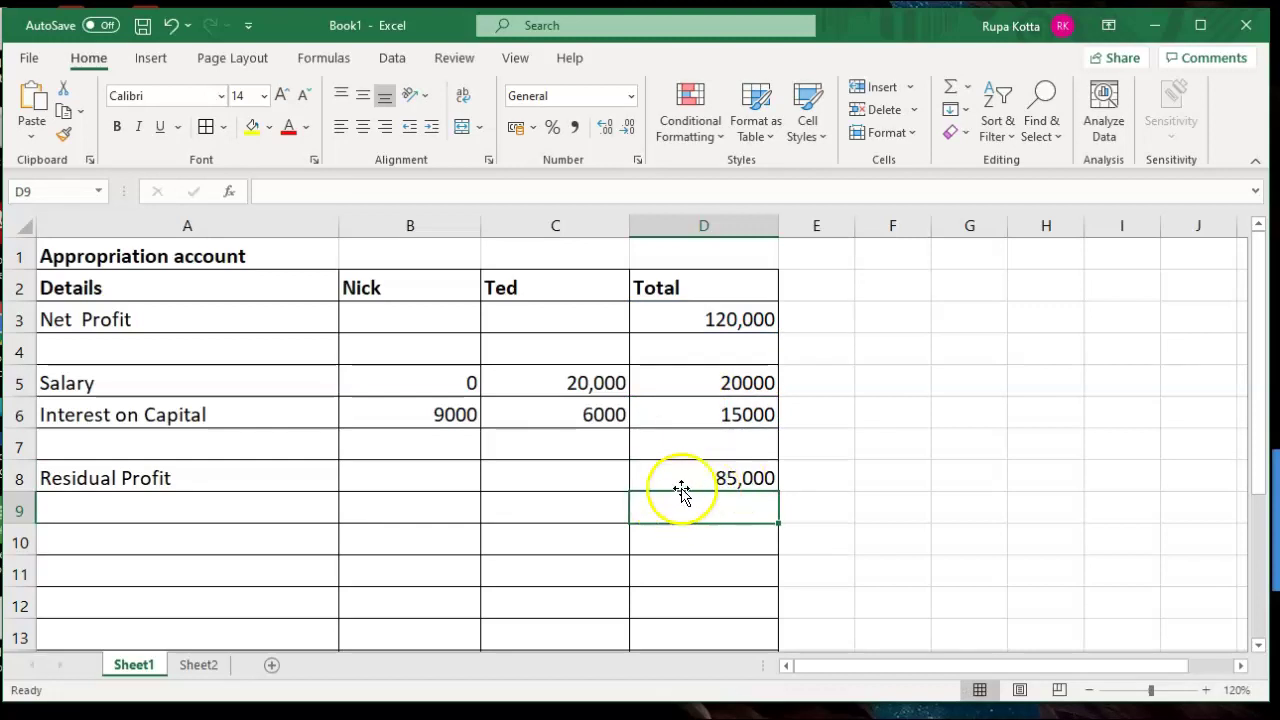
# Label cell A9 "Profit Share" and calculate the first partner's share in B9 with =D8*3/5.
pyautogui.click(103, 517)
pyautogui.write('Profit Share')
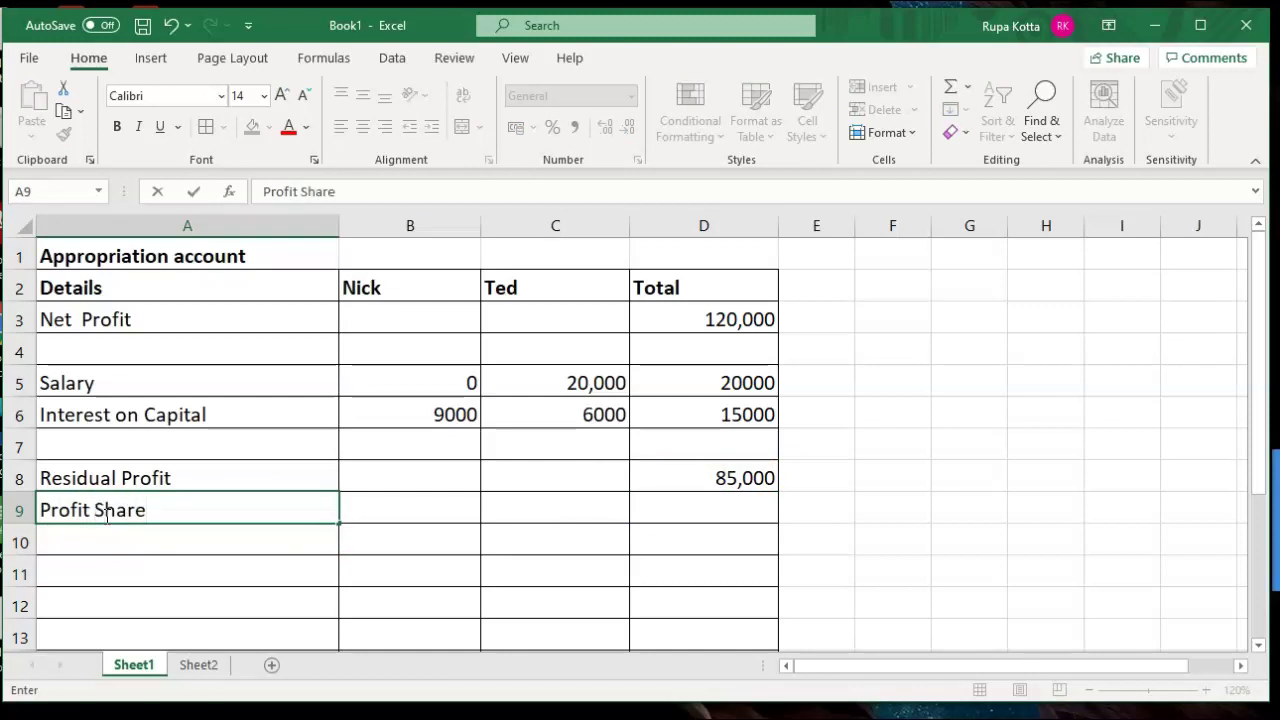
pyautogui.click(401, 517)
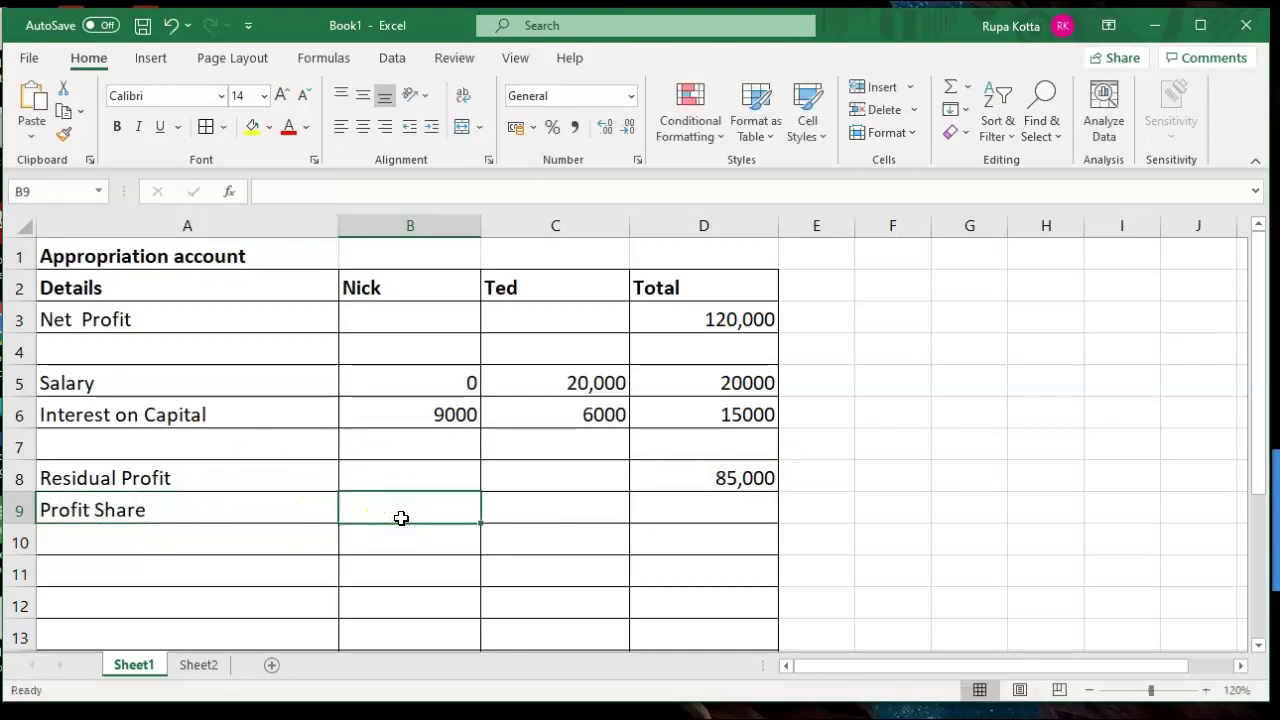
pyautogui.write('=')
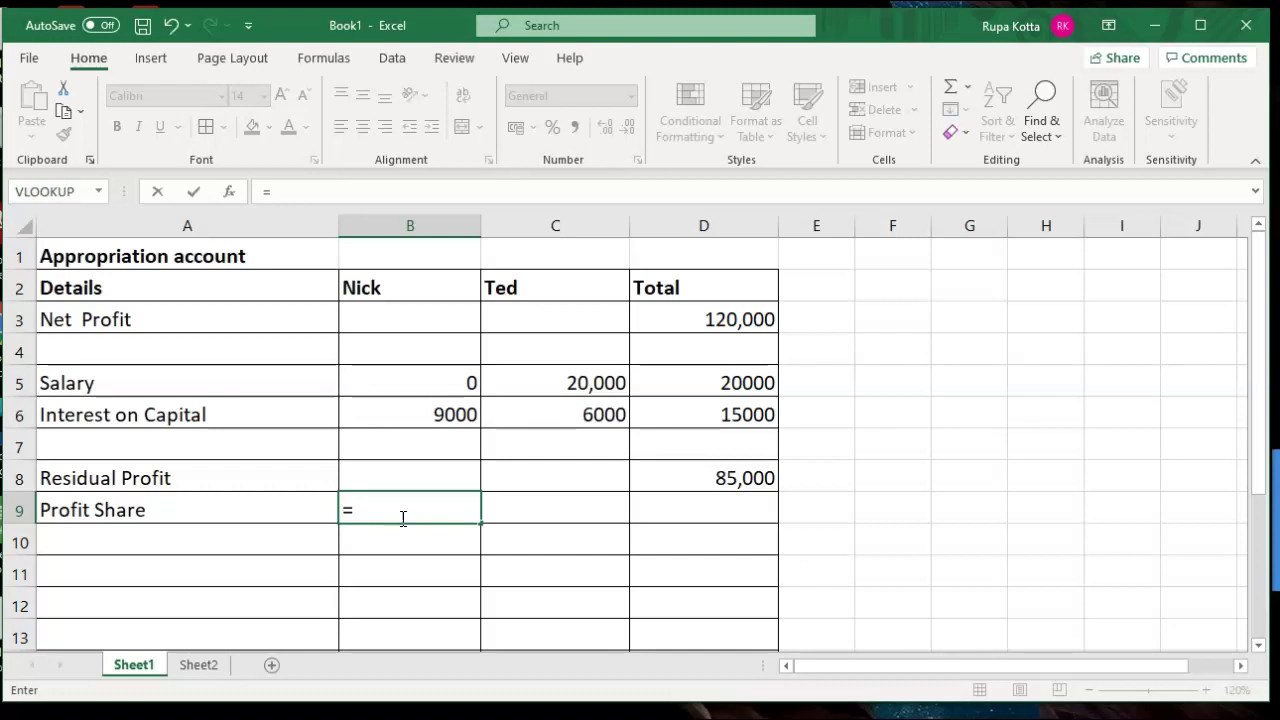
pyautogui.click(670, 471)
pyautogui.write('*')
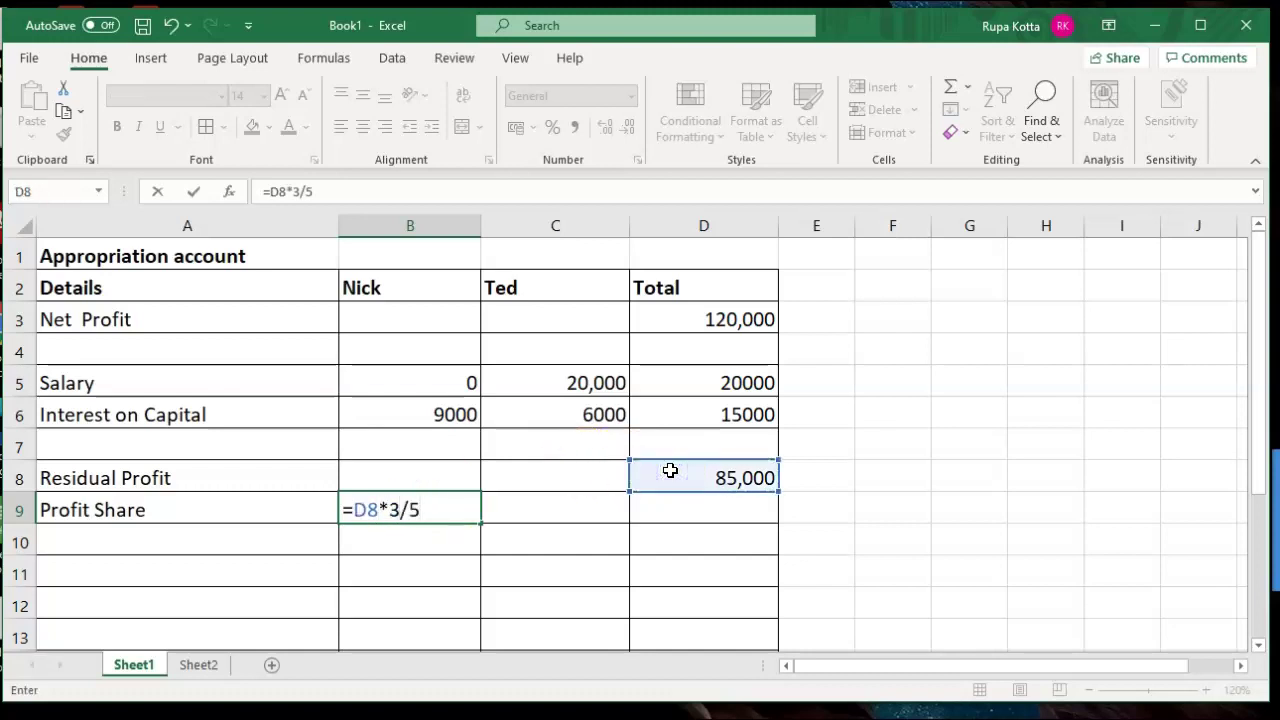
pyautogui.press('Return')
# Calculate the second partner's profit share in cell C9 from the residual profit in D8.
pyautogui.click(597, 511)
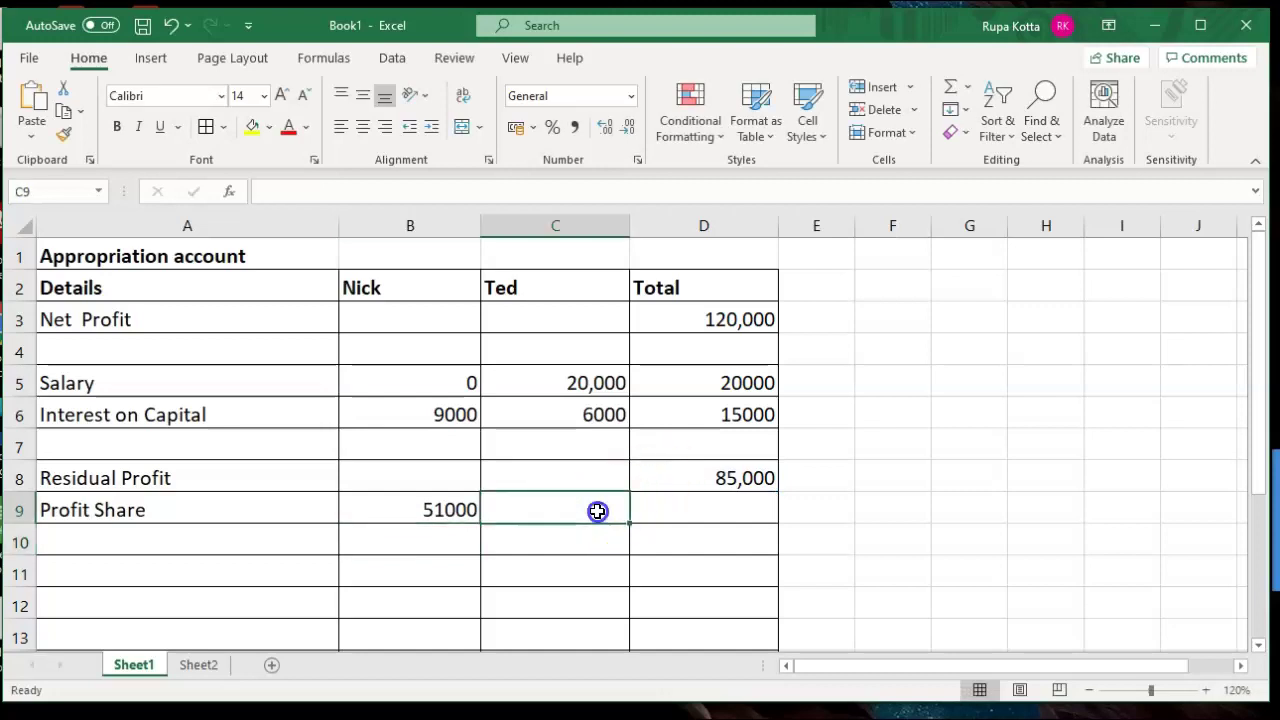
pyautogui.doubleClick(597, 511)
pyautogui.write('=')
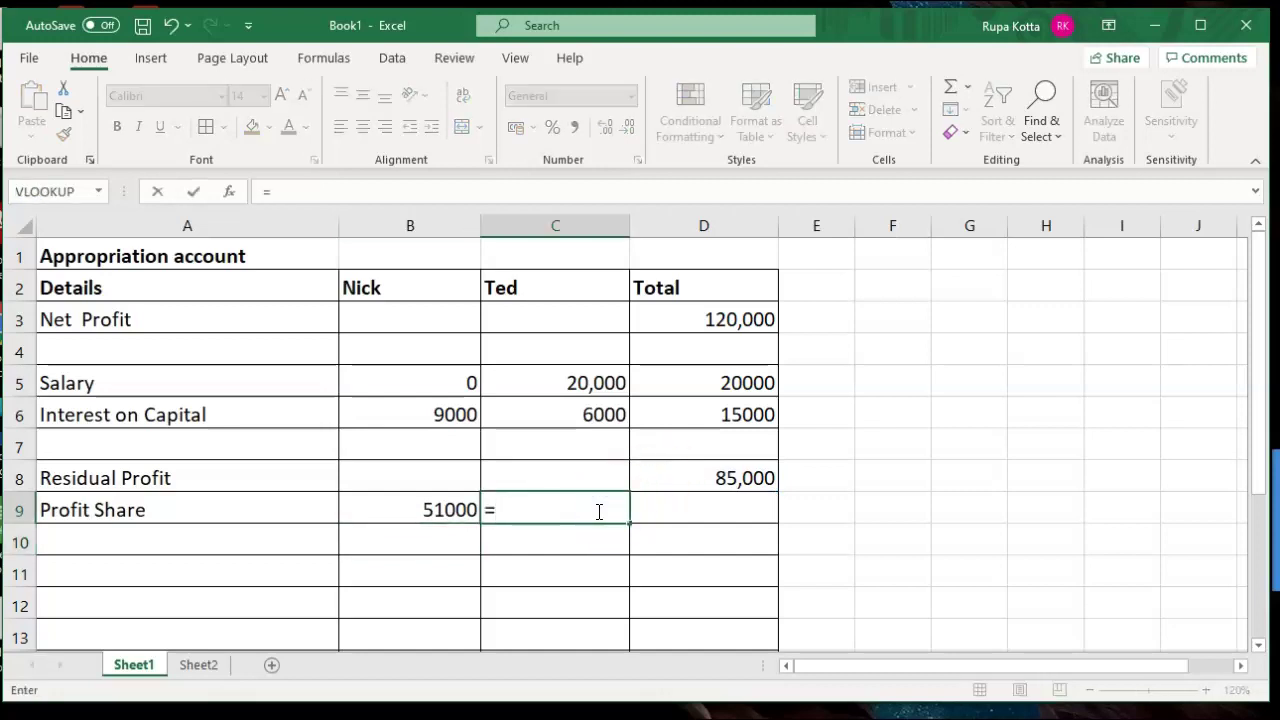
pyautogui.click(690, 479)
pyautogui.write('*')
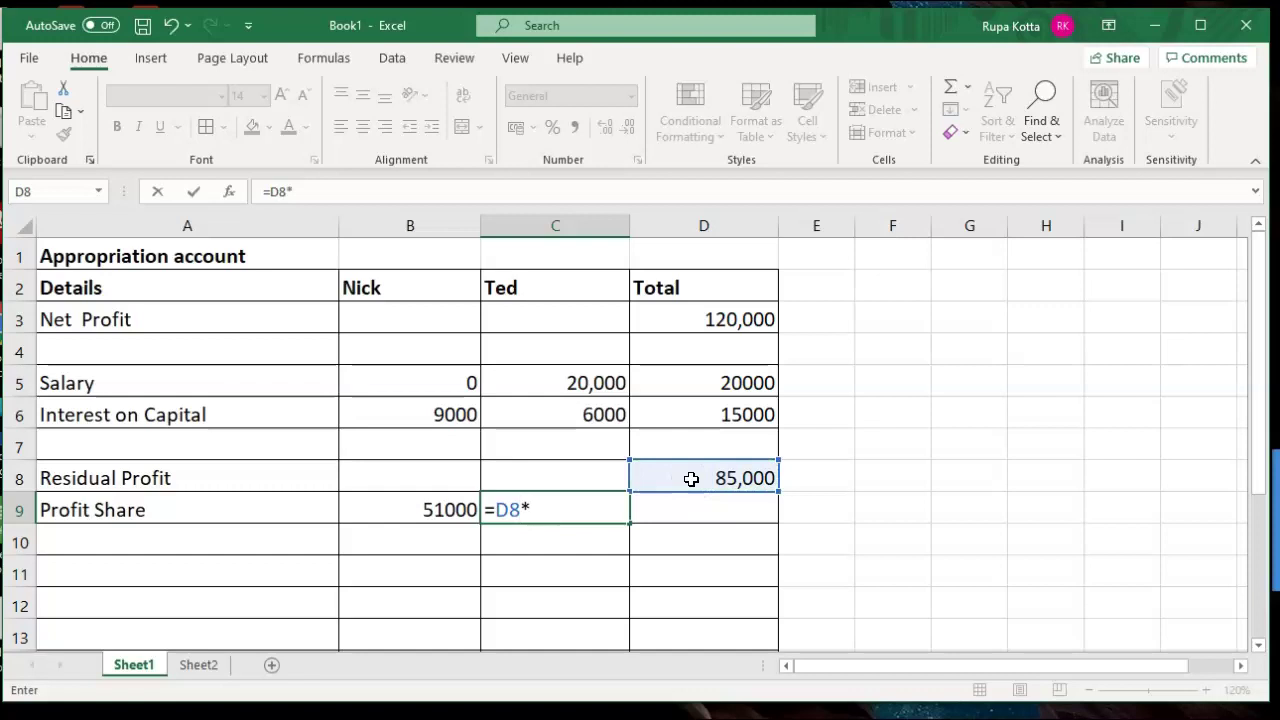
pyautogui.press('Return')
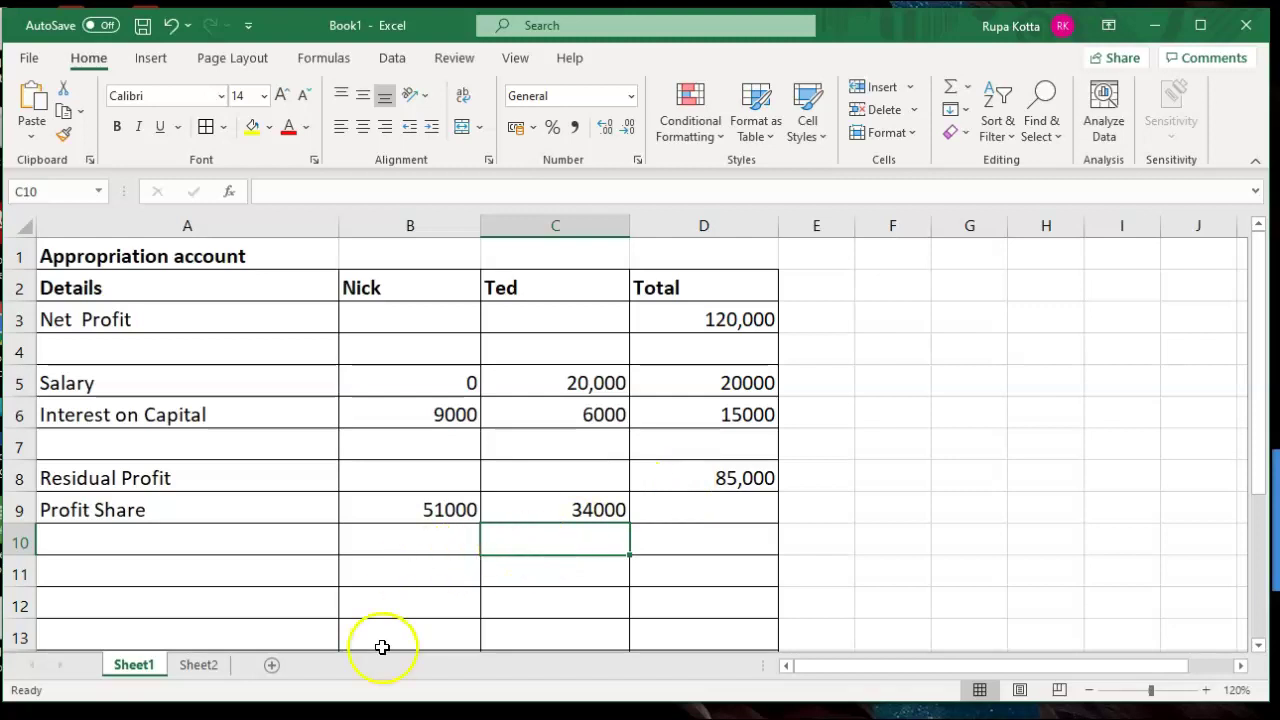
# Total the Profit Share row in cell D9 with AutoSum.
pyautogui.click(105, 566)
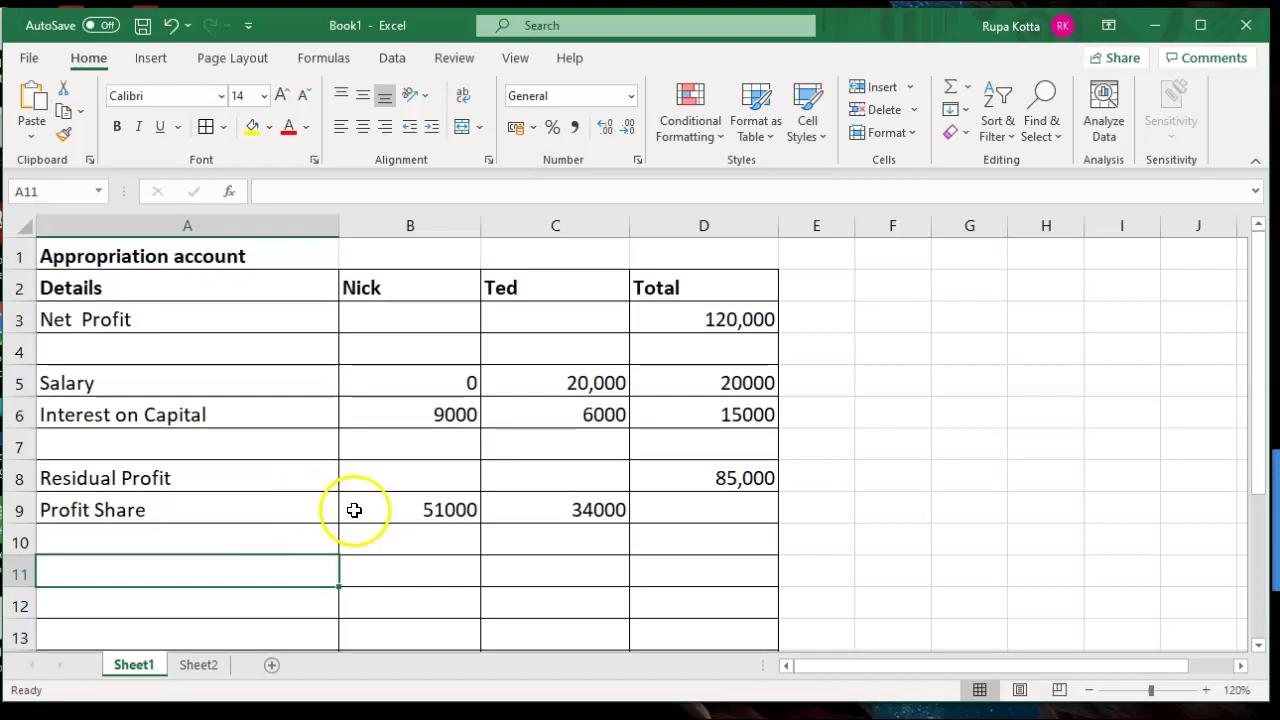
pyautogui.moveTo(380, 512); pyautogui.dragTo(690, 508)
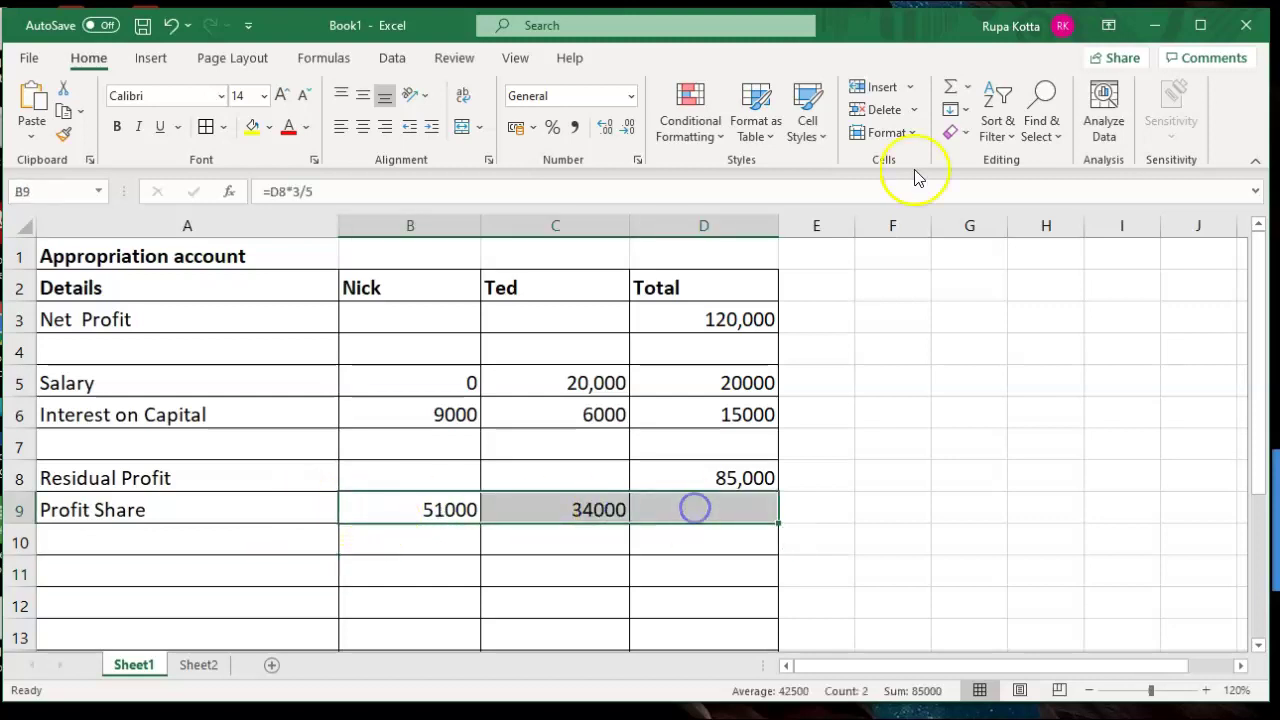
pyautogui.click(952, 80)
pyautogui.click(903, 386)
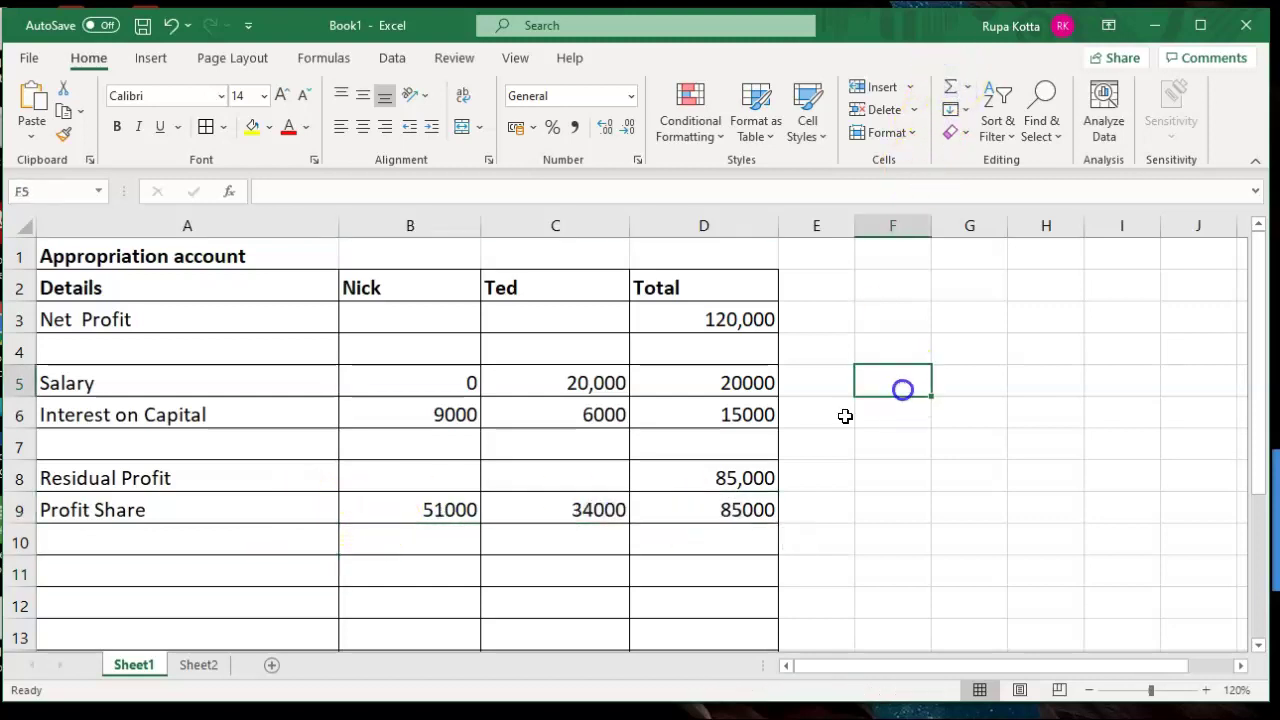
# Highlight the residual profit in cell D8 with a yellow fill and a double underline.
pyautogui.click(707, 464)
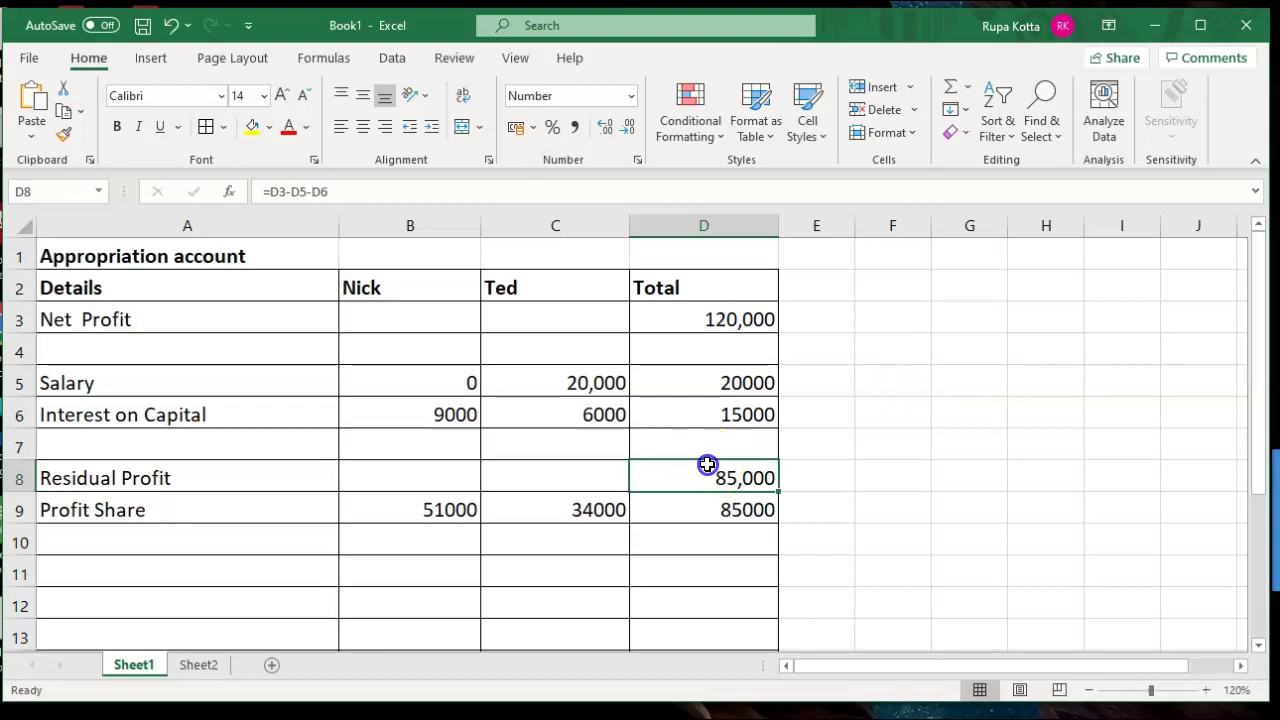
pyautogui.click(248, 130)
pyautogui.click(178, 127)
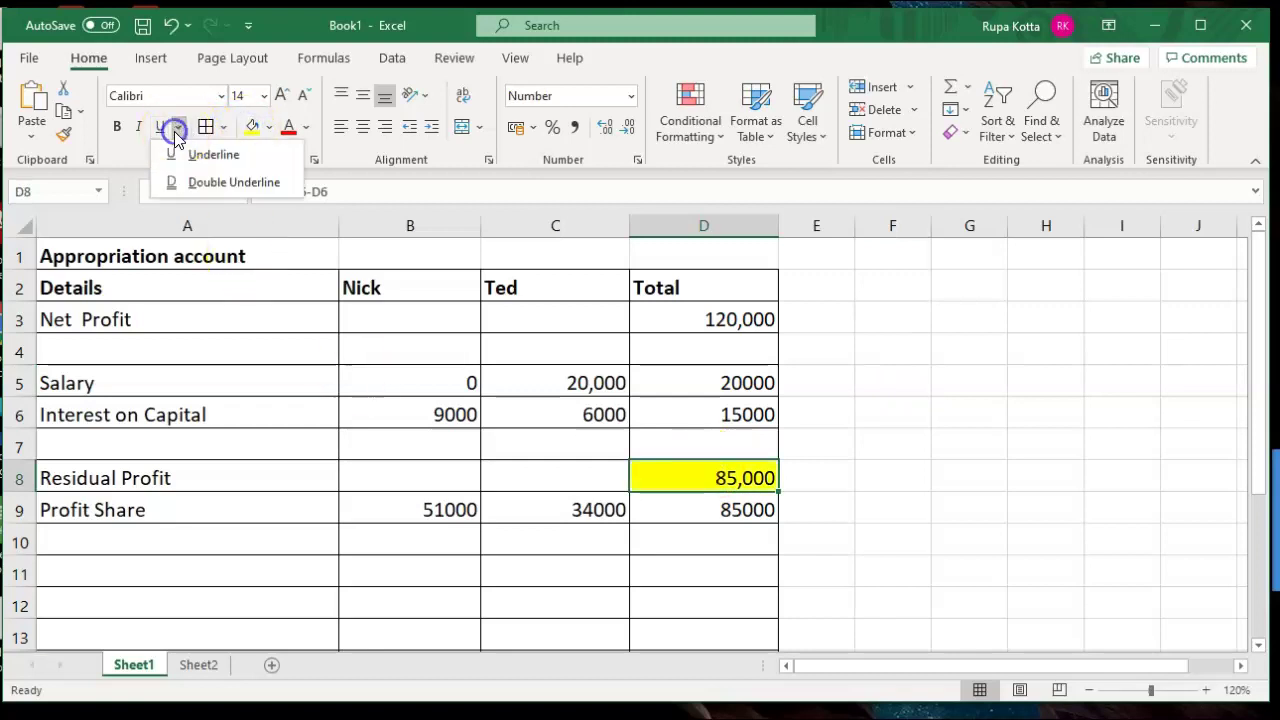
pyautogui.click(177, 184)
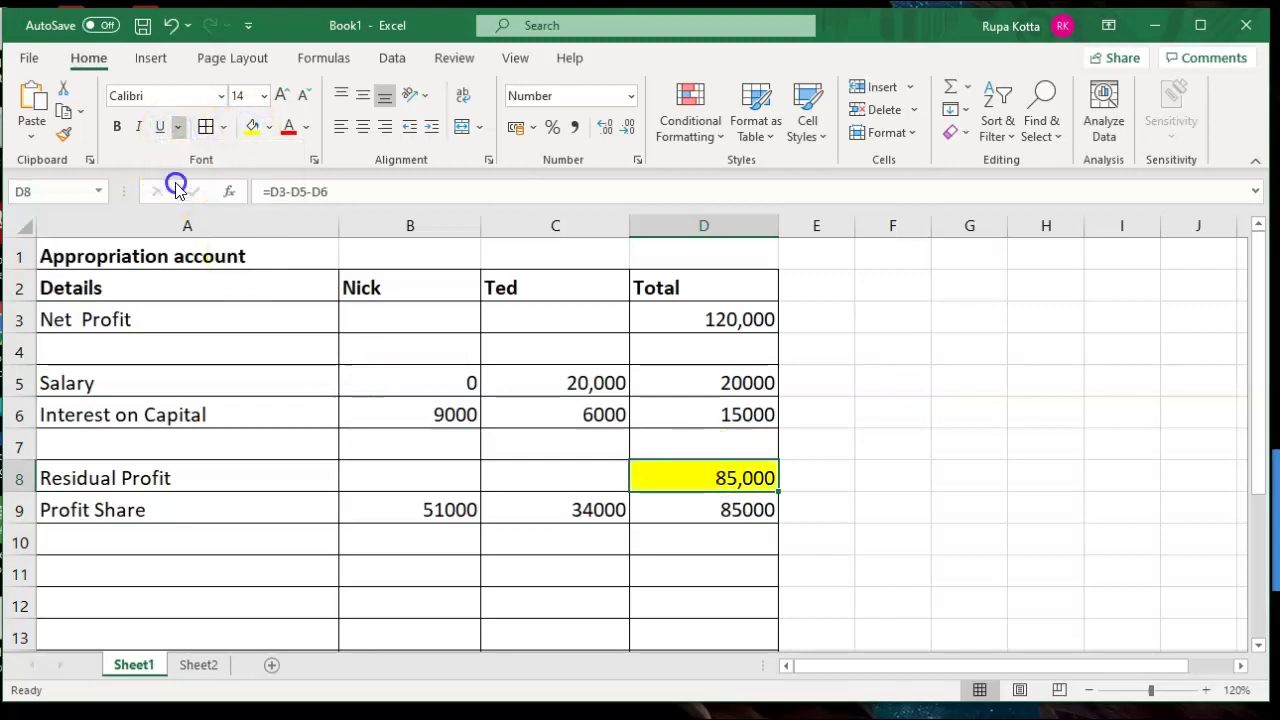
pyautogui.click(964, 482)
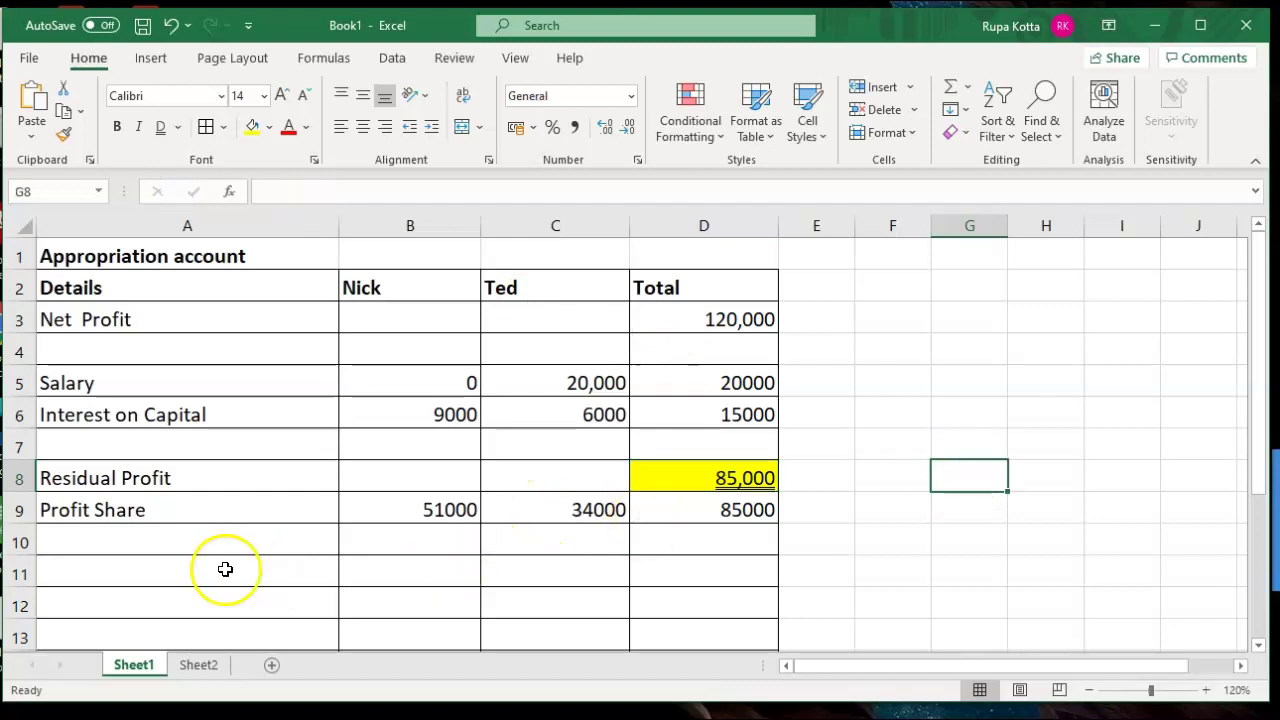
# Enter the label "Money available" in cell A11.
pyautogui.click(125, 571)
pyautogui.write('Money availab')
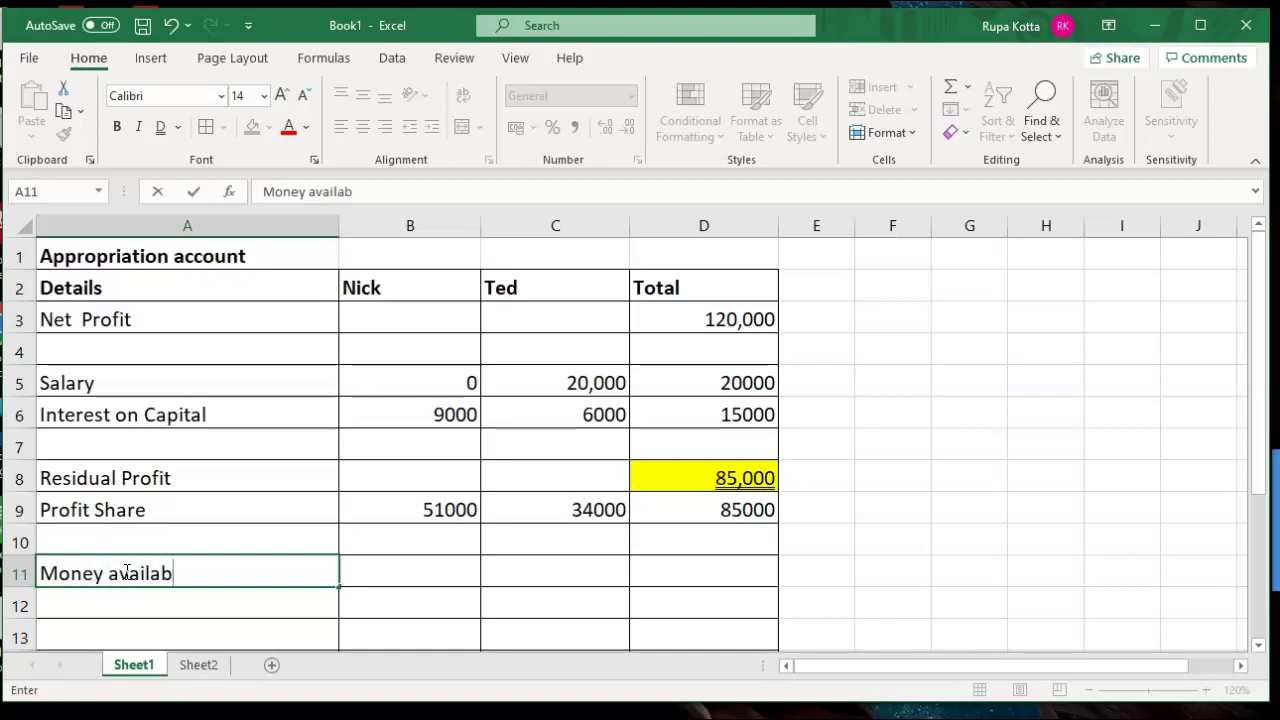
pyautogui.write('le')
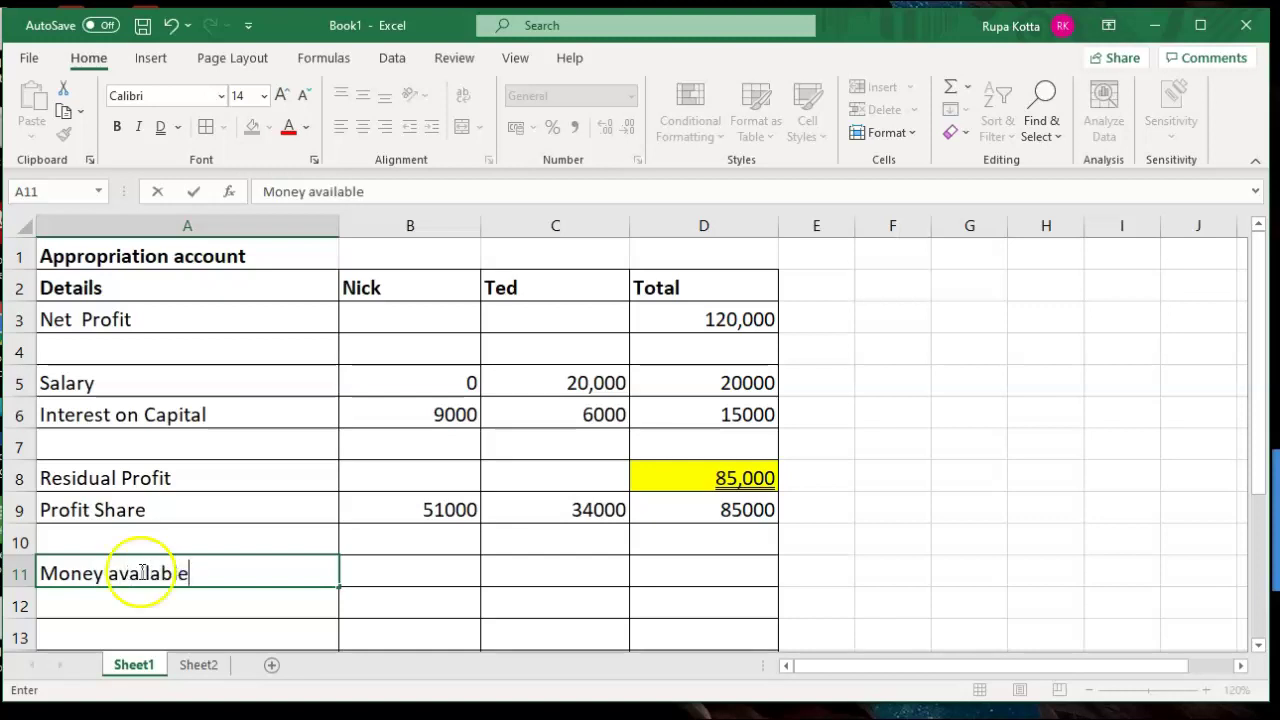
pyautogui.click(404, 569)
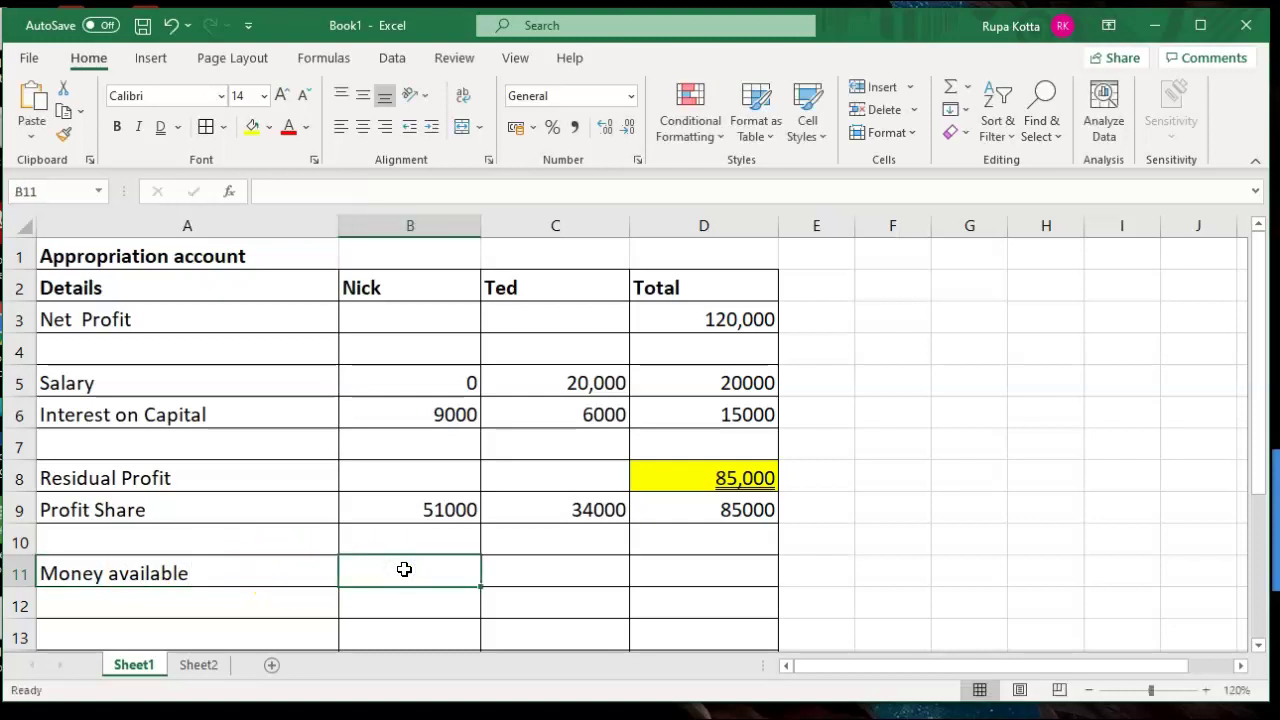
pyautogui.write('=')
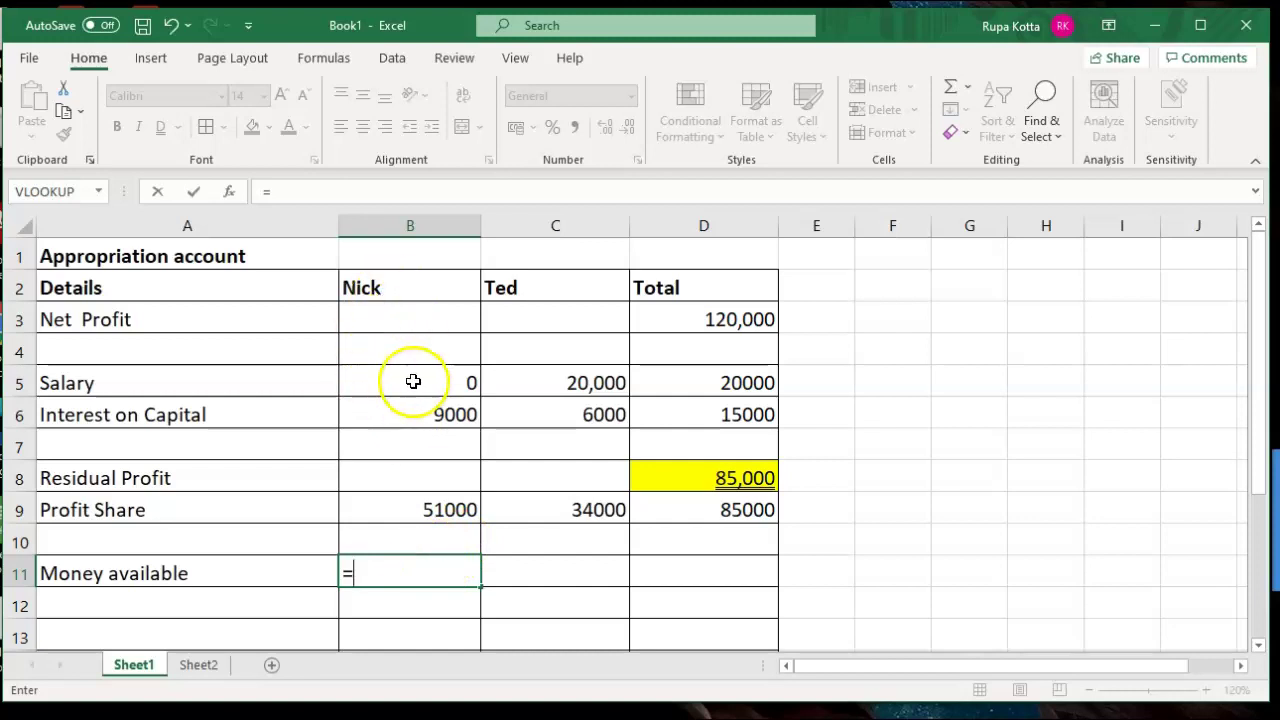
pyautogui.click(402, 414)
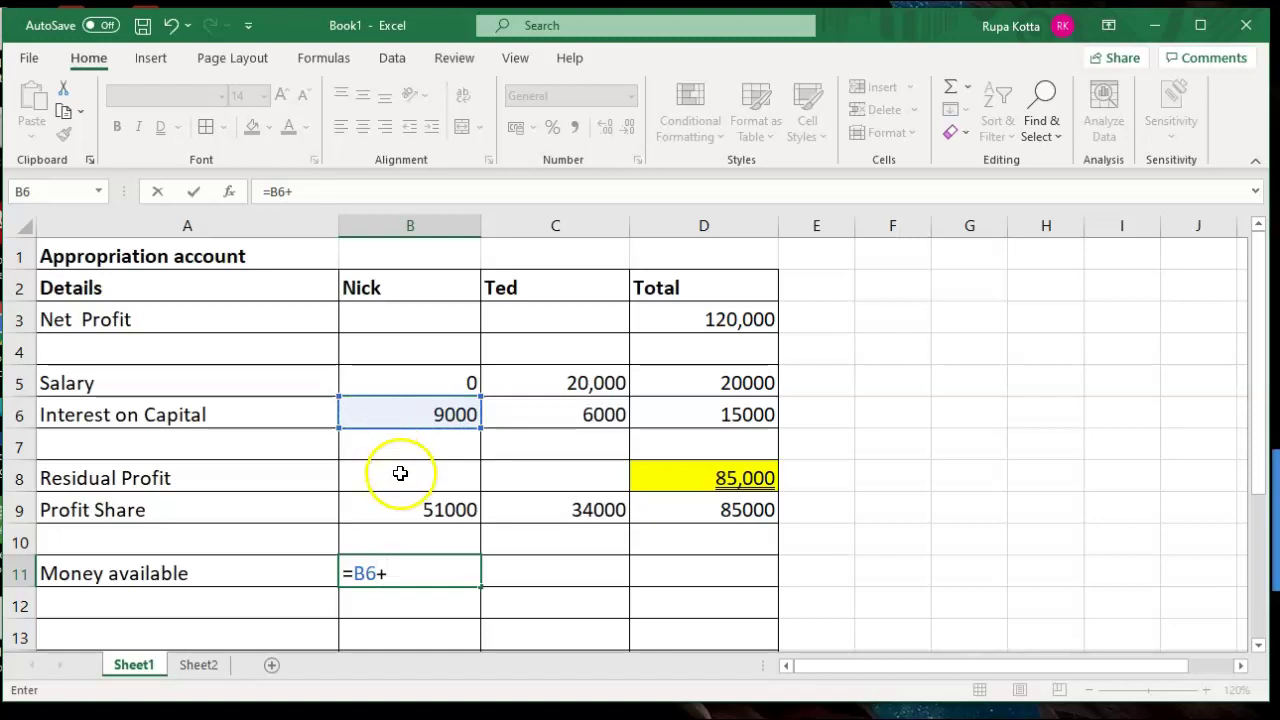
pyautogui.click(422, 514)
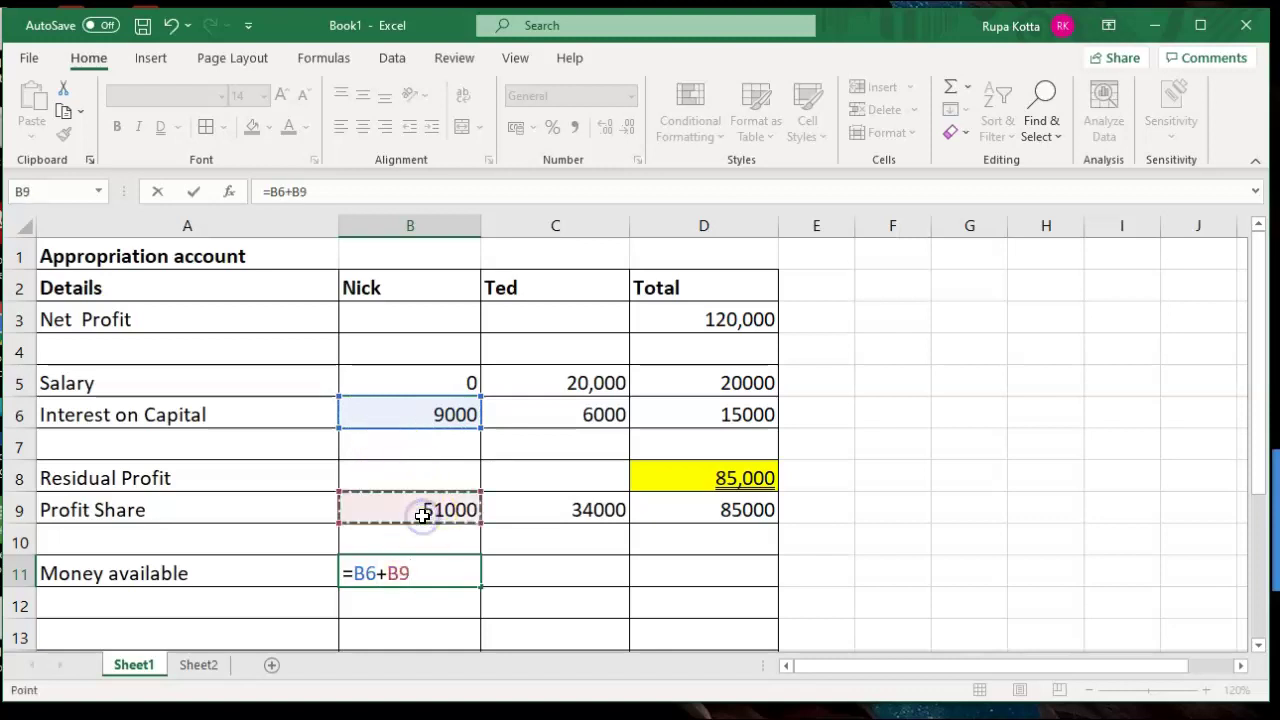
pyautogui.press('BackSpace')
pyautogui.press('BackSpace')
pyautogui.press('BackSpace')
pyautogui.press('BackSpace')
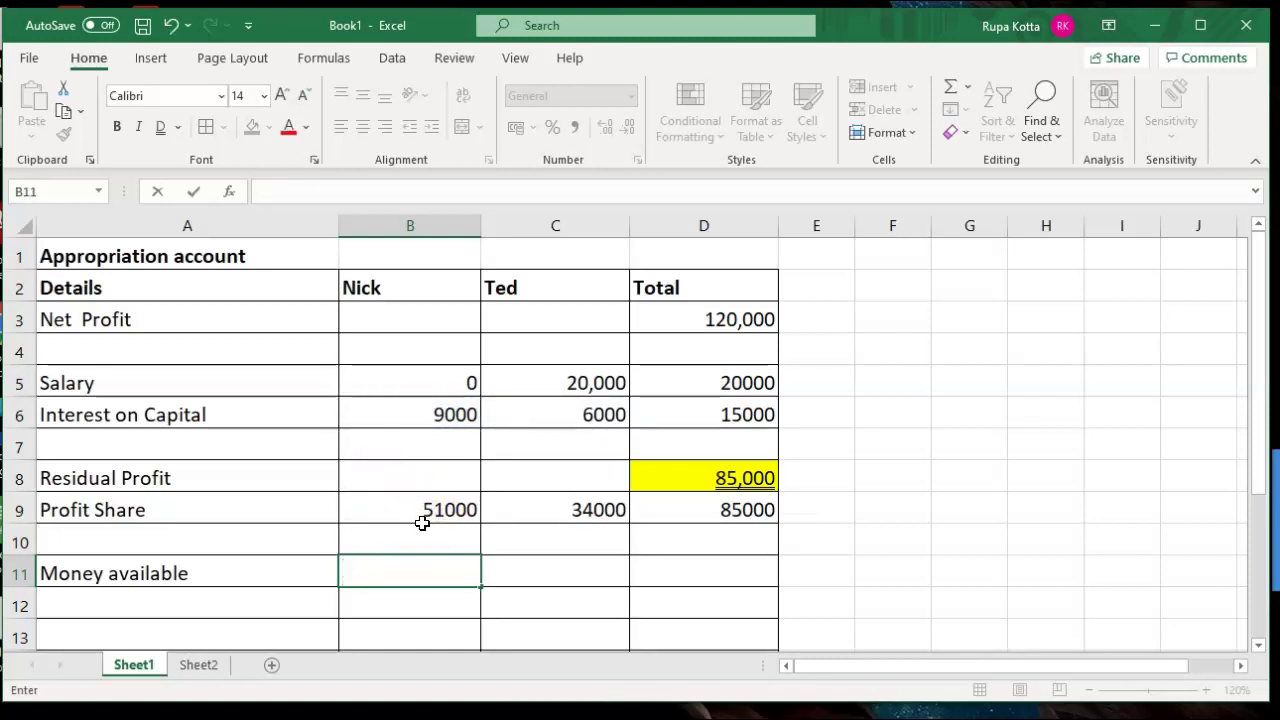
# Total each partner's salary, interest on capital and profit share in cells B11 and C11 with AutoSum over rows 5 to 9.
pyautogui.moveTo(429, 382); pyautogui.dragTo(414, 569)
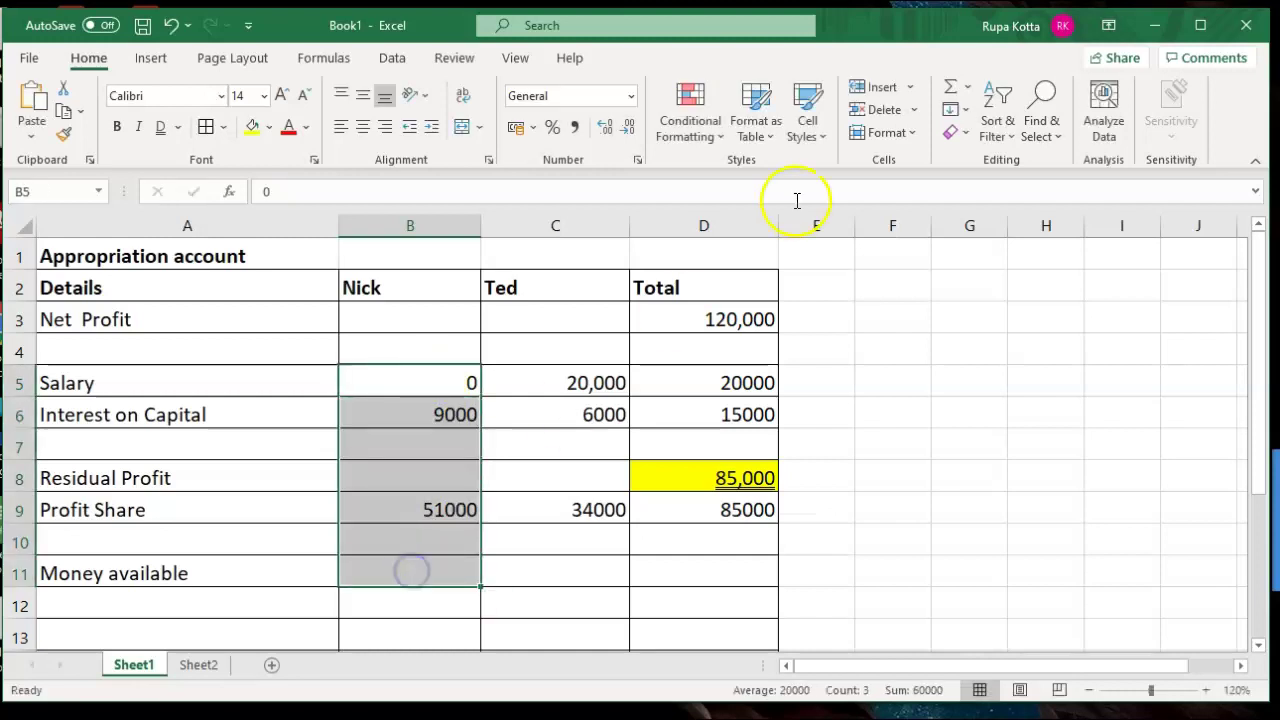
pyautogui.click(955, 90)
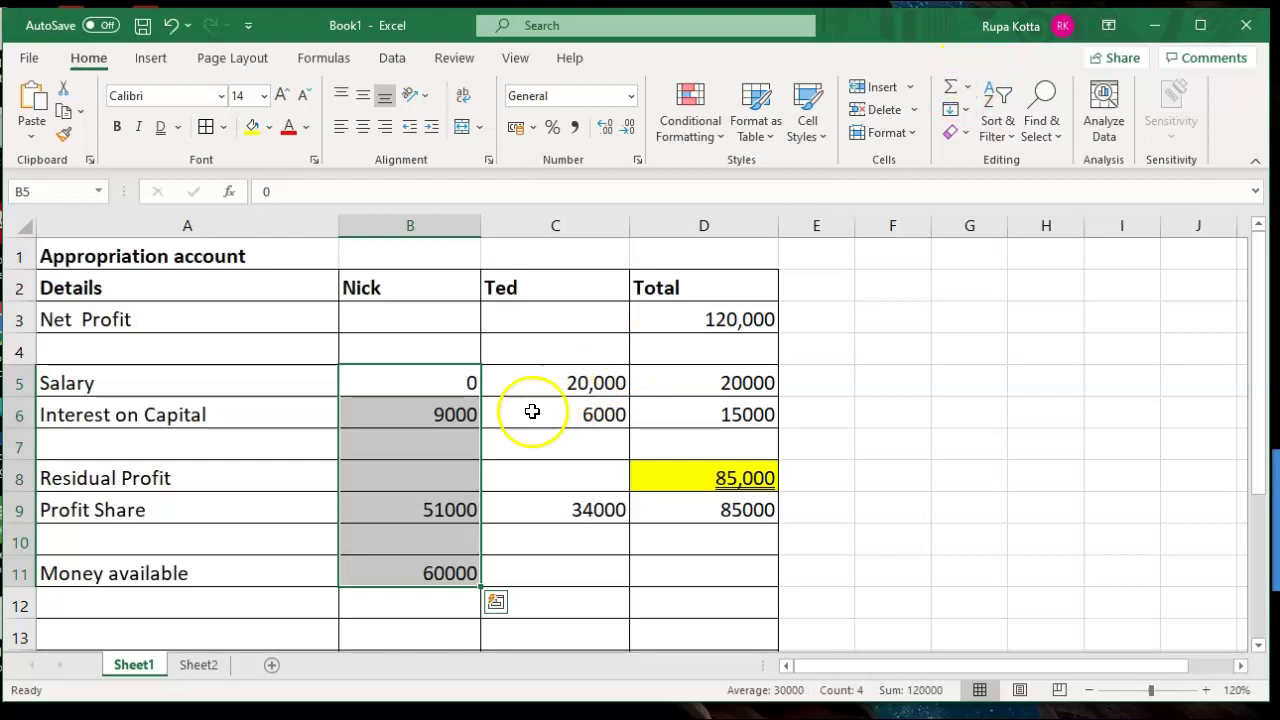
pyautogui.click(564, 383)
pyautogui.moveTo(565, 414); pyautogui.dragTo(566, 562)
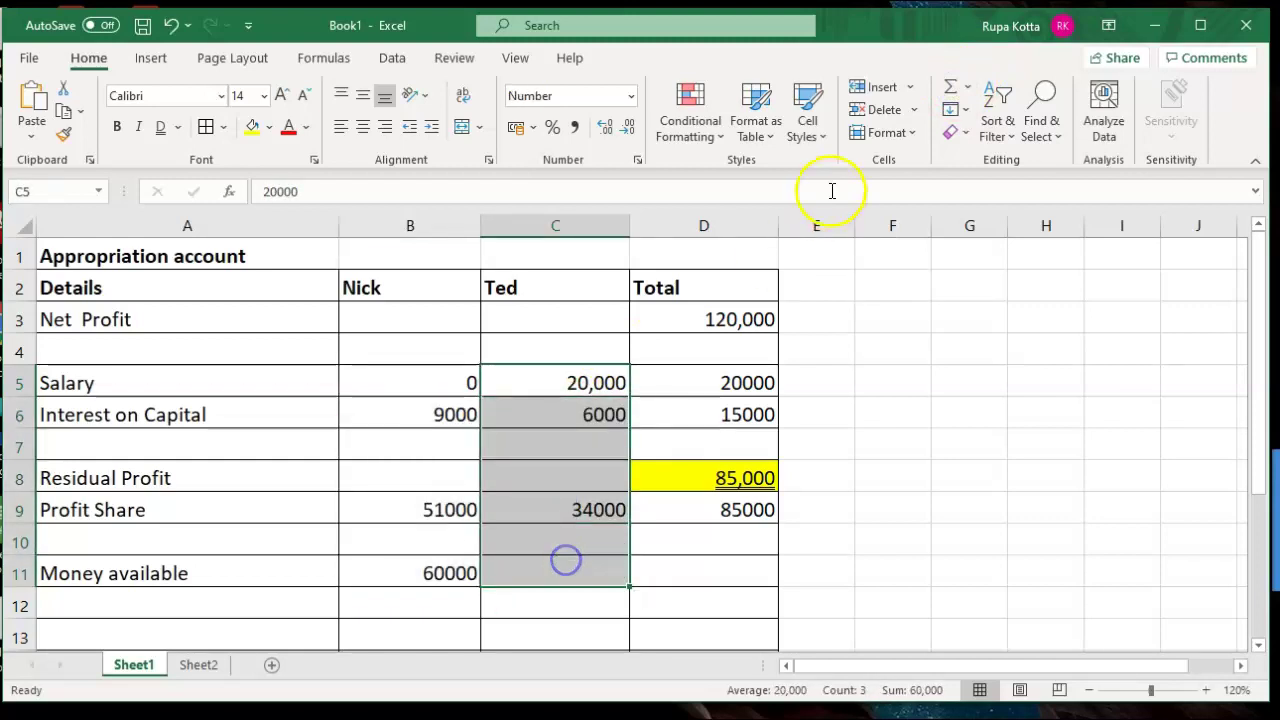
pyautogui.click(948, 92)
pyautogui.click(958, 408)
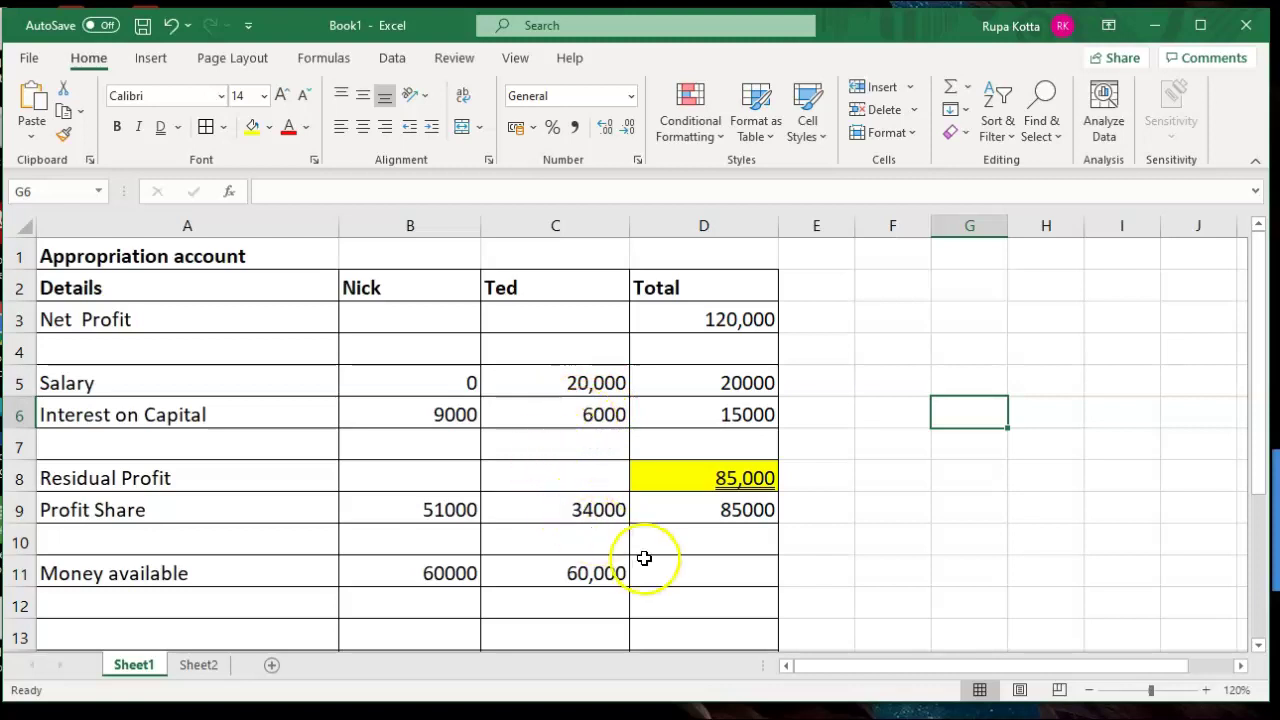
# Lay out a blank current accounts table by widening columns G to L and applying all borders to G8:L13.
pyautogui.click(686, 574)
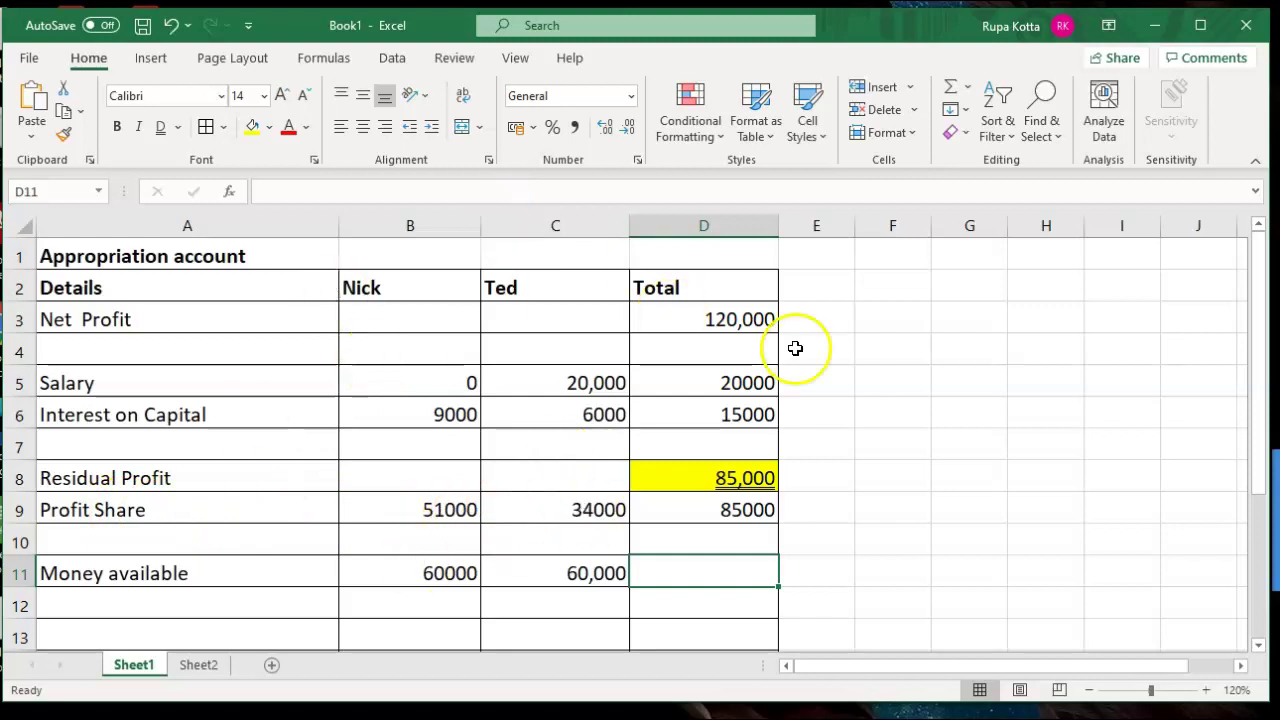
pyautogui.click(1258, 645)
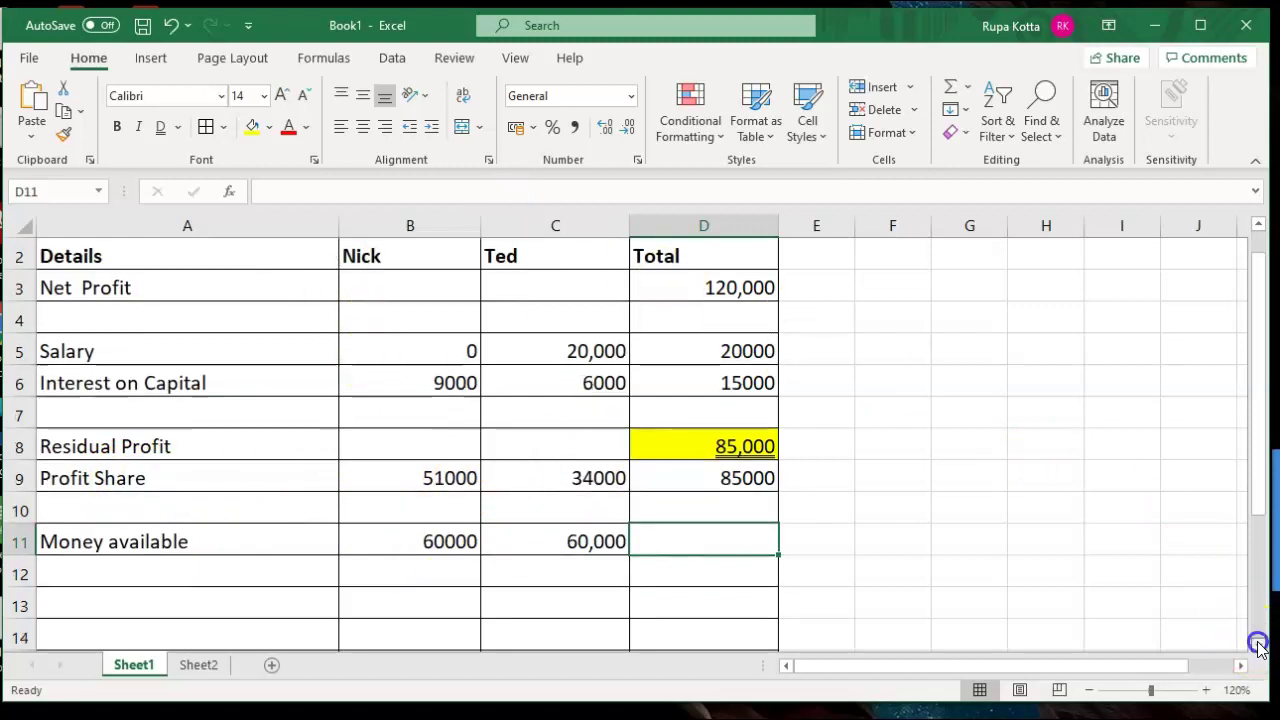
pyautogui.scroll(1, 965, 678)
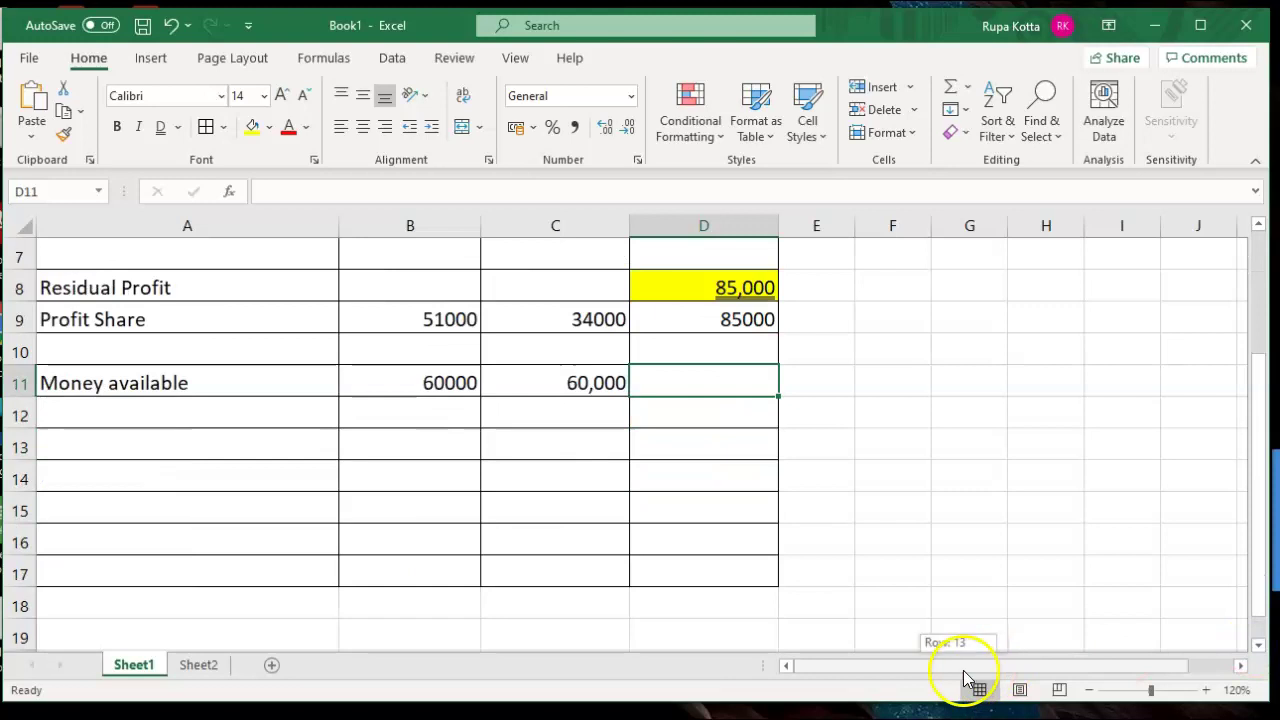
pyautogui.hscroll(2, 965, 678)
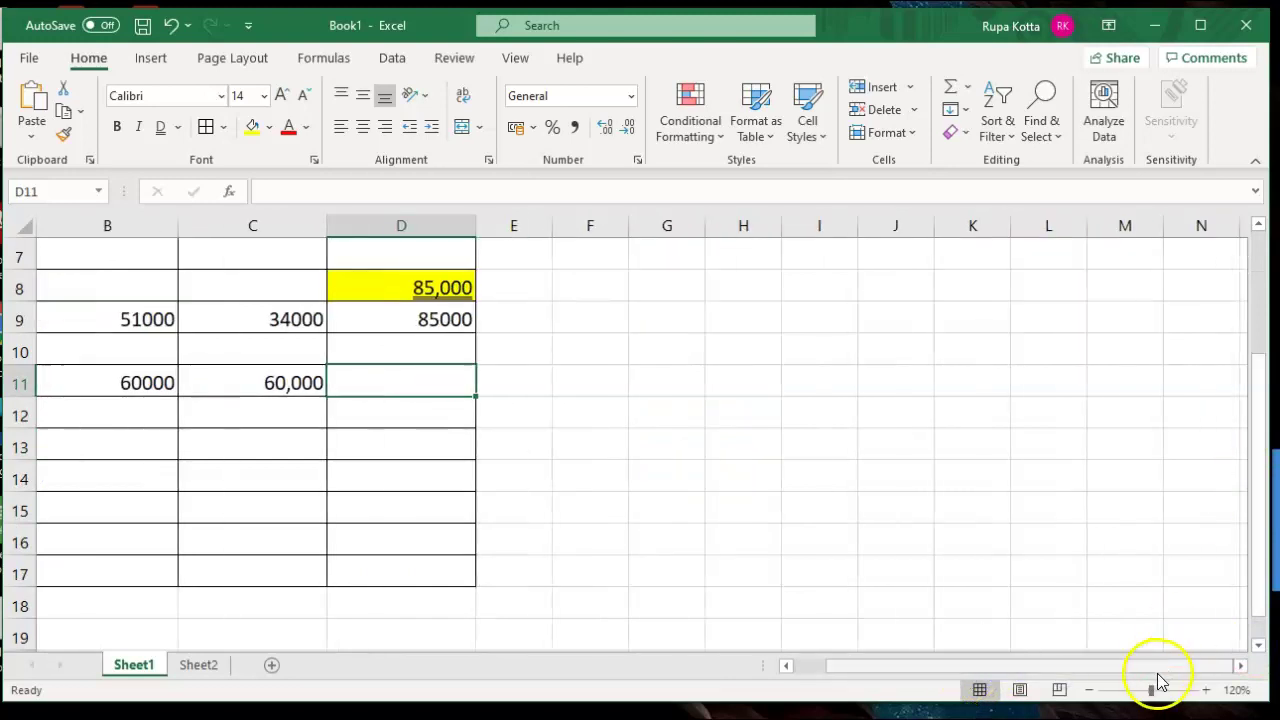
pyautogui.click(1239, 666)
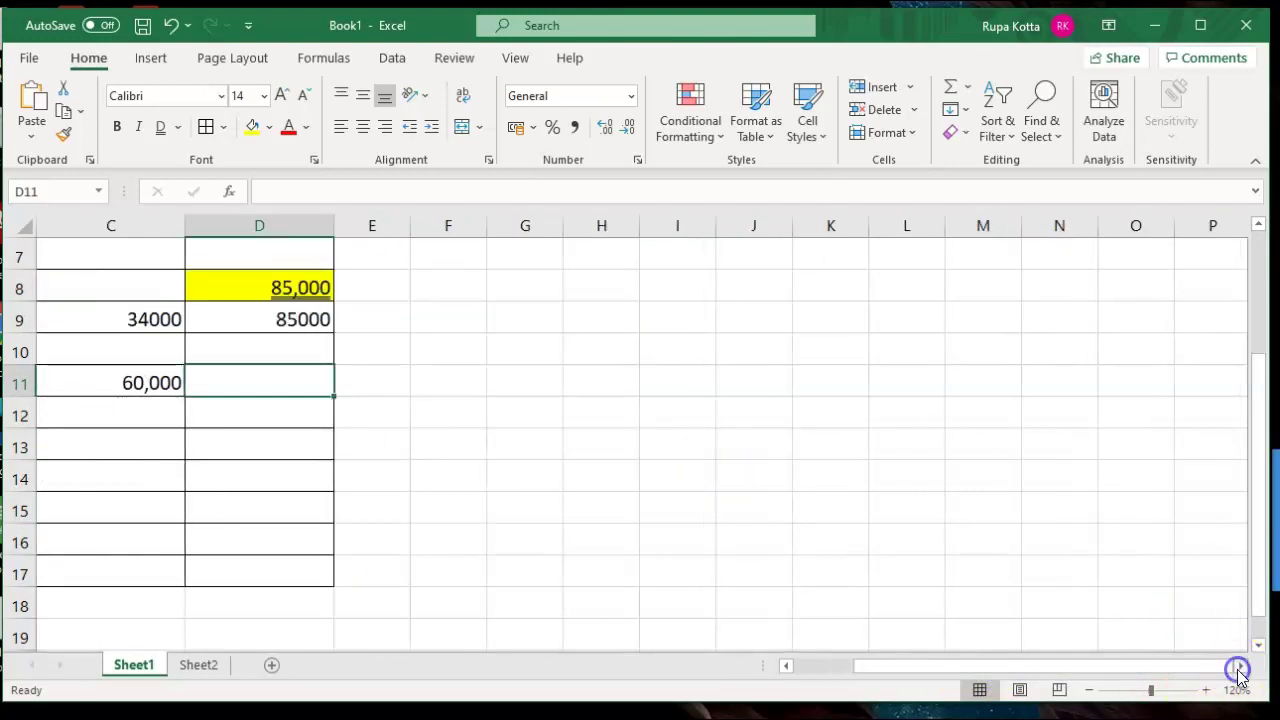
pyautogui.moveTo(566, 231); pyautogui.dragTo(1153, 228)
pyautogui.click(529, 286)
pyautogui.moveTo(811, 306); pyautogui.dragTo(1103, 435)
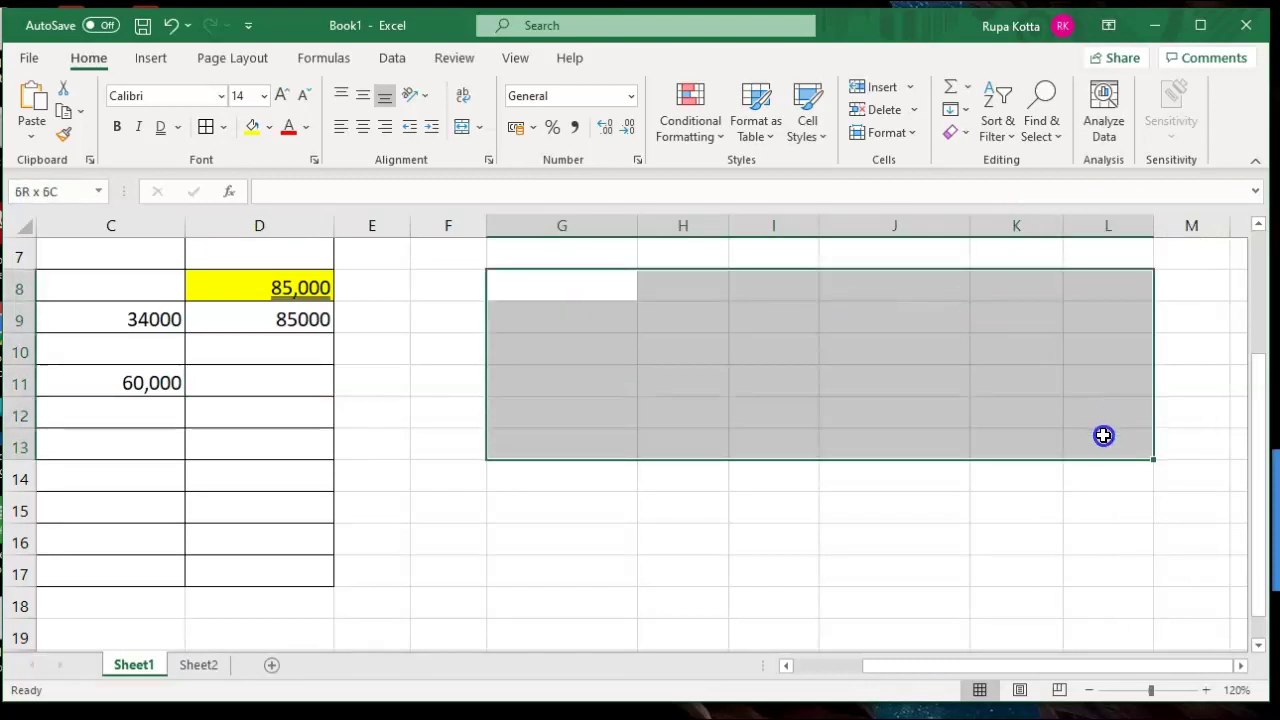
pyautogui.click(204, 132)
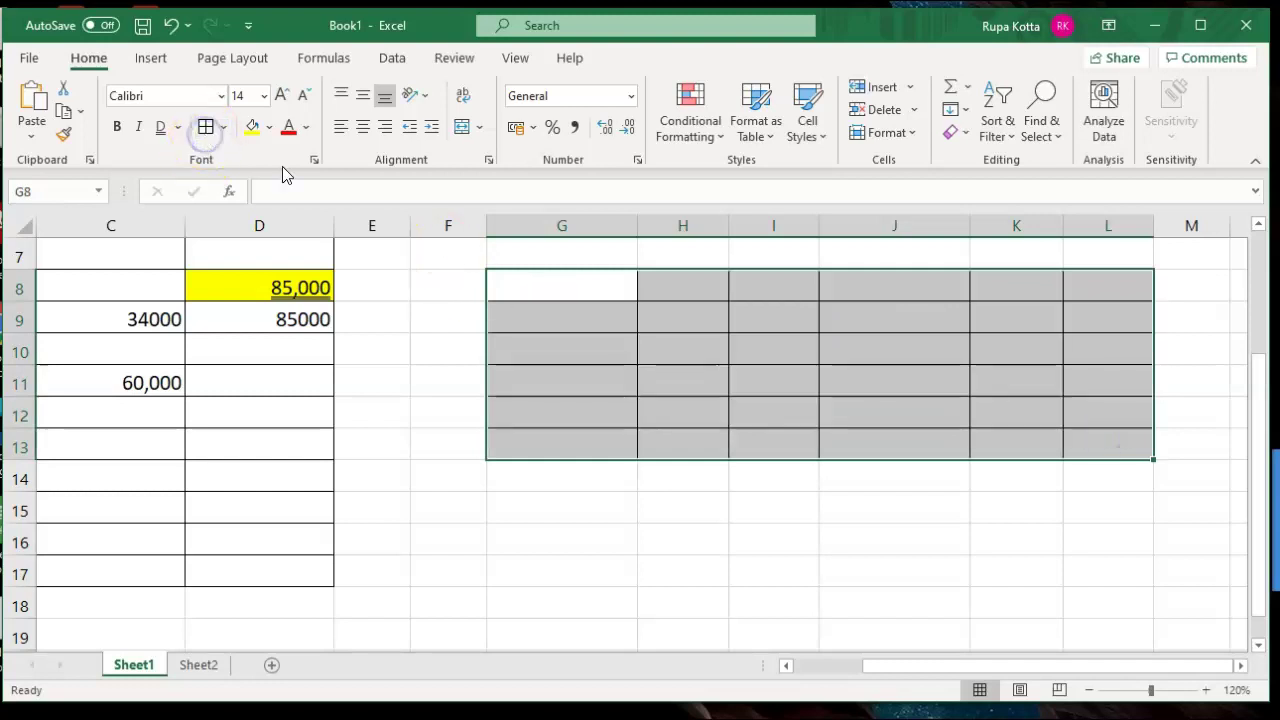
# Enter the table headings in G8:L8 as "Details" followed by the two partners' first names, repeated for both sides.
pyautogui.click(529, 286)
pyautogui.write('Detail')
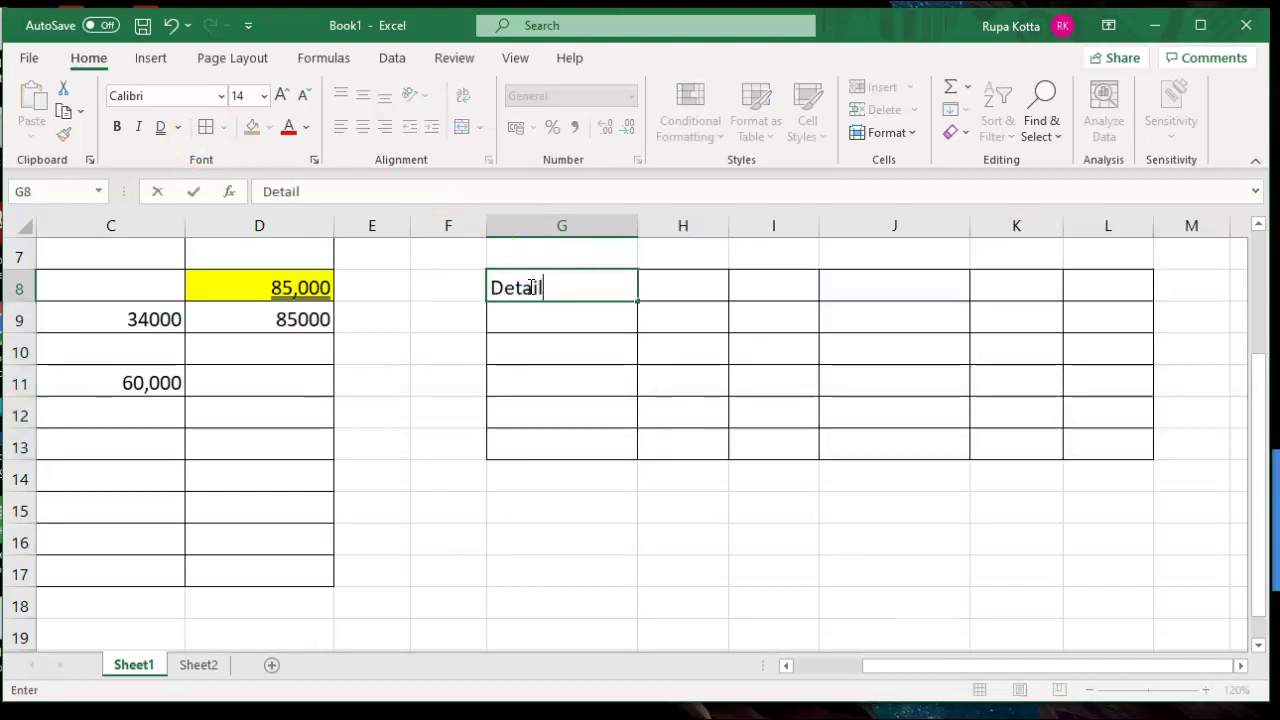
pyautogui.write('s')
pyautogui.press('Tab')
pyautogui.press('Tab')
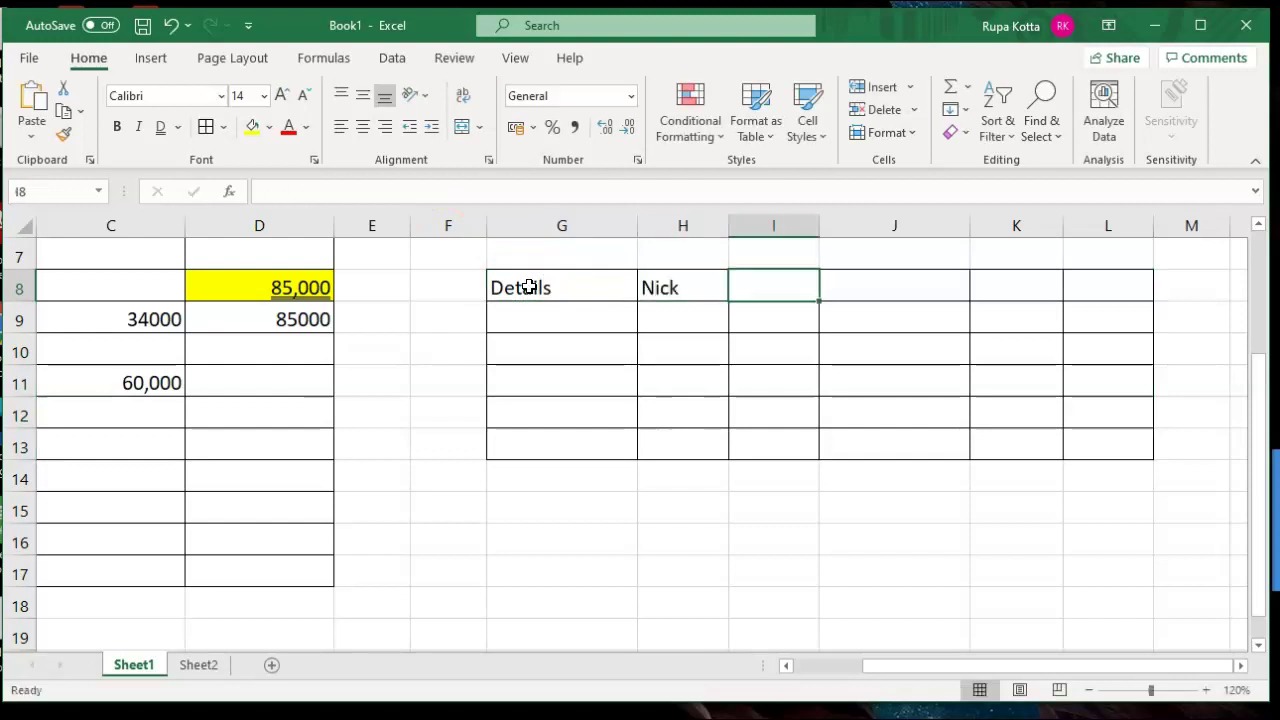
pyautogui.write('Ted')
pyautogui.press('Tab')
pyautogui.write('De')
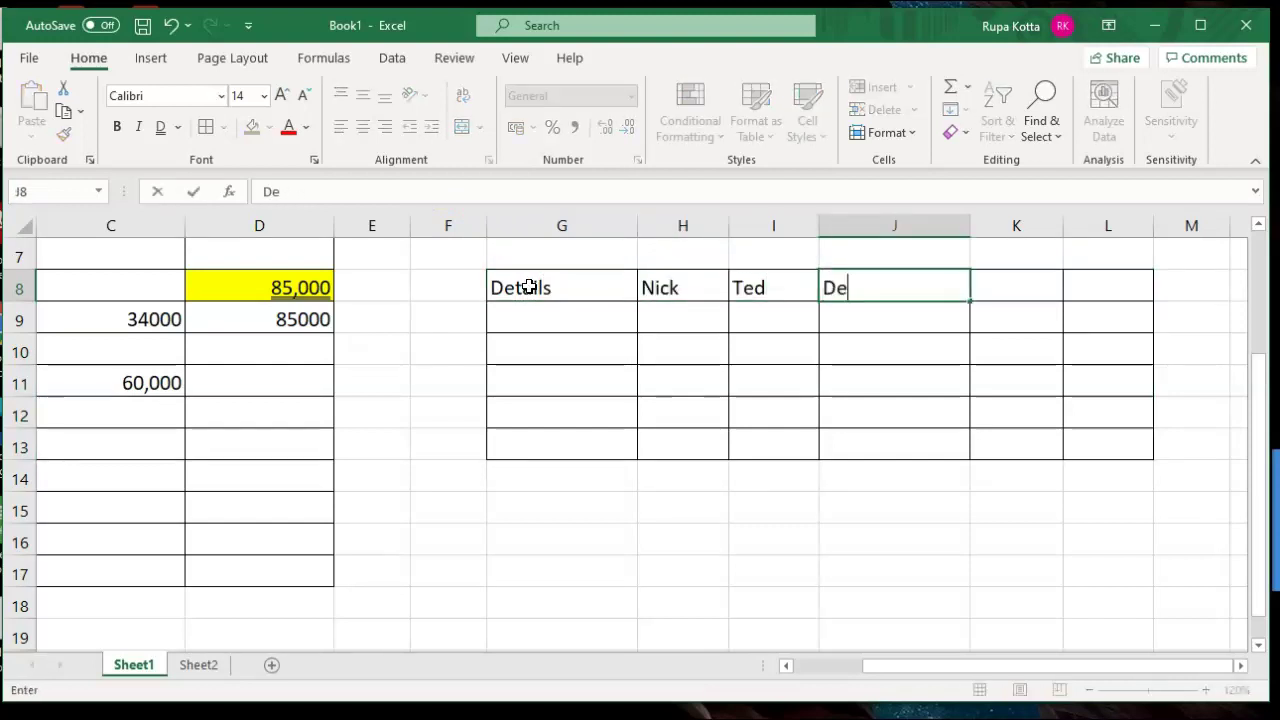
pyautogui.press('Tab')
pyautogui.write('Nick')
pyautogui.press('Tab')
pyautogui.write('T')
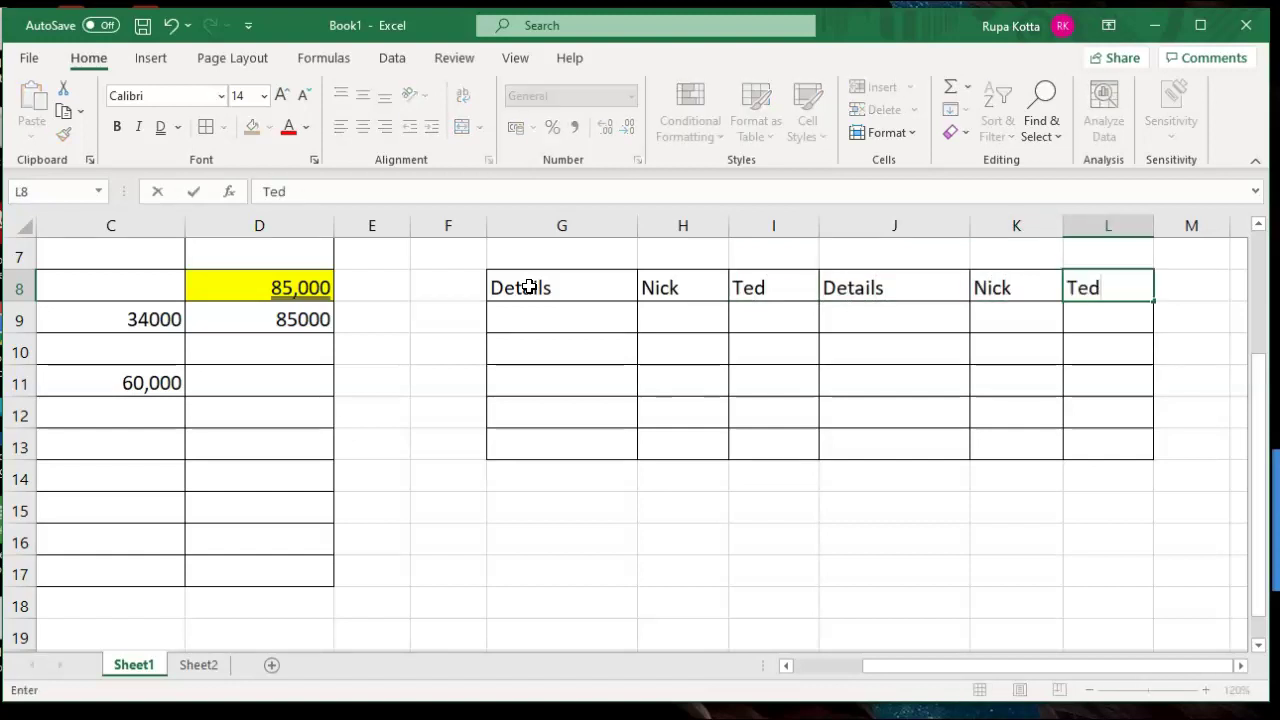
# Label cell J9 "bal b/d" and consult the partners' current account balances on Sheet2.
pyautogui.click(859, 320)
pyautogui.write('bal b/d')
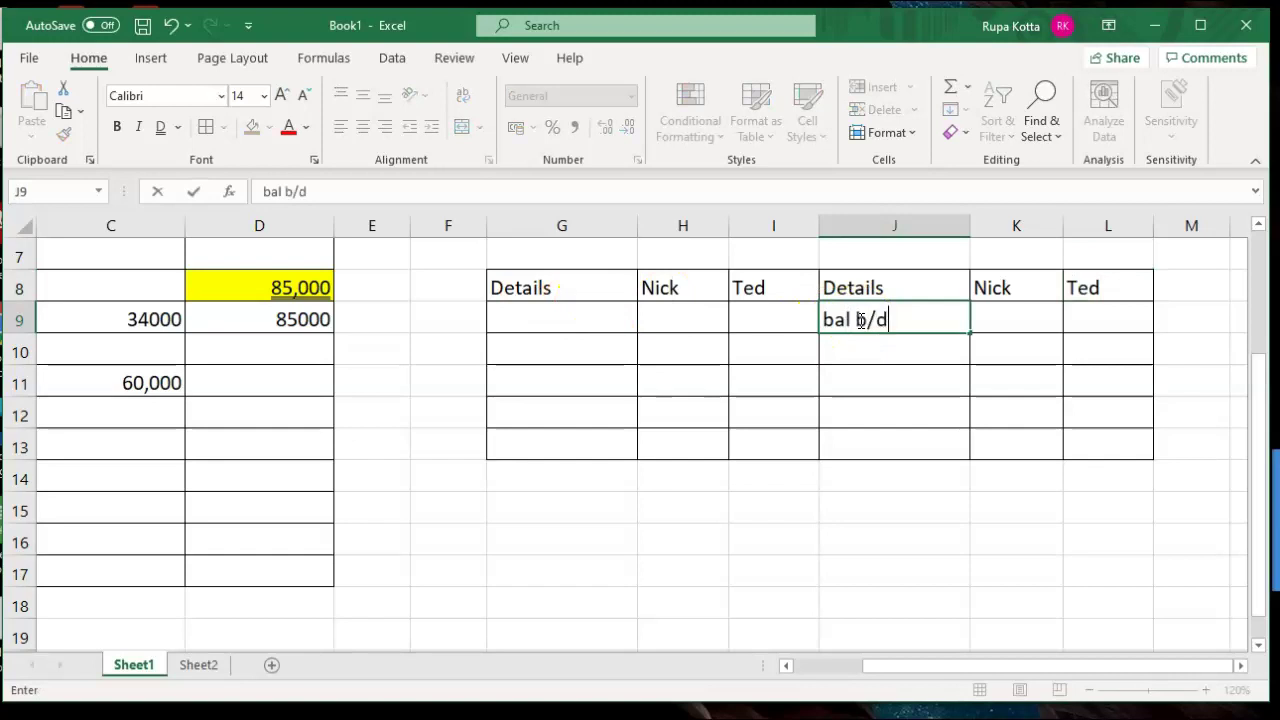
pyautogui.click(200, 660)
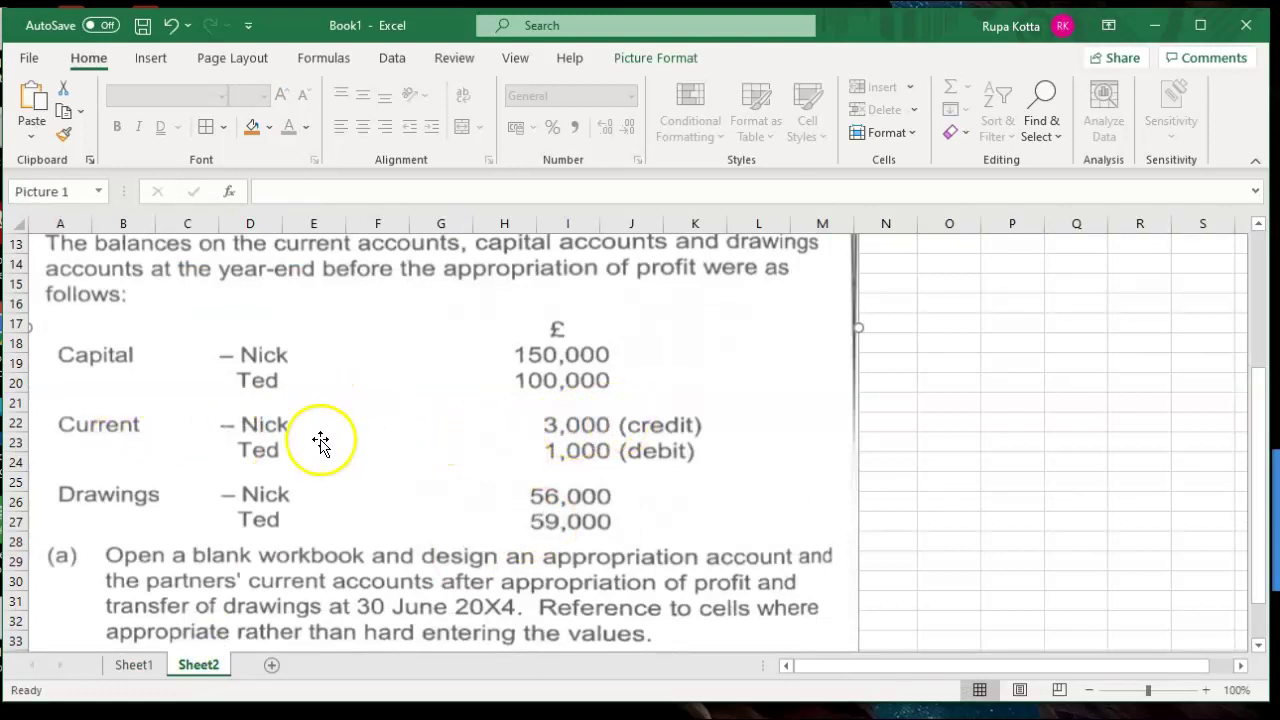
# On Sheet1, enter the partners' opening balances: 3000 in K9, and "bal b/d" in G9 with 1000 in I9.
pyautogui.click(134, 665)
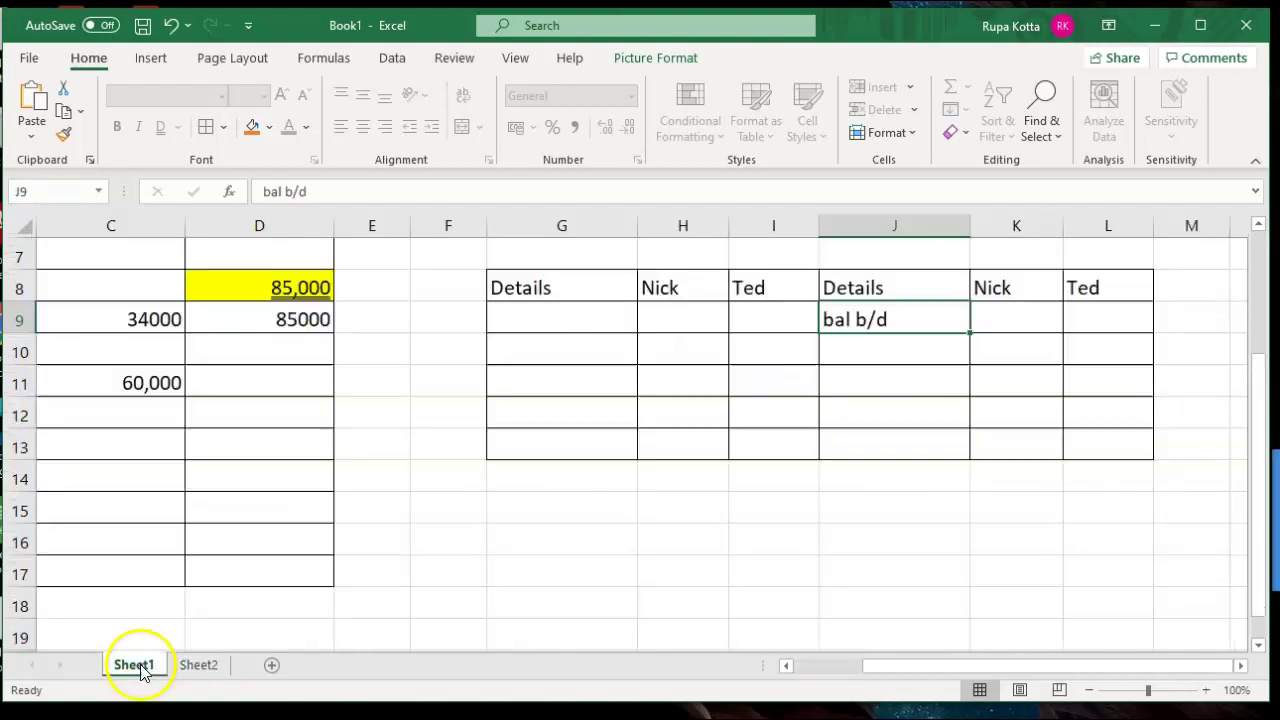
pyautogui.click(1000, 314)
pyautogui.write('3000')
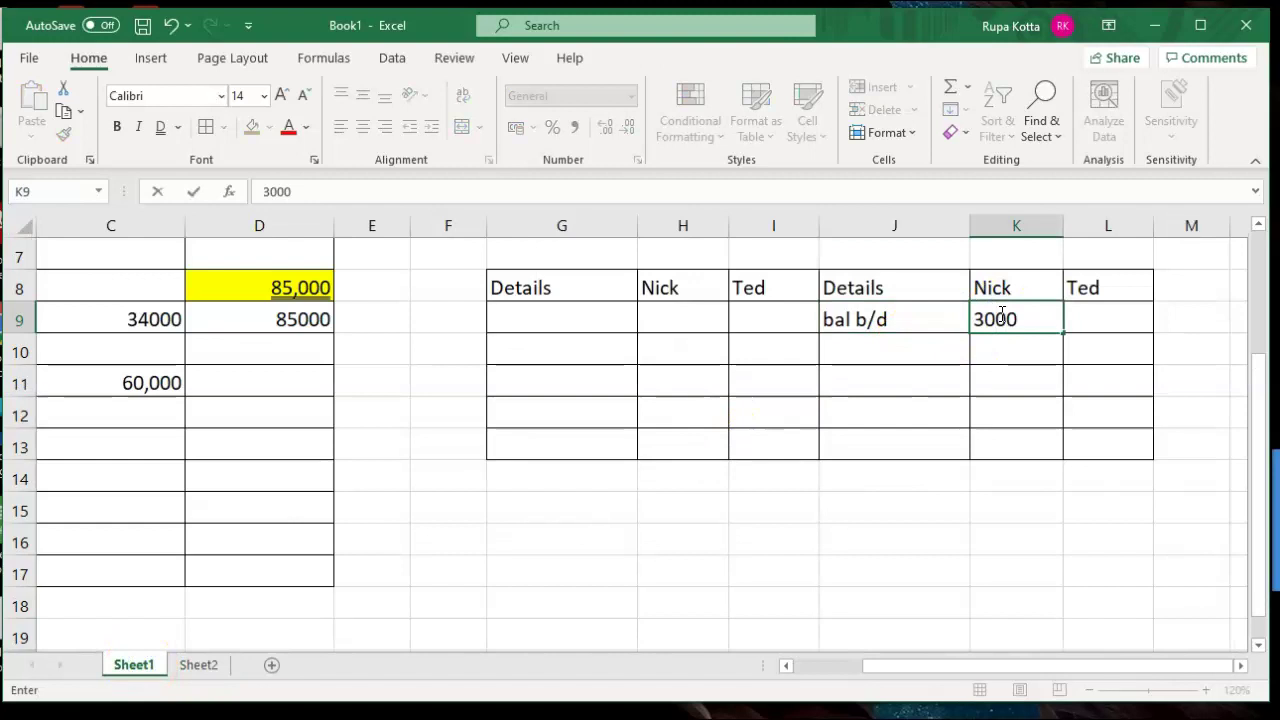
pyautogui.click(544, 308)
pyautogui.write('bal b/d')
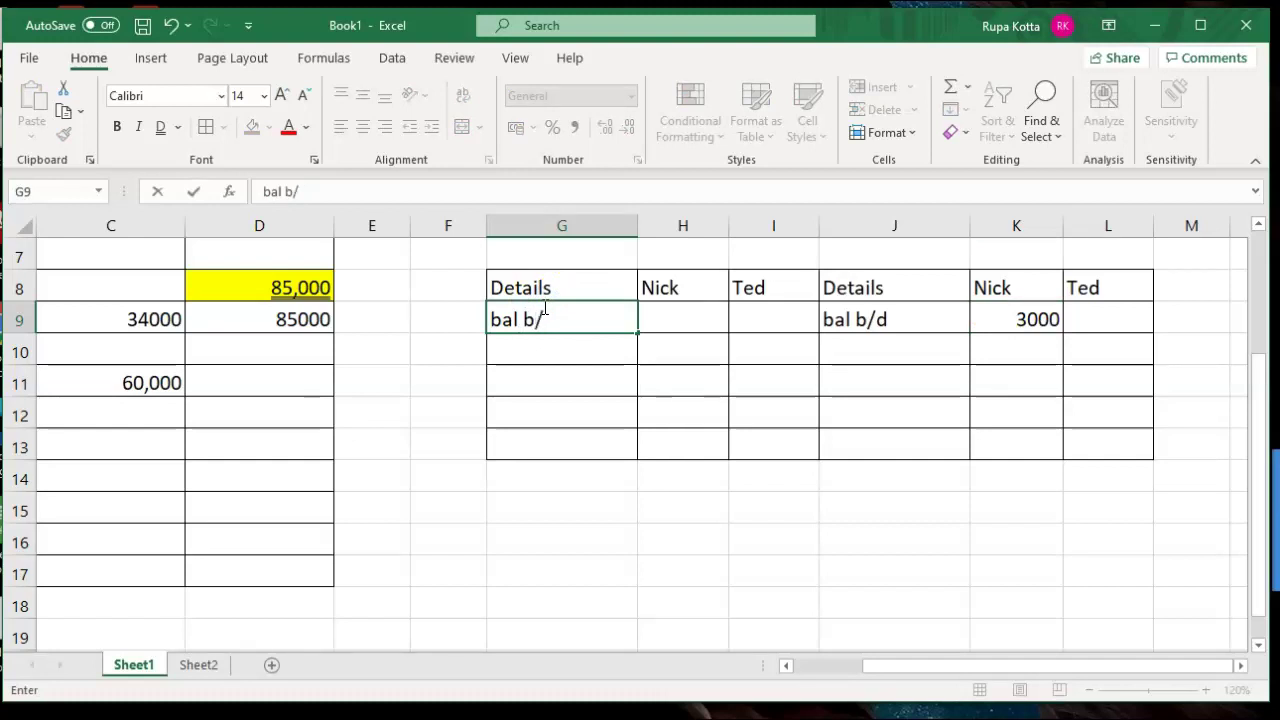
pyautogui.click(199, 665)
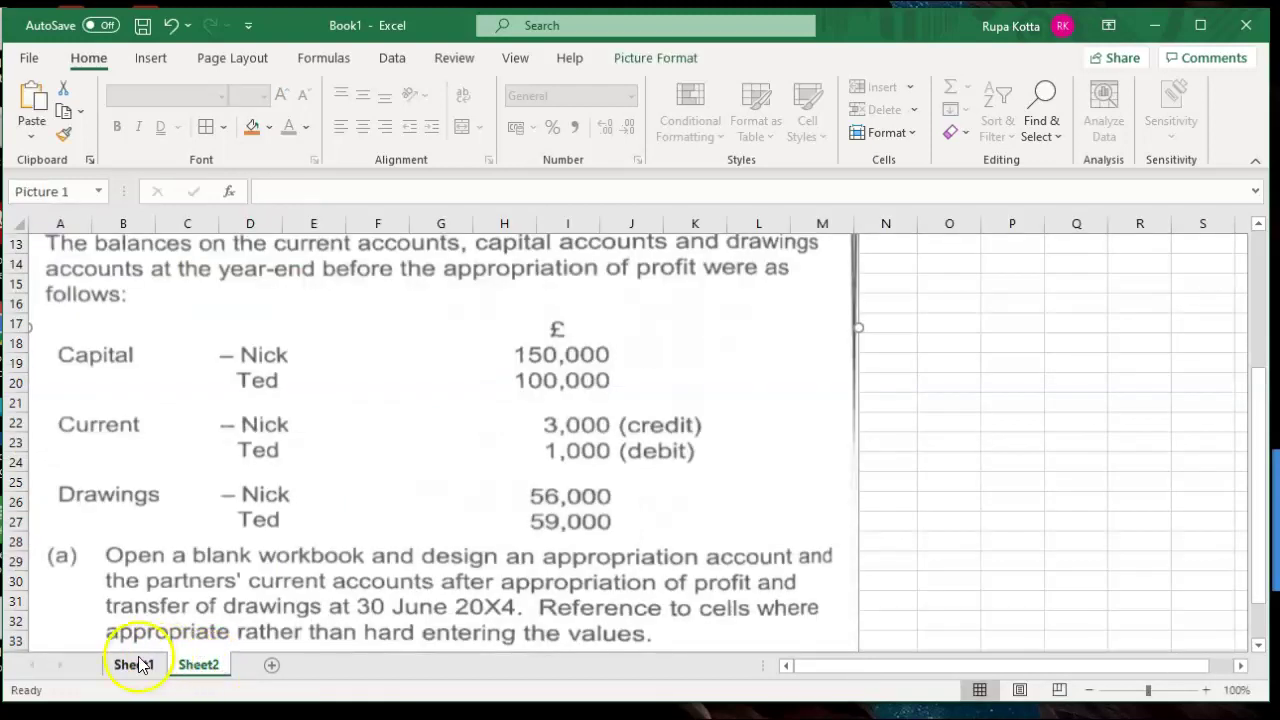
pyautogui.click(133, 665)
pyautogui.click(759, 321)
pyautogui.write('100')
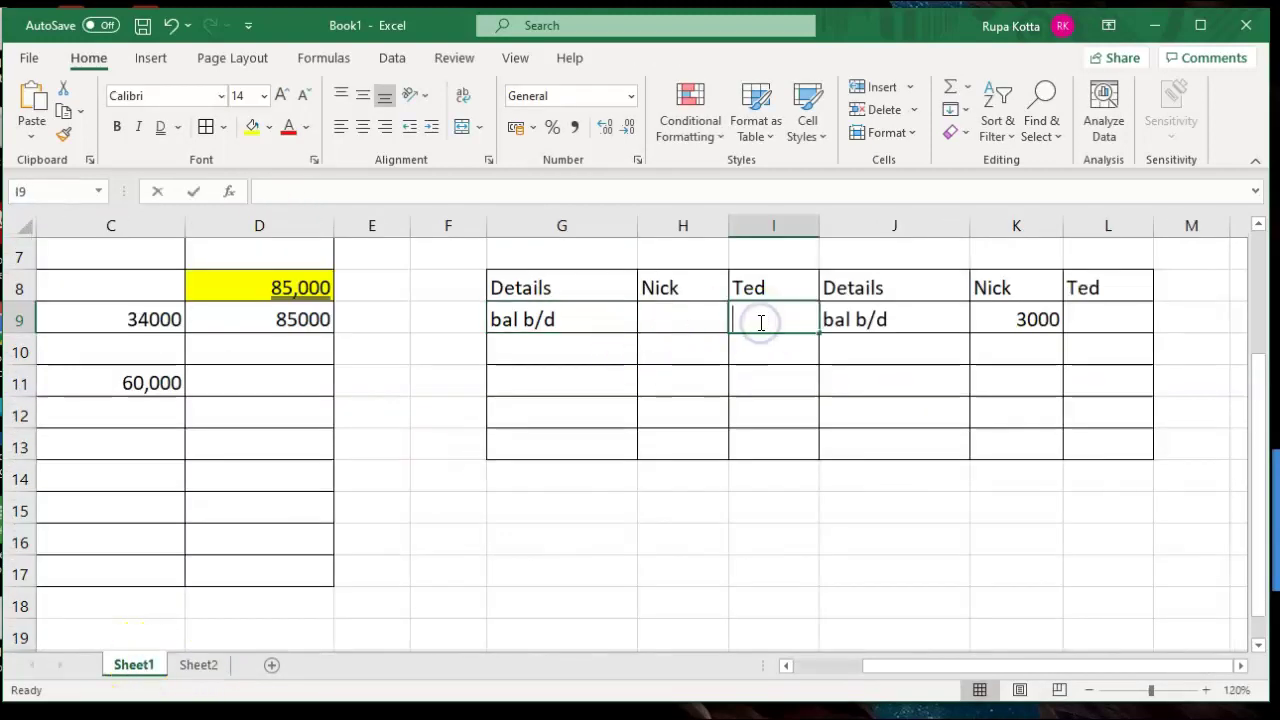
pyautogui.write('0')
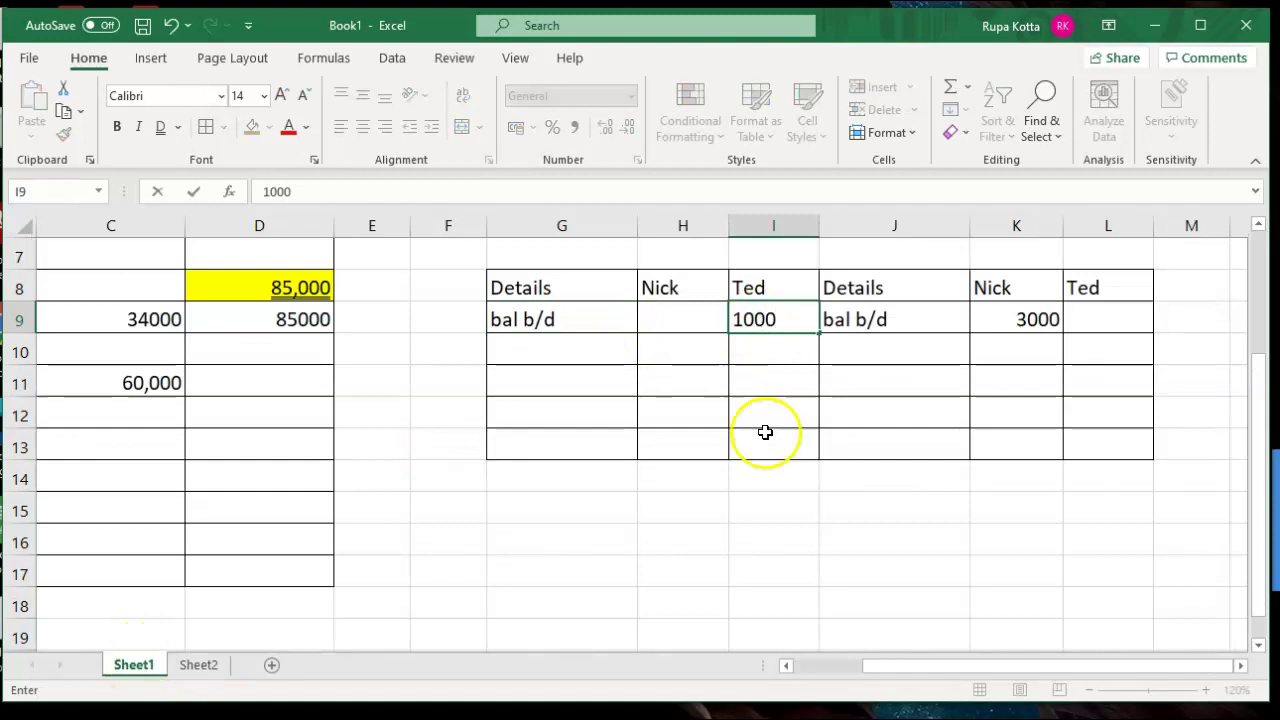
pyautogui.click(775, 484)
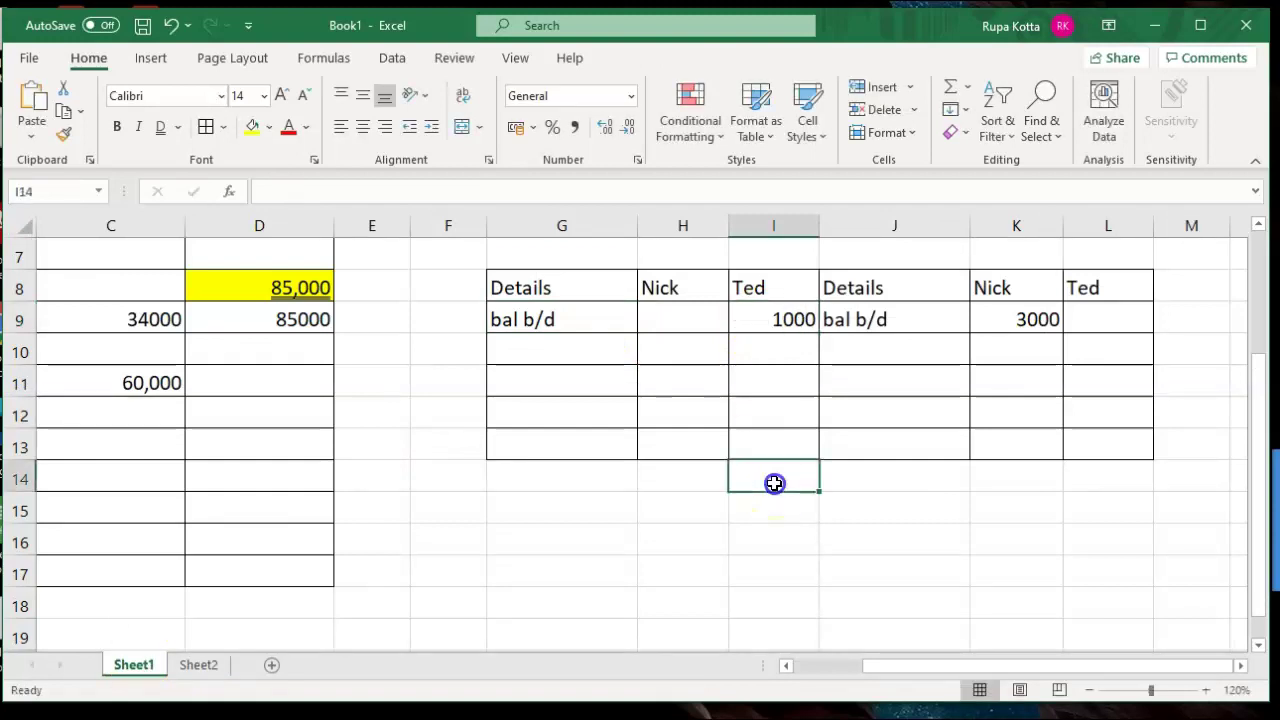
# Add a "Salaries" row in J10 with hard-coded amounts of 0 in K10 and 20000 in L10.
pyautogui.click(870, 350)
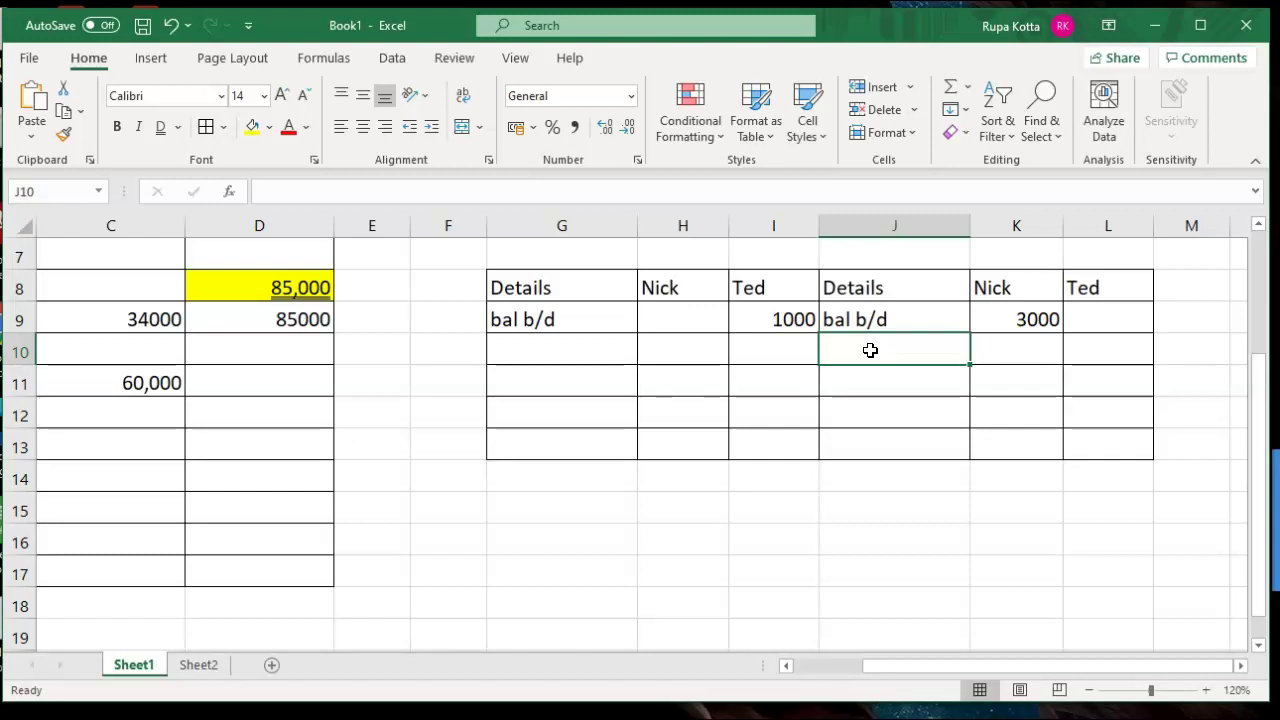
pyautogui.write('Salaried')
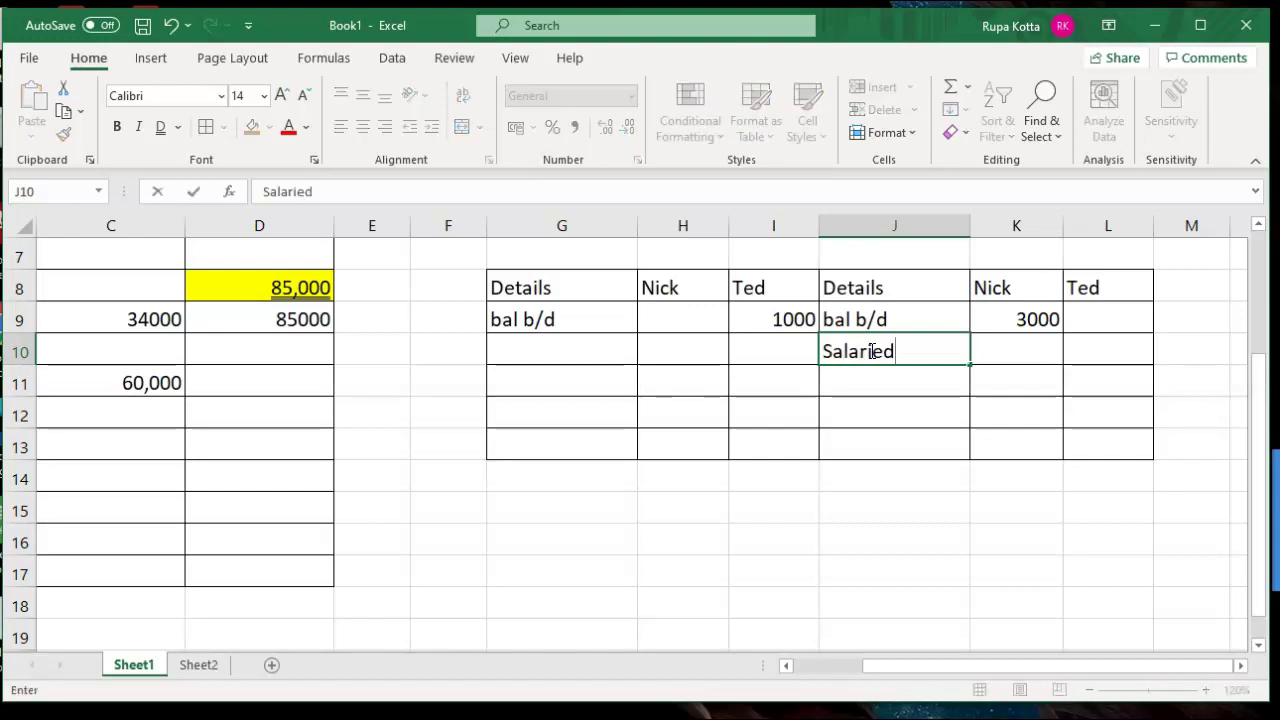
pyautogui.click(988, 342)
pyautogui.write('0')
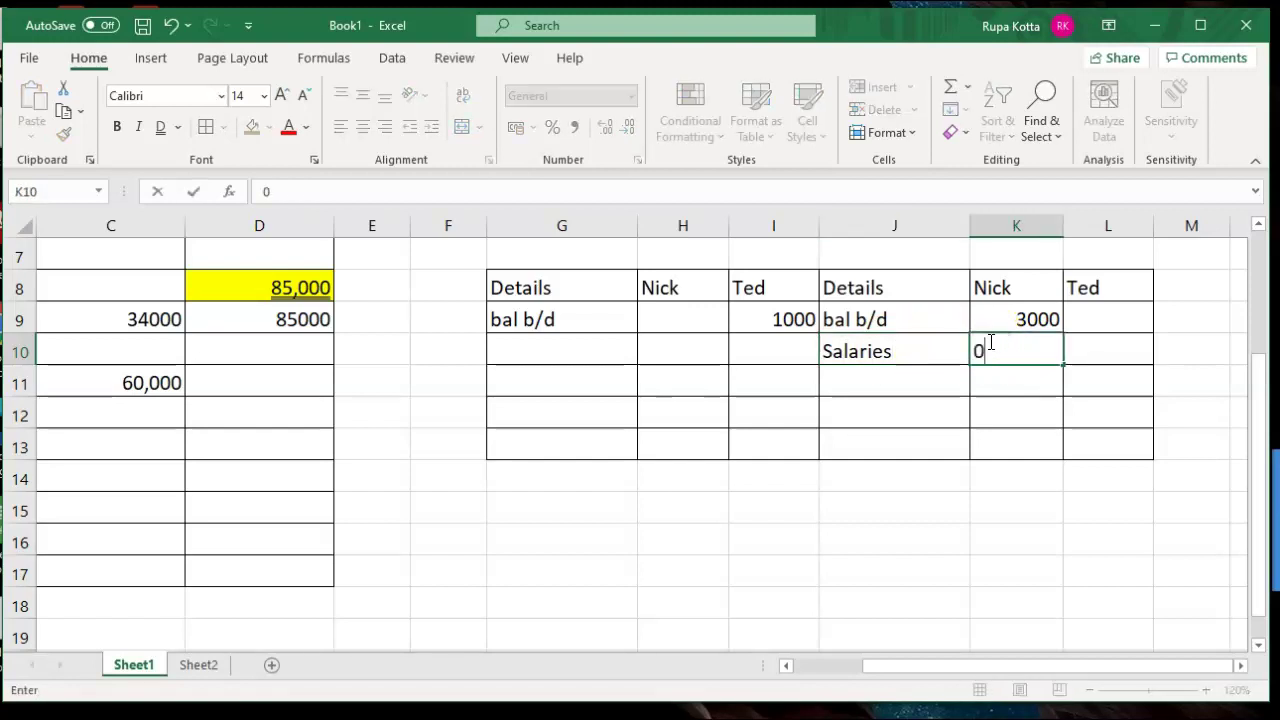
pyautogui.press('Tab')
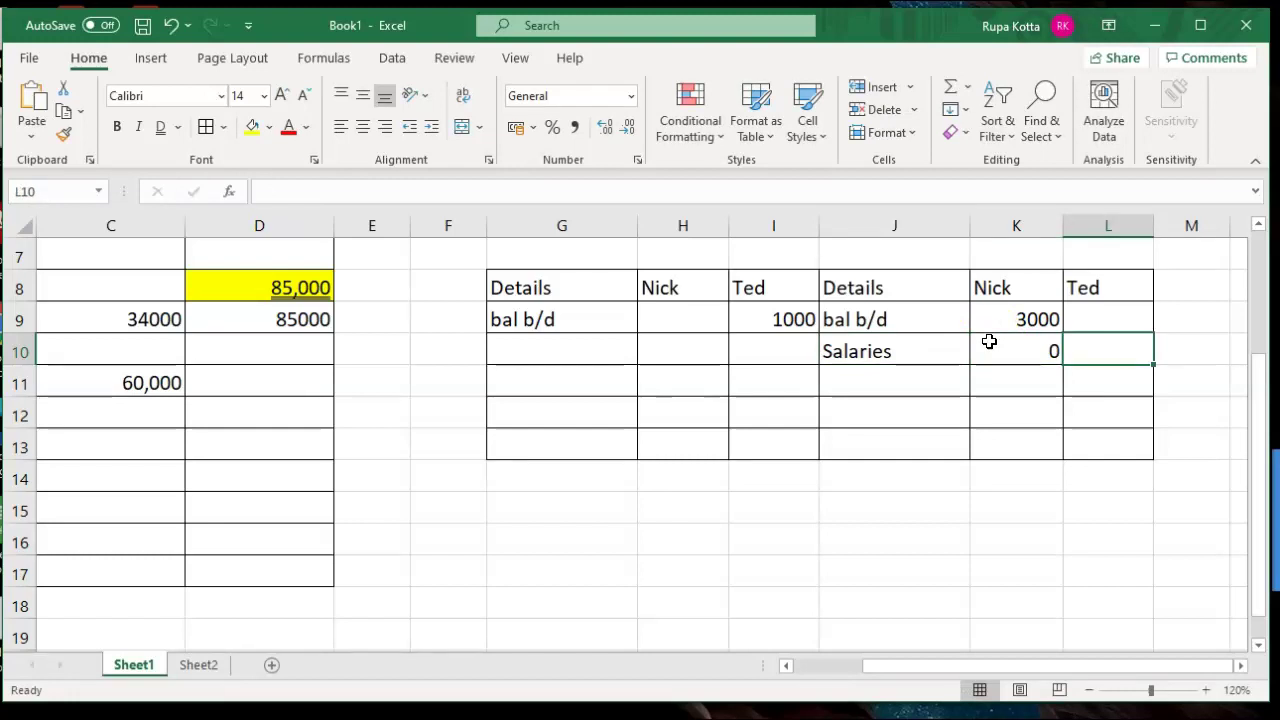
pyautogui.write('20000')
# Clear the hard-coded salary amount from L10.
pyautogui.click(840, 396)
pyautogui.write('In')
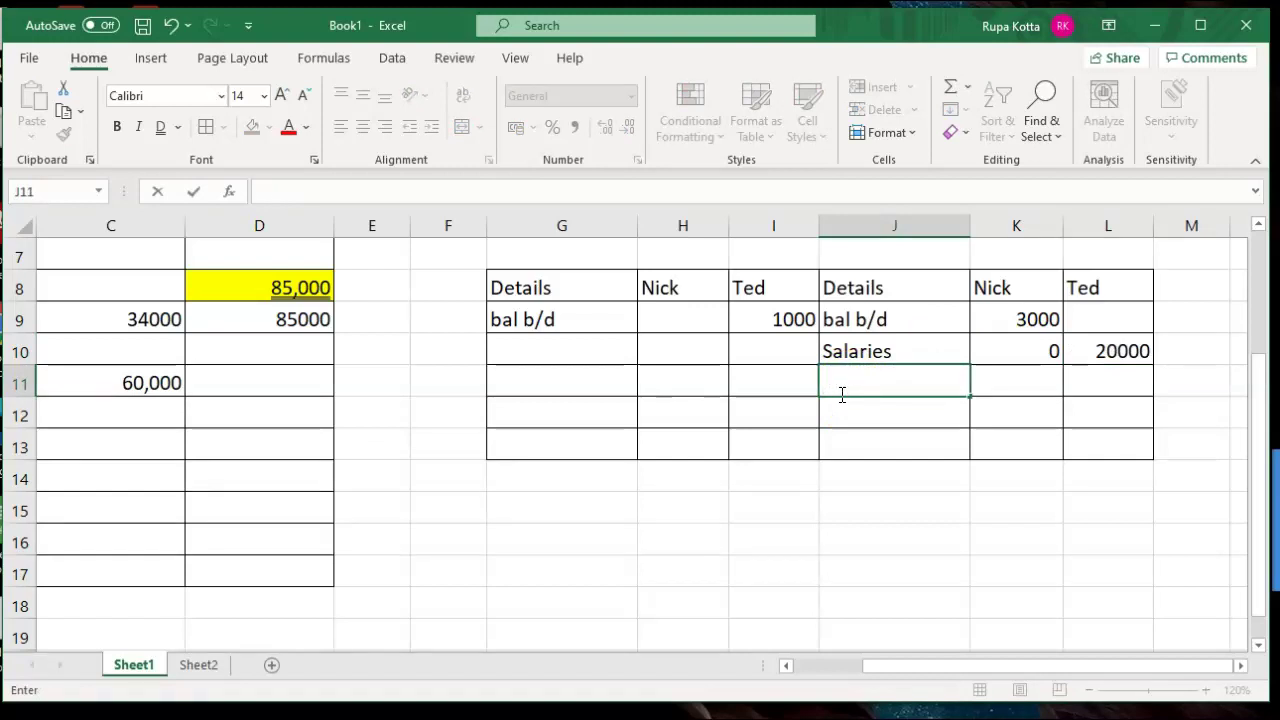
pyautogui.click(1082, 351)
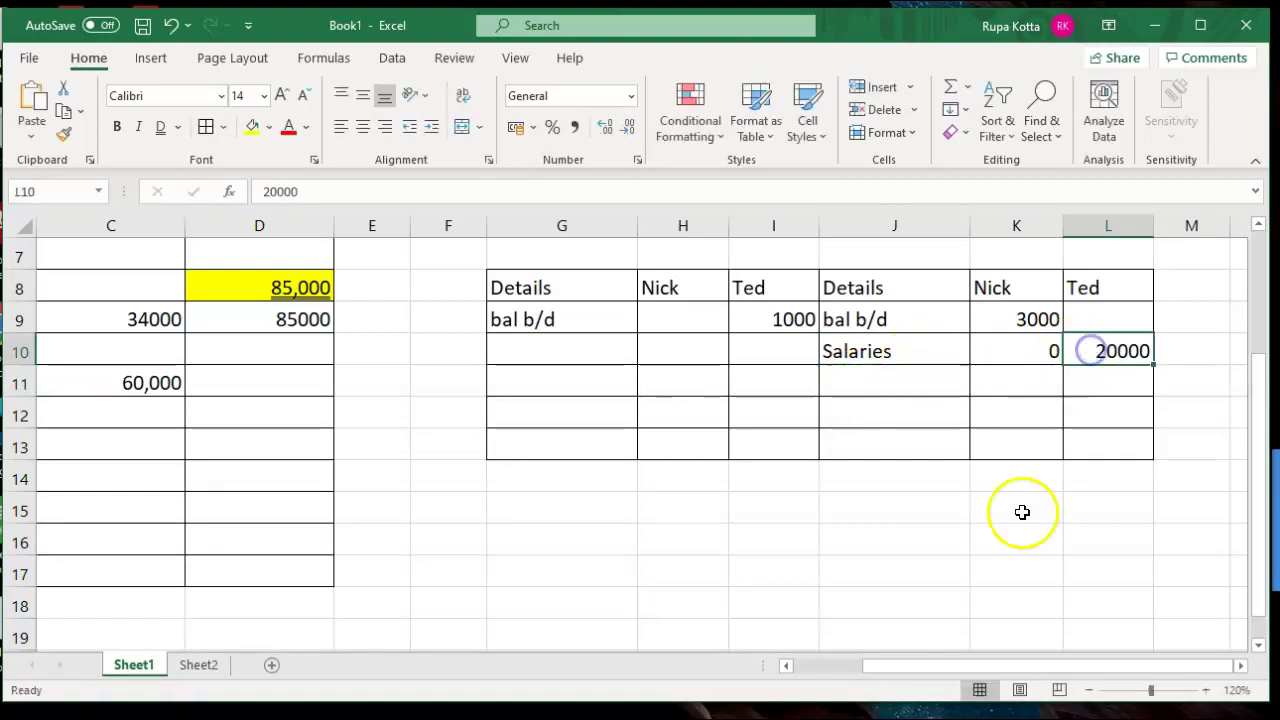
pyautogui.moveTo(925, 668); pyautogui.dragTo(869, 671)
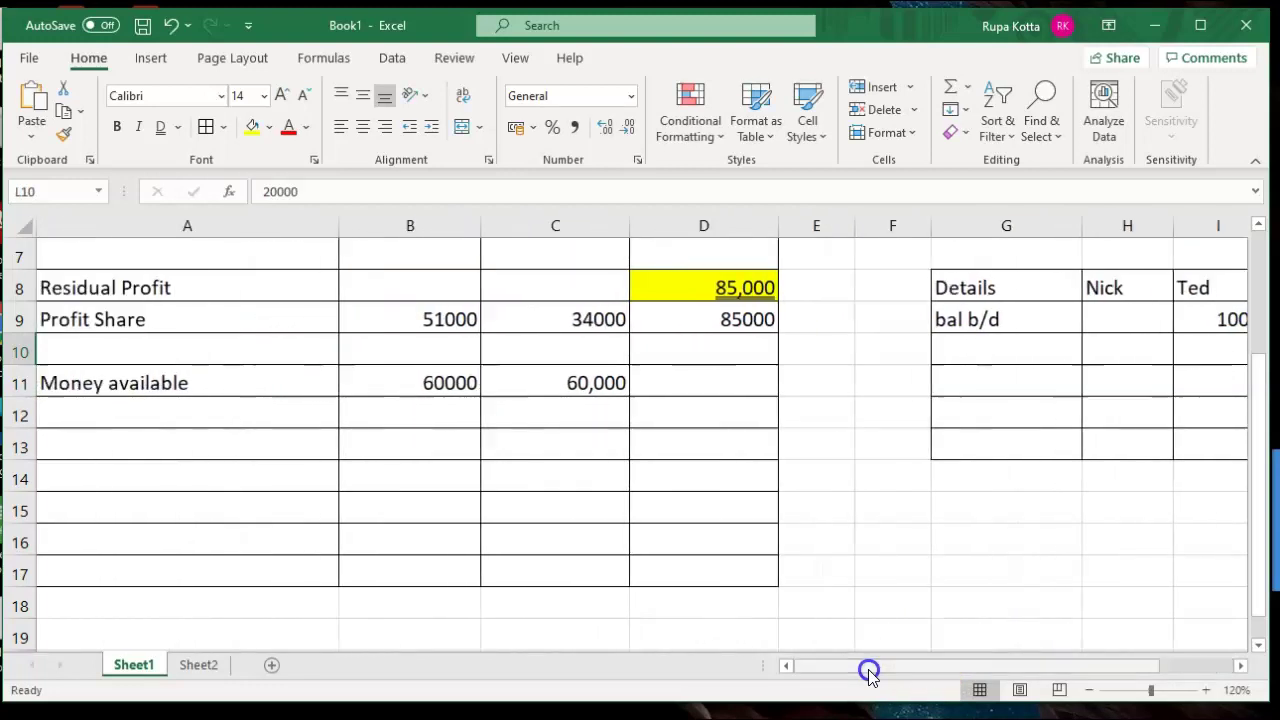
pyautogui.click(1089, 690)
pyautogui.moveTo(1034, 671); pyautogui.dragTo(1000, 674)
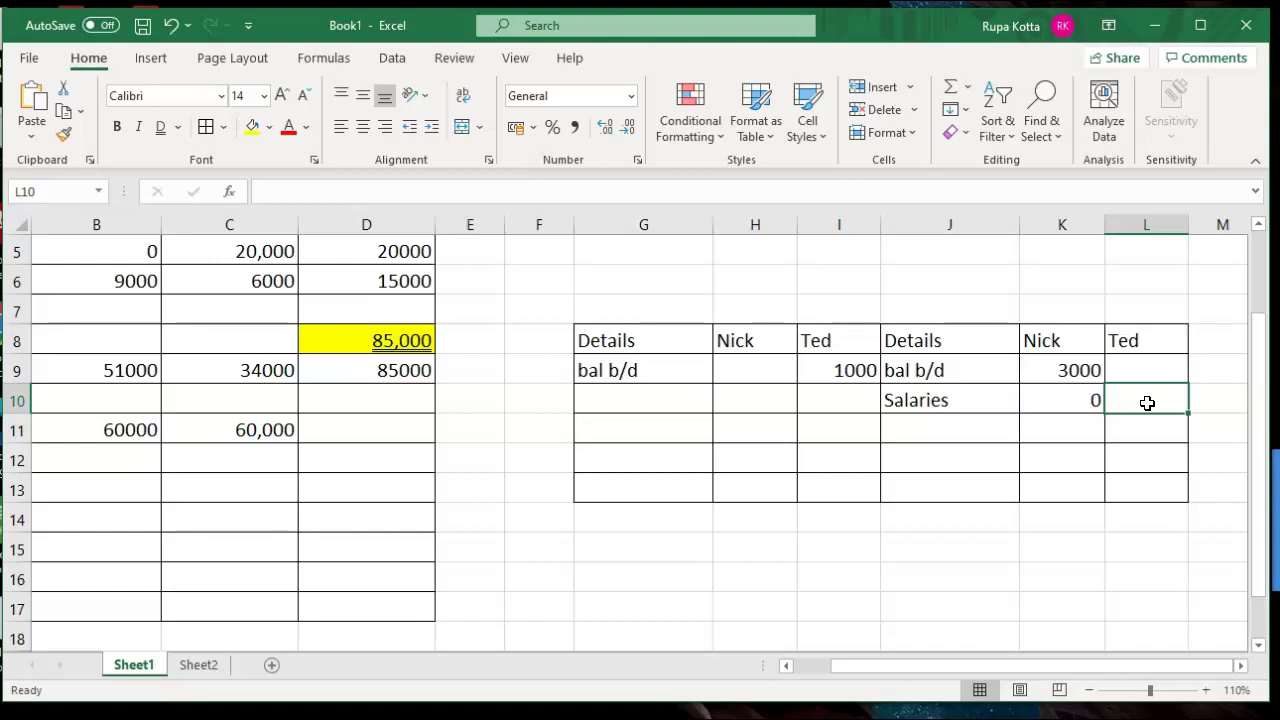
pyautogui.write('=')
pyautogui.press('BackSpace')
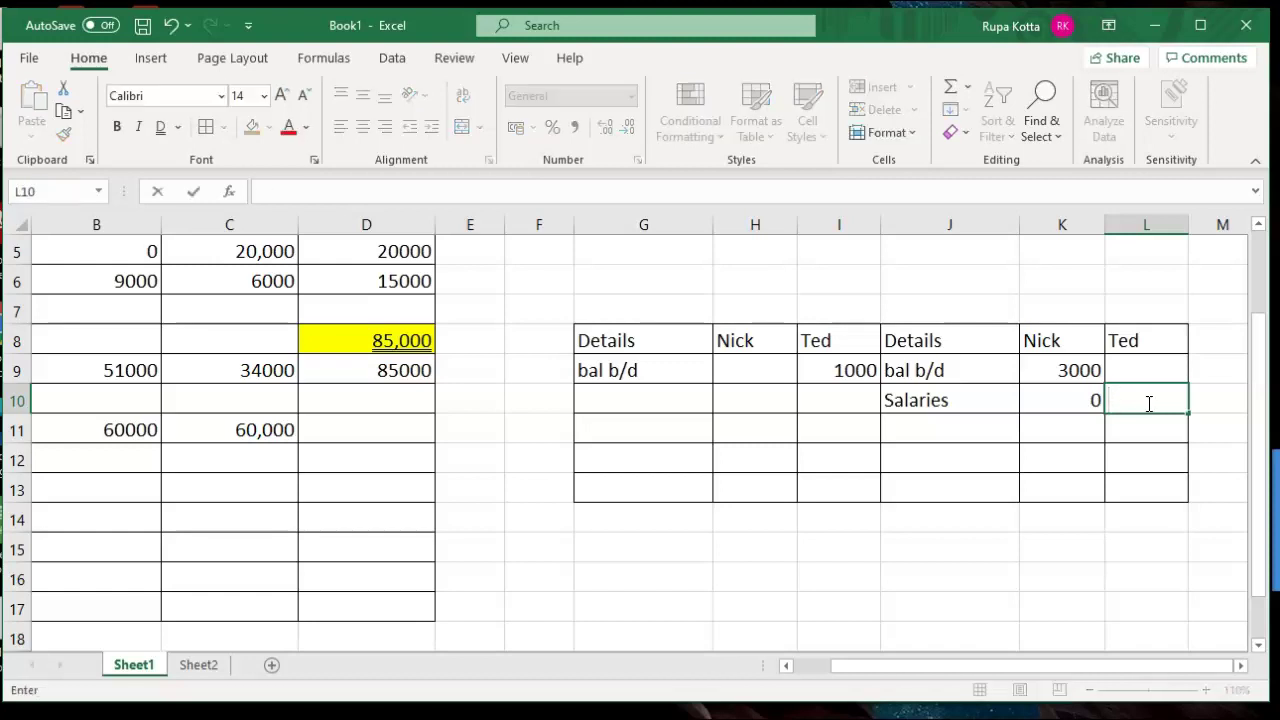
# Link the salaries to the appropriation account with =B5 in K10 and =C5 in L10.
pyautogui.click(1083, 400)
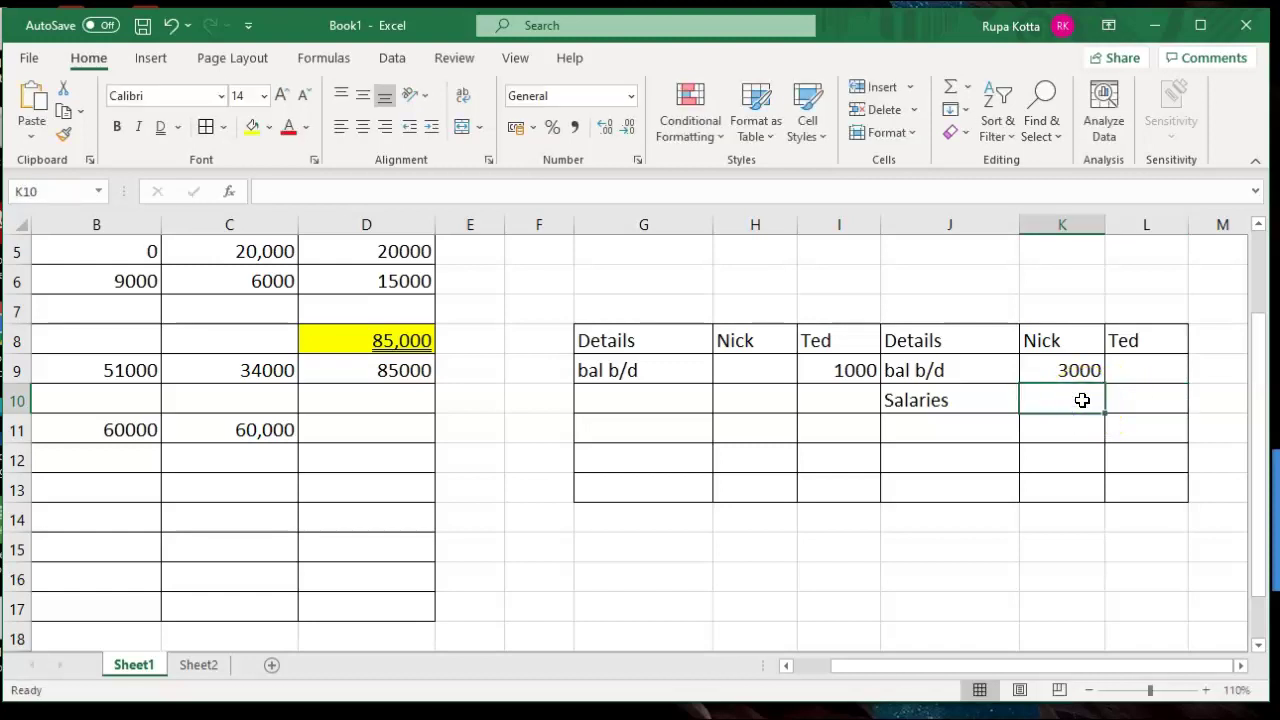
pyautogui.write('=')
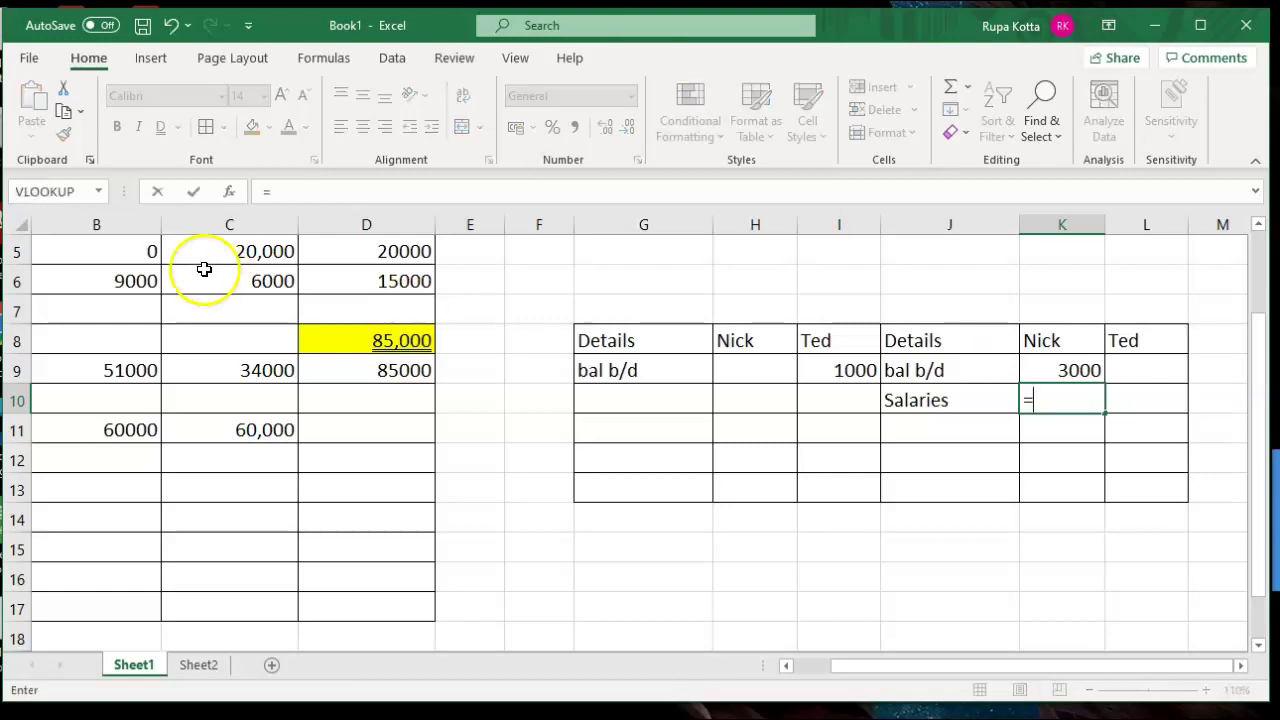
pyautogui.click(133, 259)
pyautogui.press('Return')
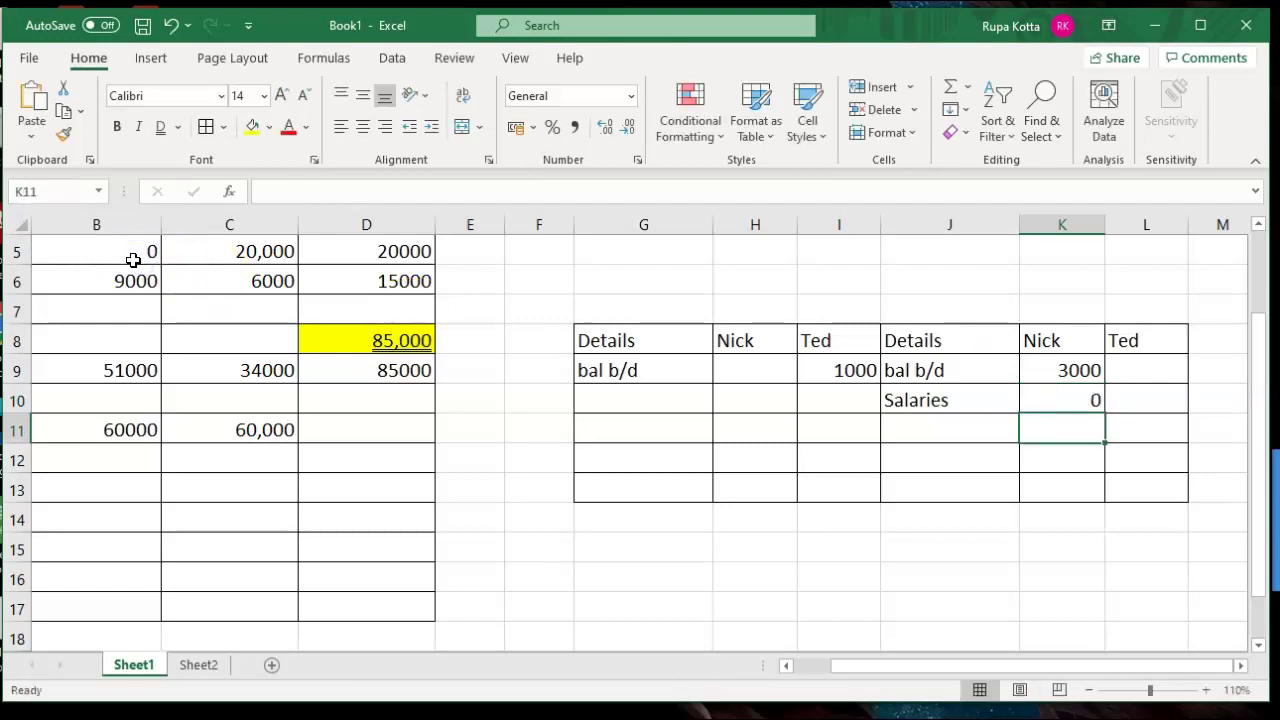
pyautogui.click(1133, 396)
pyautogui.write('=')
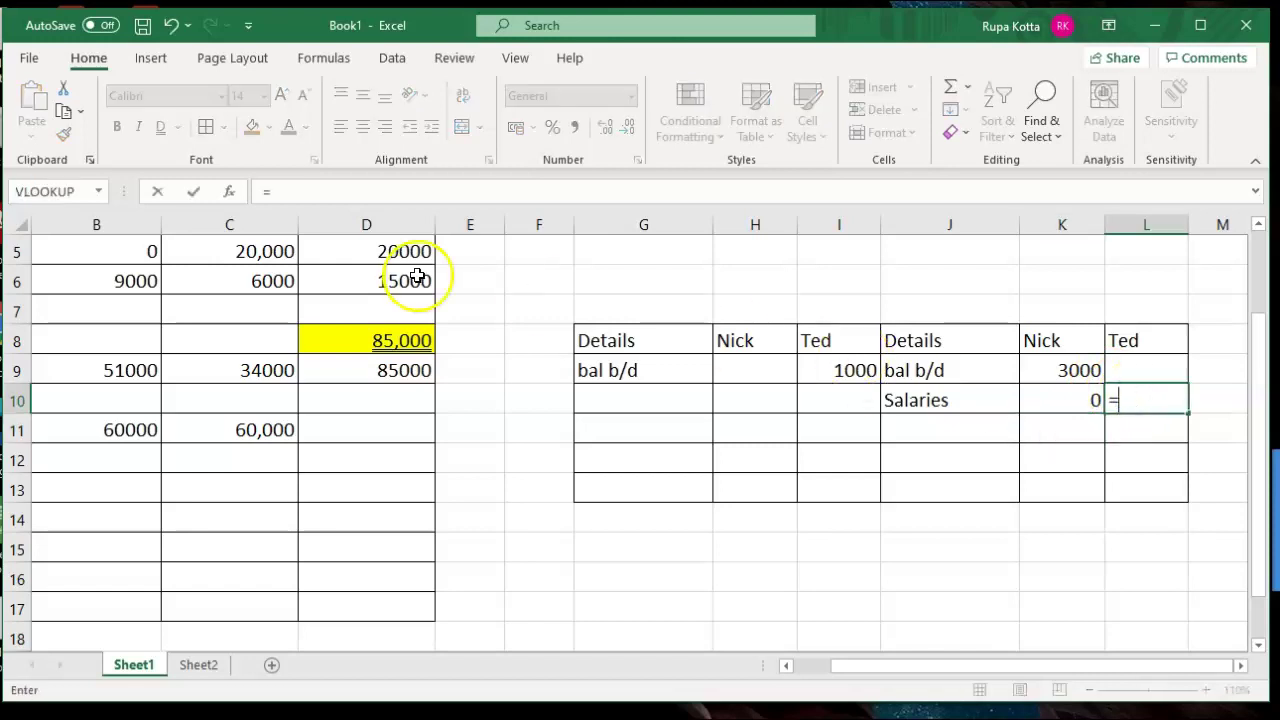
pyautogui.click(242, 254)
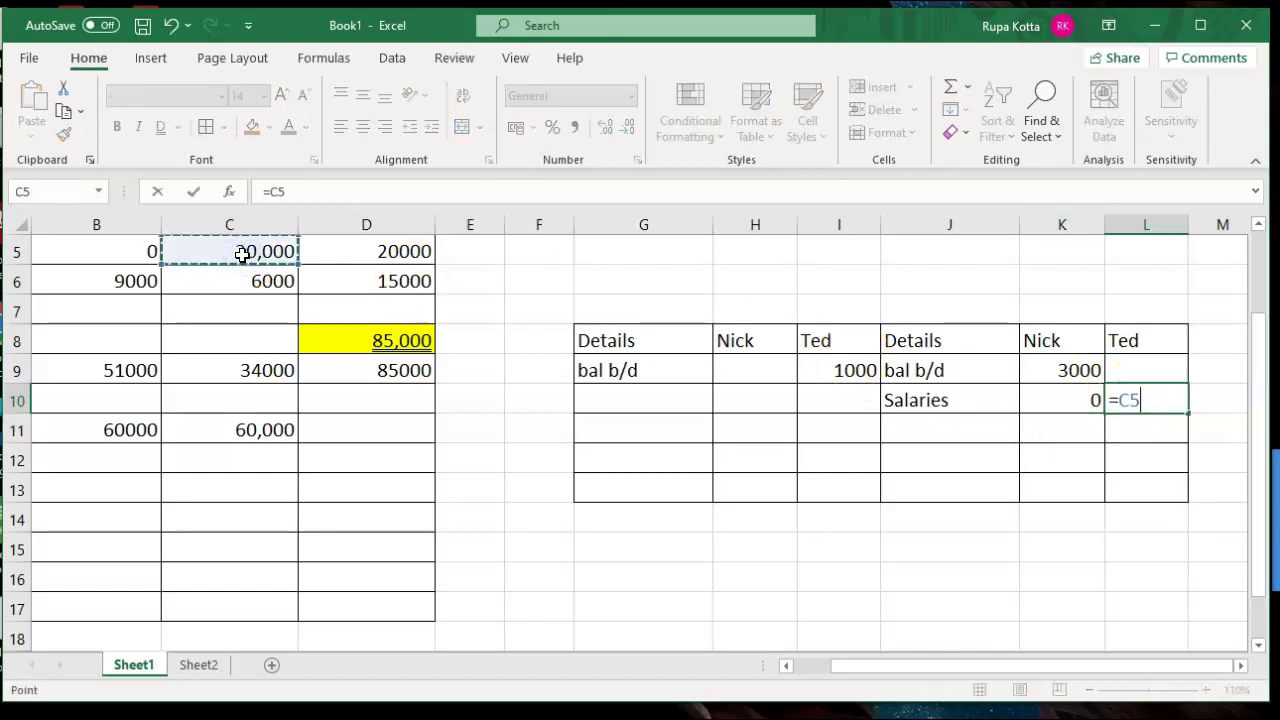
pyautogui.press('Return')
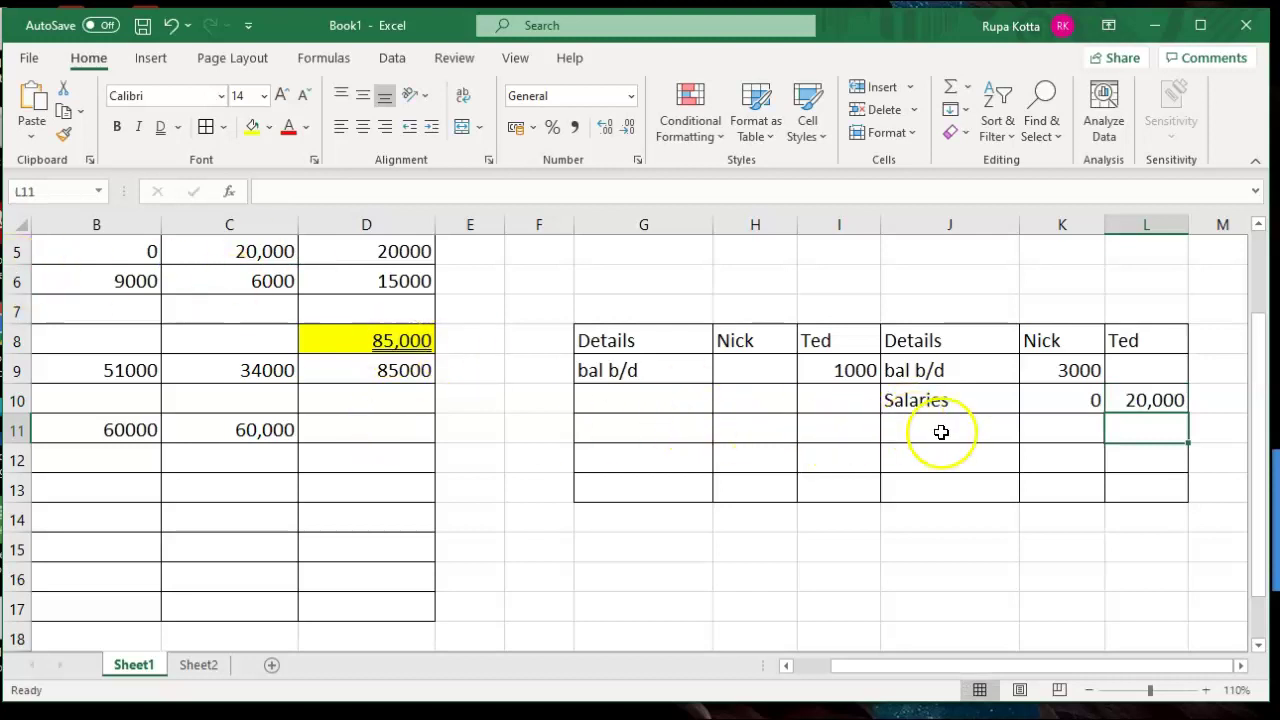
# Add an "Int on capital" row in J11, referencing =B6 in K11 and =C6 in L11.
pyautogui.click(927, 434)
pyautogui.write('Int on capital')
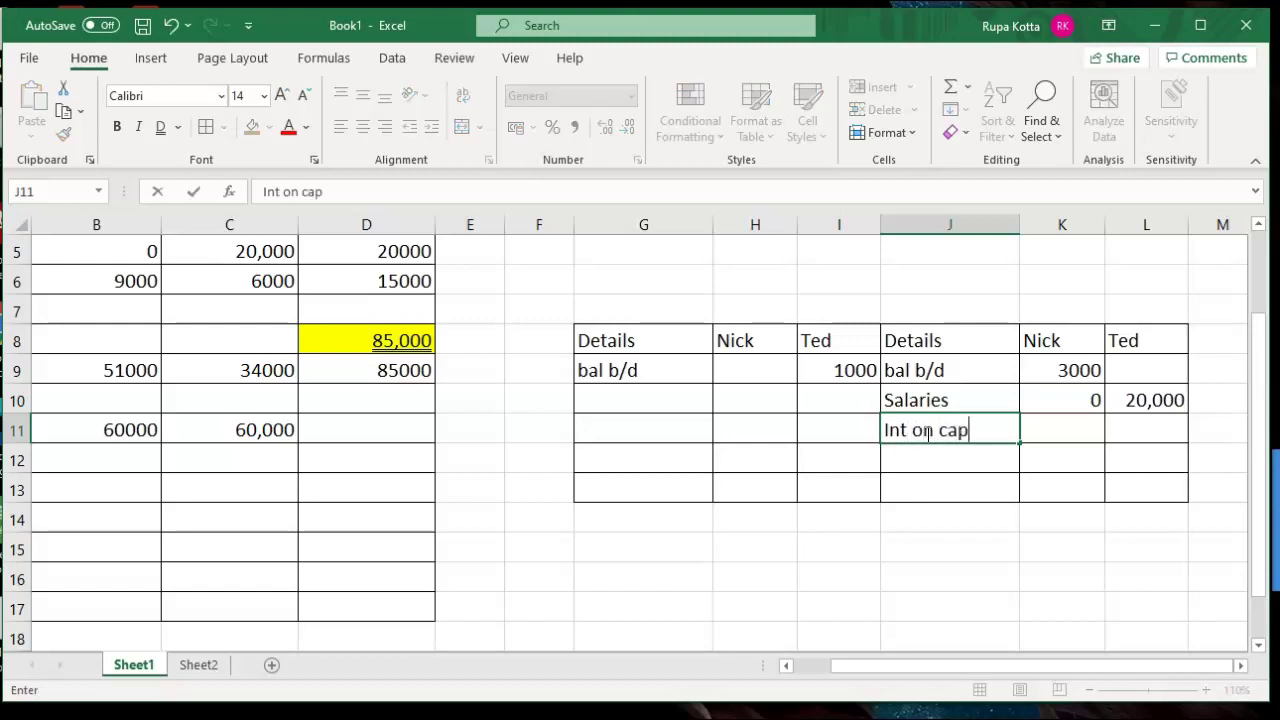
pyautogui.click(1058, 425)
pyautogui.write('=')
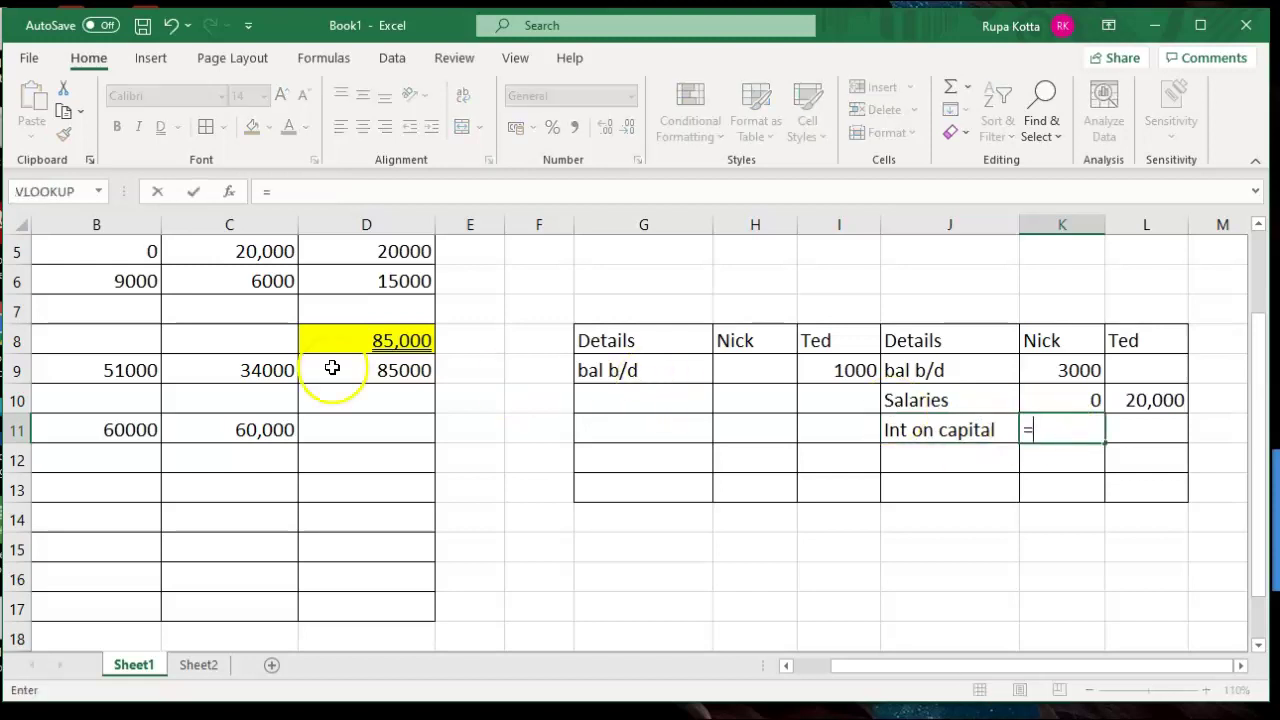
pyautogui.click(145, 283)
pyautogui.press('Return')
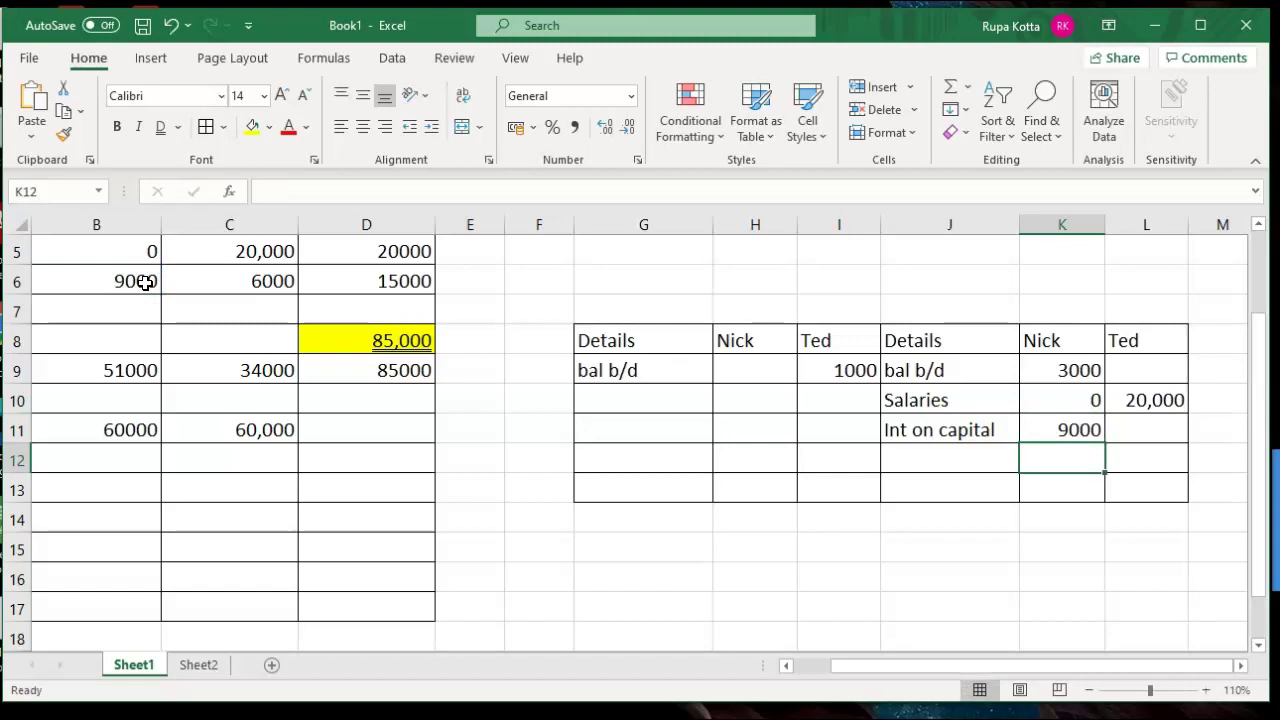
pyautogui.click(1146, 430)
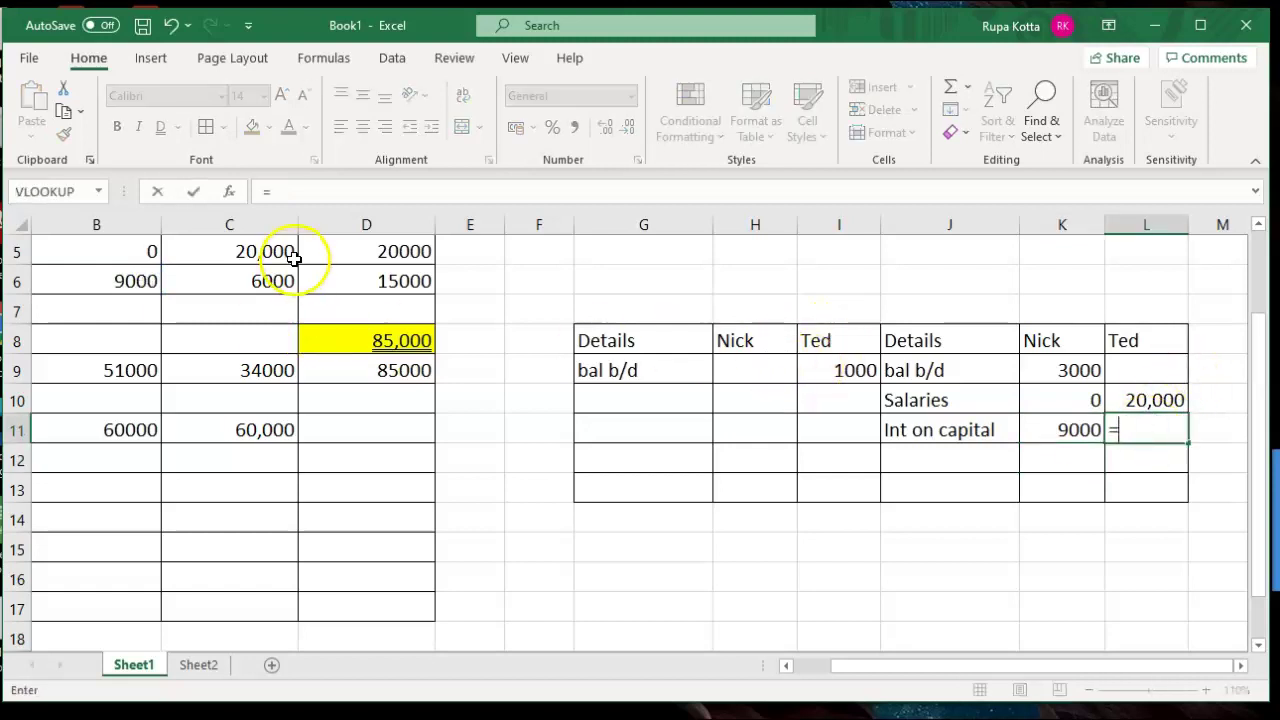
pyautogui.write('=')
pyautogui.click(262, 281)
pyautogui.press('Return')
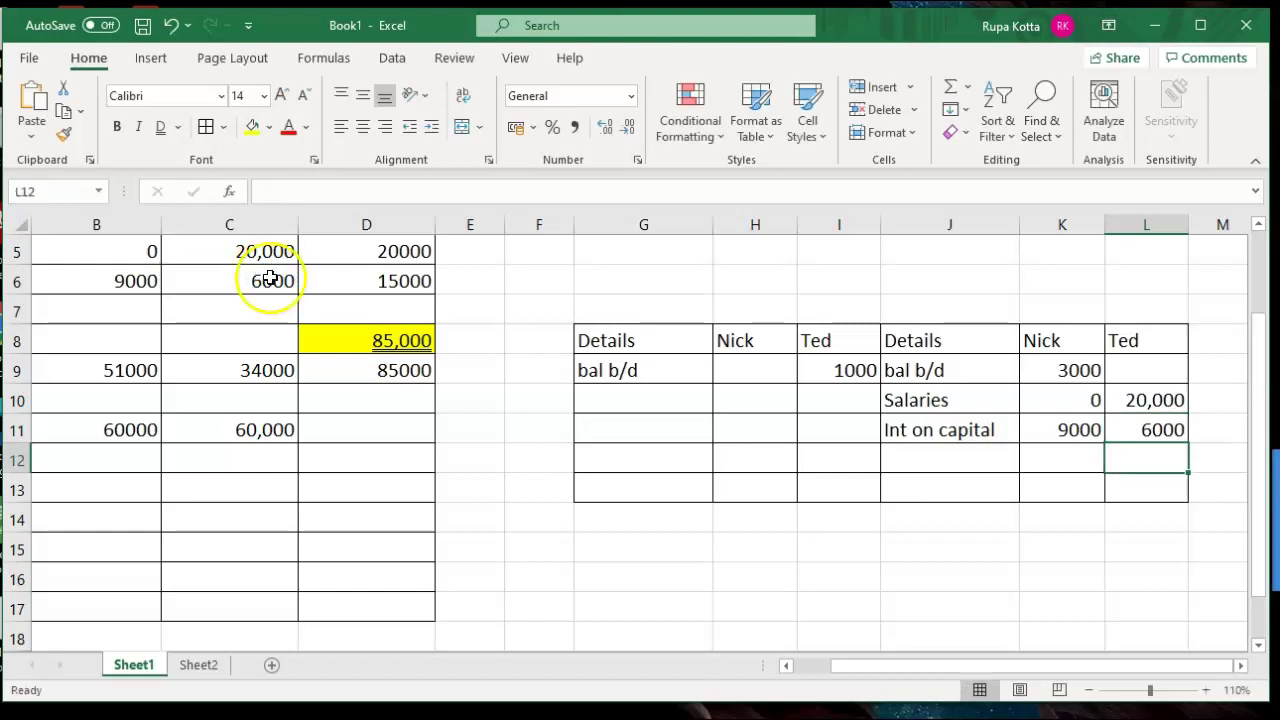
# Add a "Profit share" row in J12, referencing =B9 in K12 and =C9 in L12.
pyautogui.click(918, 458)
pyautogui.write('Profit share')
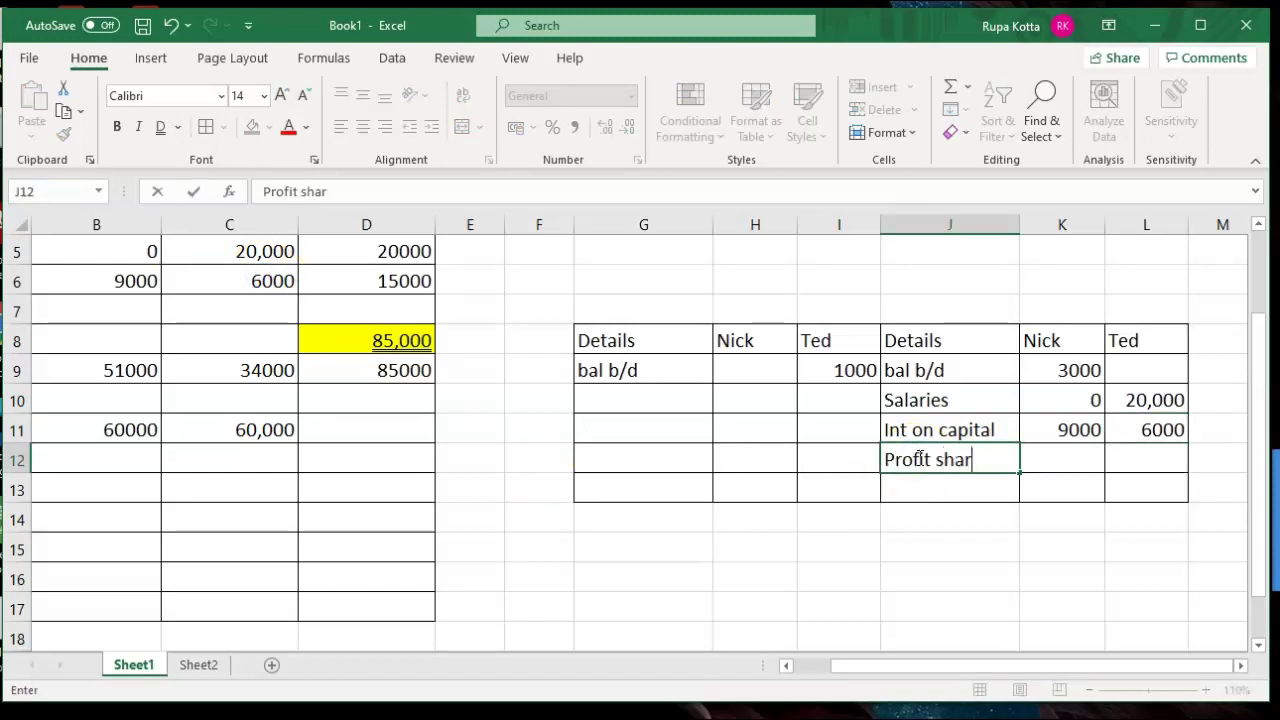
pyautogui.click(1042, 459)
pyautogui.write('=')
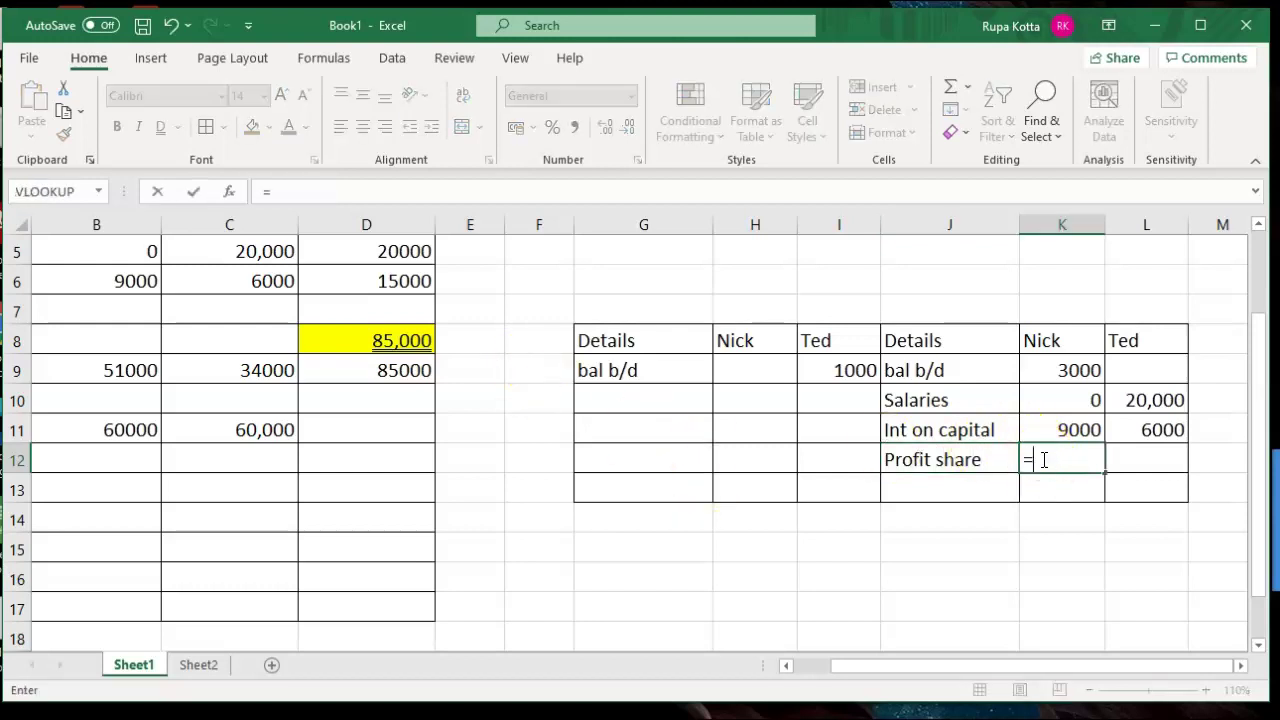
pyautogui.click(77, 372)
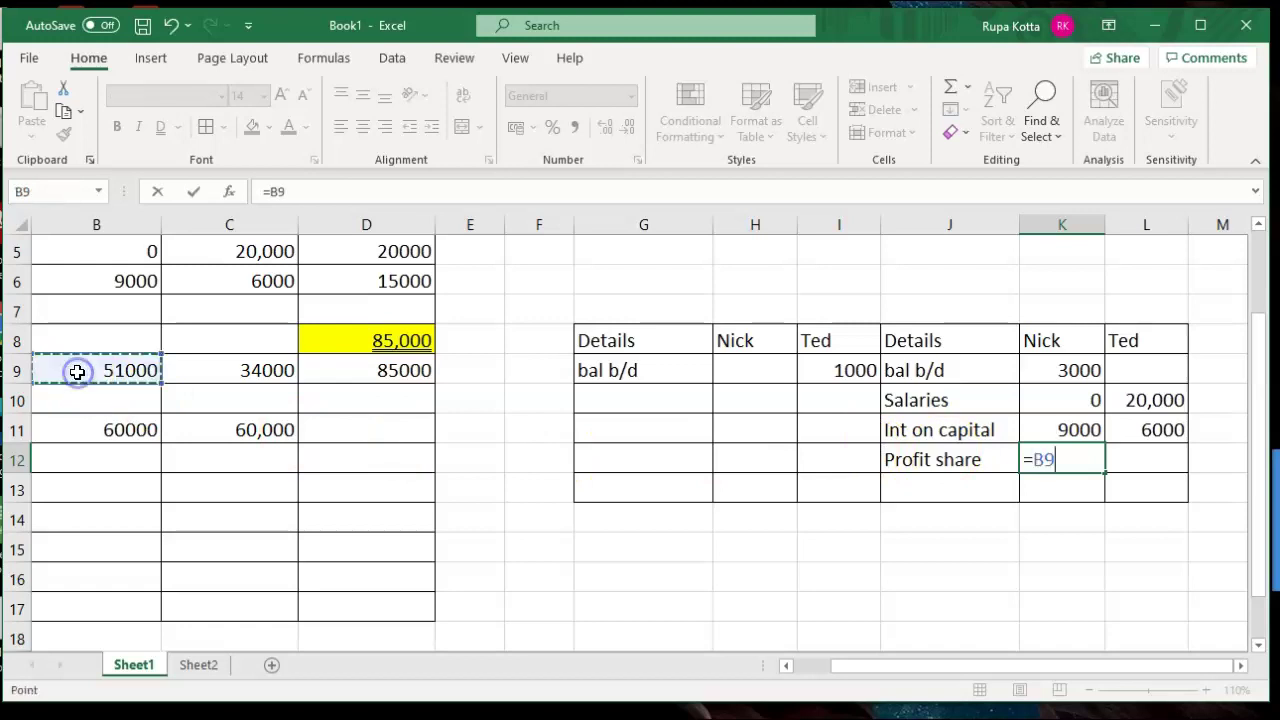
pyautogui.press('Return')
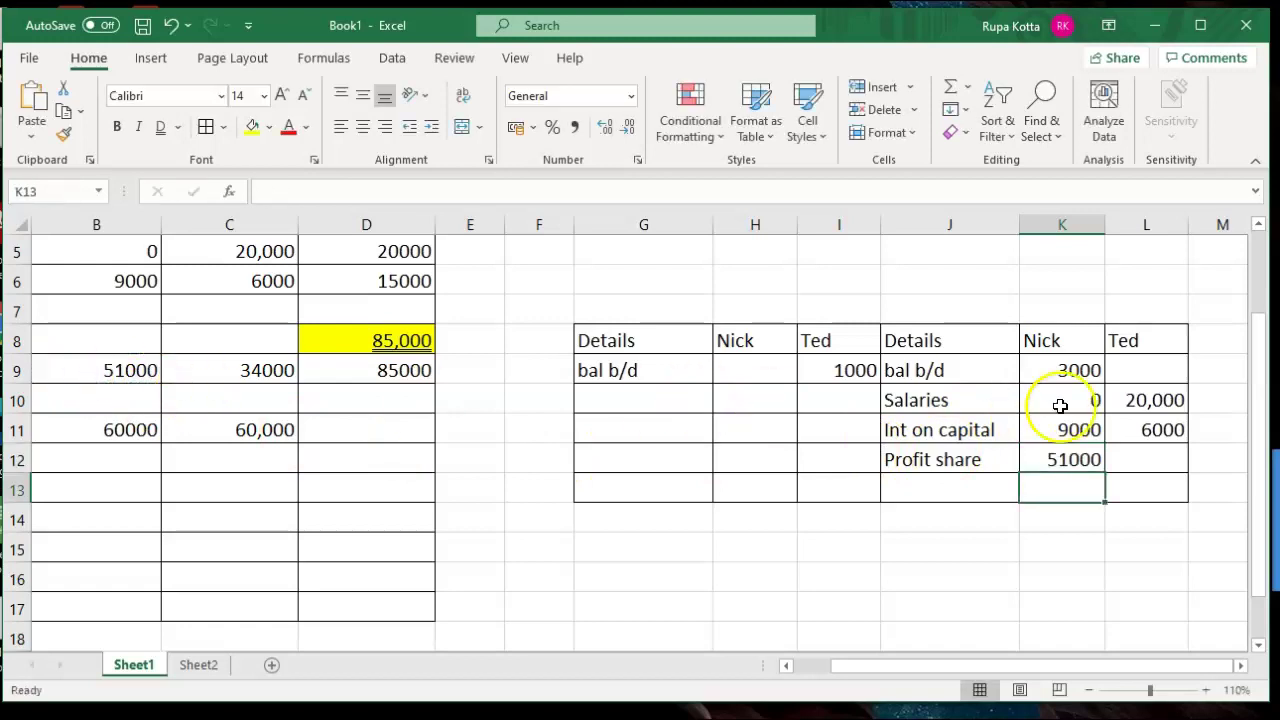
pyautogui.click(1122, 464)
pyautogui.write('=')
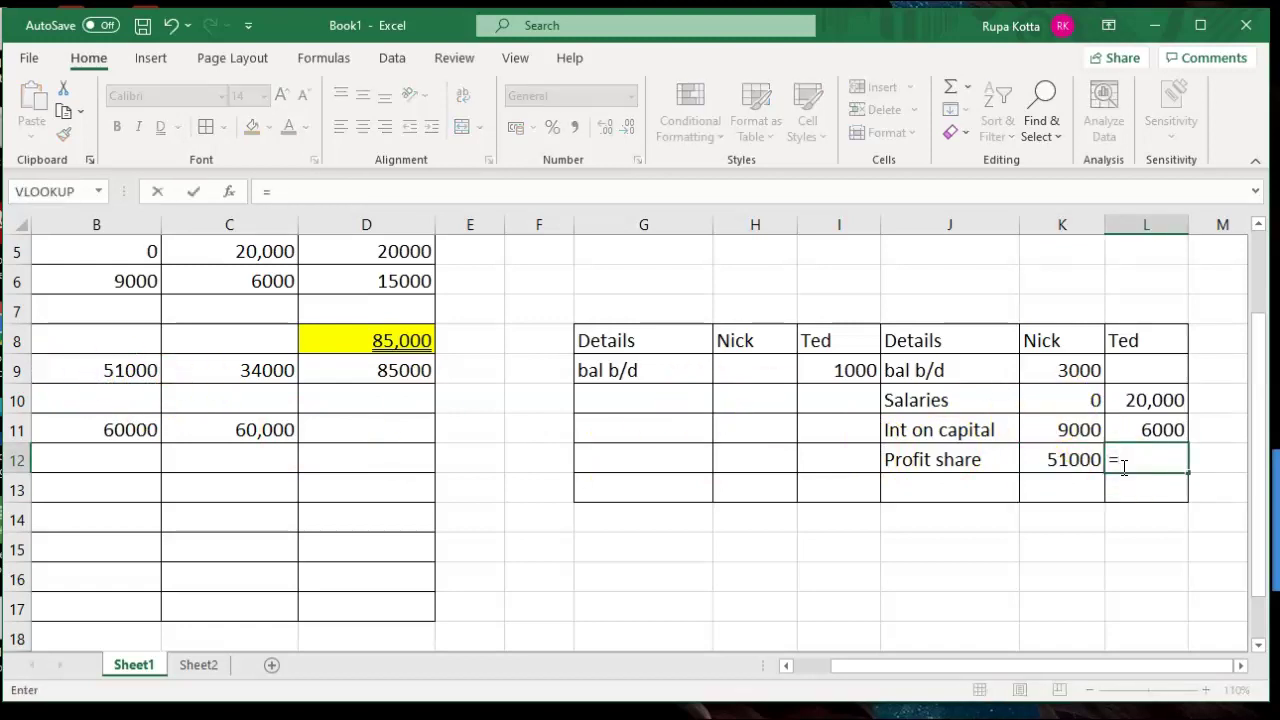
pyautogui.click(239, 377)
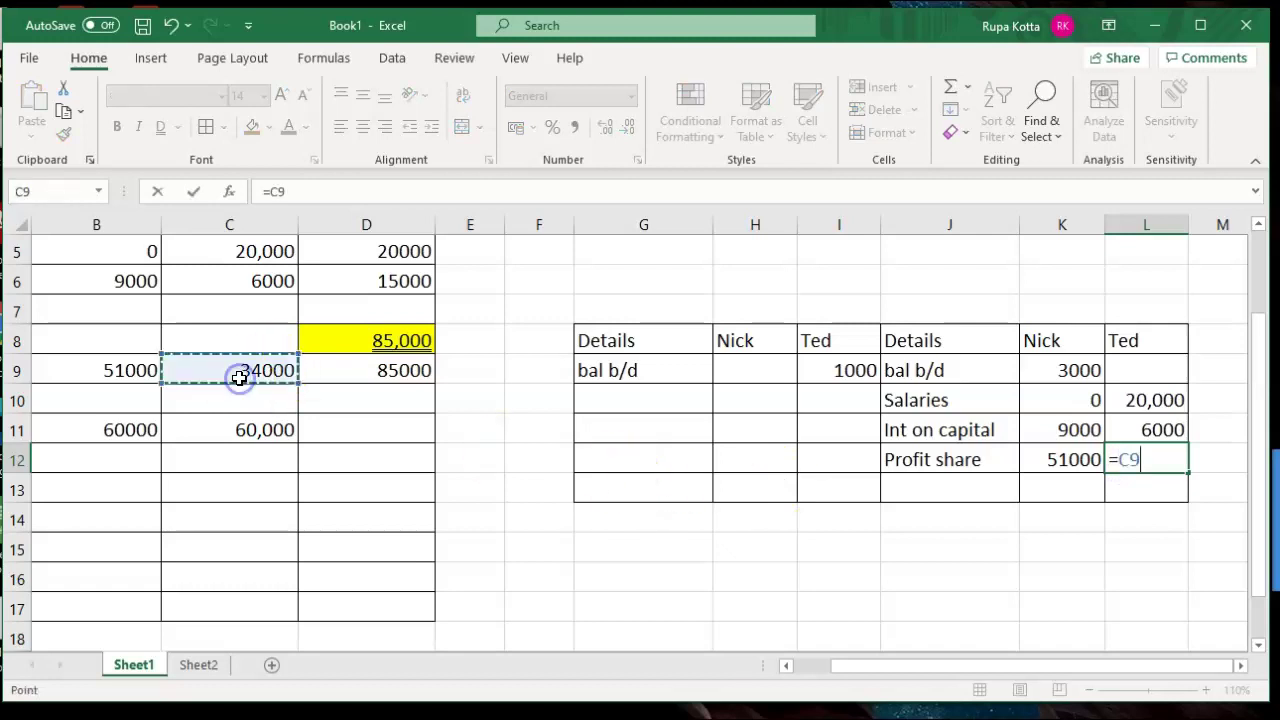
pyautogui.press('Return')
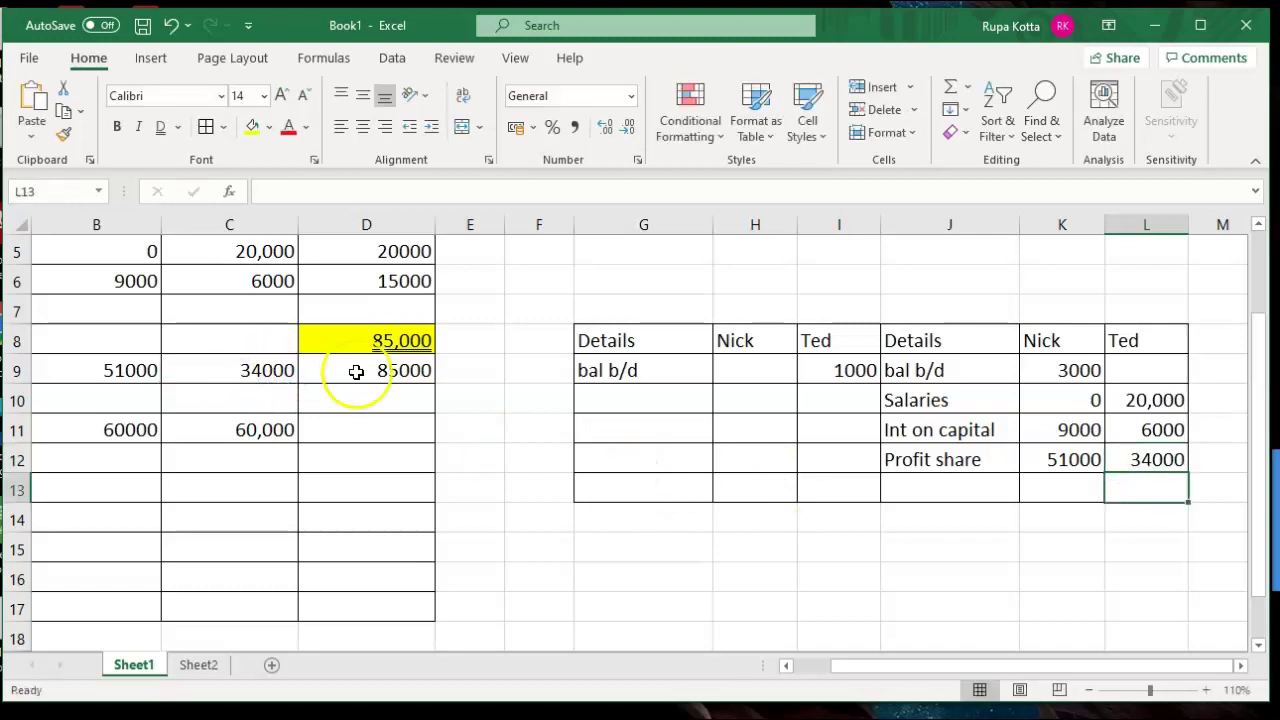
pyautogui.click(618, 390)
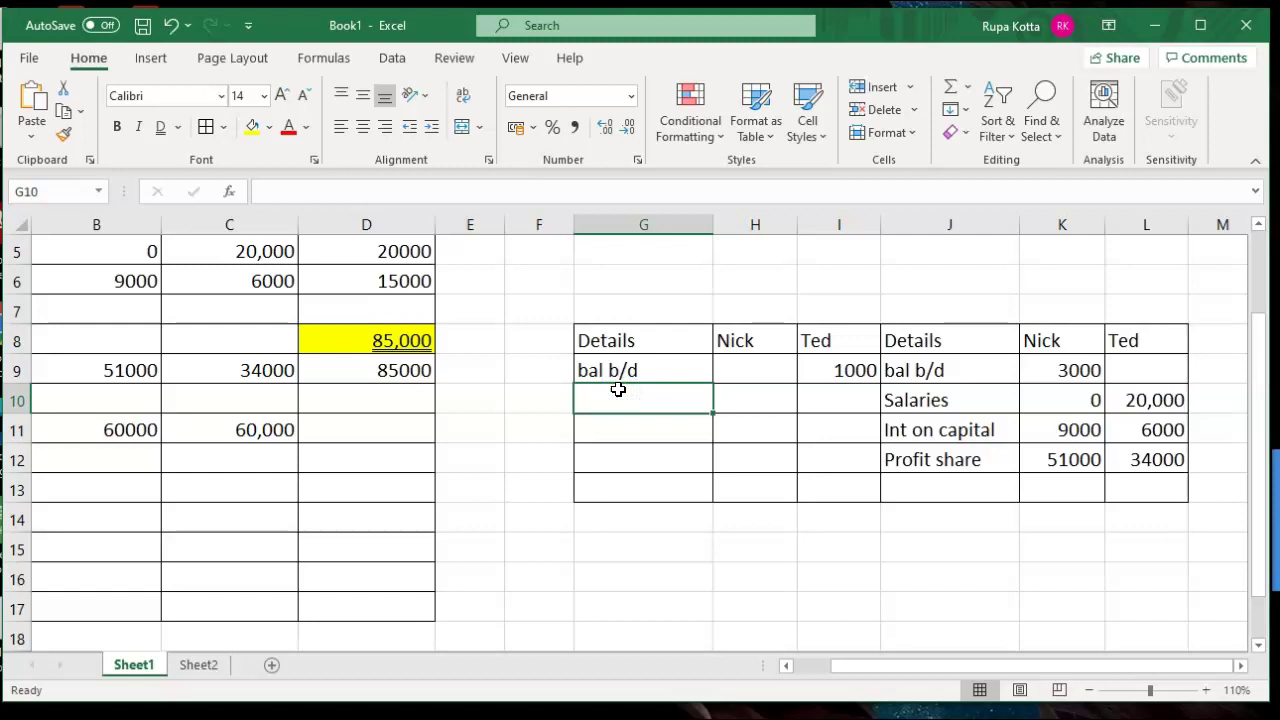
# Add a "Drawings" row in G10, with 56000 in H10 and 59000 in I10 from the Sheet2 data.
pyautogui.write('Drawings')
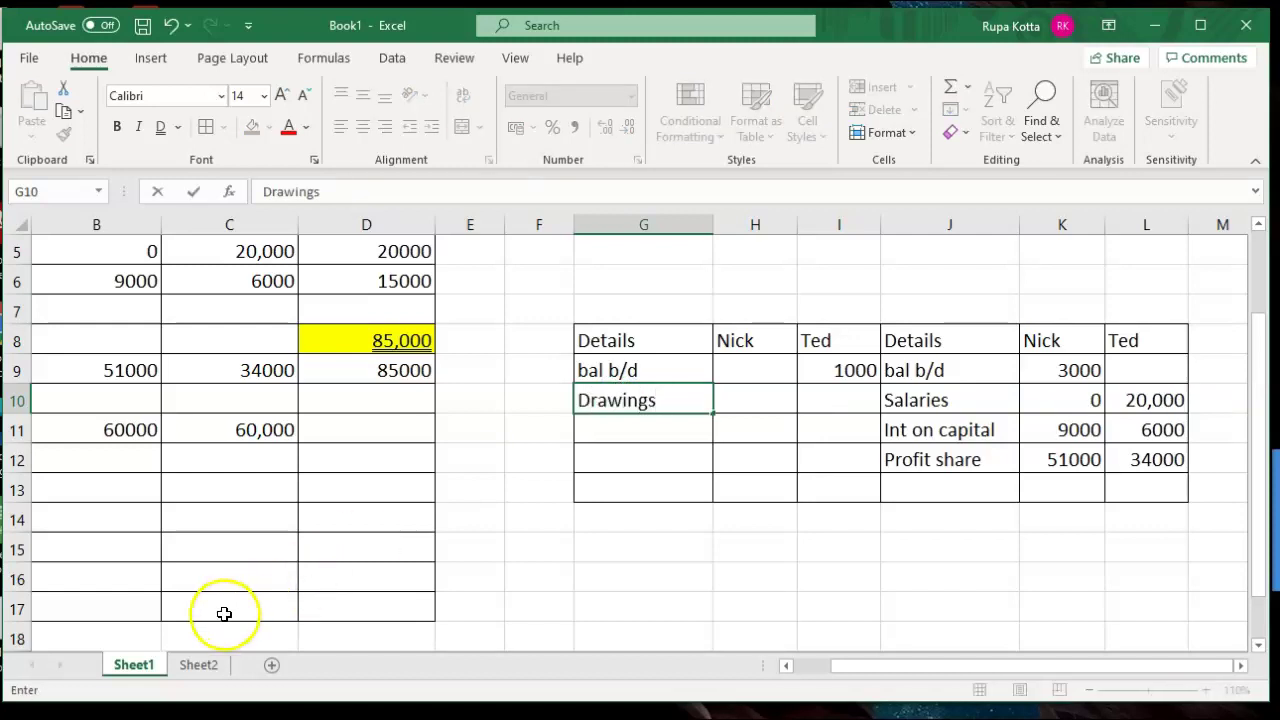
pyautogui.click(743, 397)
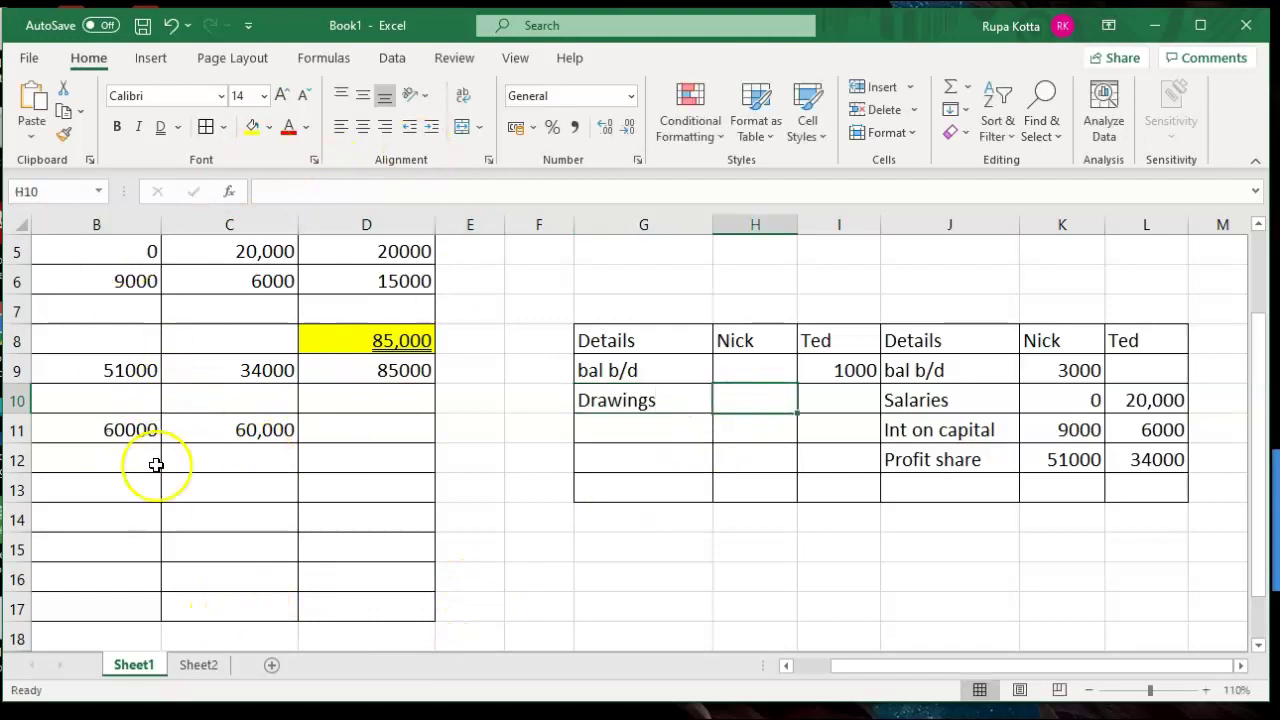
pyautogui.click(199, 666)
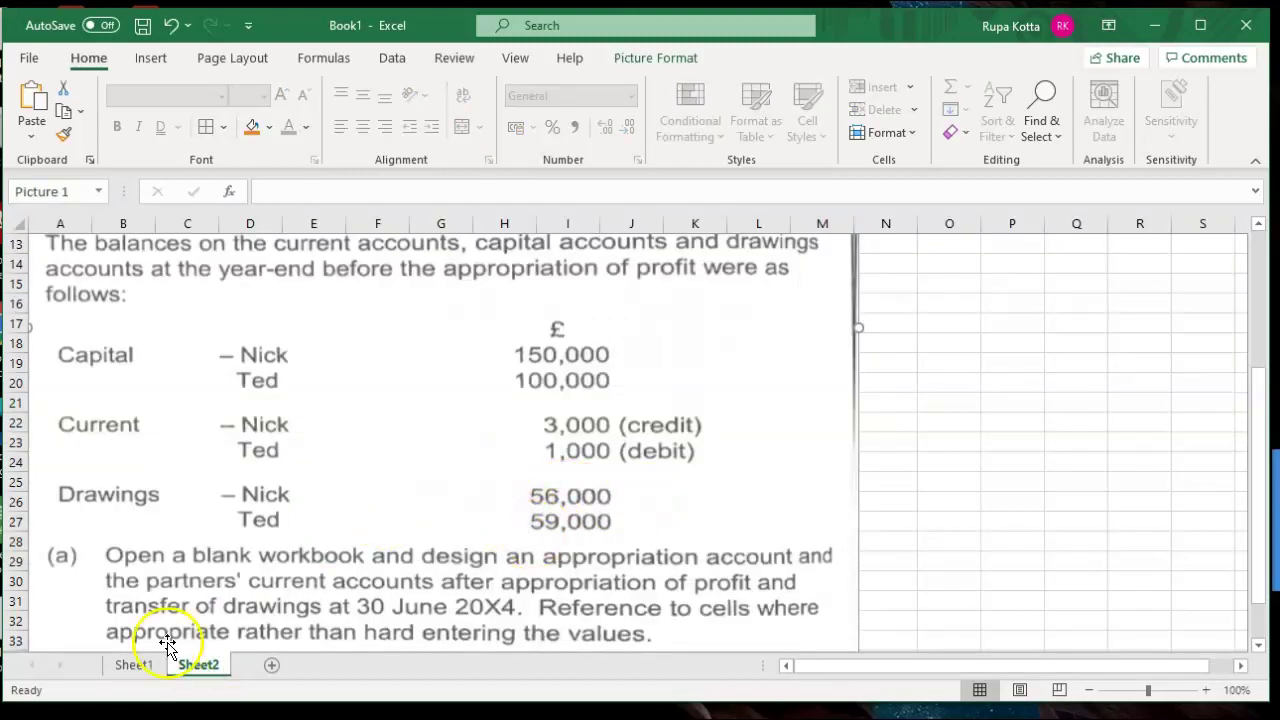
pyautogui.click(138, 672)
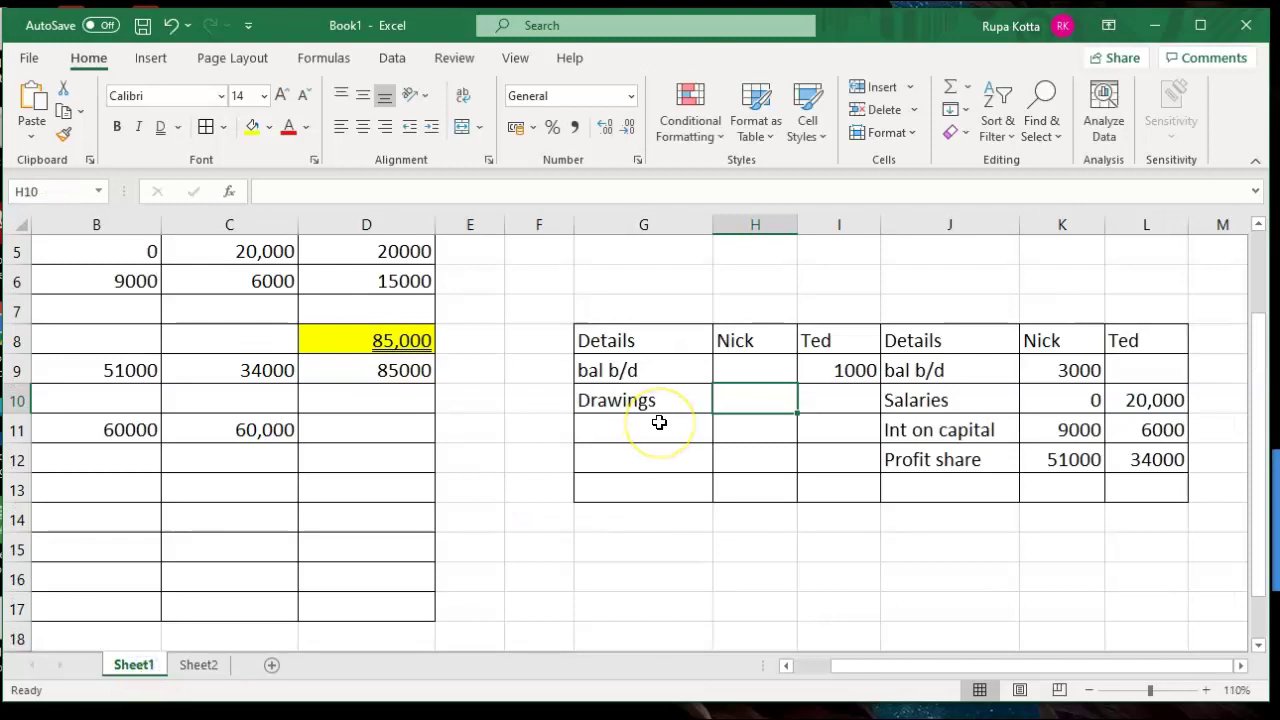
pyautogui.write('56000')
pyautogui.press('Tab')
pyautogui.write('59000')
pyautogui.click(690, 515)
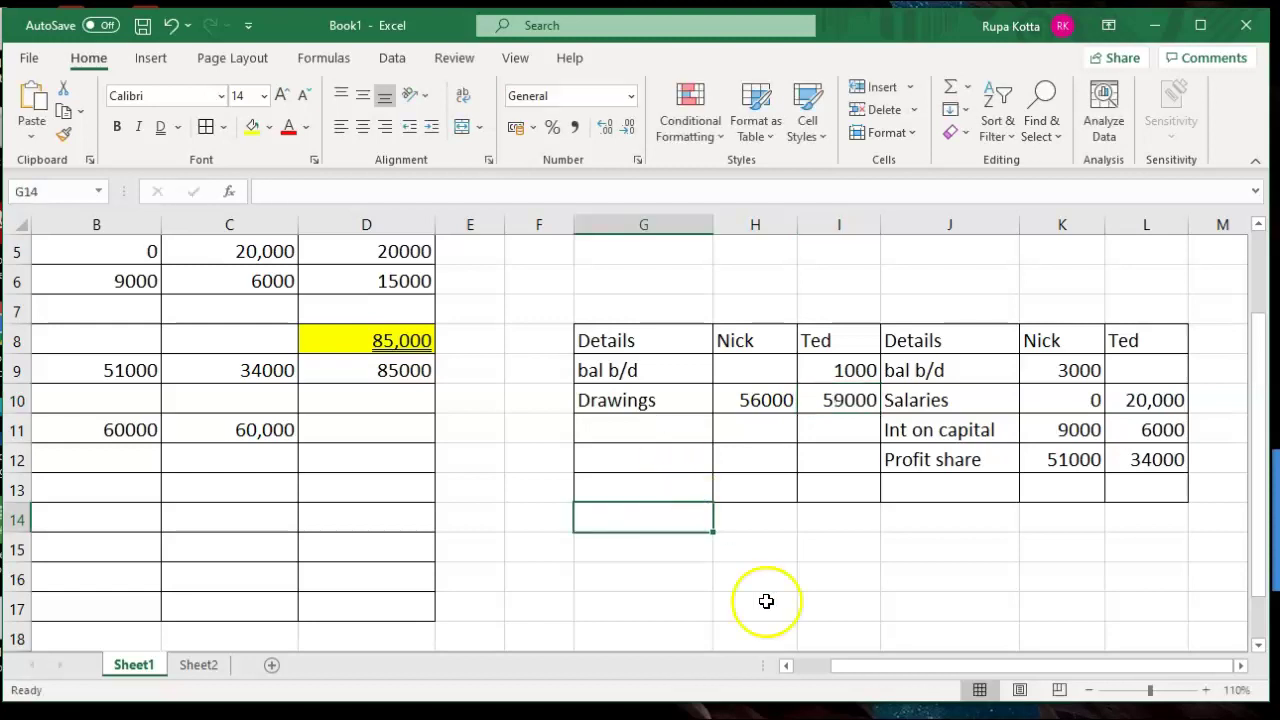
# Recheck the exercise data on Sheet2, and extend the current accounts table on Sheet1 by applying borders to G14:L15.
pyautogui.click(199, 665)
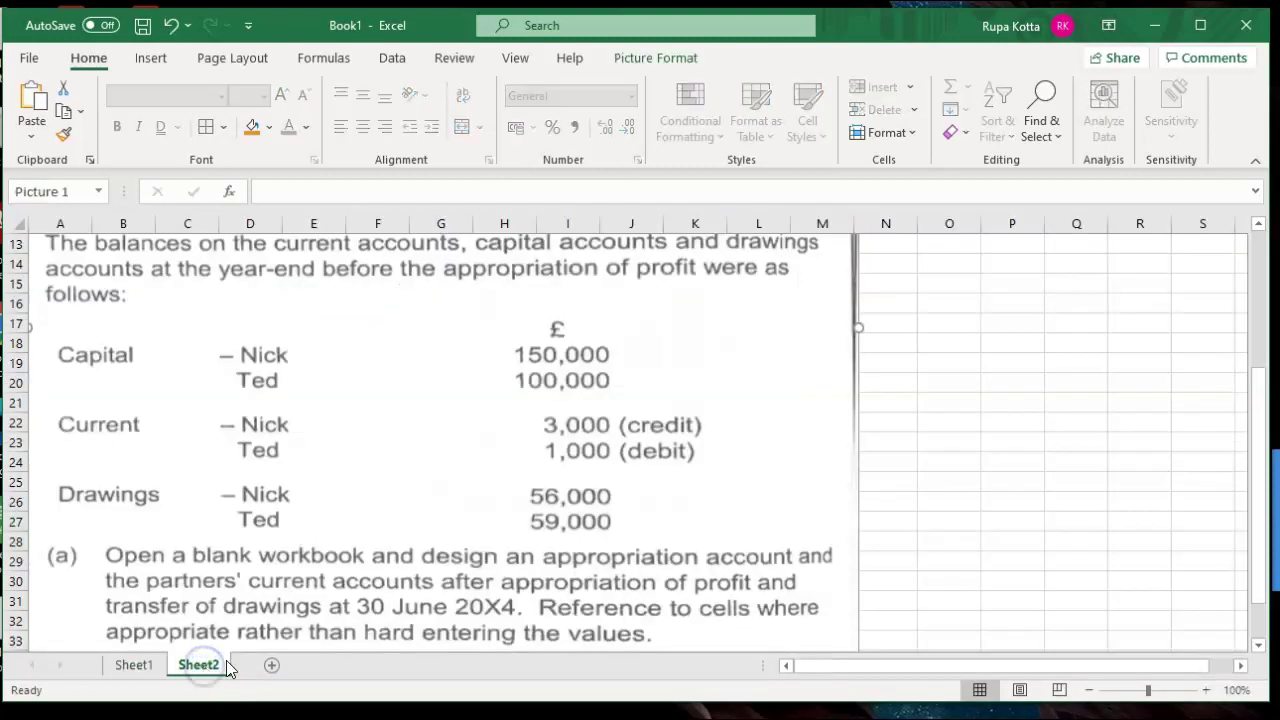
pyautogui.click(133, 665)
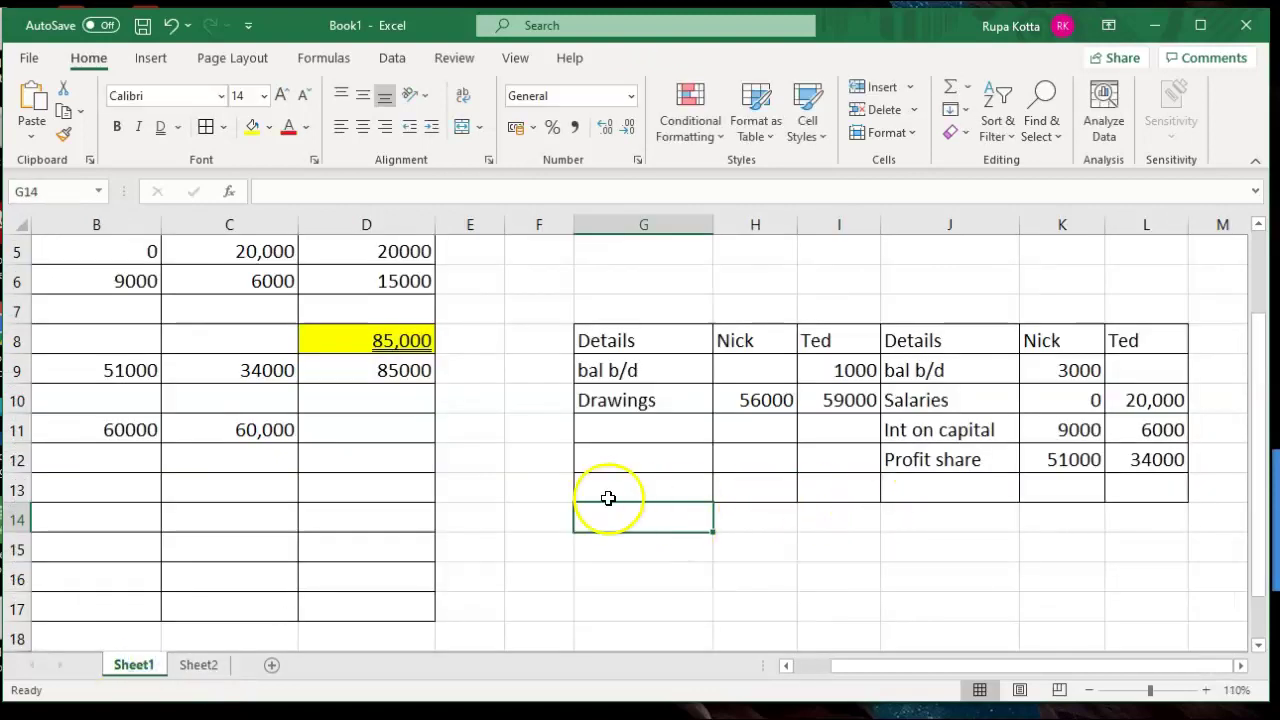
pyautogui.moveTo(614, 514); pyautogui.dragTo(1117, 535)
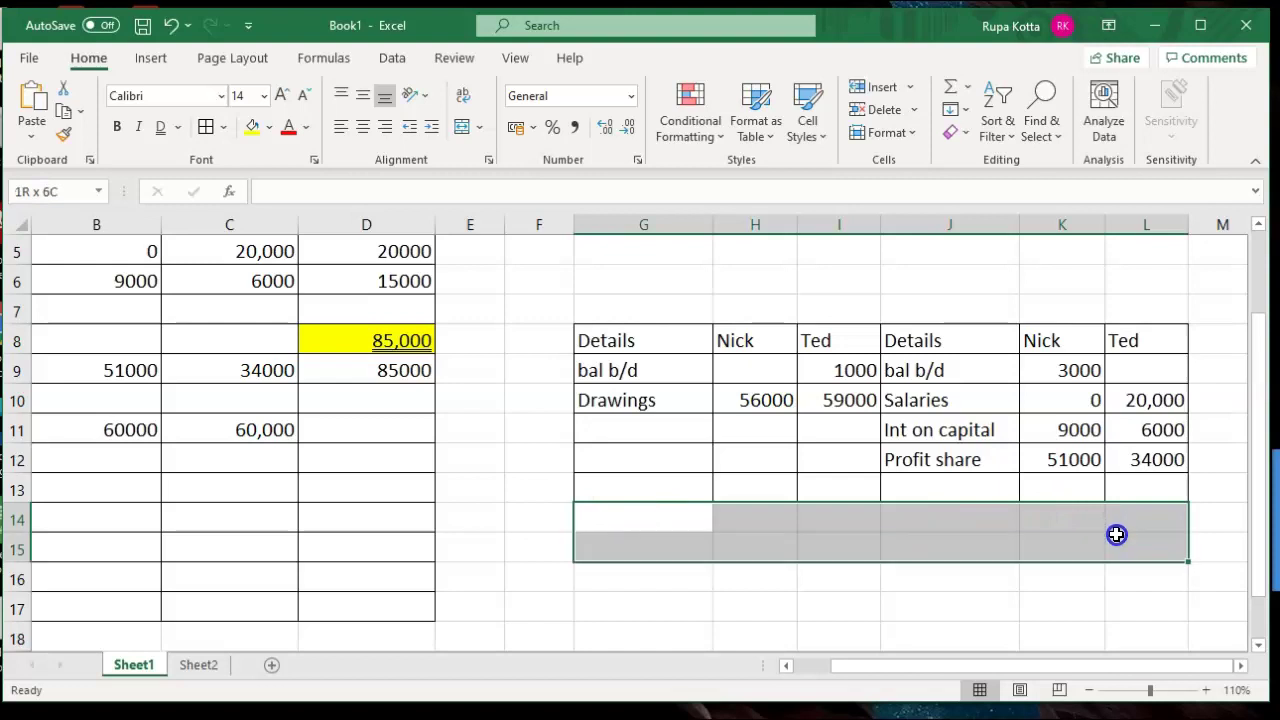
pyautogui.click(206, 127)
# Total the credit side in K14 with =SUM(K9:K13) and copy the formula across to L14.
pyautogui.moveTo(1040, 371); pyautogui.dragTo(1046, 512)
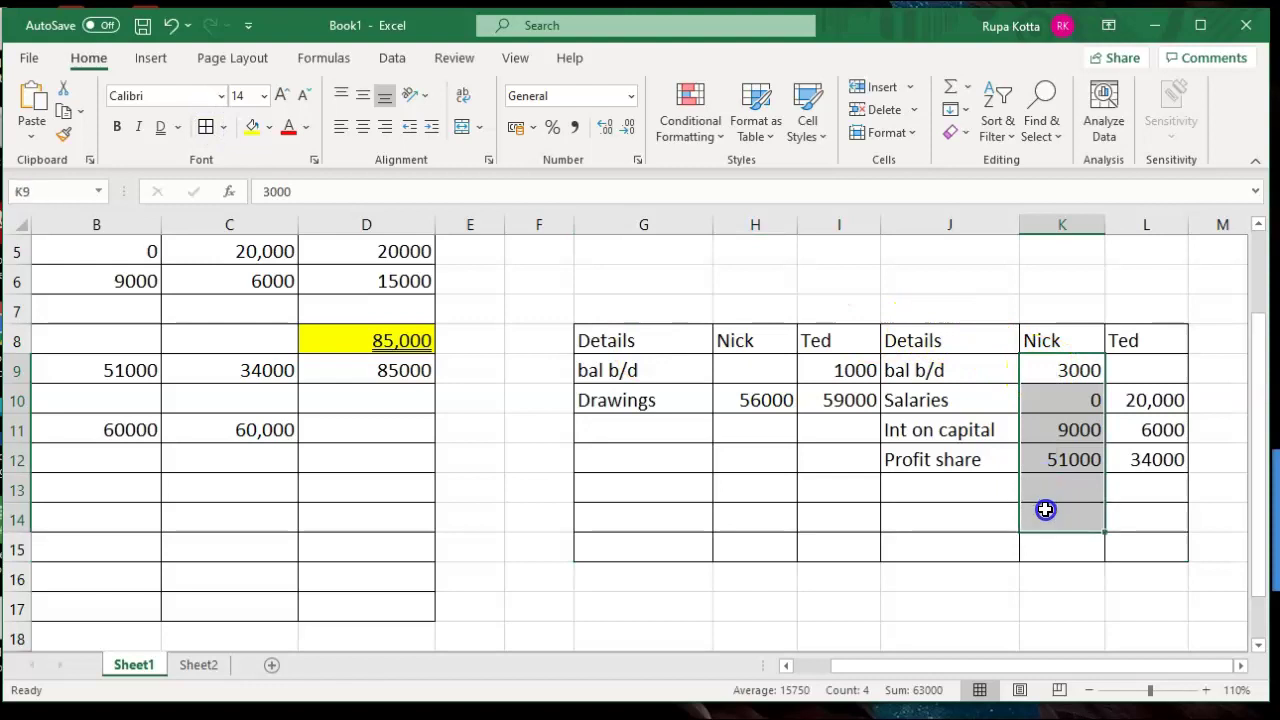
pyautogui.click(949, 92)
pyautogui.click(1054, 520)
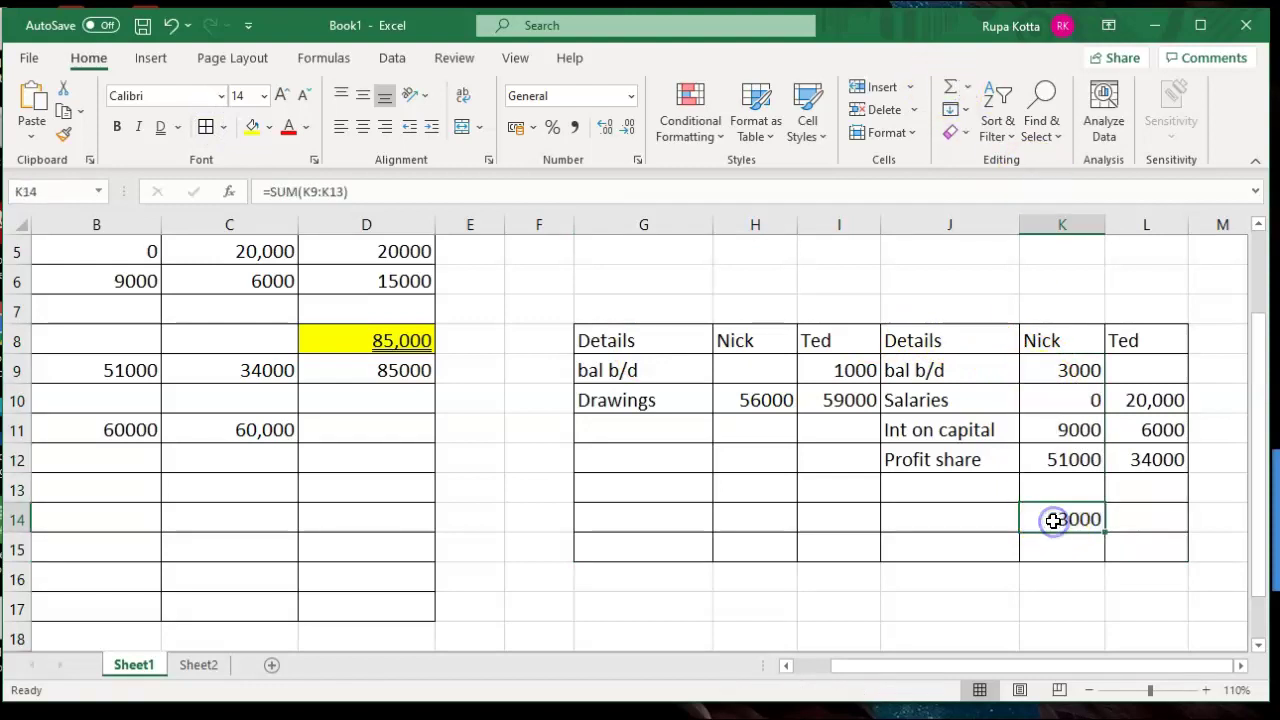
pyautogui.click(1110, 530)
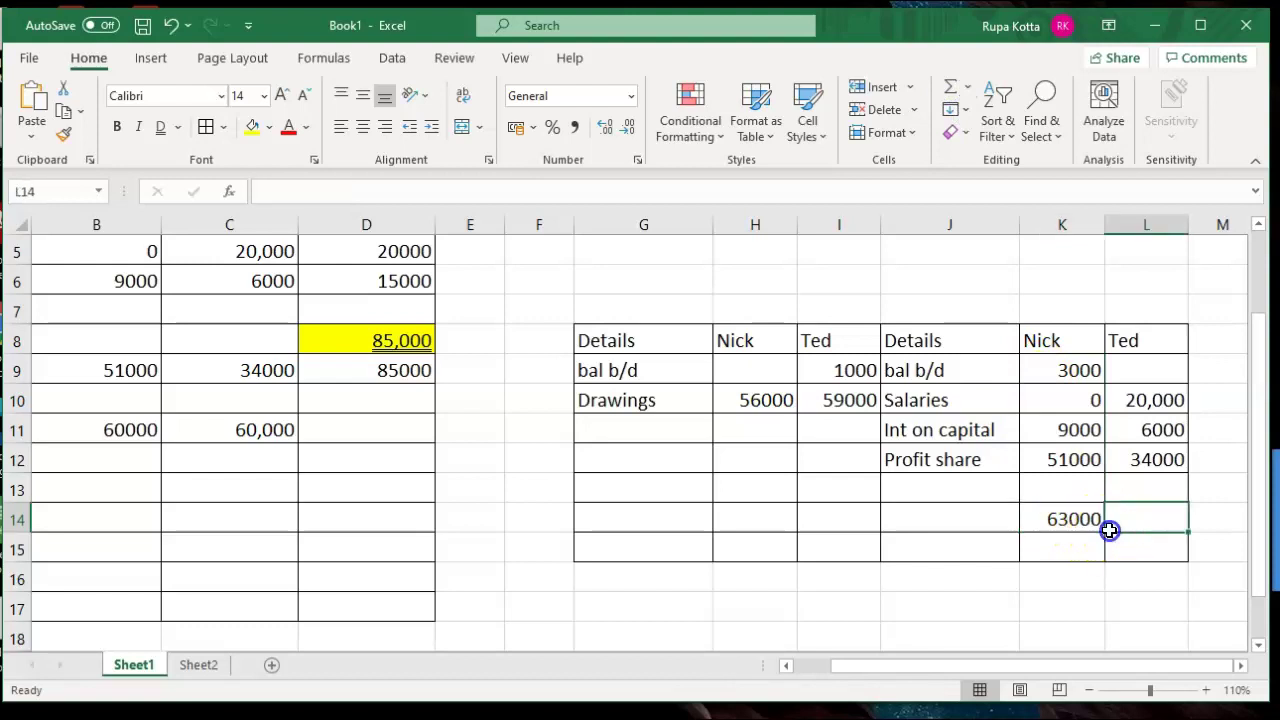
pyautogui.click(1064, 523)
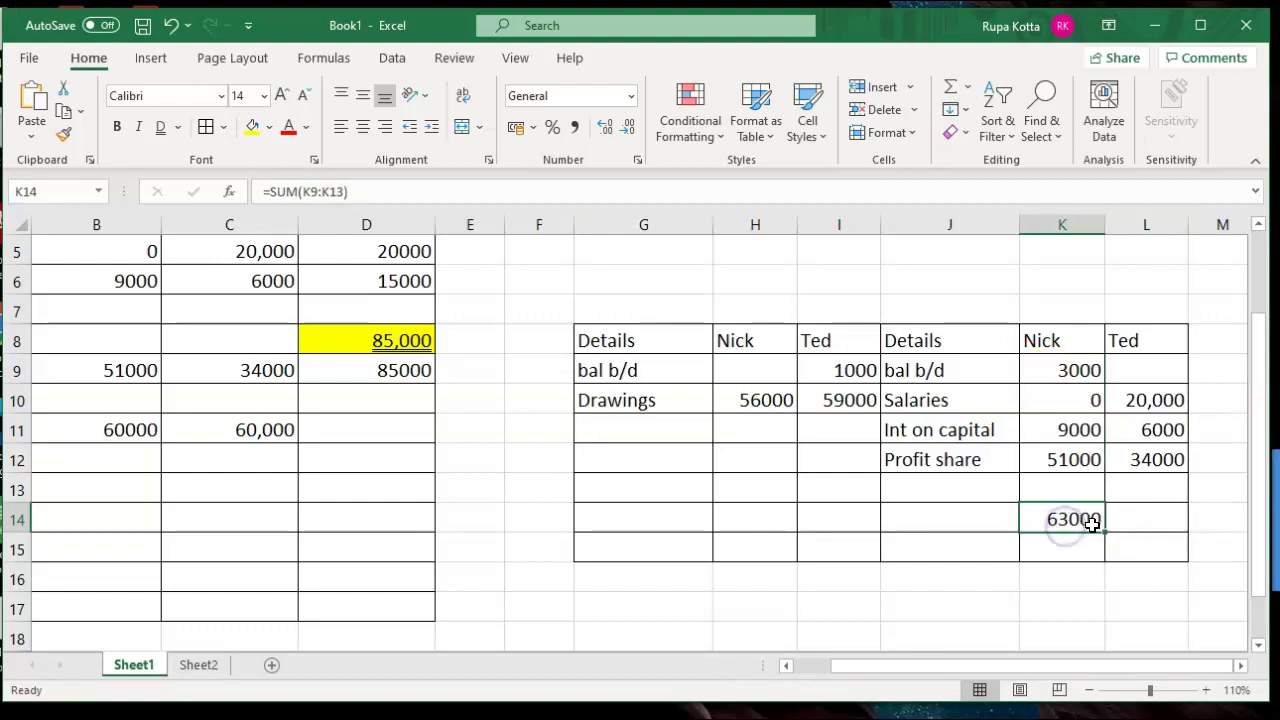
pyautogui.moveTo(1105, 533); pyautogui.dragTo(1148, 537)
pyautogui.click(977, 612)
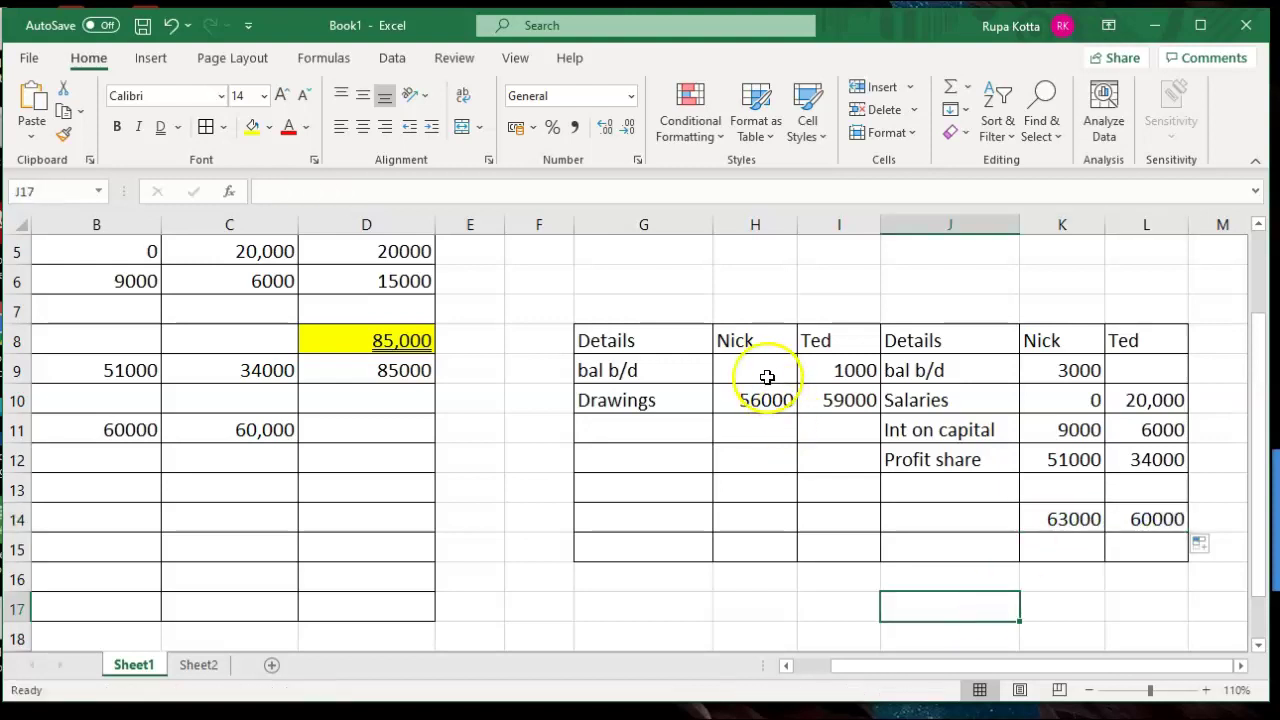
# Total the debit side of the current accounts with AutoSum, summing rows 9 to 13 into H14 and I14.
pyautogui.moveTo(764, 372); pyautogui.dragTo(749, 509)
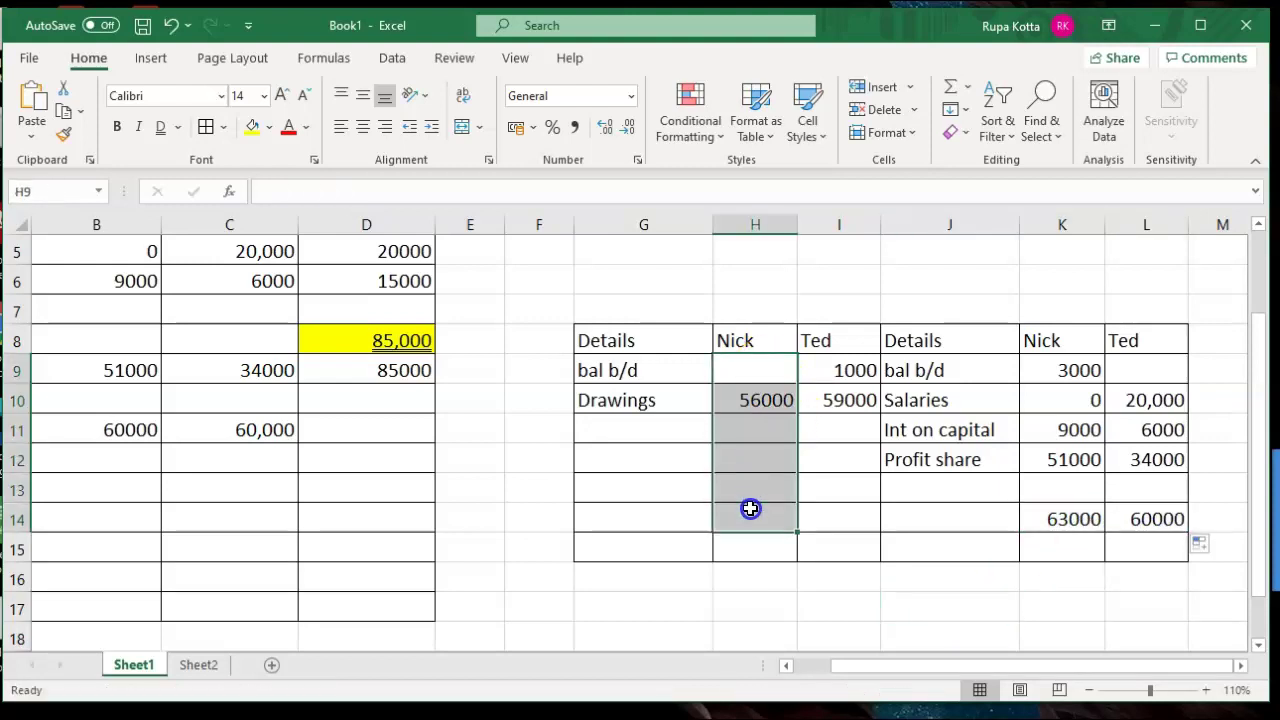
pyautogui.click(951, 87)
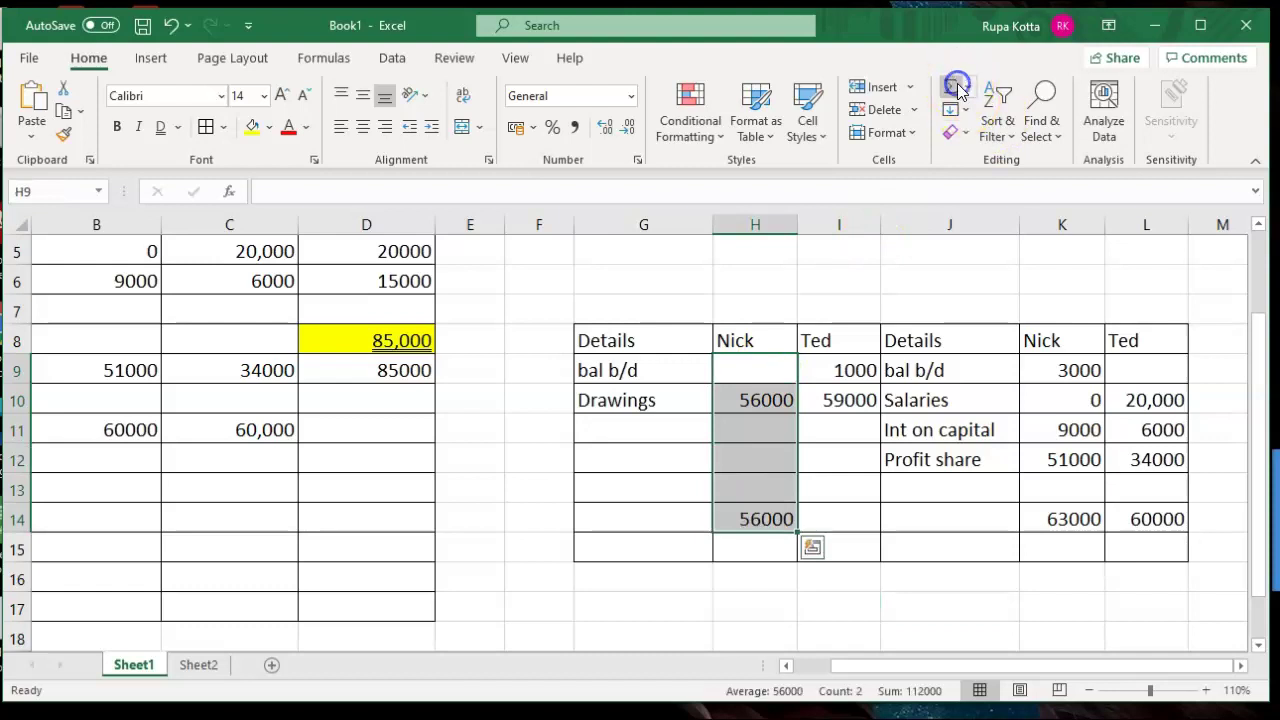
pyautogui.moveTo(829, 370); pyautogui.dragTo(829, 509)
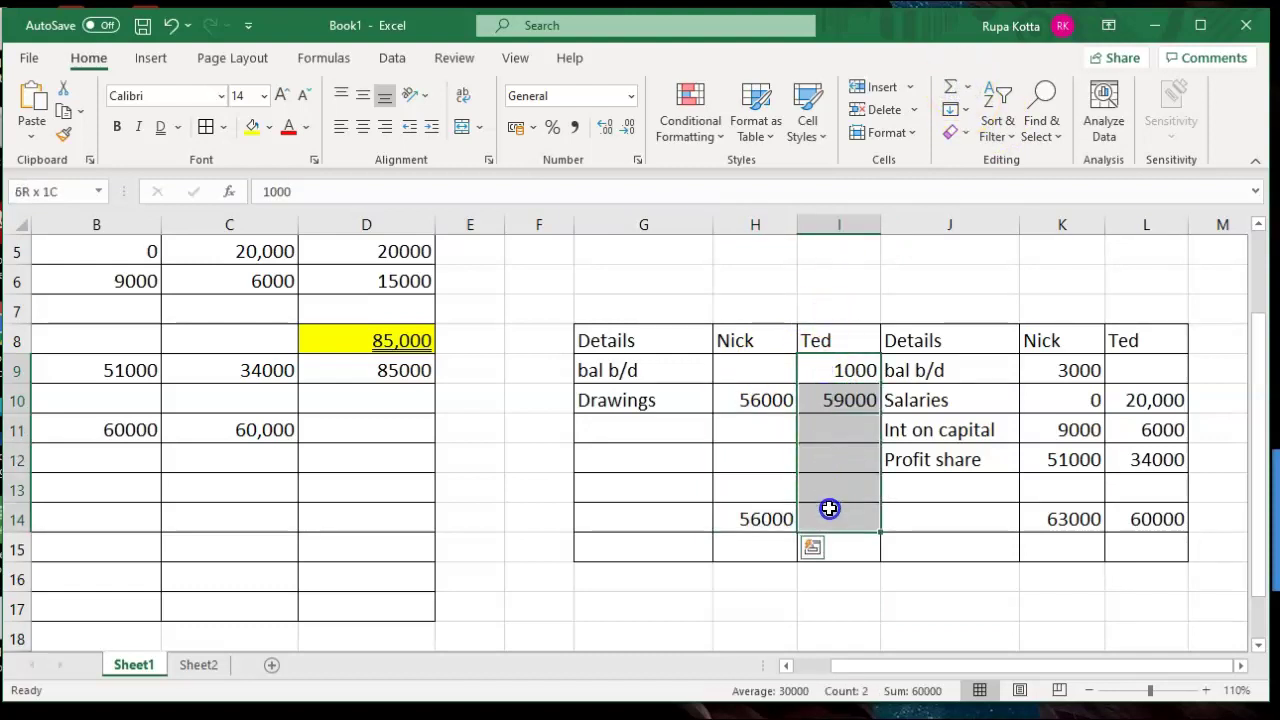
pyautogui.click(951, 87)
pyautogui.click(980, 607)
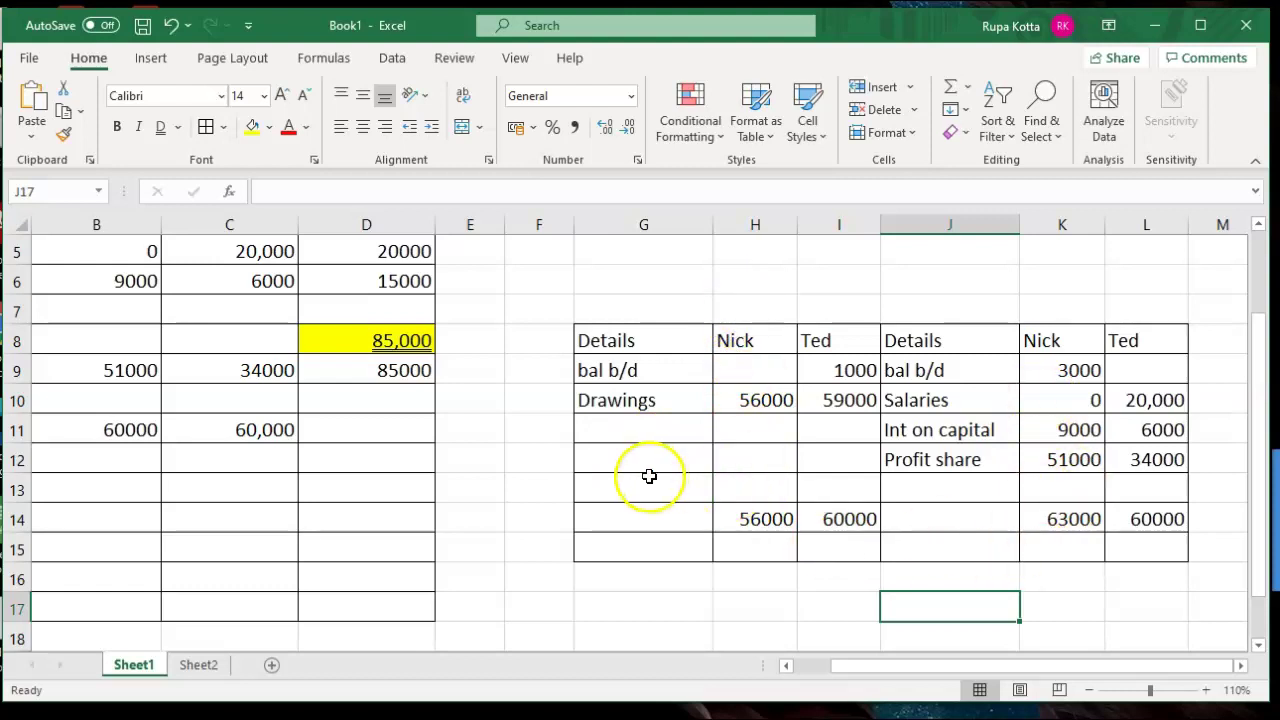
# Add a "bal c/d" row in G13 and calculate the first partner's closing balance in H13 with =K14-56000.
pyautogui.click(605, 487)
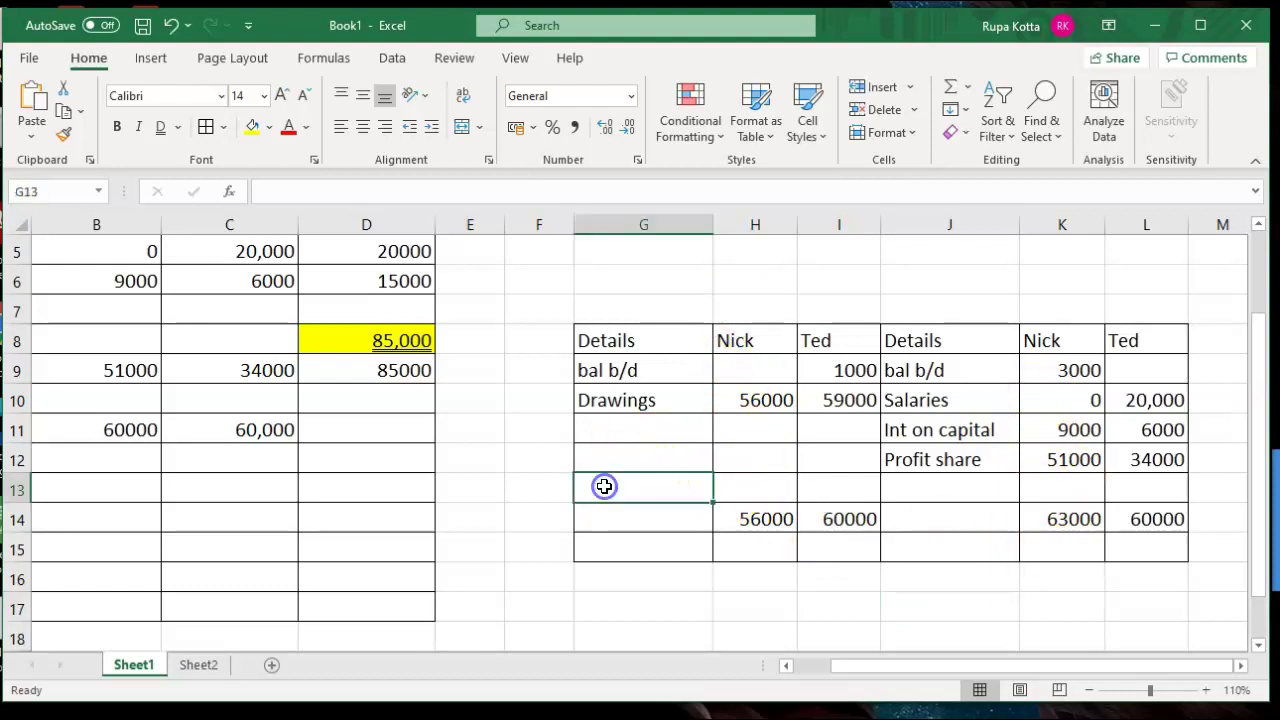
pyautogui.write('bal')
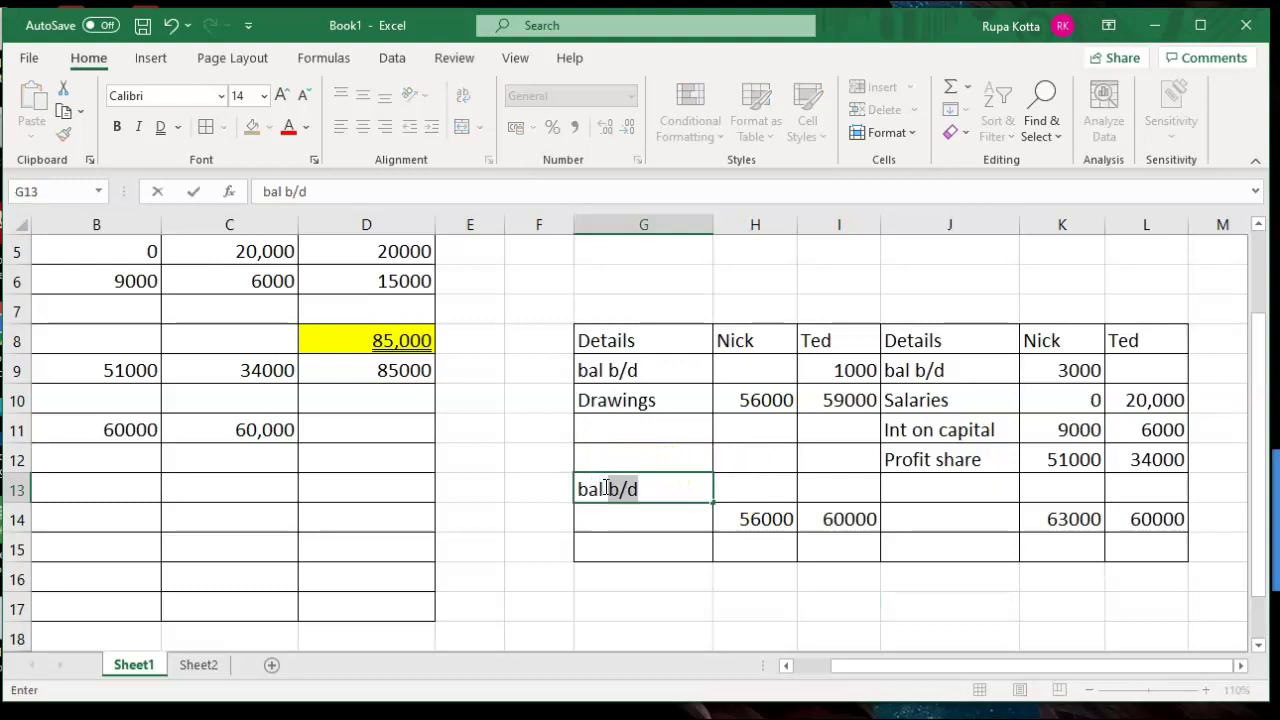
pyautogui.write(' c/d')
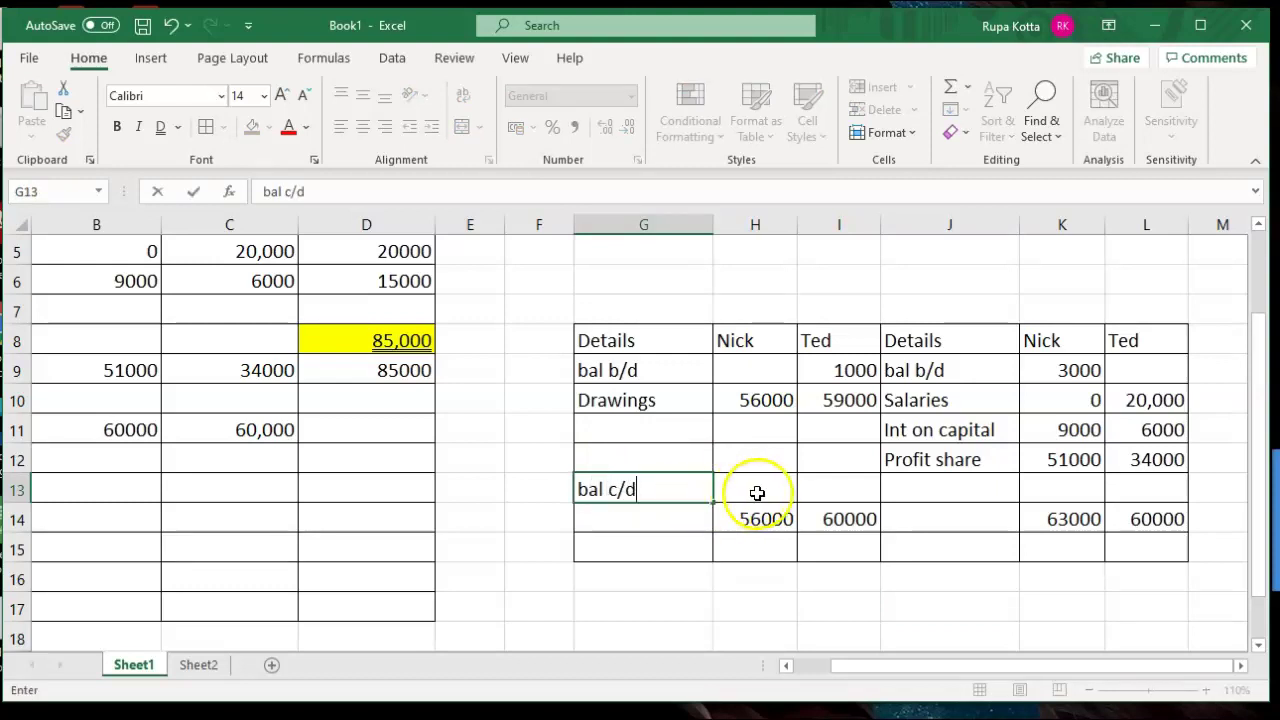
pyautogui.click(757, 493)
pyautogui.write('=')
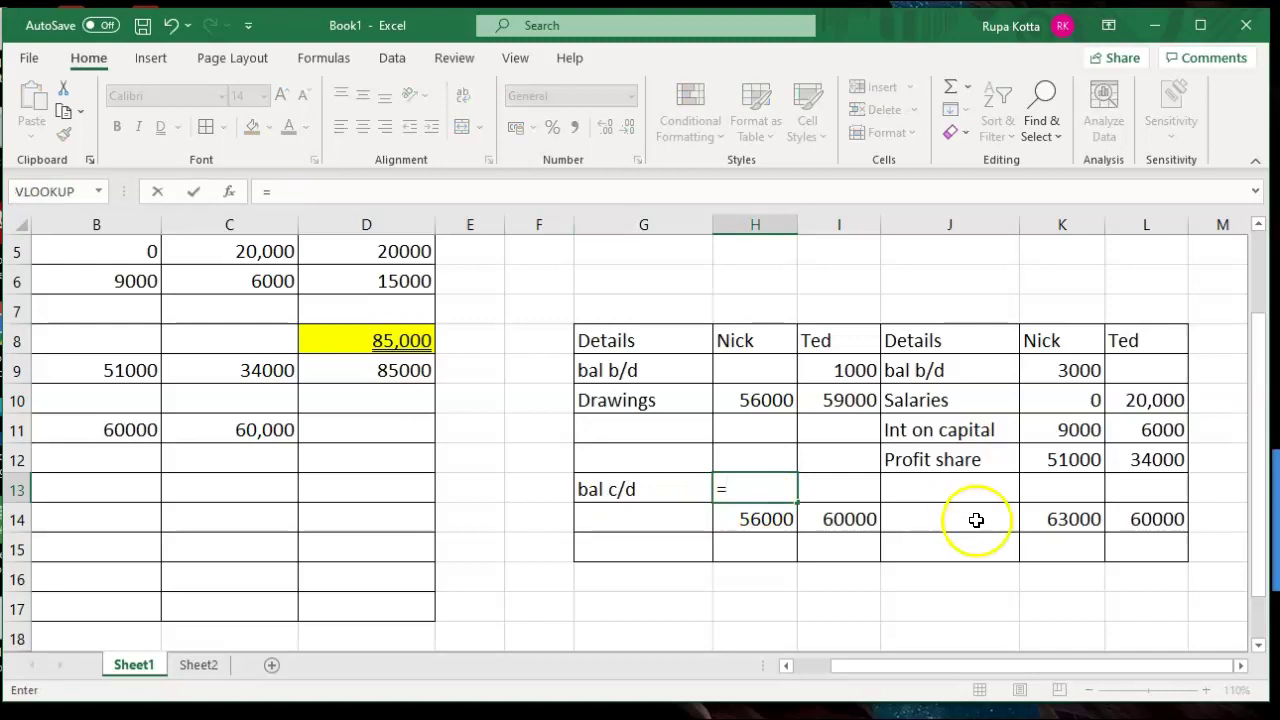
pyautogui.click(1053, 523)
pyautogui.write('-5')
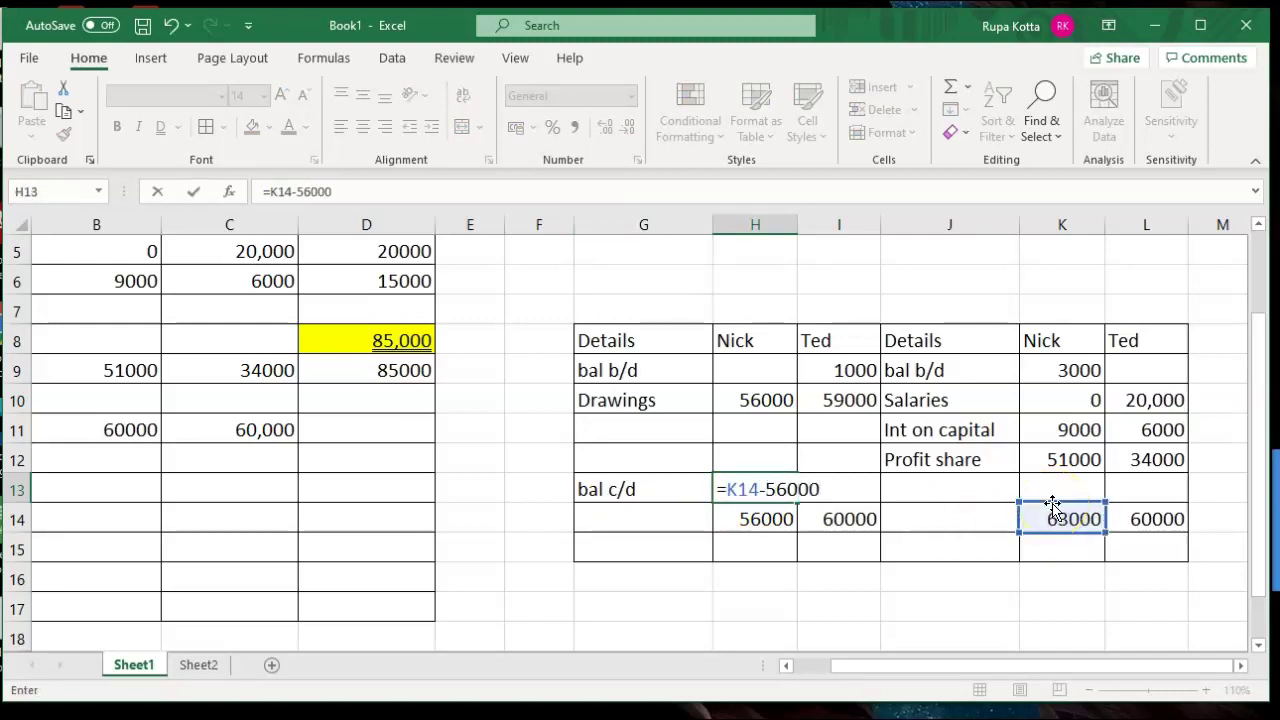
pyautogui.write('6000')
pyautogui.press('Return')
# Add a "bal b/d" row in J15 and link K15 to the carried-down balance in H13.
pyautogui.click(965, 544)
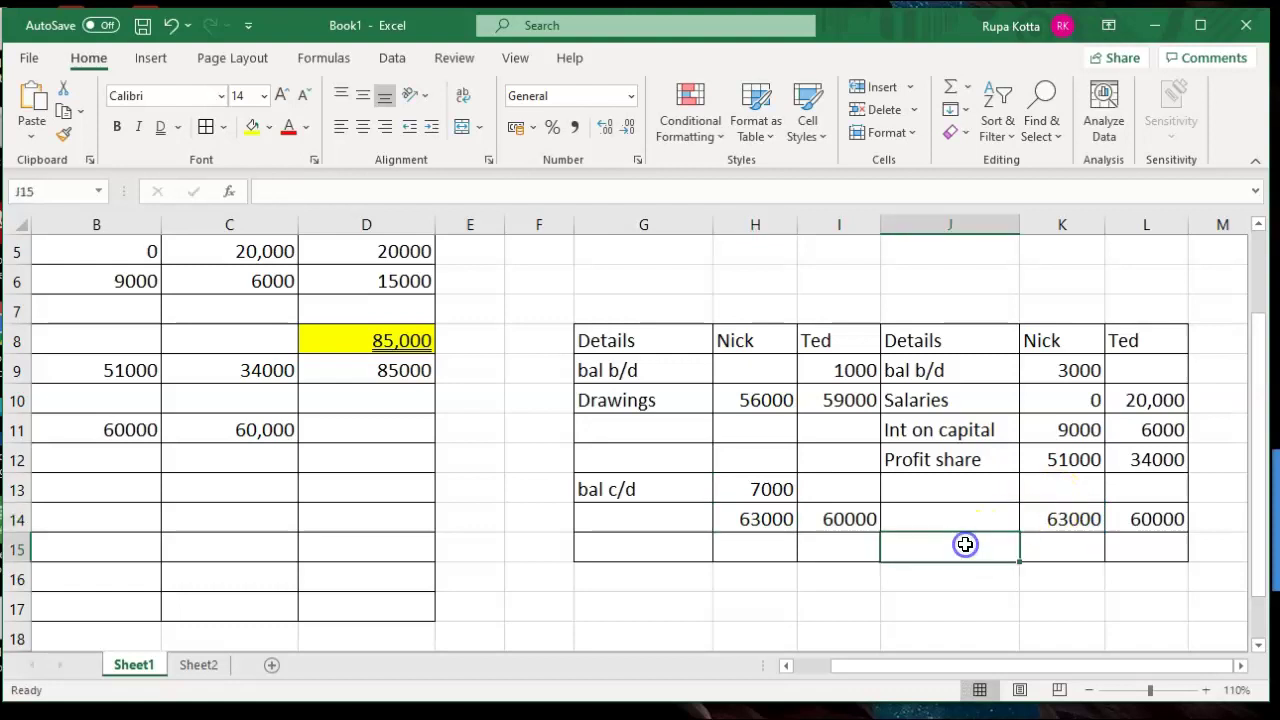
pyautogui.write('n')
pyautogui.write('bal b/d')
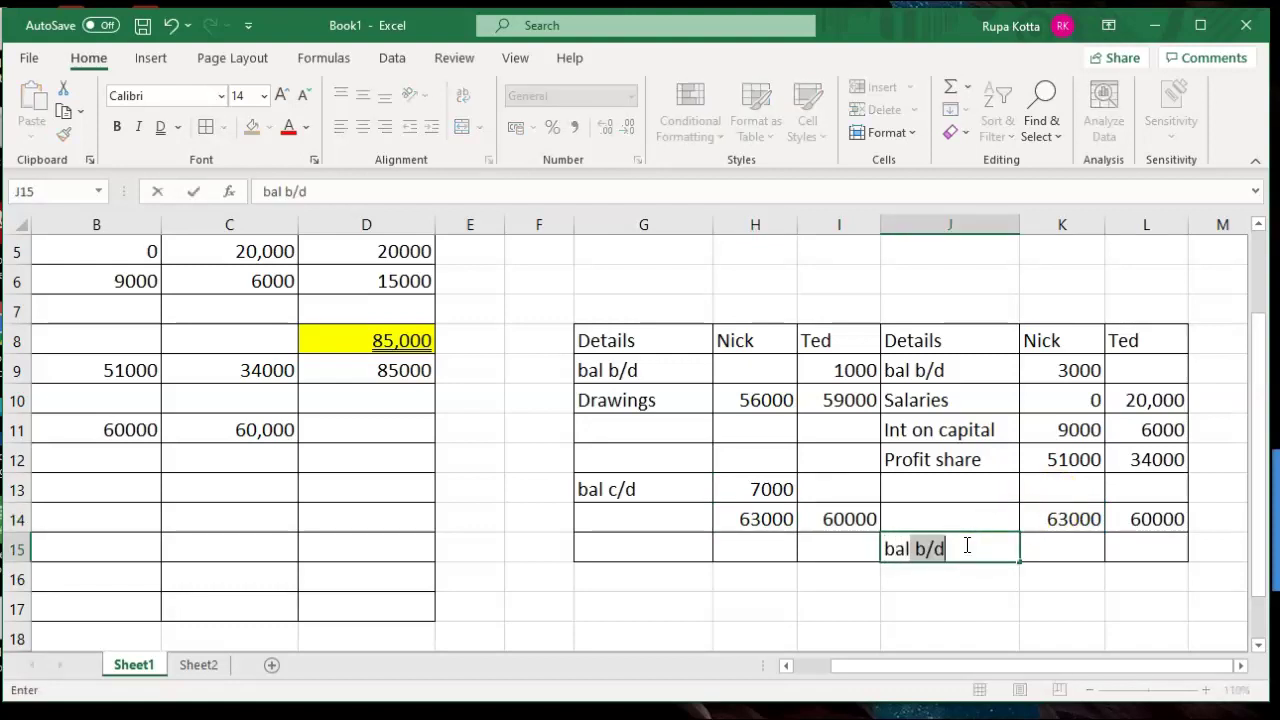
pyautogui.click(1042, 546)
pyautogui.write('=')
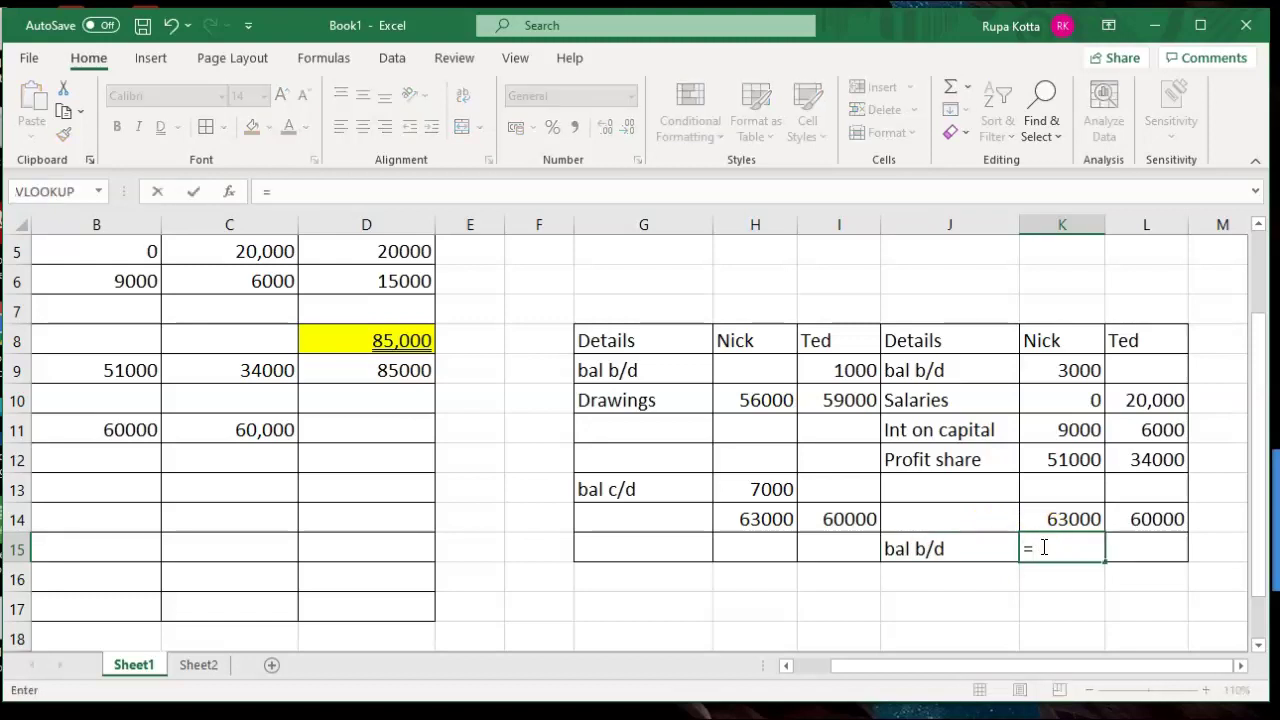
pyautogui.click(759, 487)
pyautogui.press('Return')
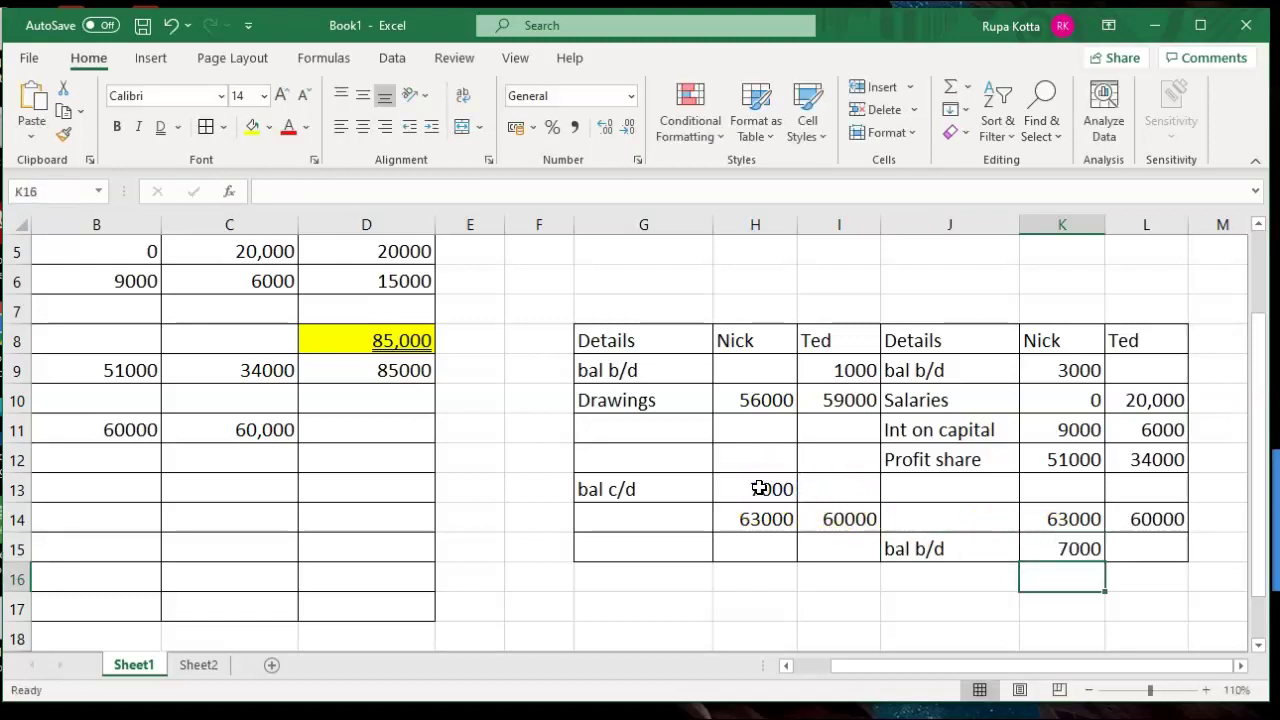
# Highlight the totals row G14:L14 with yellow fill and double underline.
pyautogui.click(680, 520)
pyautogui.moveTo(920, 522); pyautogui.dragTo(1141, 517)
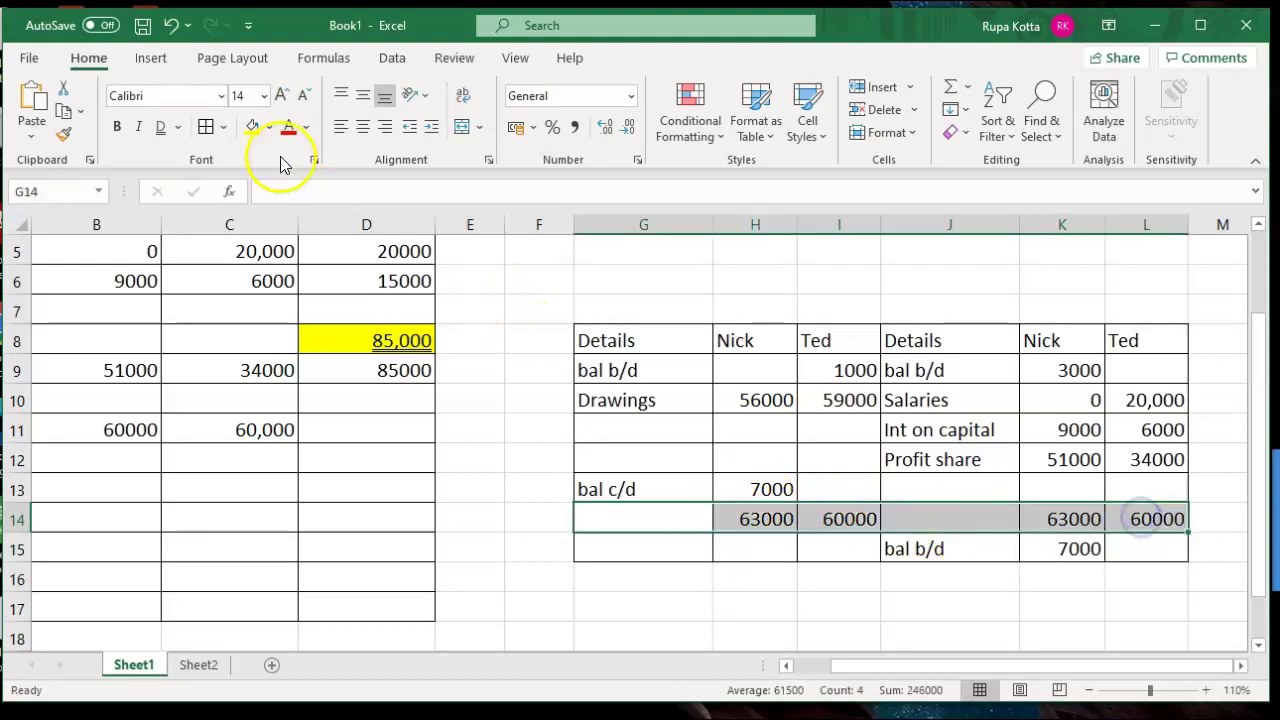
pyautogui.click(252, 127)
pyautogui.click(163, 129)
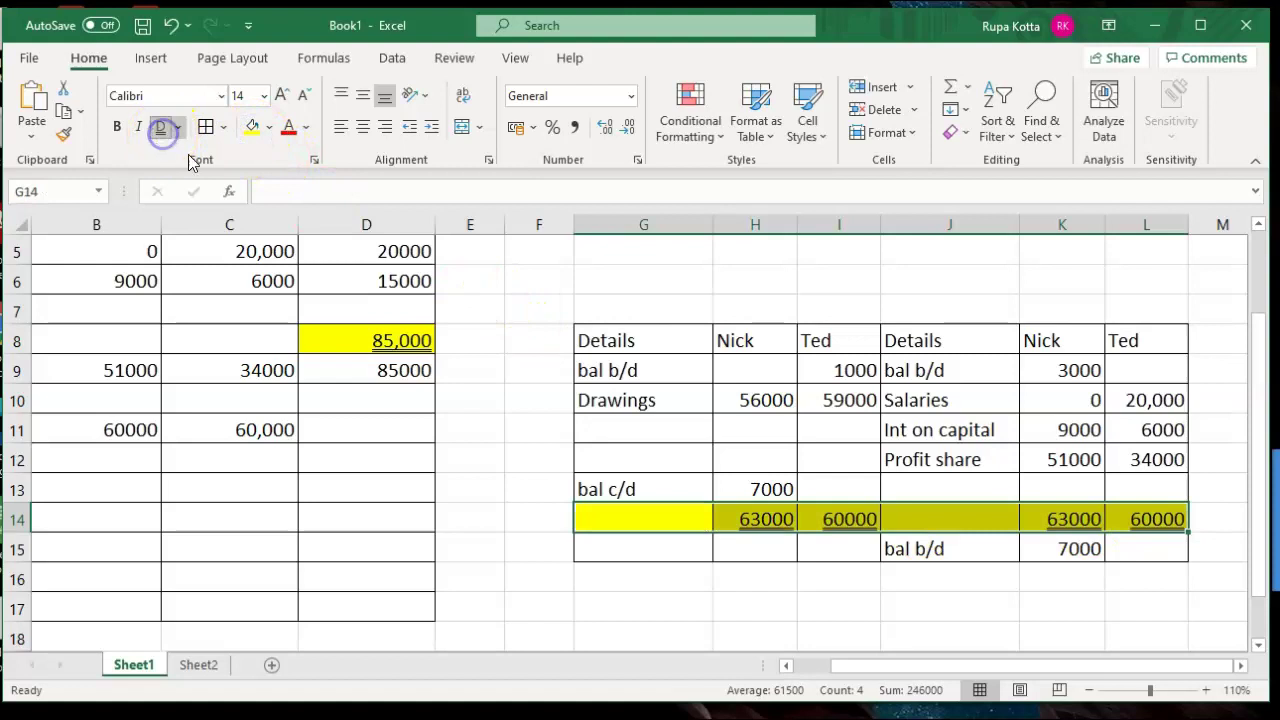
pyautogui.click(829, 588)
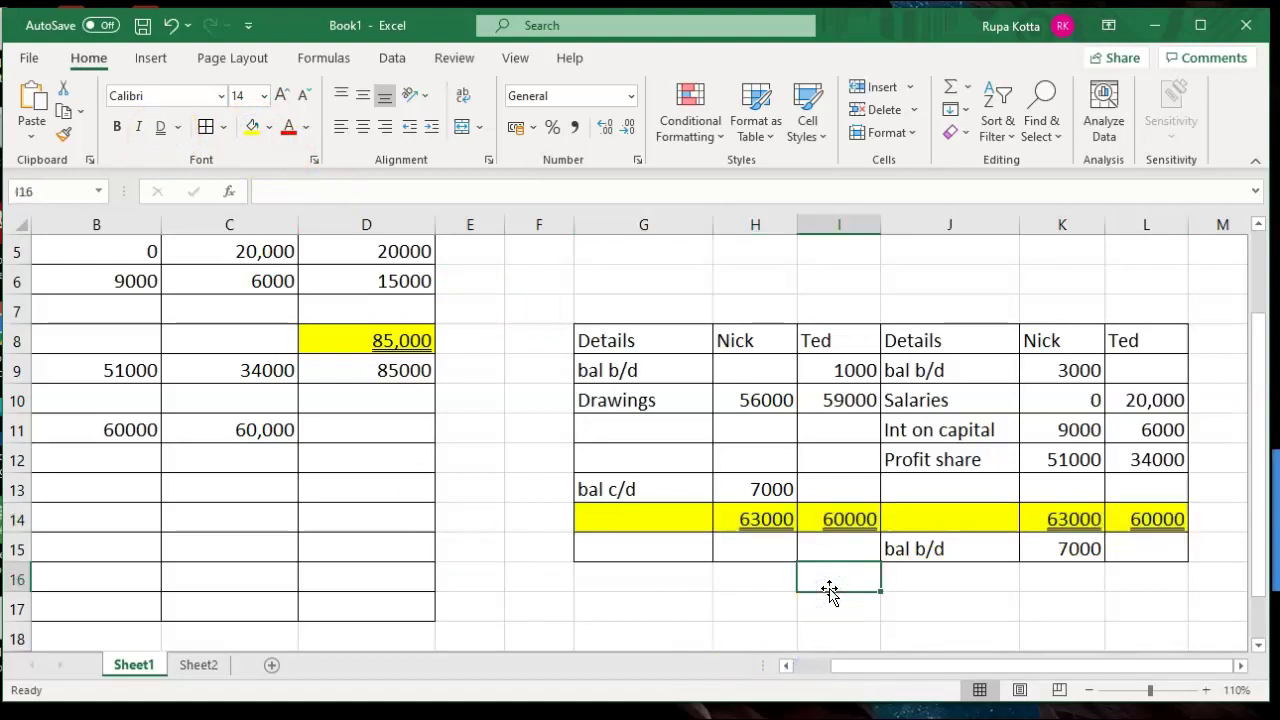
# Check the cell references behind the interest on capital in K11 and the profit share in K12.
pyautogui.click(196, 668)
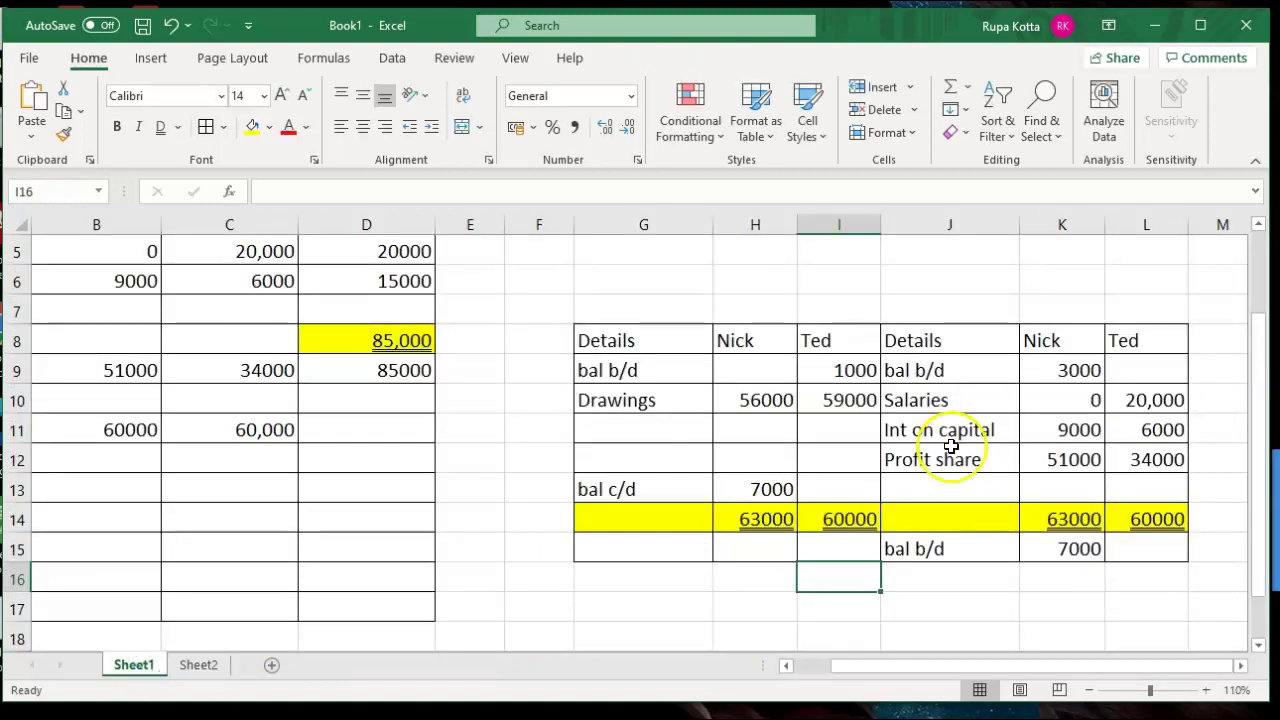
pyautogui.click(1055, 434)
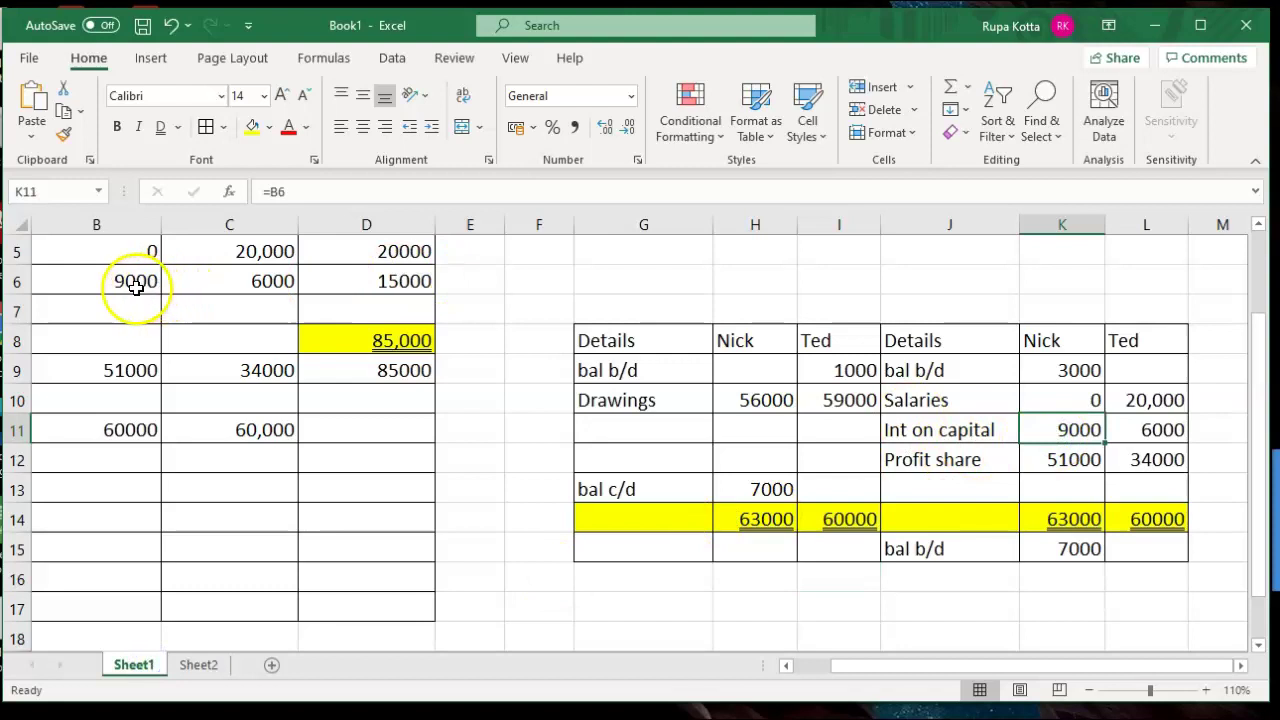
pyautogui.click(1063, 452)
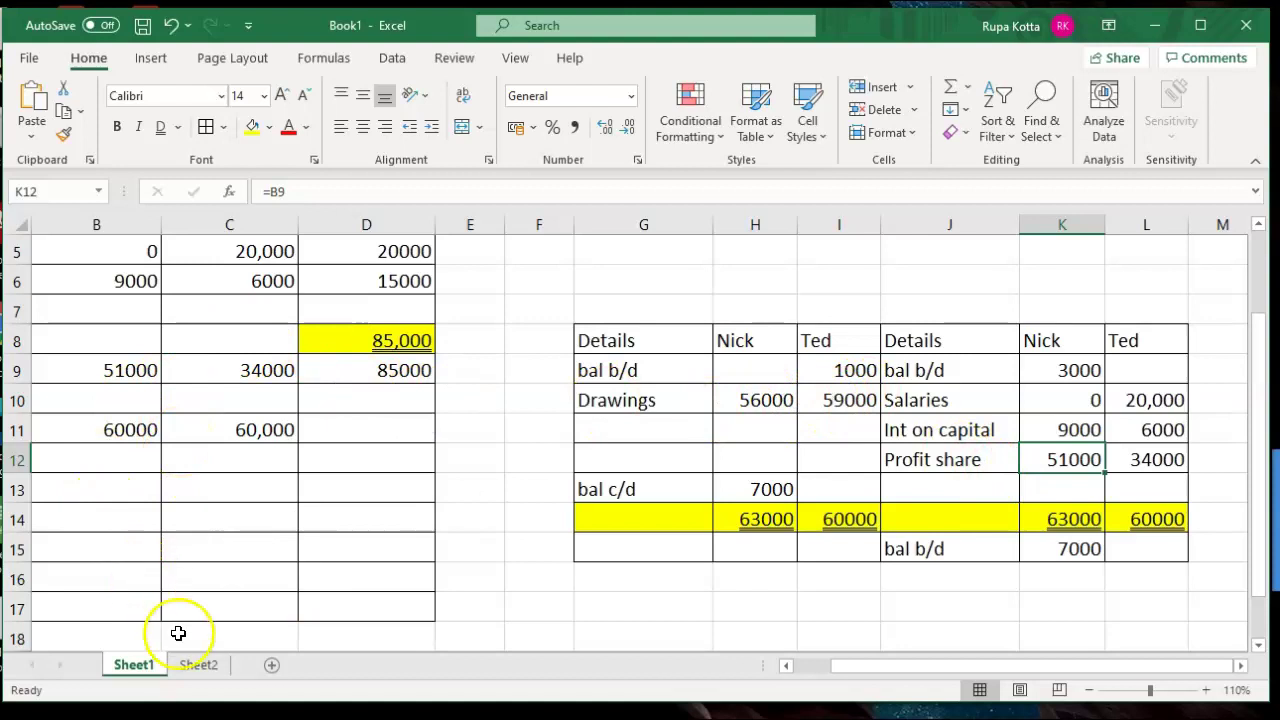
# Read the remaining exercise tasks on Sheet2, parts (b) to (e) about the Goal Seek analysis.
pyautogui.click(197, 666)
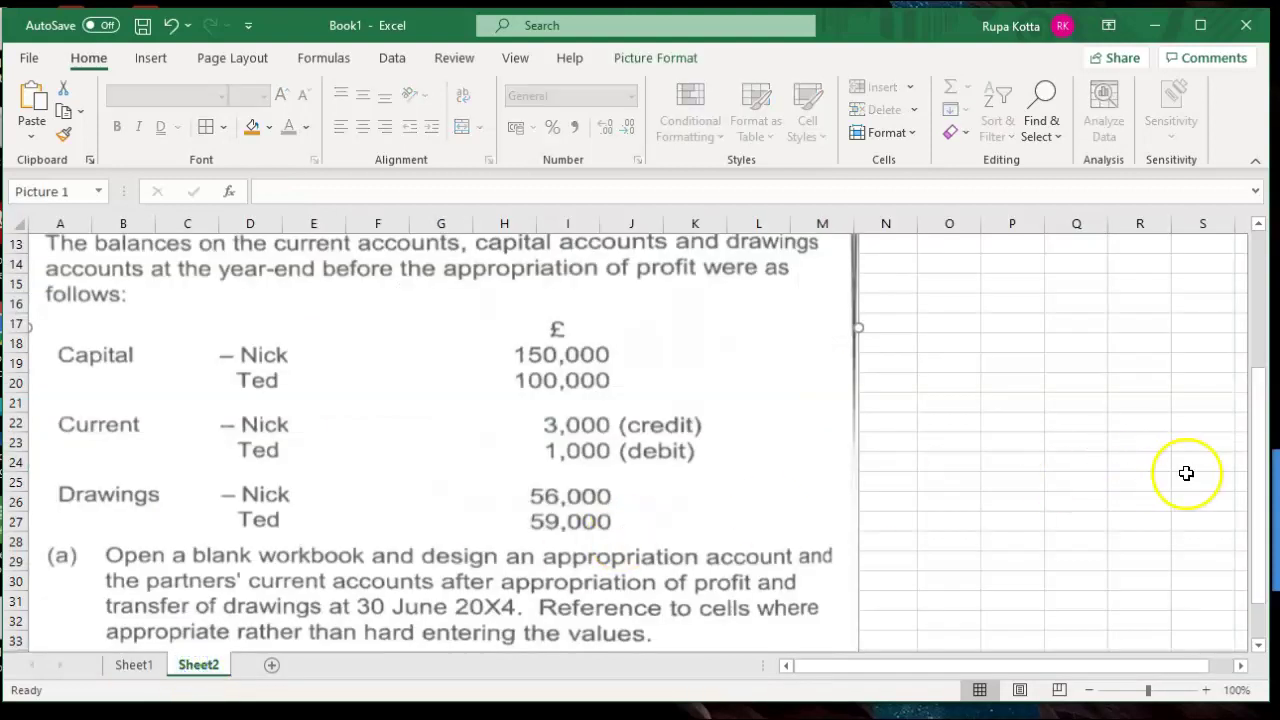
pyautogui.moveTo(1260, 485); pyautogui.dragTo(1265, 560)
pyautogui.click(1259, 646)
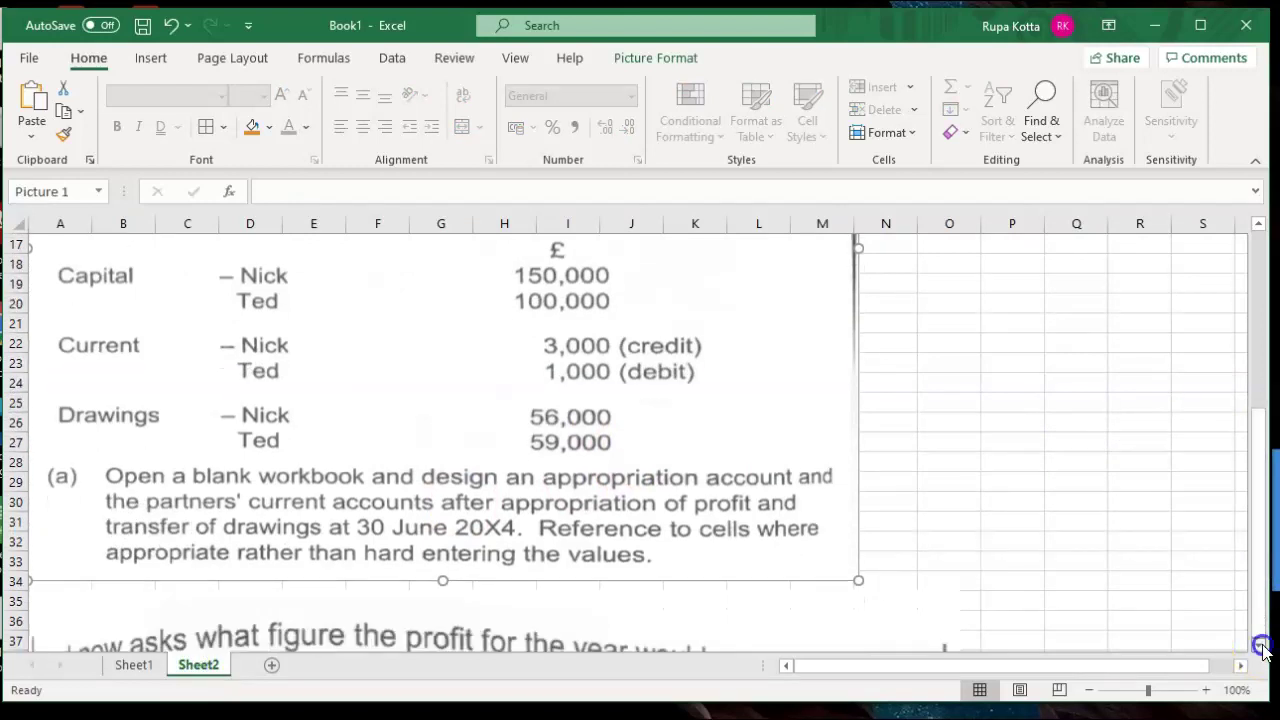
pyautogui.click(1261, 647)
pyautogui.click(1261, 647)
pyautogui.click(1261, 647)
pyautogui.click(1261, 647)
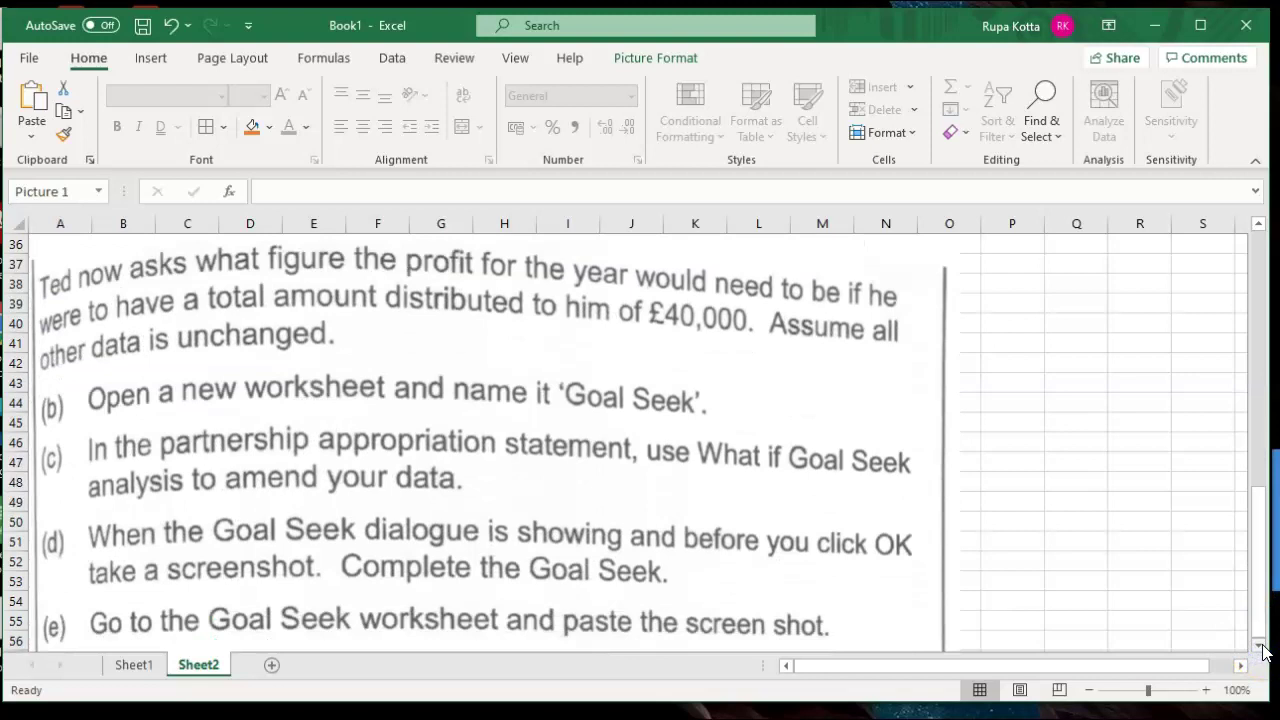
# Compare the Goal Seek question on Sheet2 with the profit share formula in C9 on Sheet1.
pyautogui.click(1261, 647)
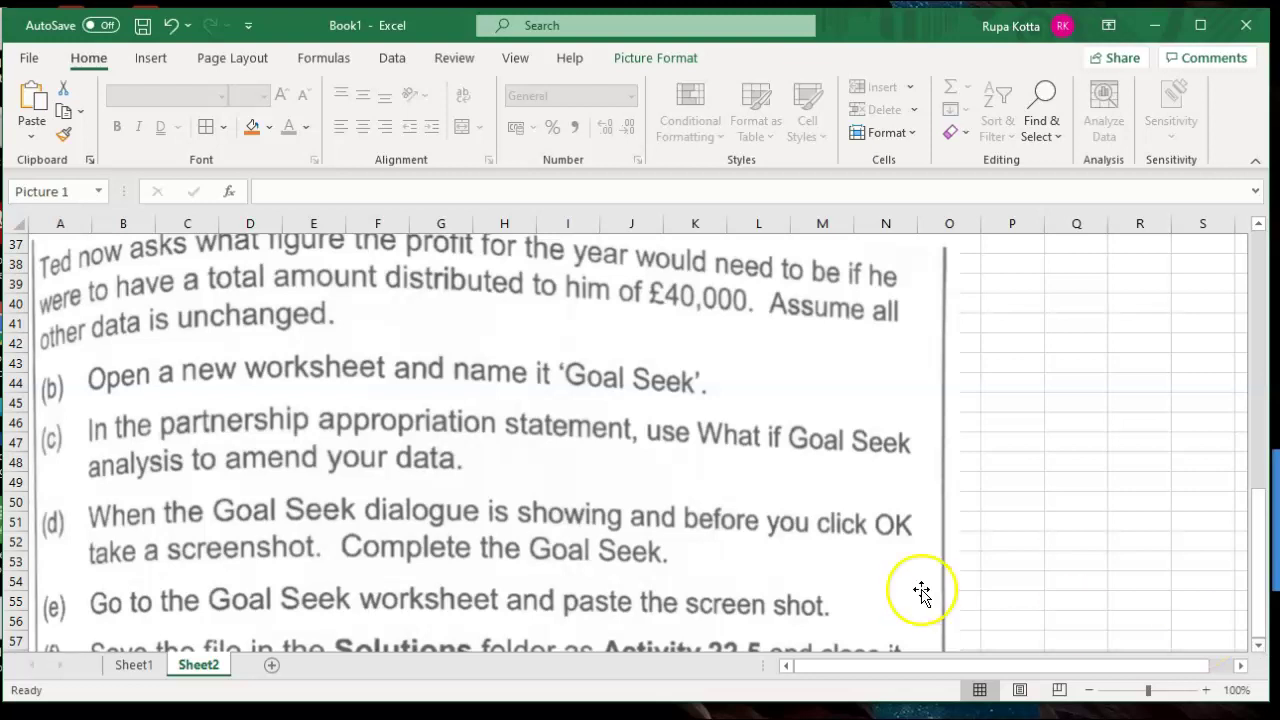
pyautogui.click(136, 666)
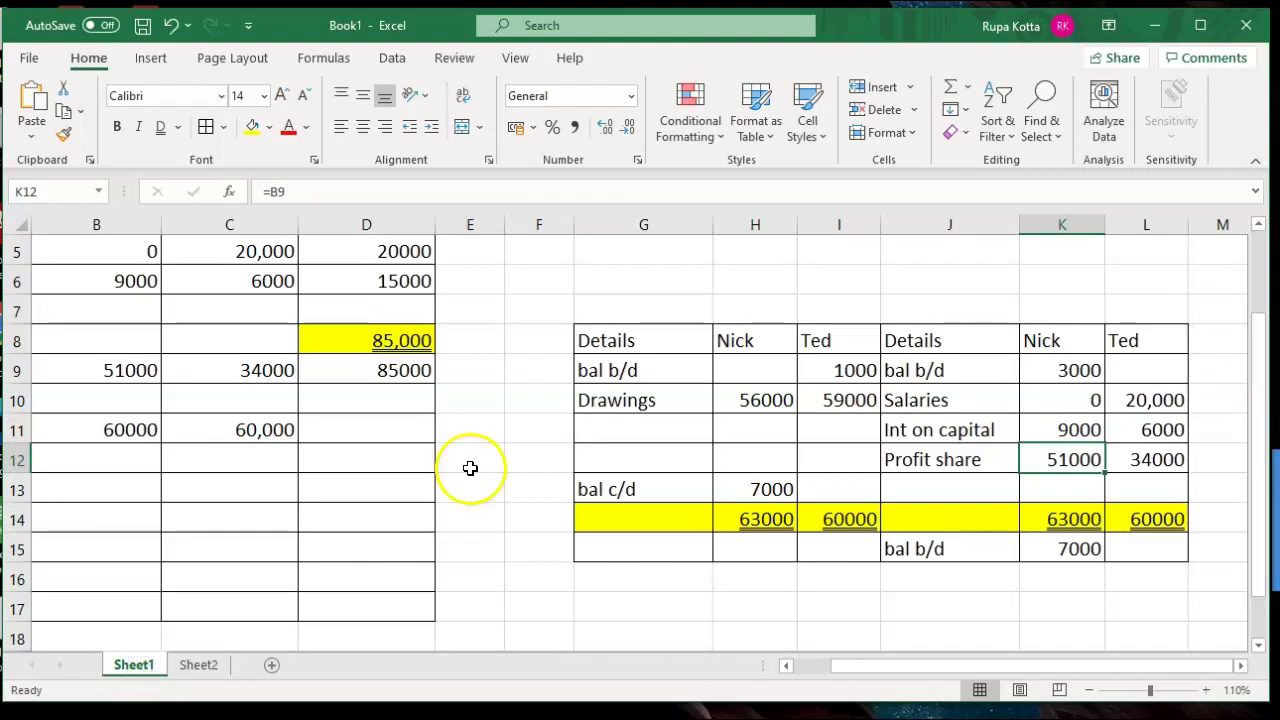
pyautogui.moveTo(872, 667); pyautogui.dragTo(828, 669)
pyautogui.moveTo(1260, 463); pyautogui.dragTo(1260, 392)
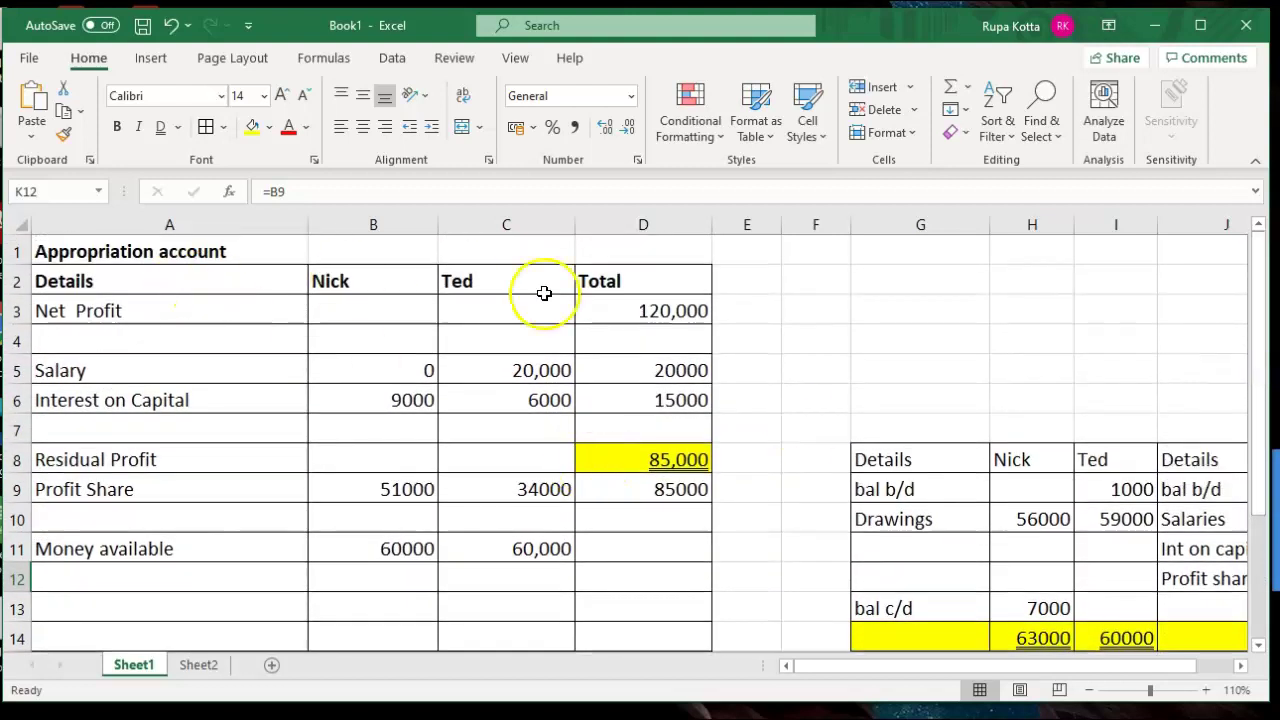
pyautogui.click(499, 488)
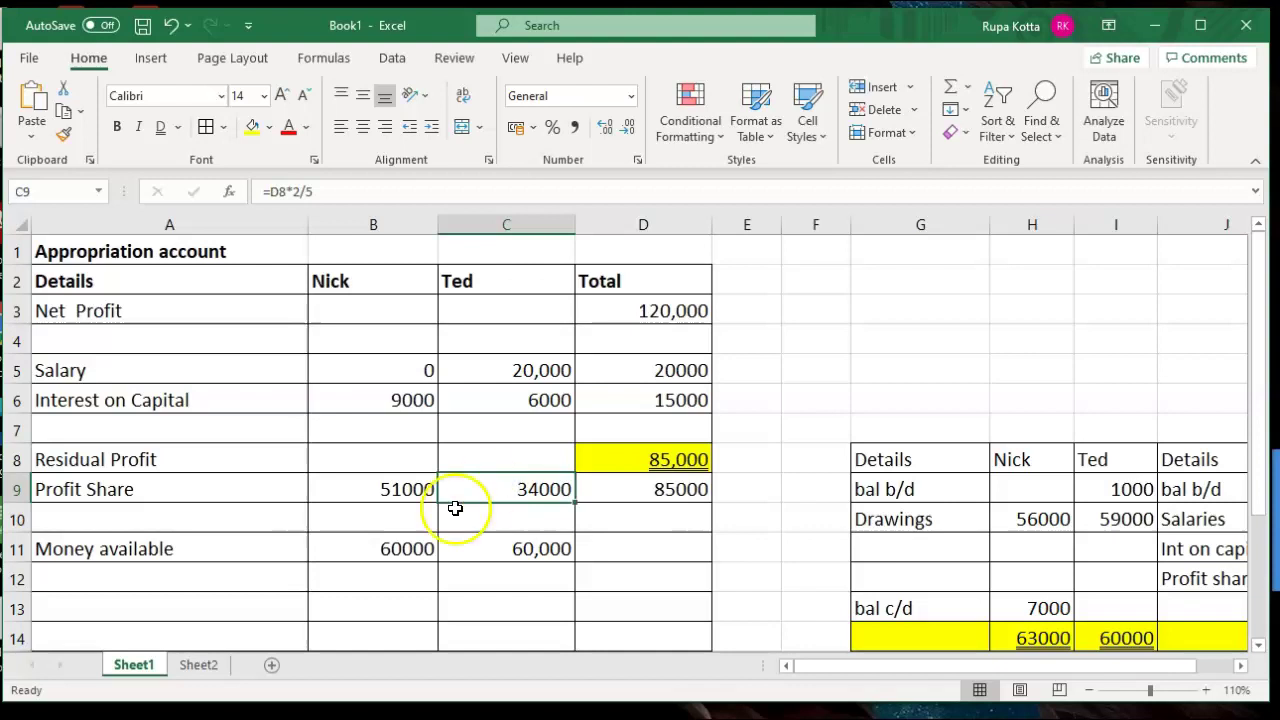
pyautogui.click(203, 665)
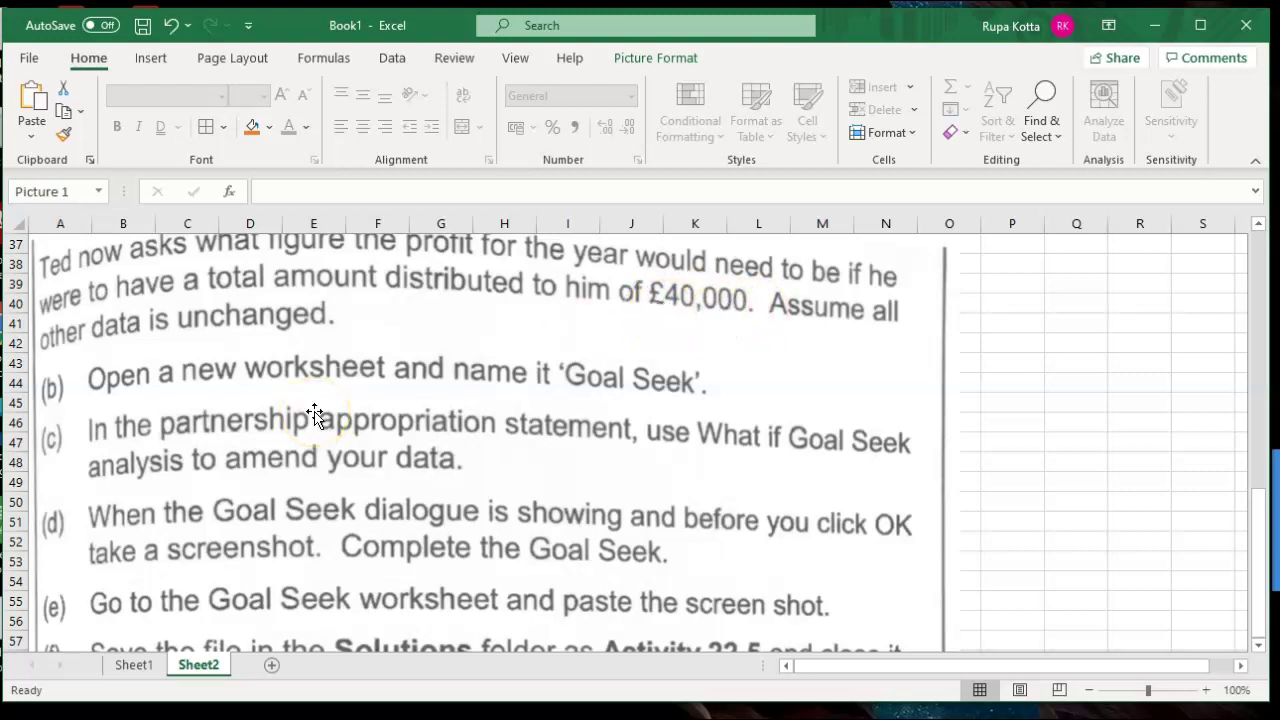
pyautogui.click(1260, 226)
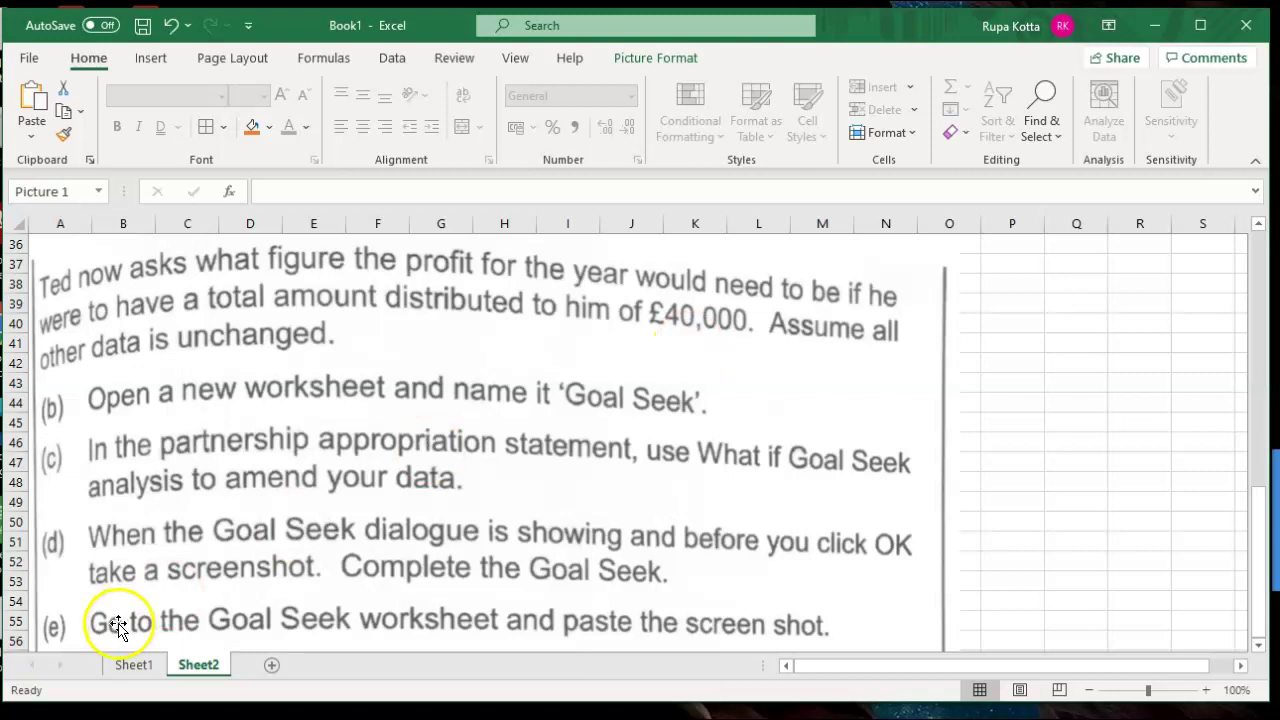
# Check the profit share in C9 and the net profit input in D3 on Sheet1 as the Goal Seek cells.
pyautogui.click(135, 666)
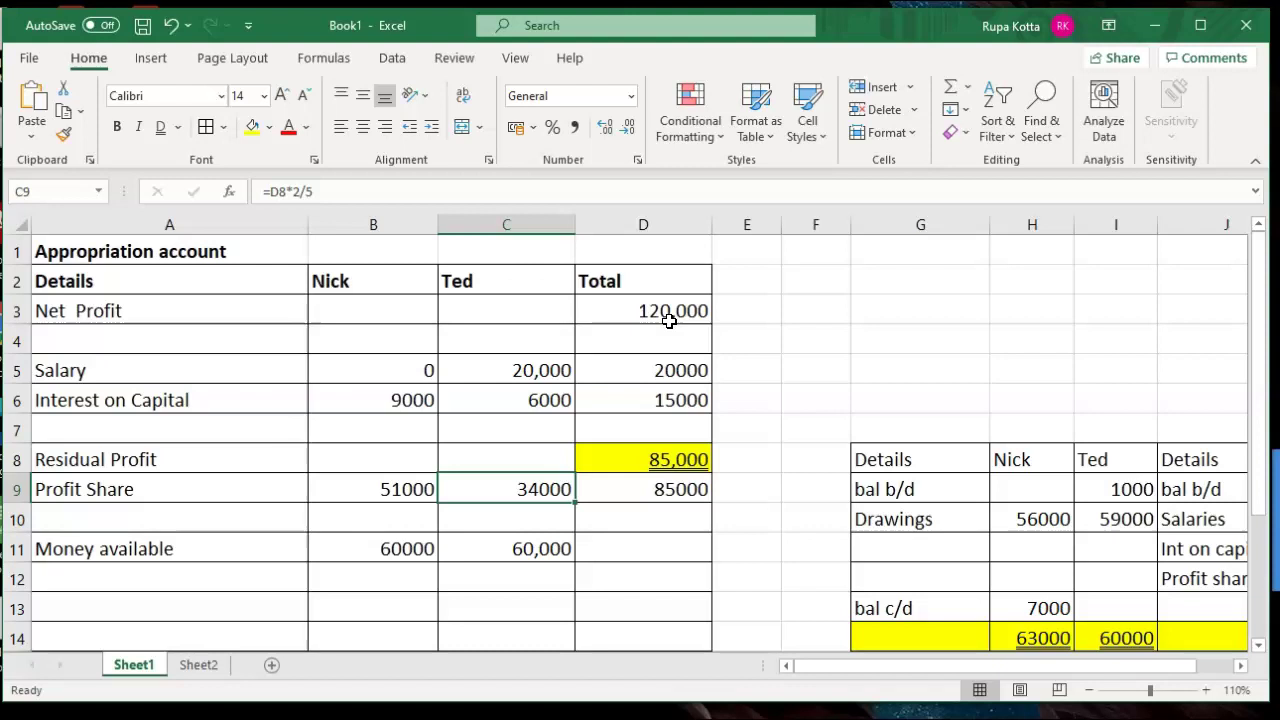
pyautogui.click(513, 488)
pyautogui.click(670, 314)
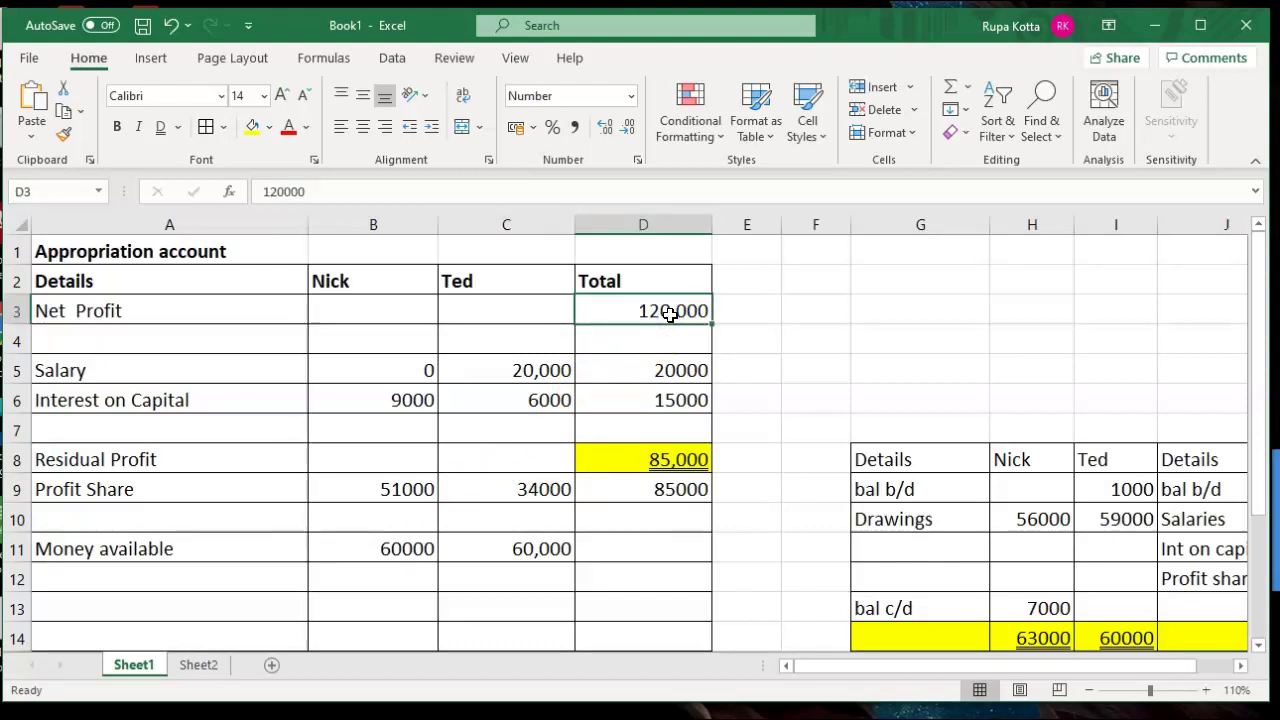
pyautogui.click(631, 304)
# Start a Goal Seek on the profit share in C9 with a target value of 40000.
pyautogui.click(507, 494)
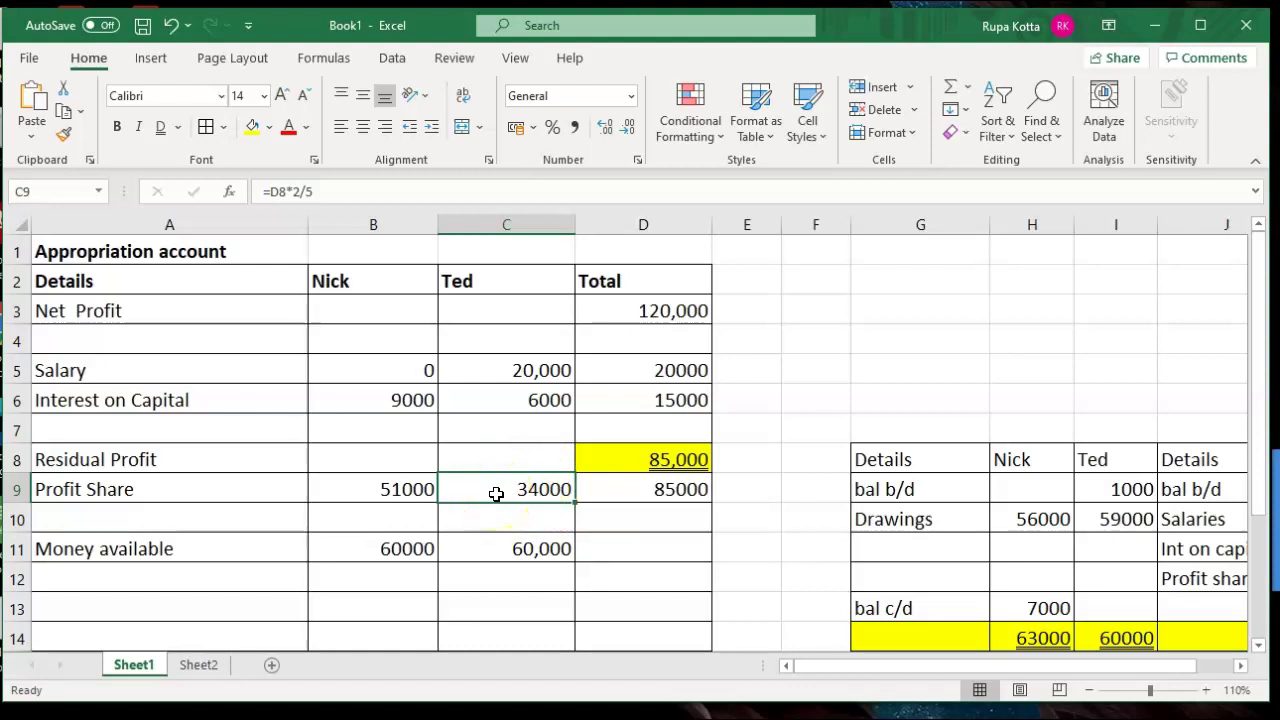
pyautogui.click(402, 58)
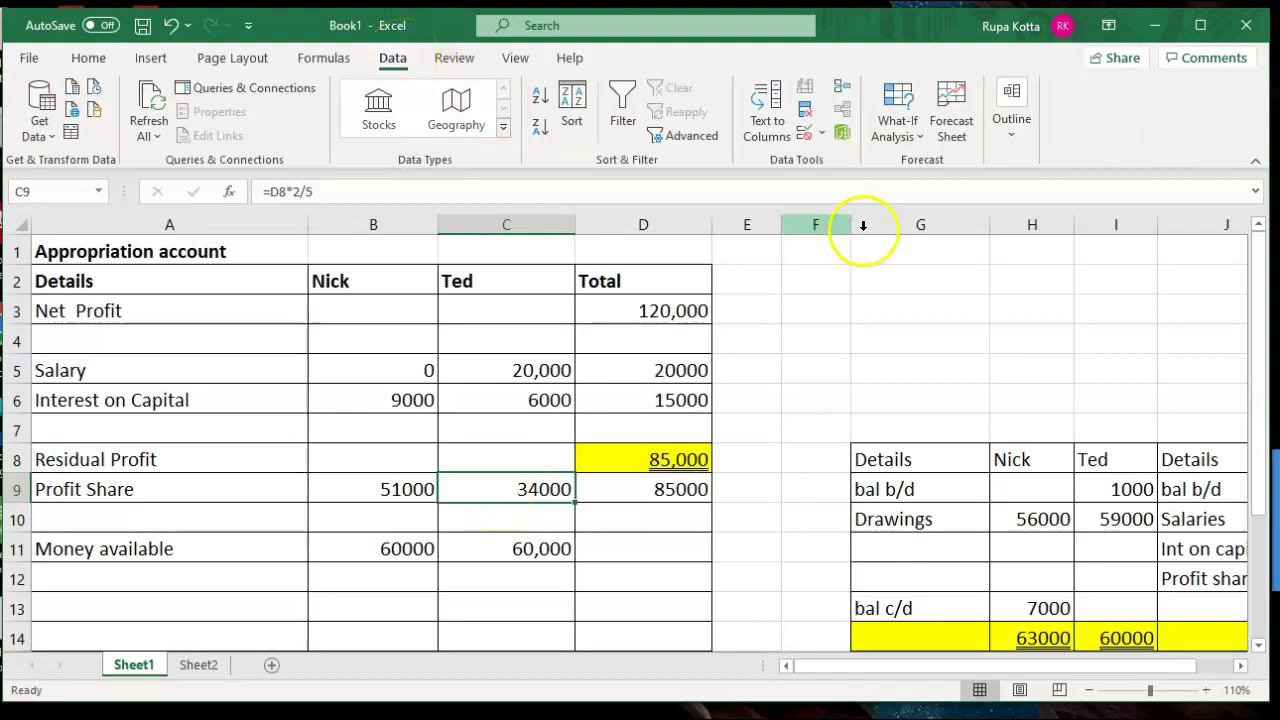
pyautogui.click(915, 138)
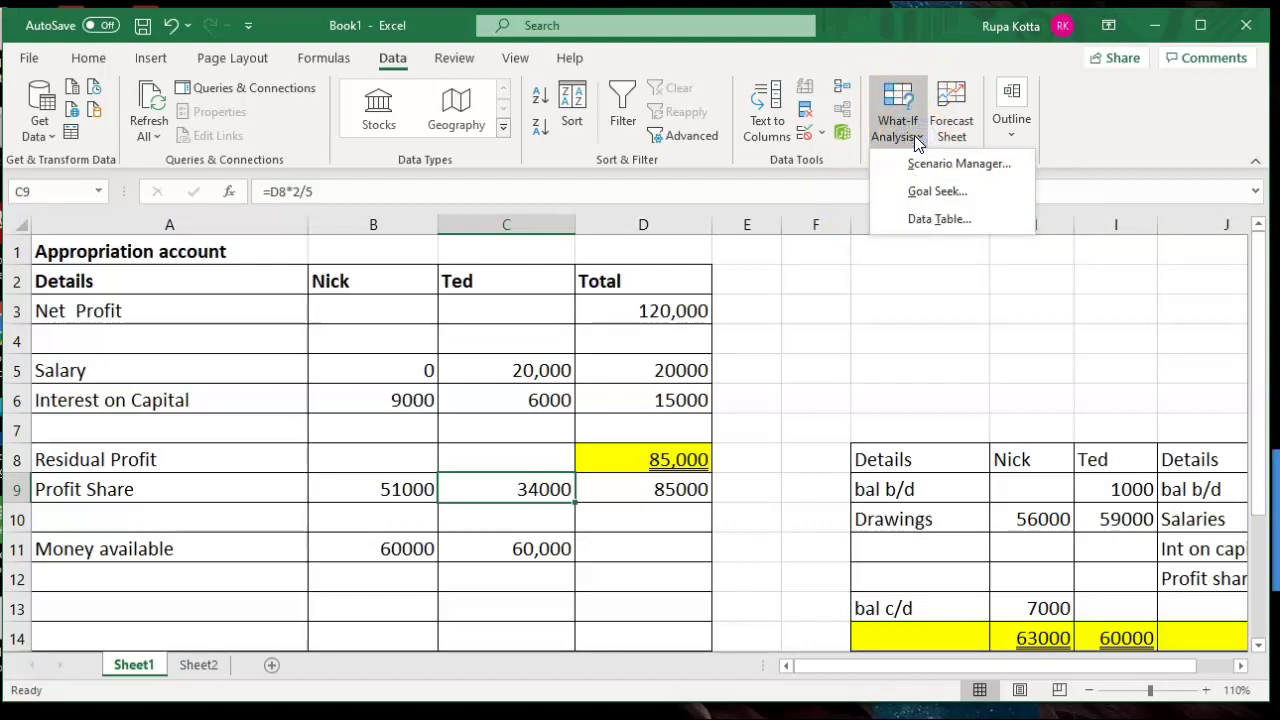
pyautogui.click(919, 195)
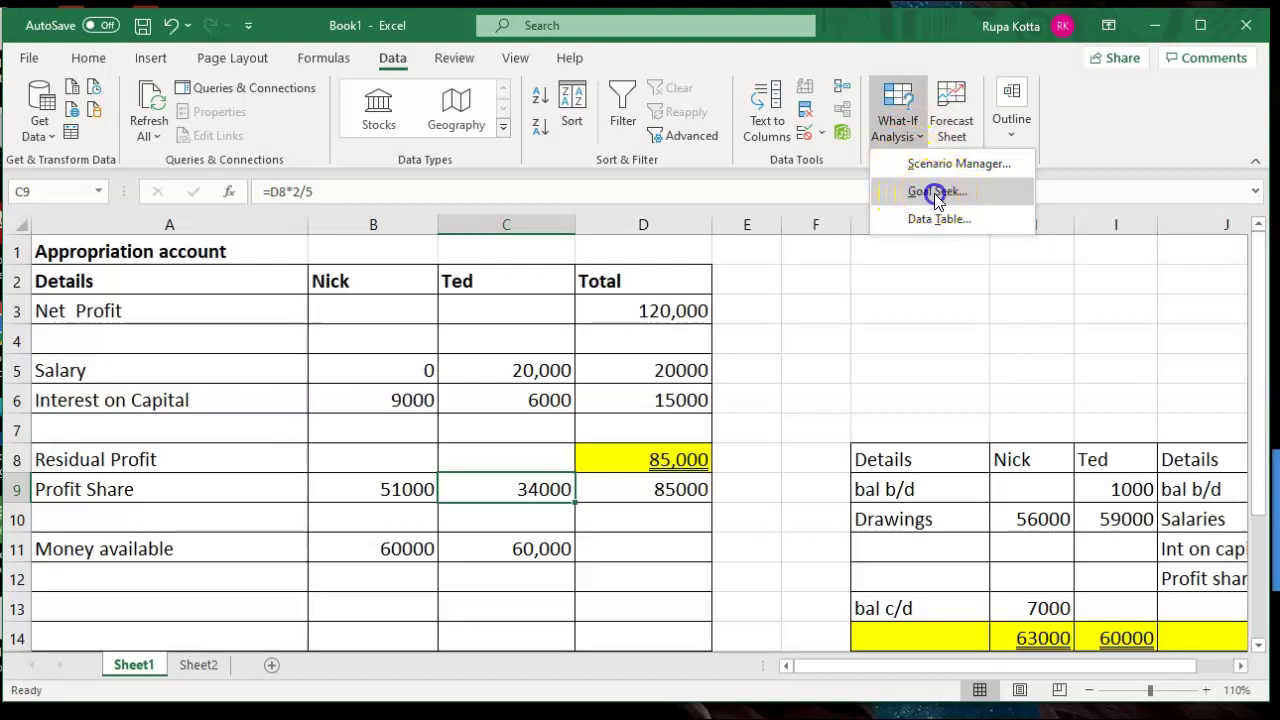
pyautogui.click(1014, 265)
pyautogui.moveTo(985, 240); pyautogui.dragTo(836, 267)
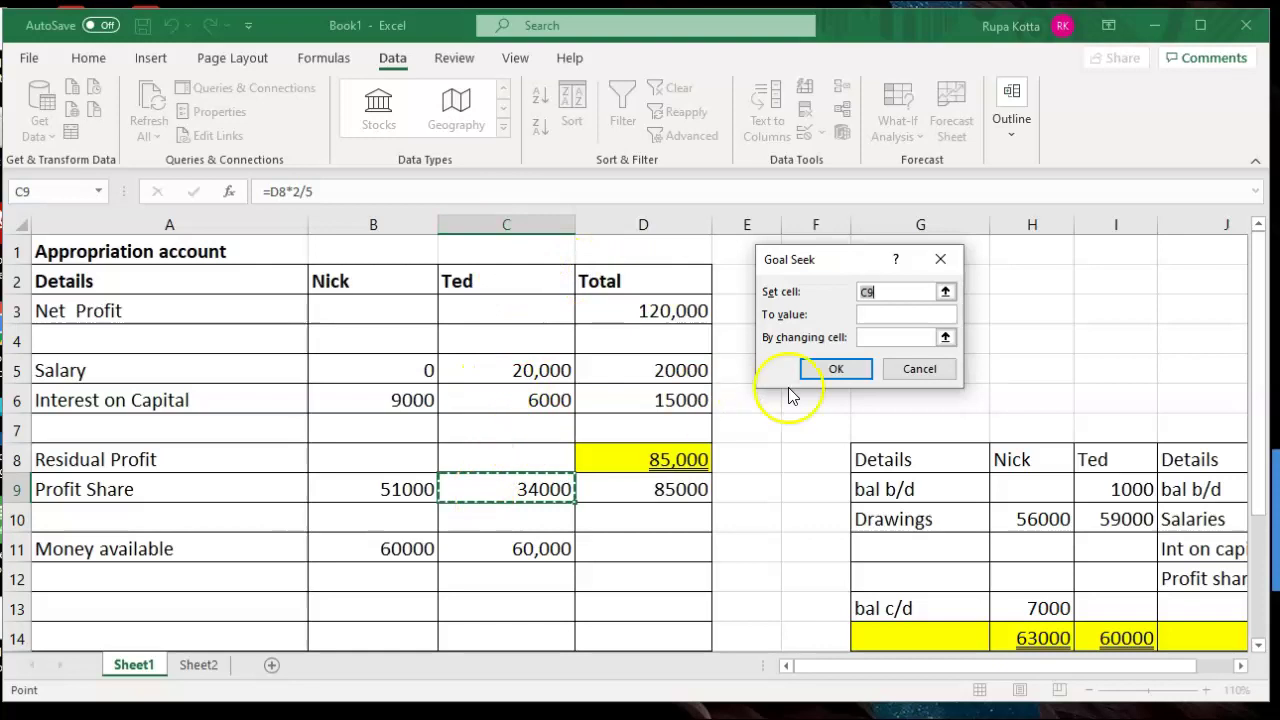
pyautogui.click(872, 315)
pyautogui.write('40000')
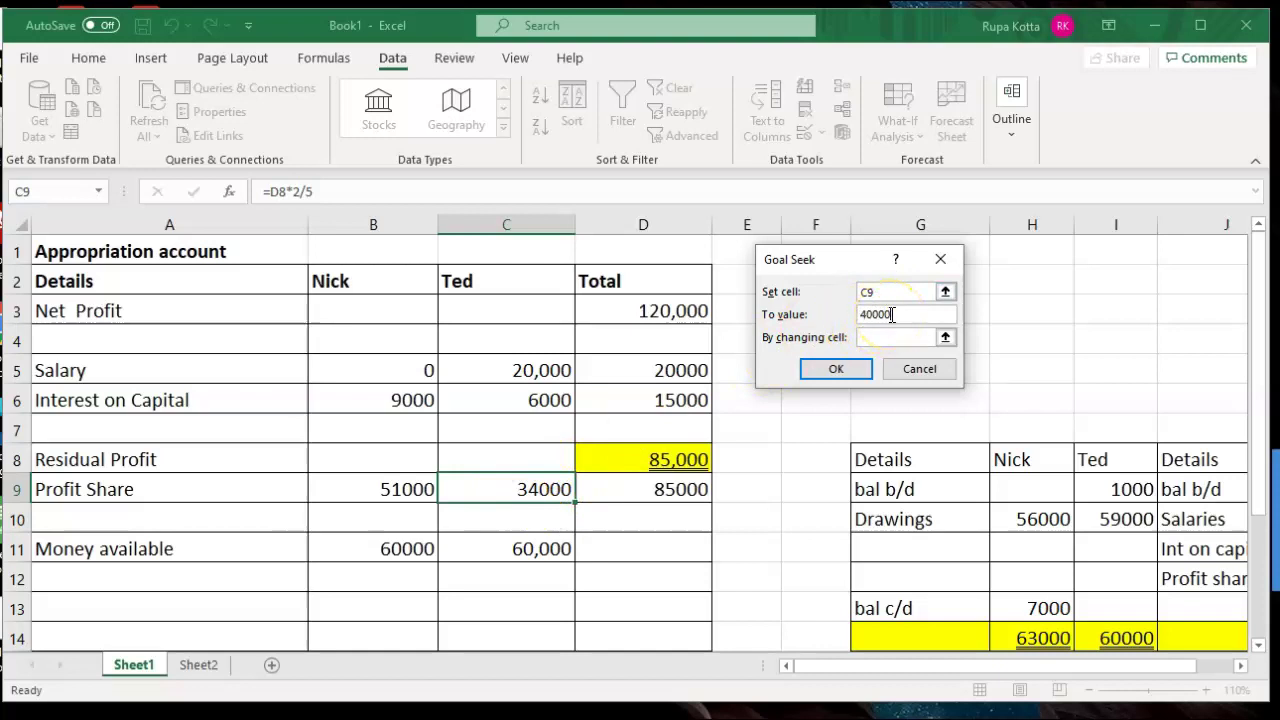
# Set the net profit cell D3 as the changing cell, run the Goal Seek and keep its solution.
pyautogui.click(672, 302)
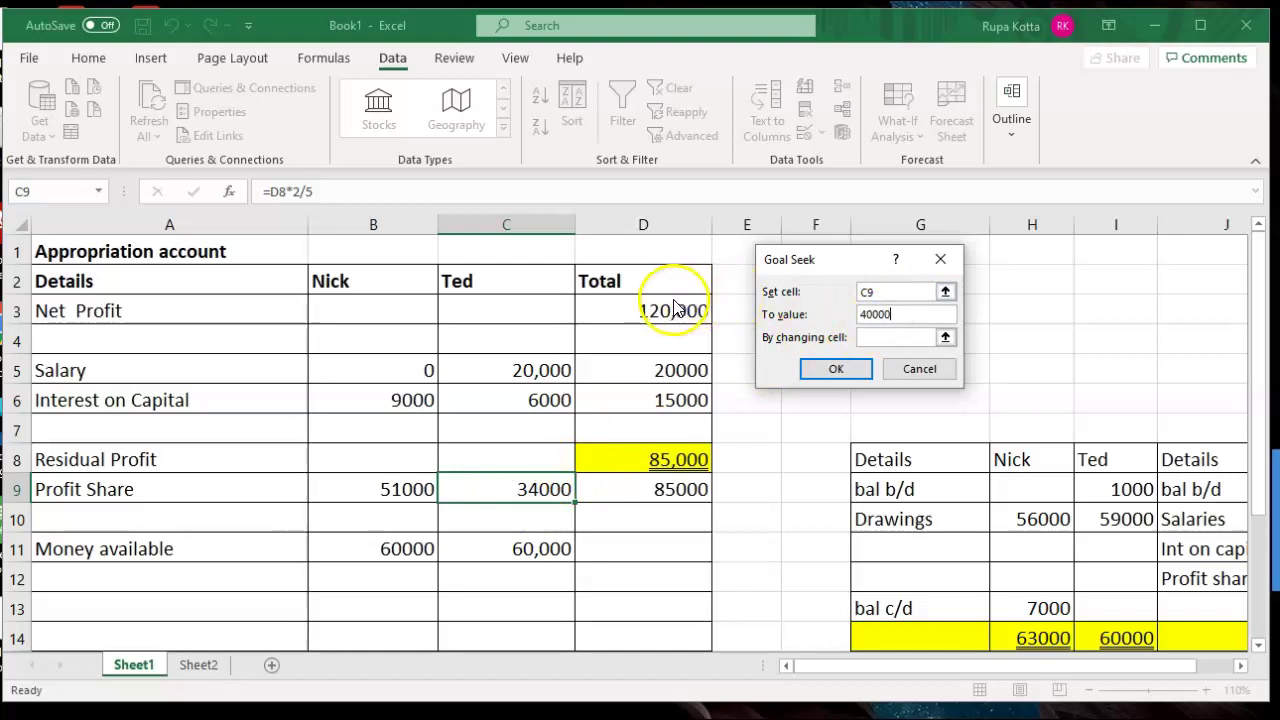
pyautogui.click(863, 337)
pyautogui.click(667, 308)
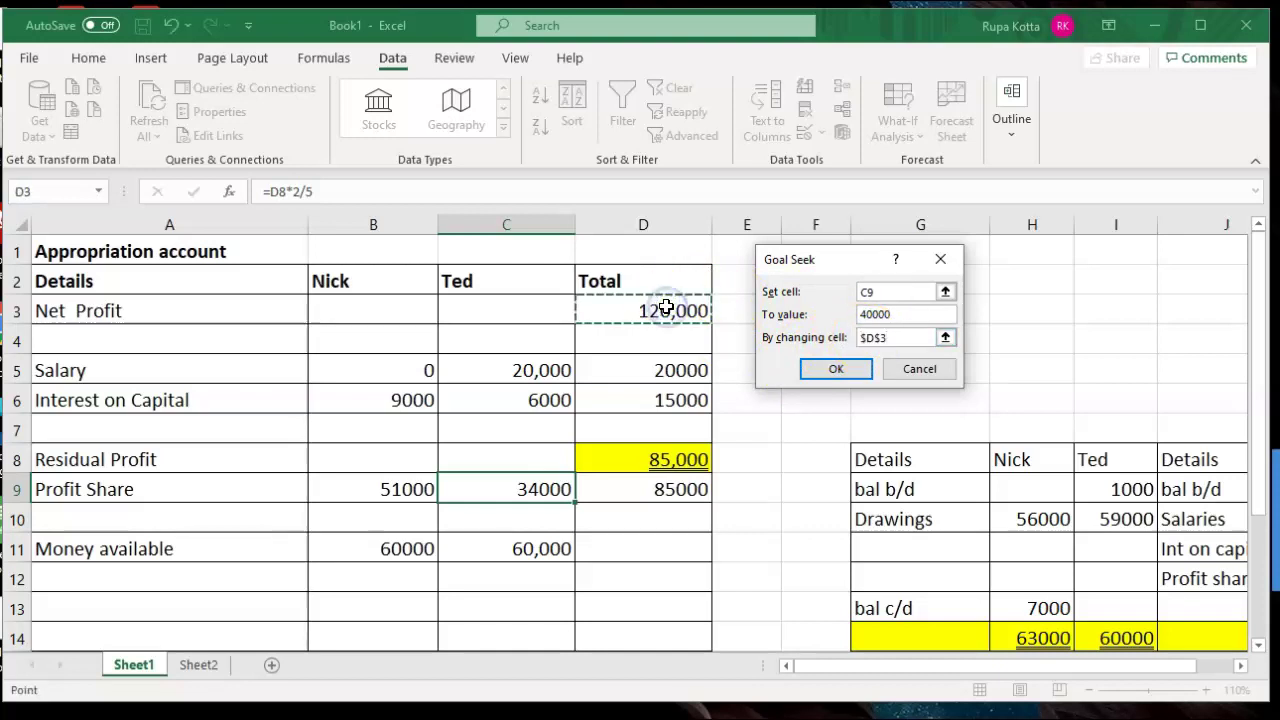
pyautogui.click(666, 307)
pyautogui.click(506, 486)
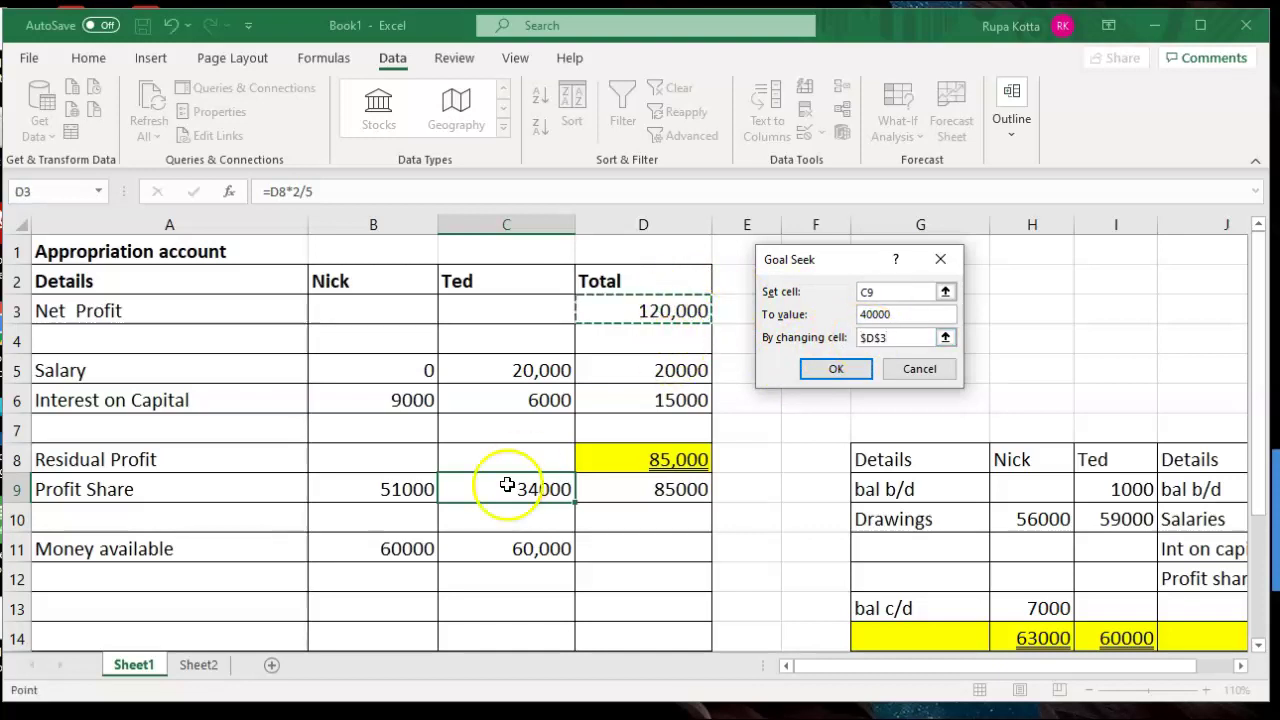
pyautogui.click(893, 317)
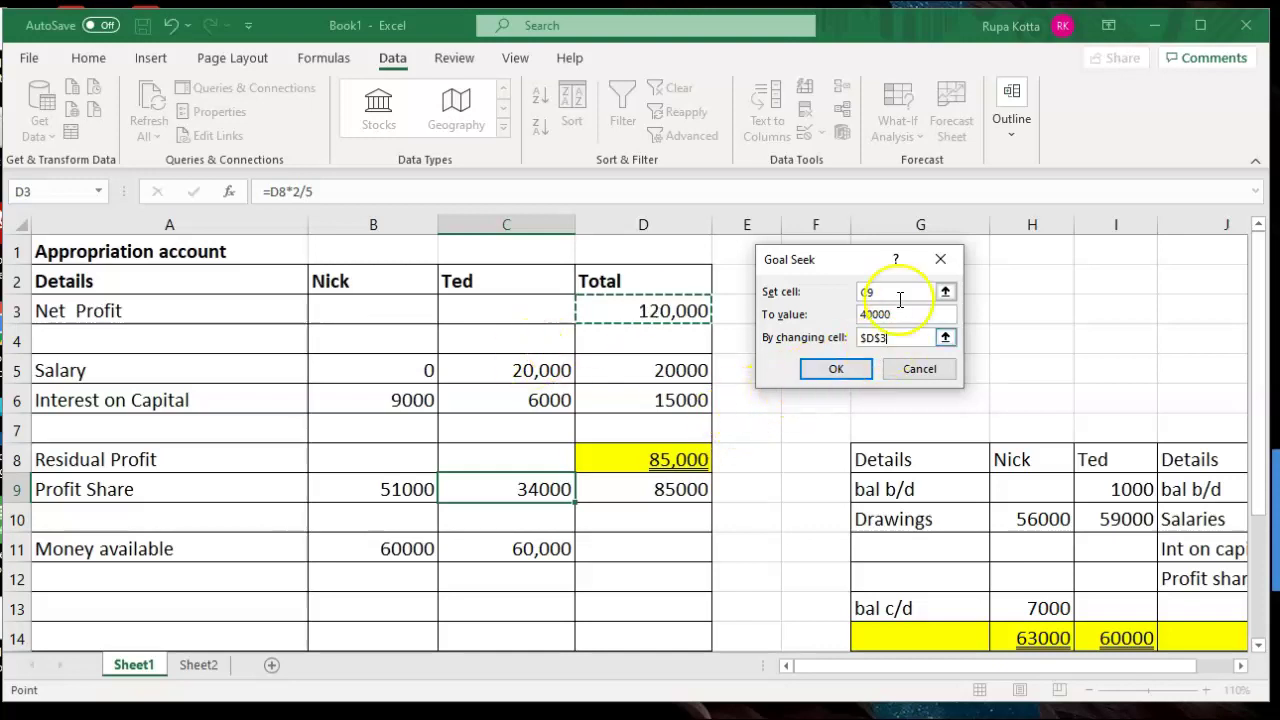
pyautogui.click(830, 369)
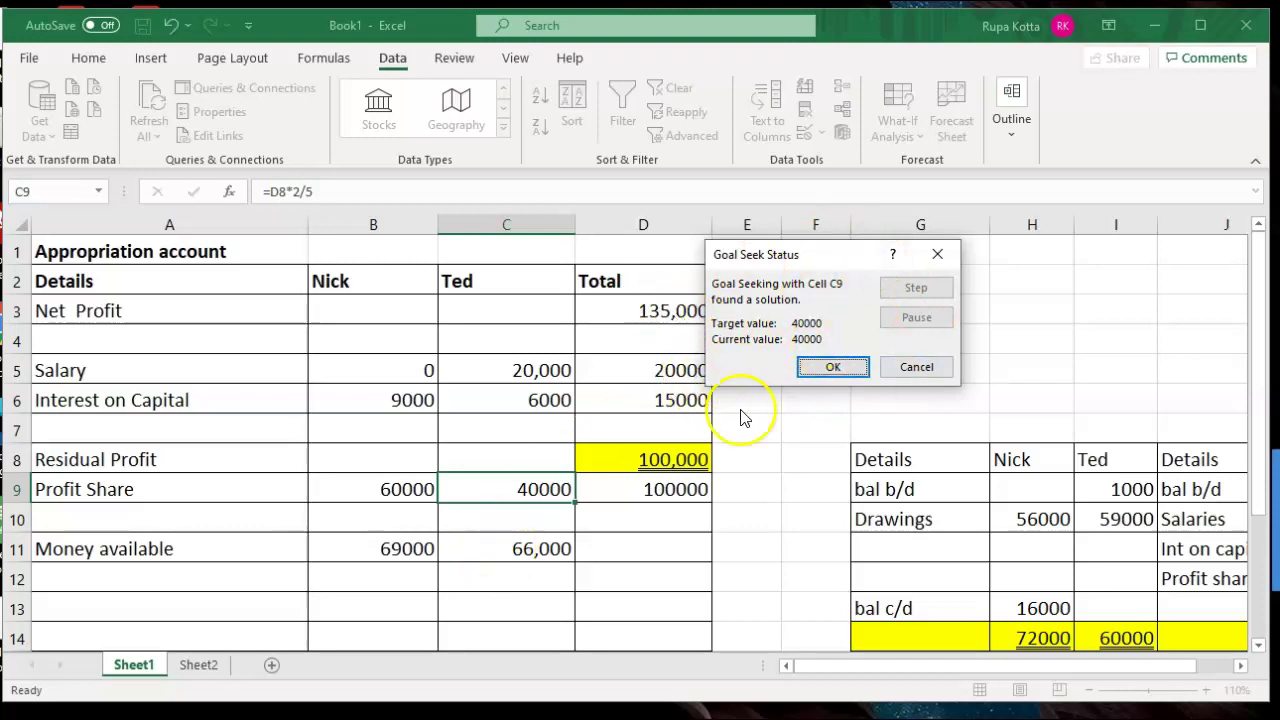
pyautogui.click(812, 366)
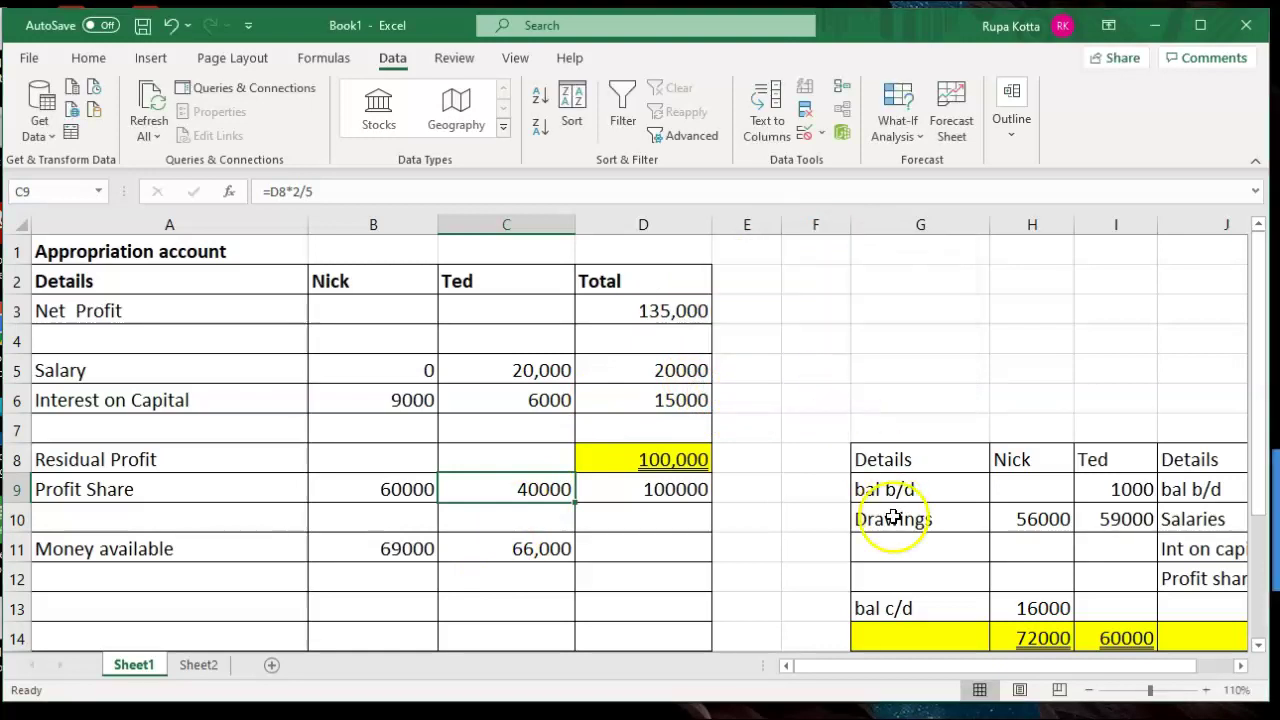
# Review the partners' current accounts after the Goal Seek and reread the remaining tasks on Sheet2.
pyautogui.moveTo(842, 668); pyautogui.dragTo(905, 665)
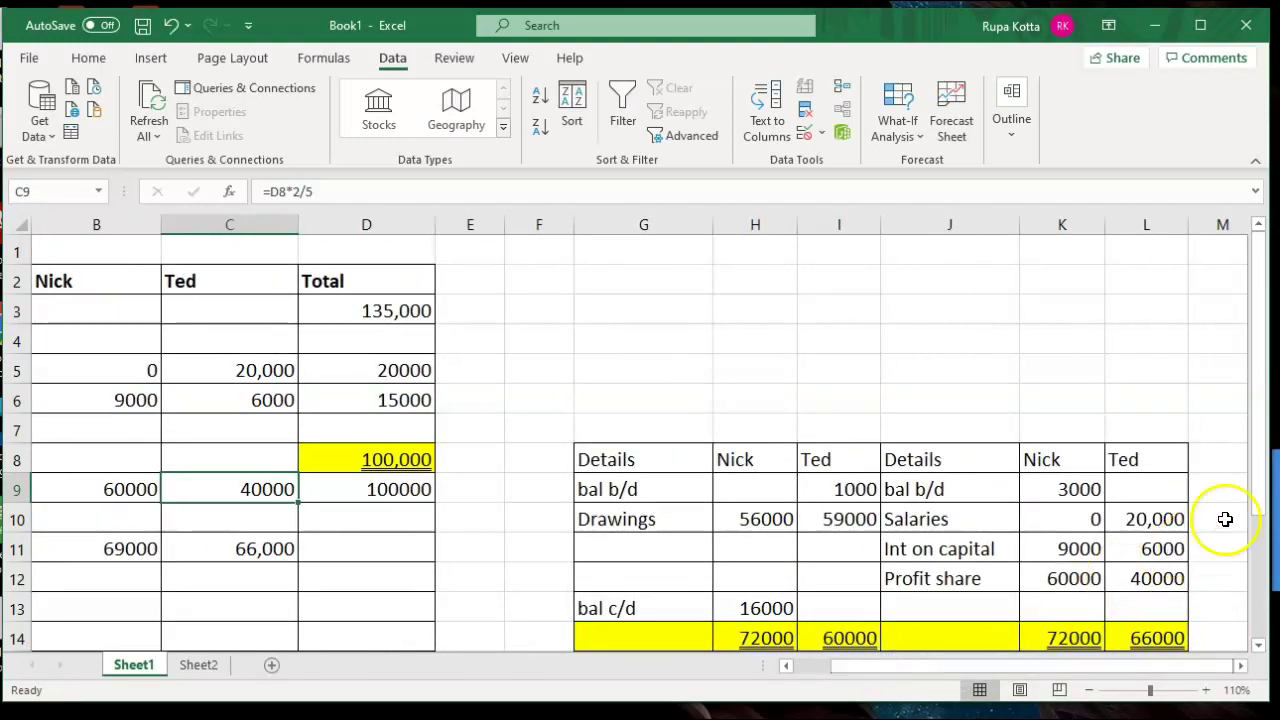
pyautogui.moveTo(1268, 491); pyautogui.dragTo(1266, 556)
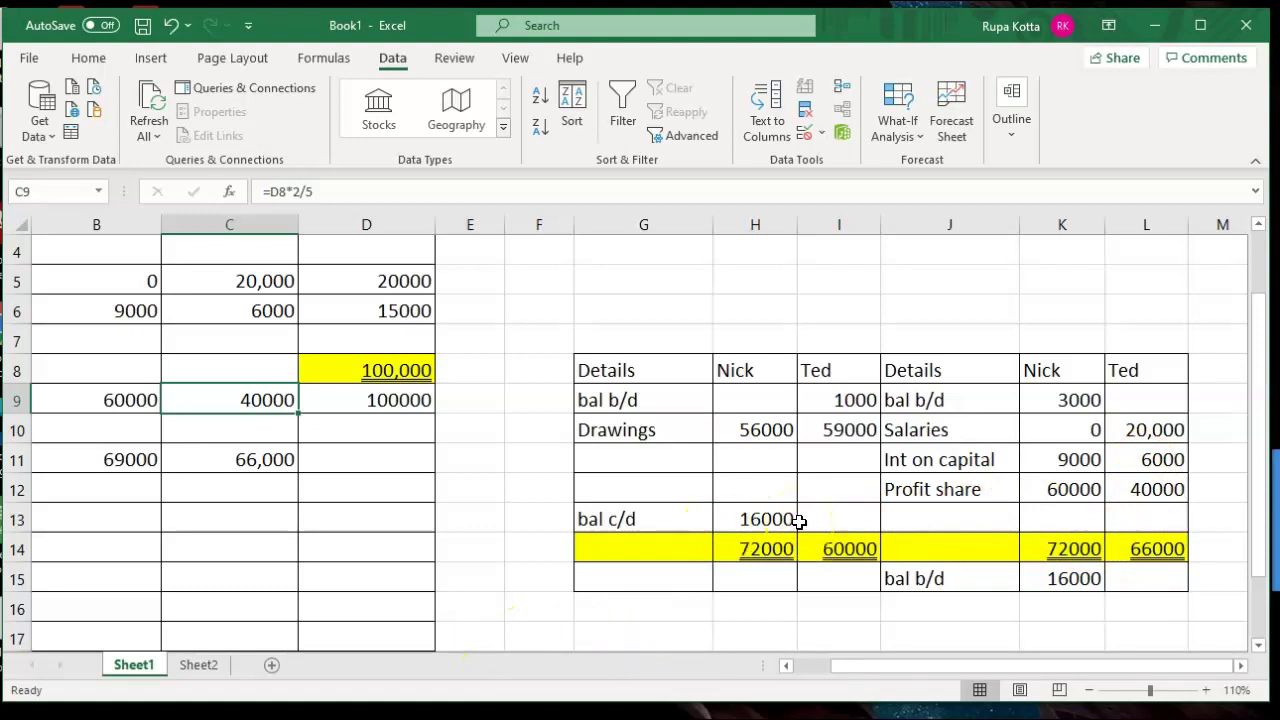
pyautogui.click(198, 666)
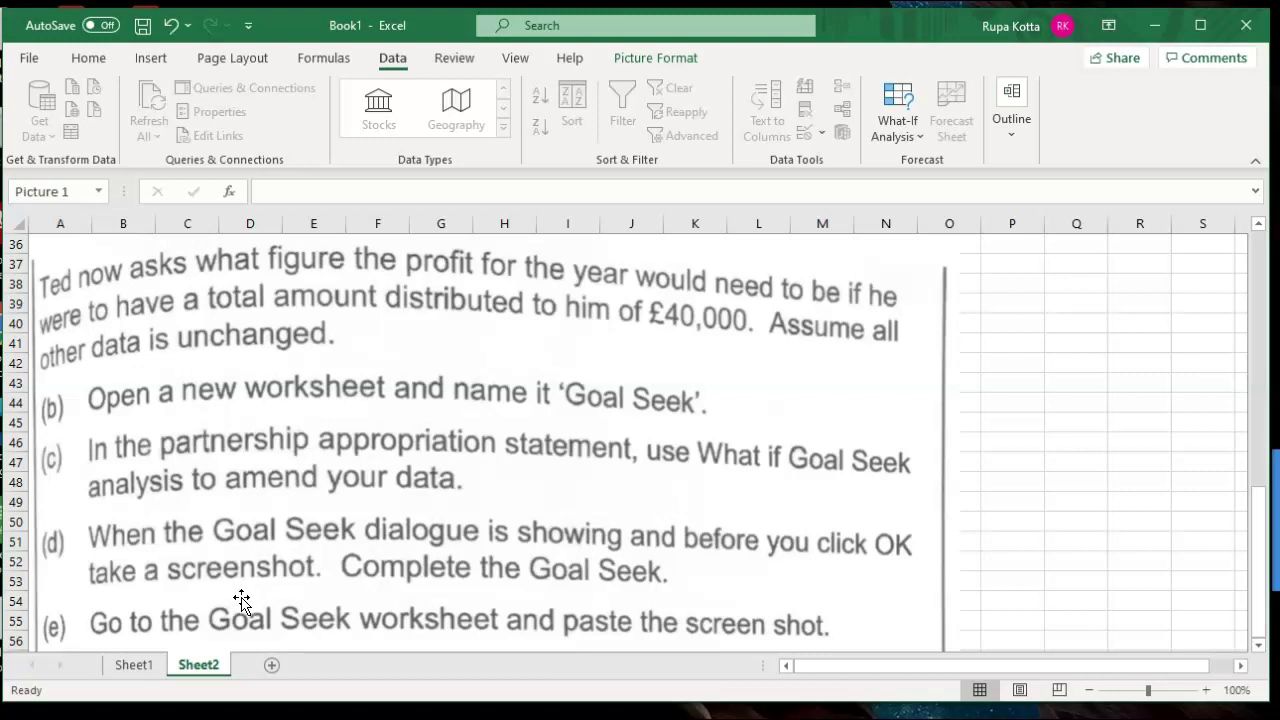
# Add a new worksheet after Sheet2 and name it "Goal seek".
pyautogui.click(271, 668)
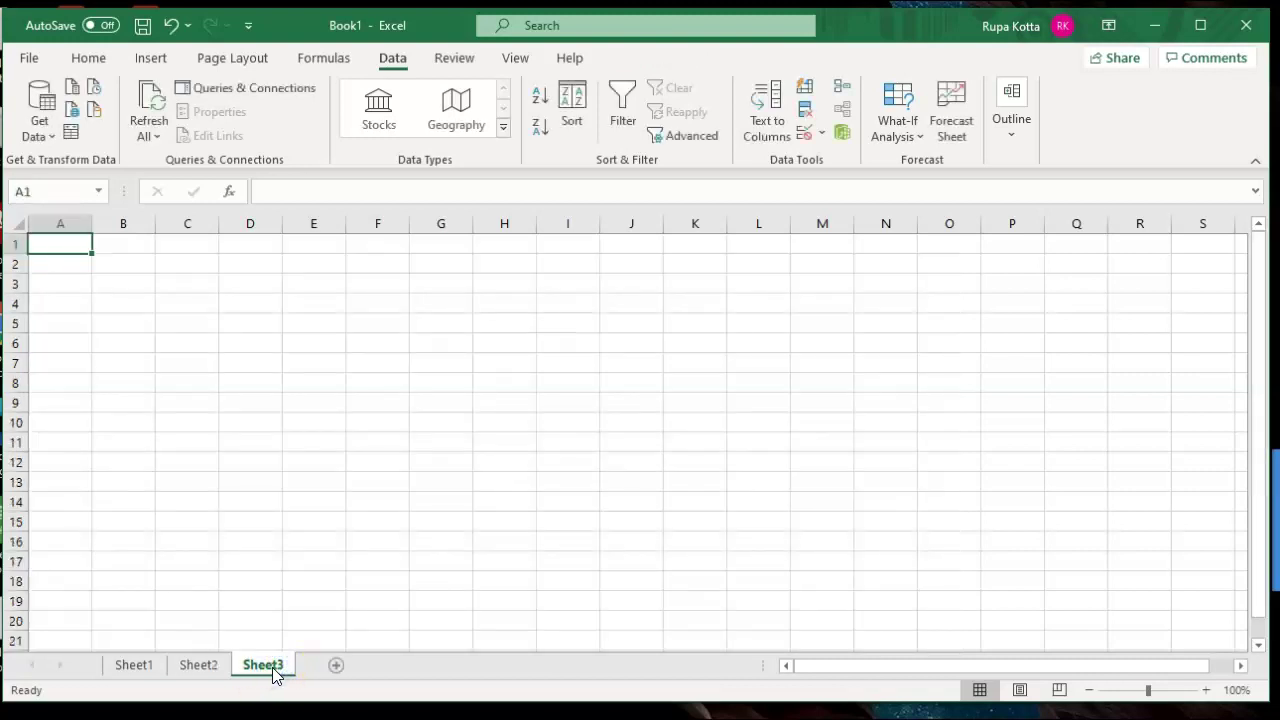
pyautogui.doubleClick(273, 666)
pyautogui.write('Goal seek')
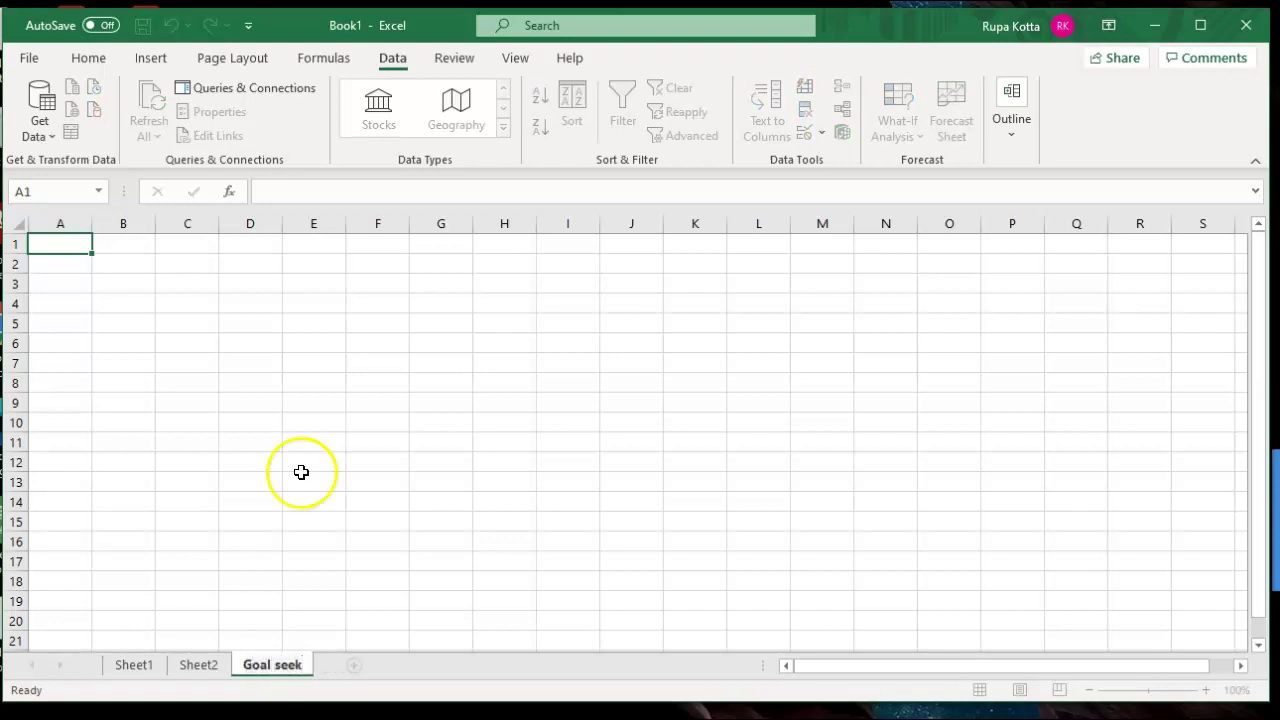
# Paste the copied screenshot of the Goal Seek dialog at B2 of the Goal seek sheet and zoom the sheet out to 70%.
pyautogui.click(116, 266)
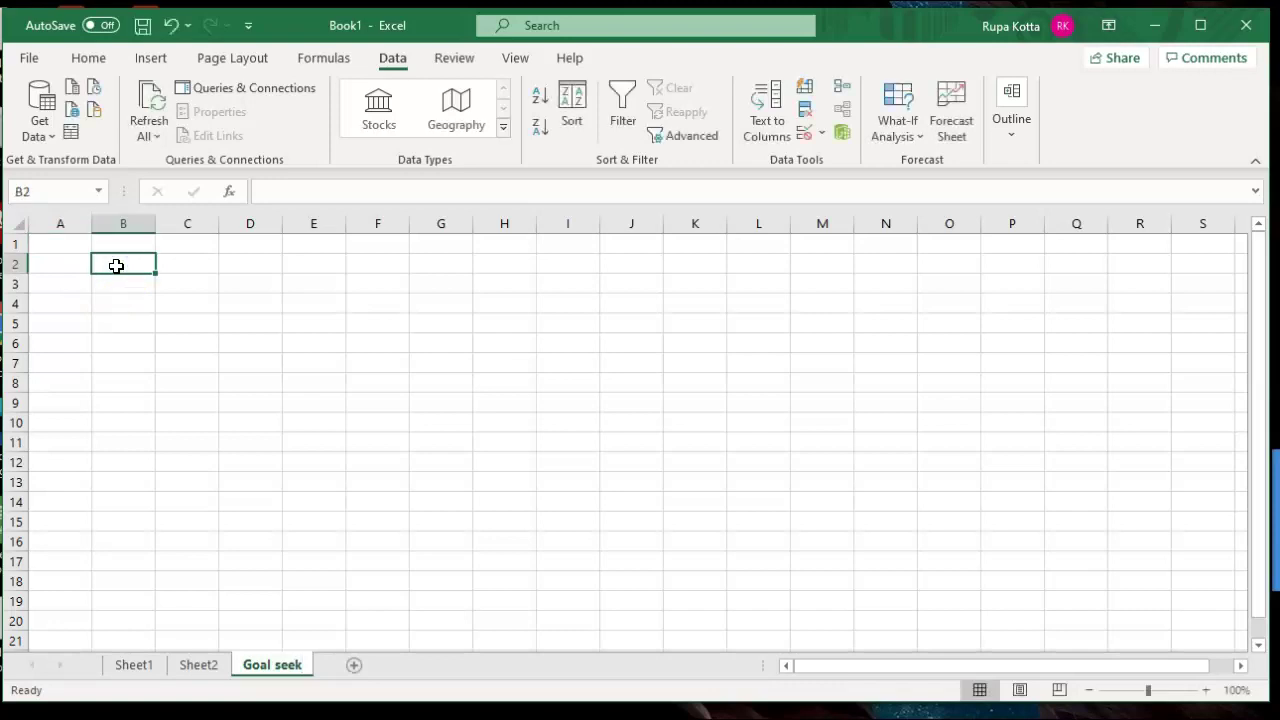
pyautogui.hotkey('ctrl', 'v')
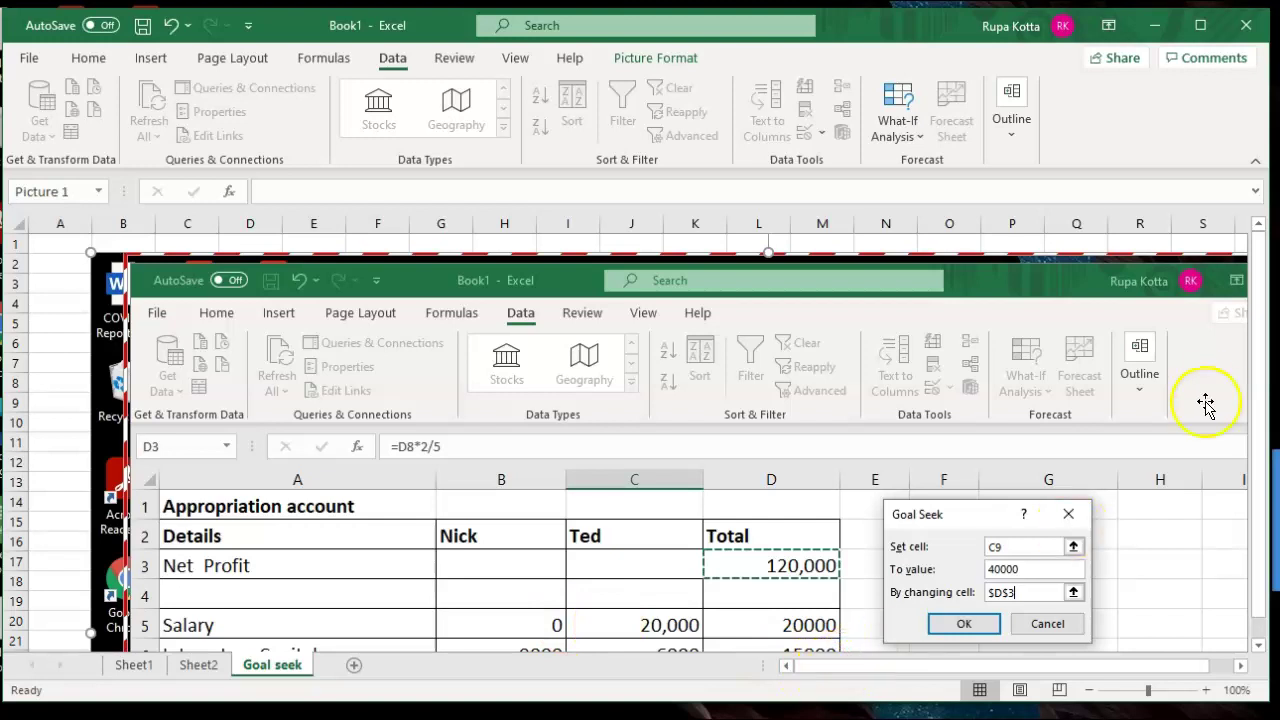
pyautogui.moveTo(1262, 368); pyautogui.dragTo(1265, 395)
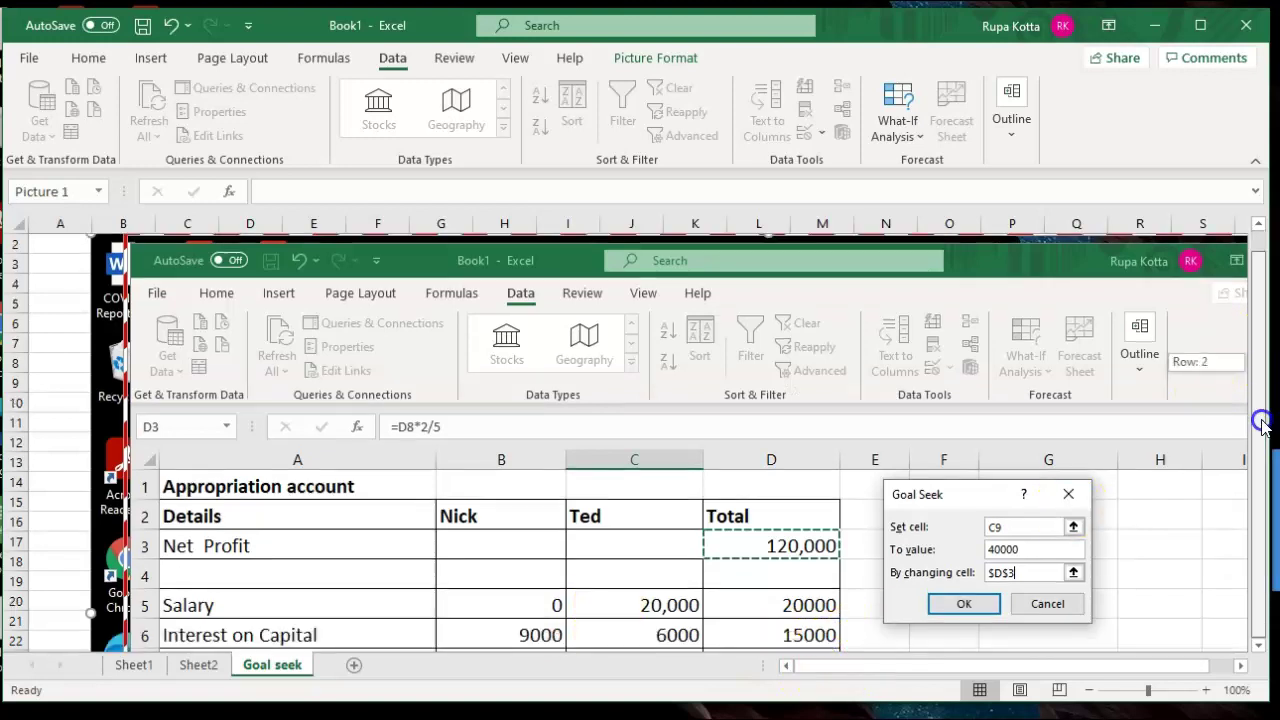
pyautogui.moveTo(1262, 512); pyautogui.dragTo(1260, 514)
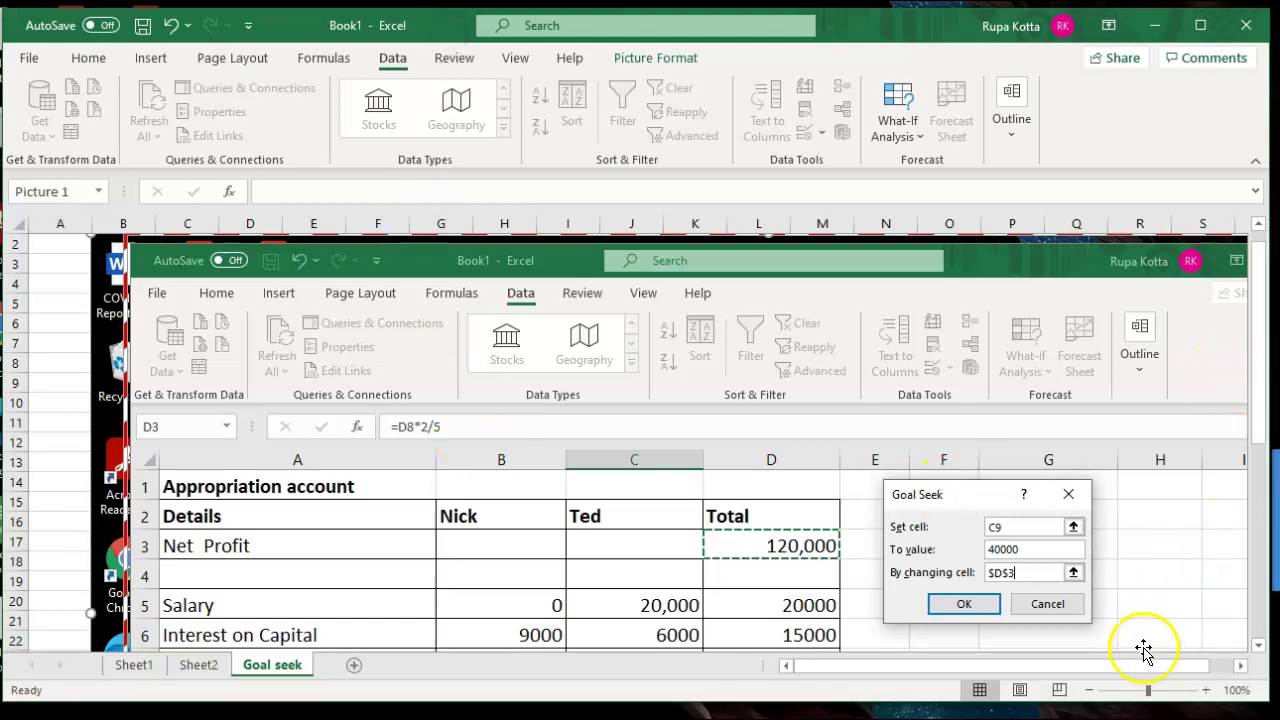
pyautogui.click(1089, 690)
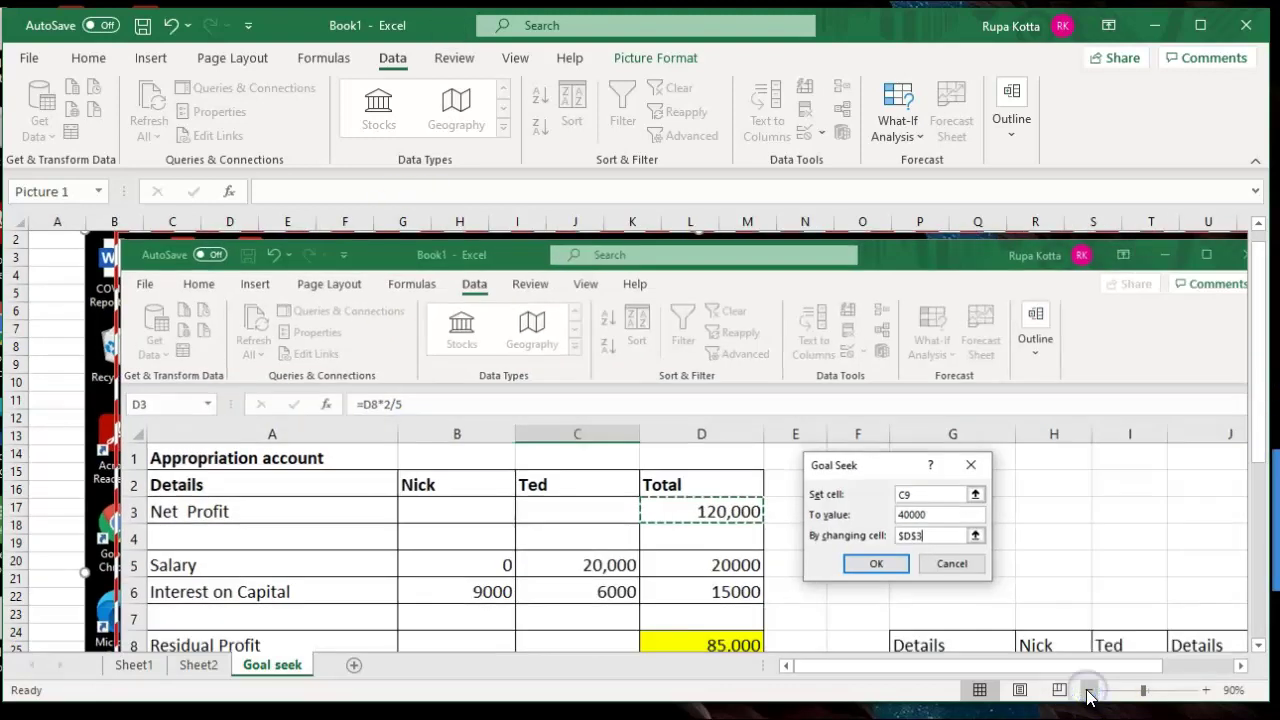
pyautogui.click(1089, 690)
pyautogui.click(1089, 690)
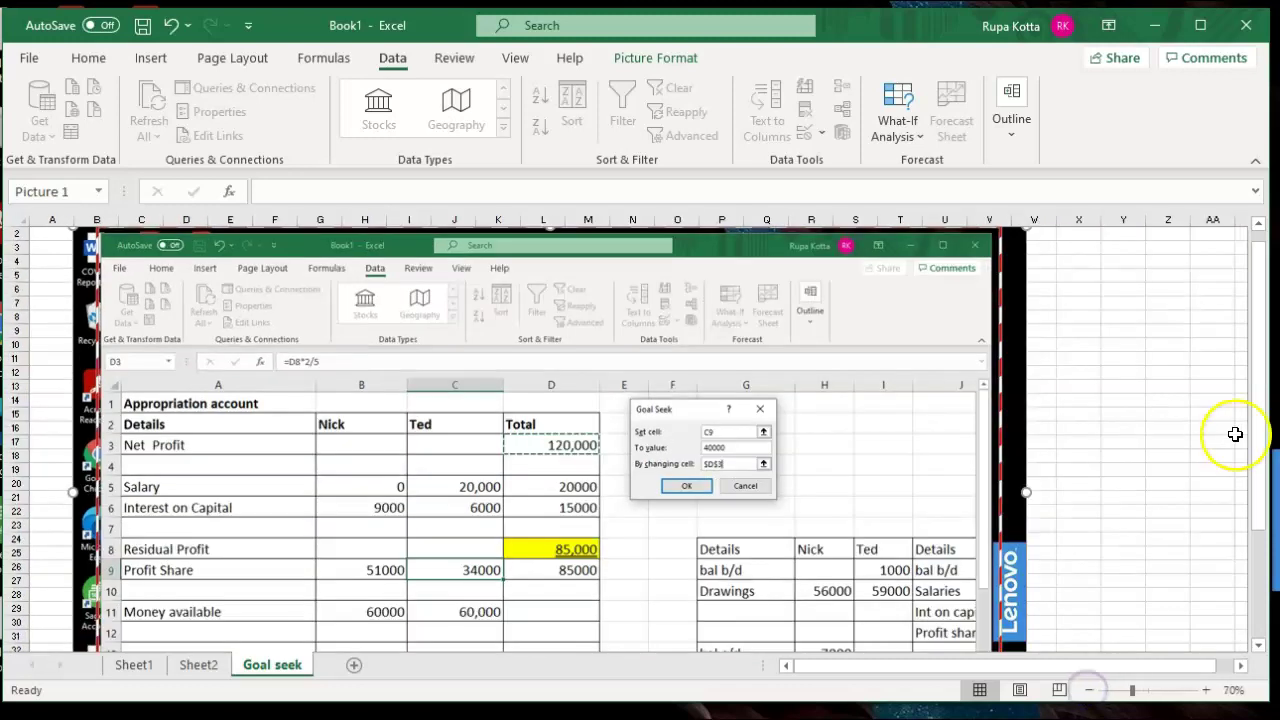
pyautogui.moveTo(1264, 392); pyautogui.dragTo(1264, 400)
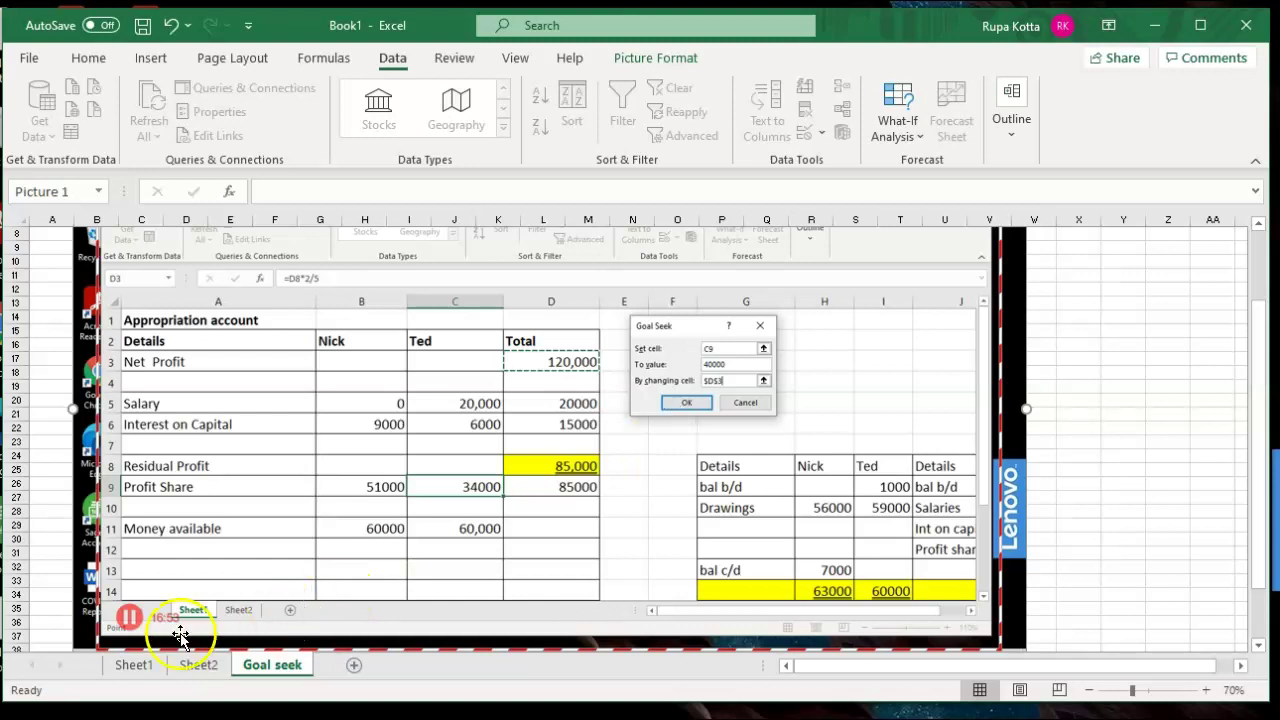
# Compare the recalculated appropriation account on Sheet1 with the pasted screenshot on the Goal seek sheet.
pyautogui.click(138, 665)
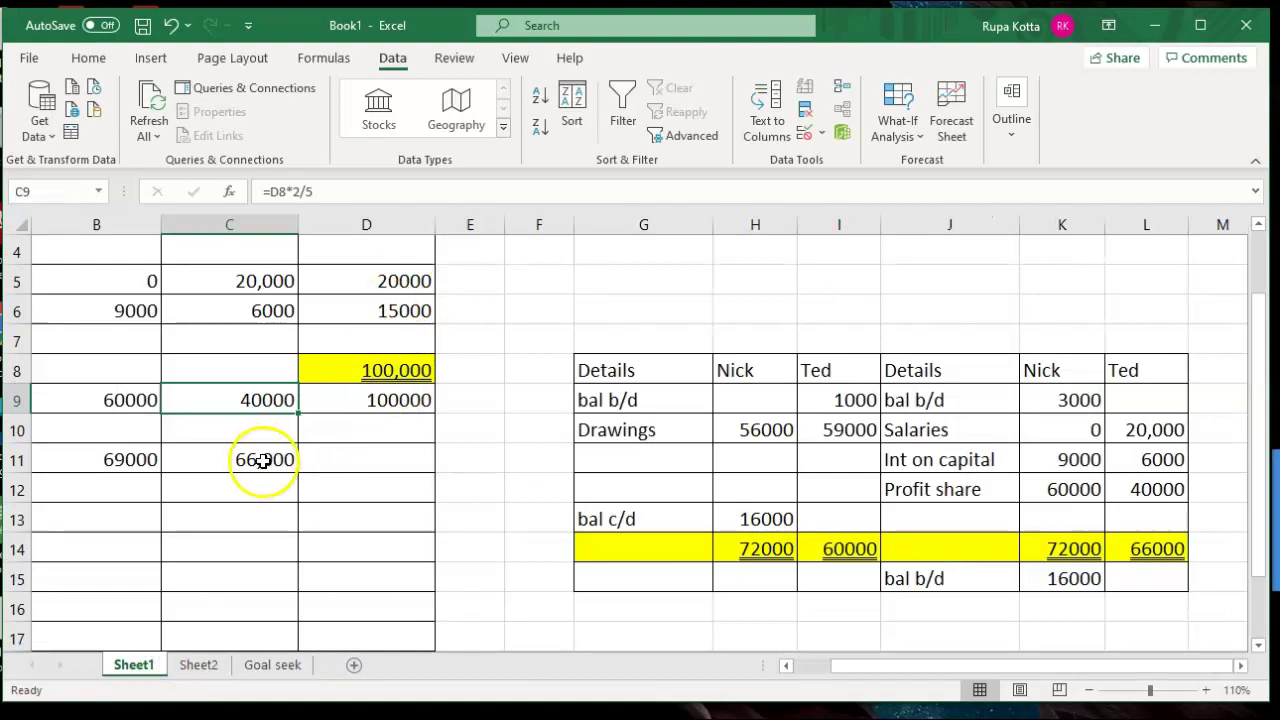
pyautogui.moveTo(1258, 409); pyautogui.dragTo(1257, 300)
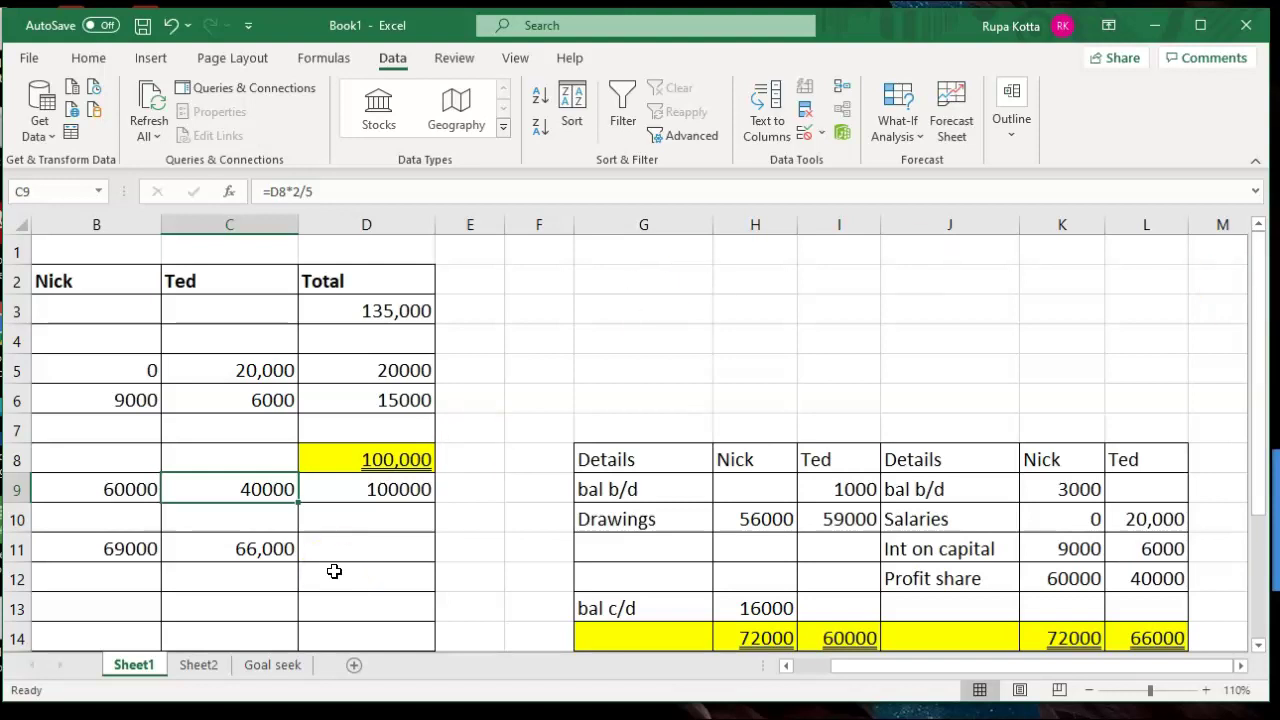
pyautogui.click(272, 664)
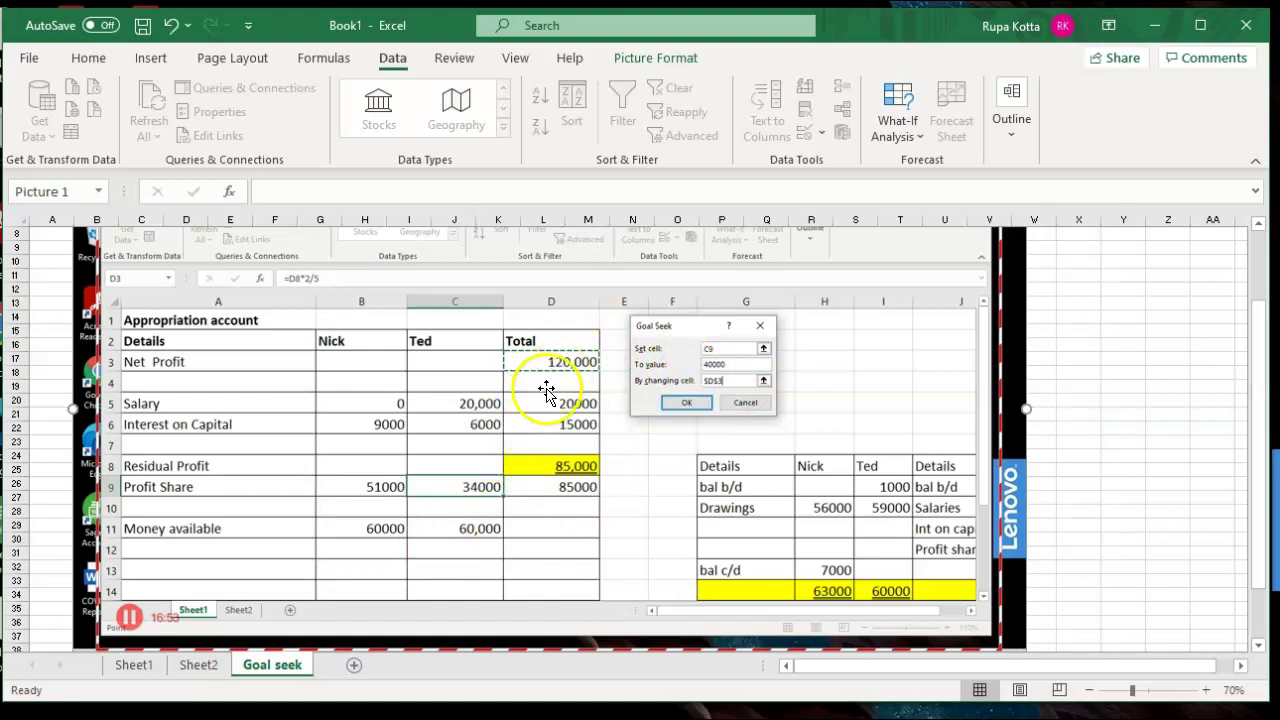
# Review the recalculated accounts on Sheet1 and read the remaining exercise tasks at the end of Sheet2.
pyautogui.click(134, 665)
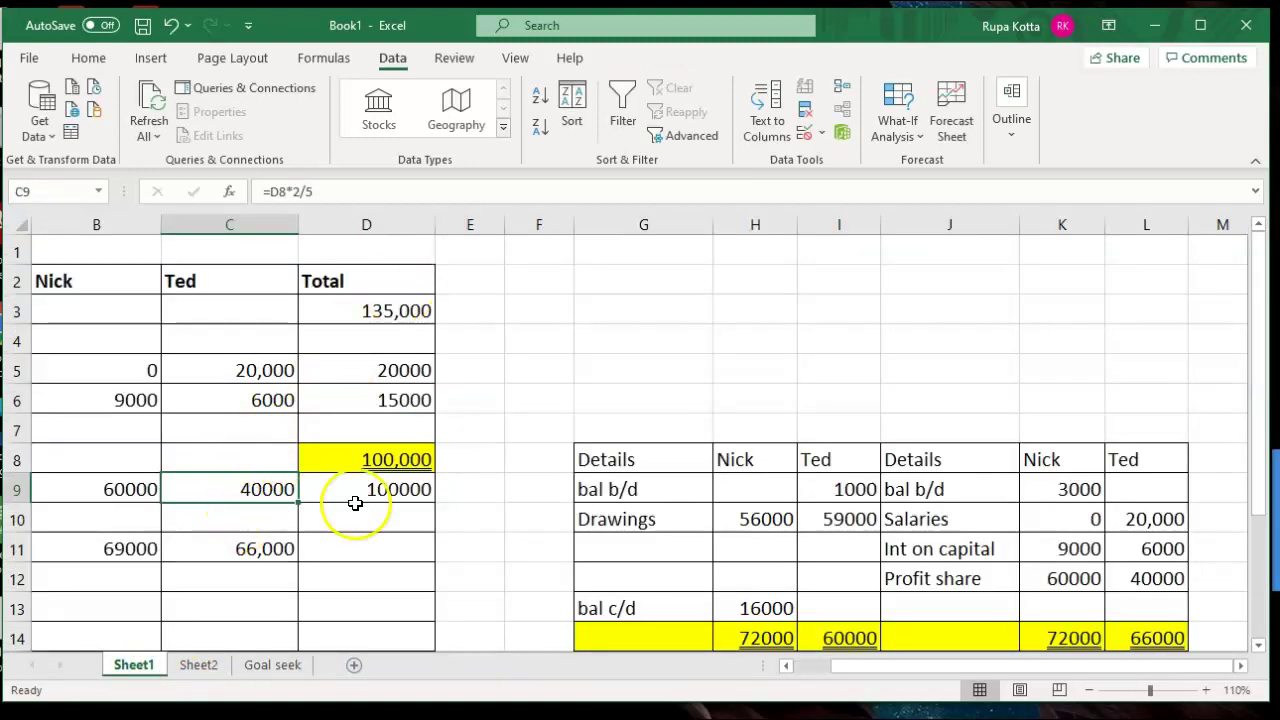
pyautogui.click(205, 665)
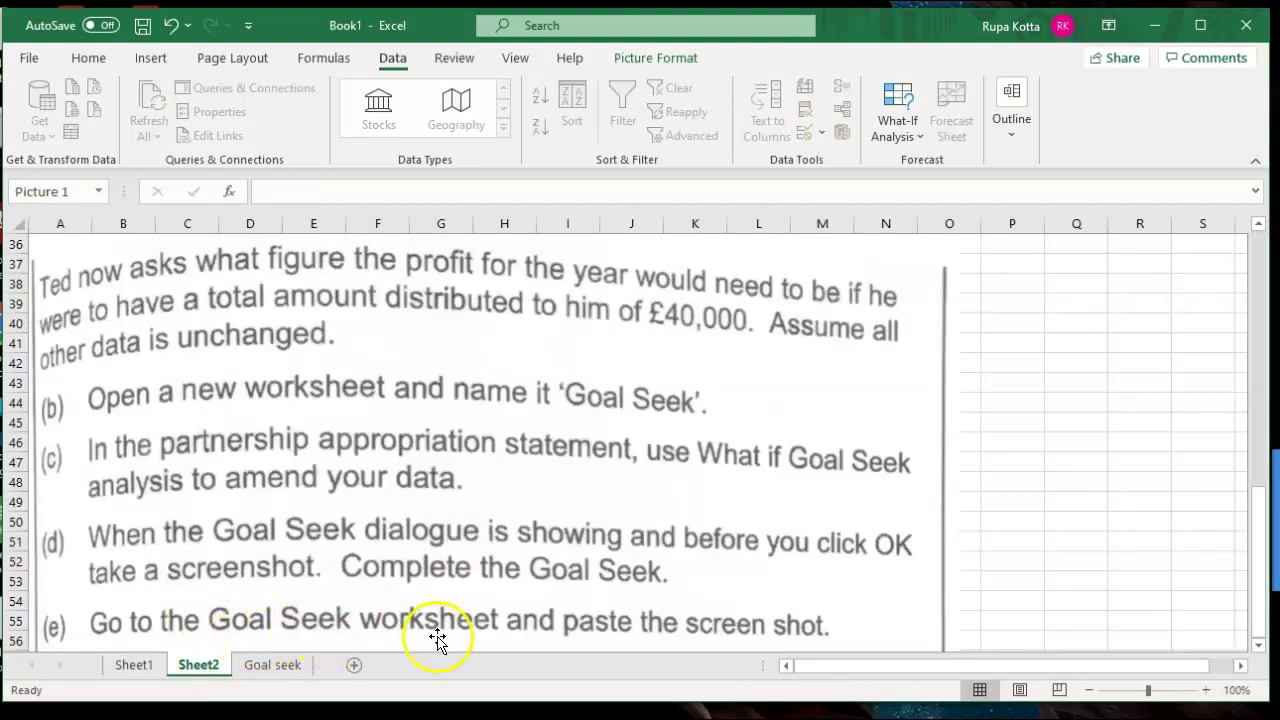
pyautogui.moveTo(1259, 537); pyautogui.dragTo(1259, 540)
pyautogui.moveTo(1259, 588); pyautogui.dragTo(1259, 590)
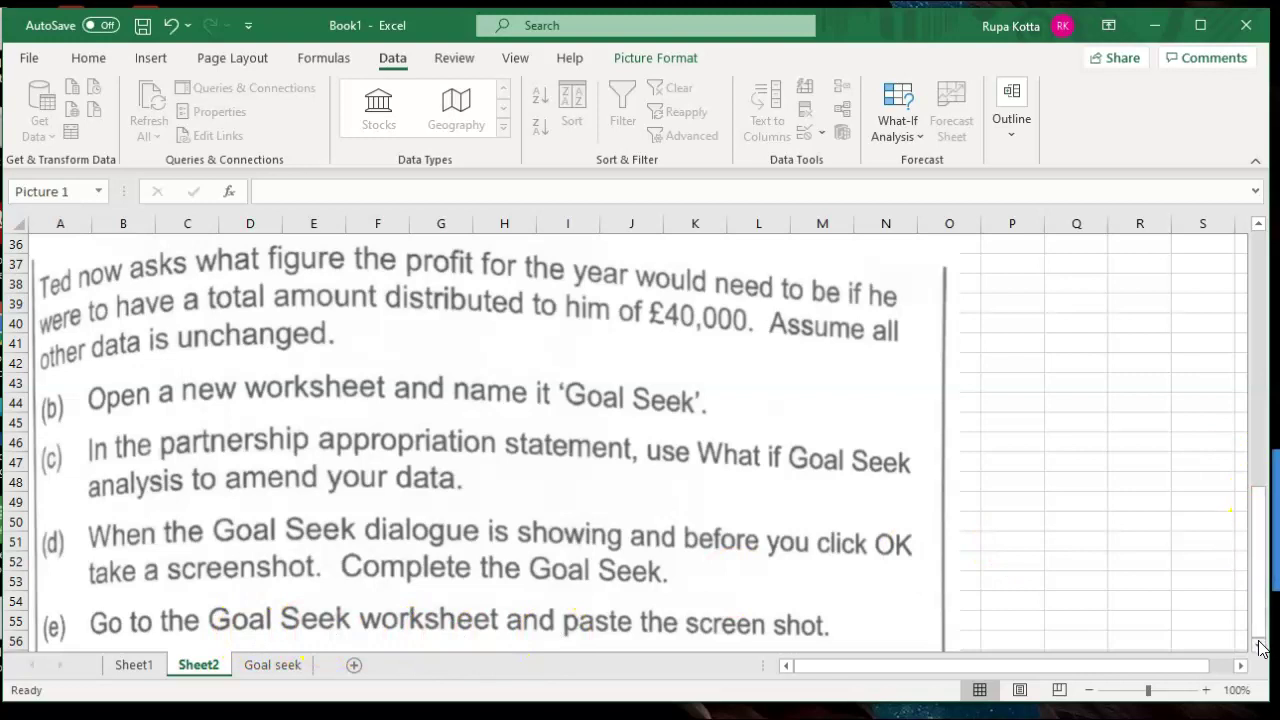
pyautogui.click(1259, 643)
pyautogui.click(1259, 643)
pyautogui.click(1259, 643)
pyautogui.click(1259, 643)
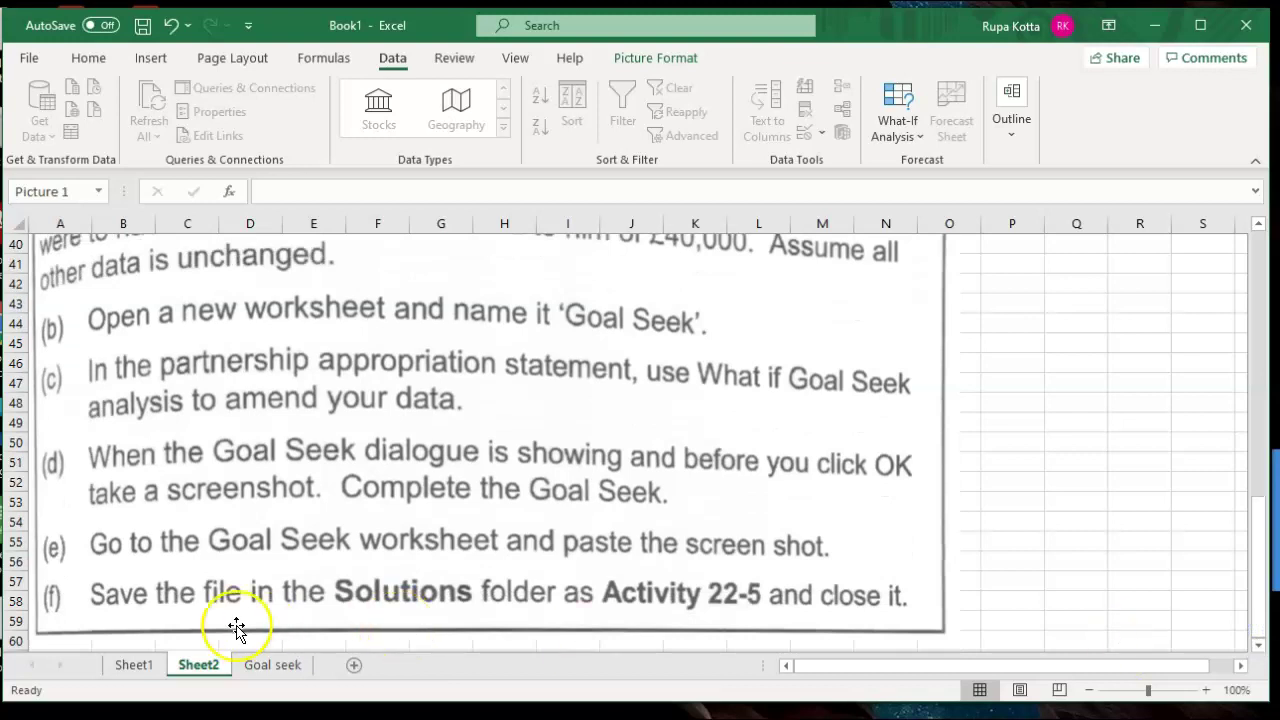
# On Sheet1, enter the formula =L14-60000 in I13 as the second partner's balance carried down.
pyautogui.click(134, 665)
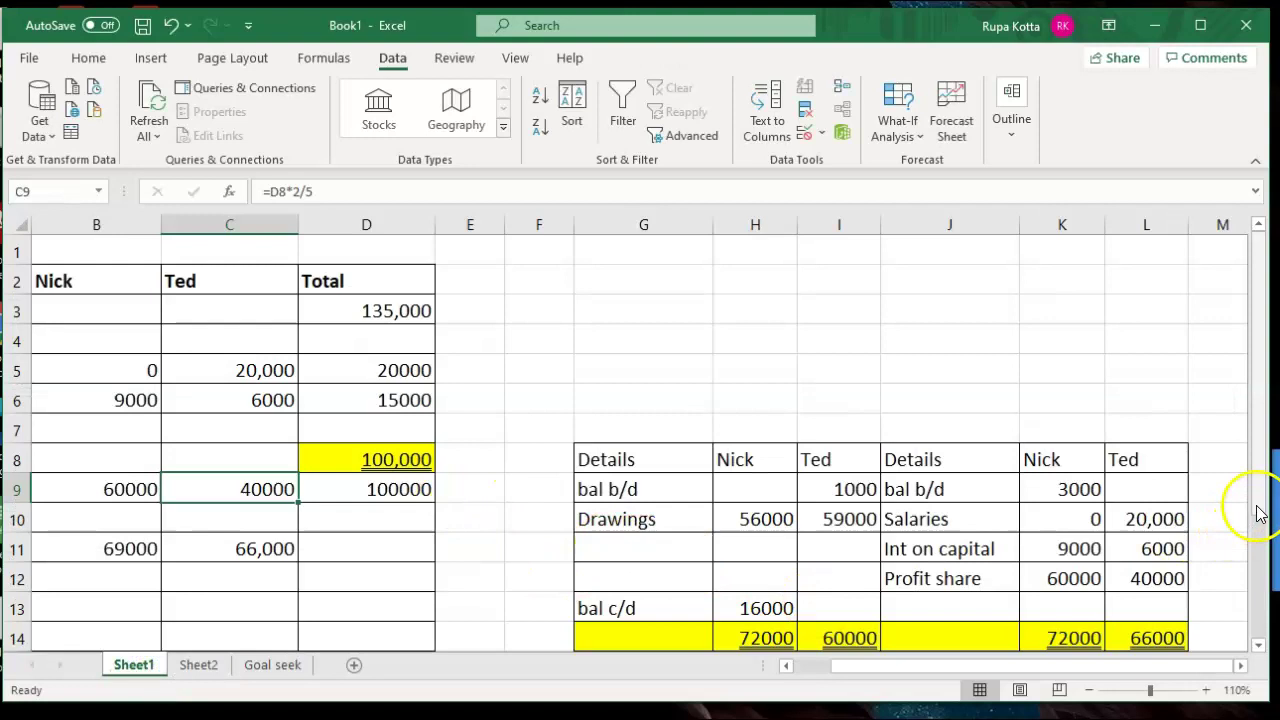
pyautogui.moveTo(1259, 510); pyautogui.dragTo(1260, 537)
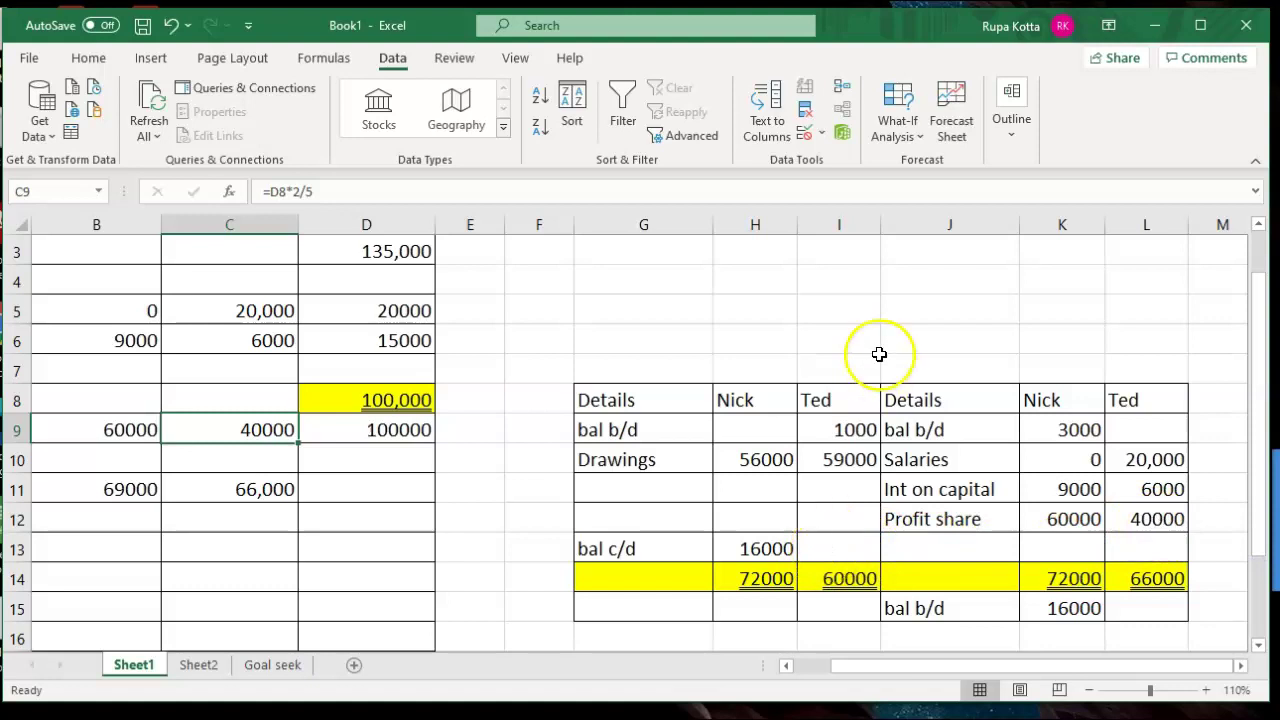
pyautogui.click(863, 548)
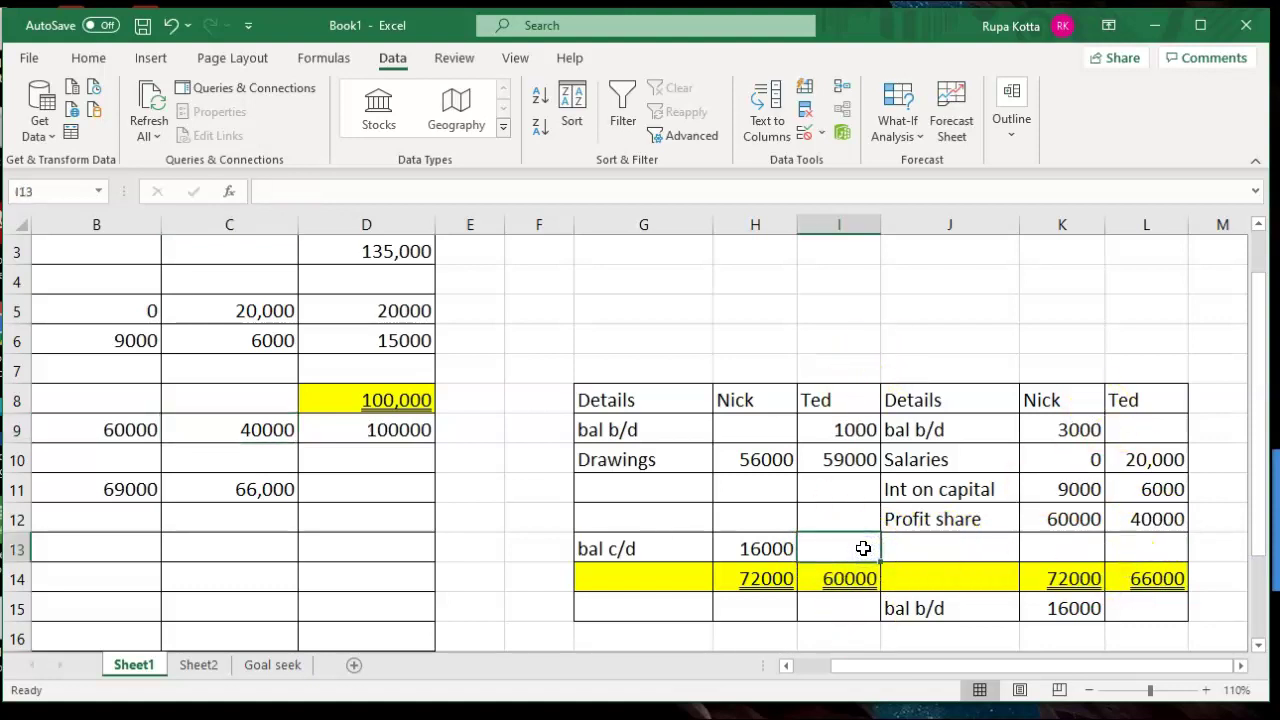
pyautogui.write('=')
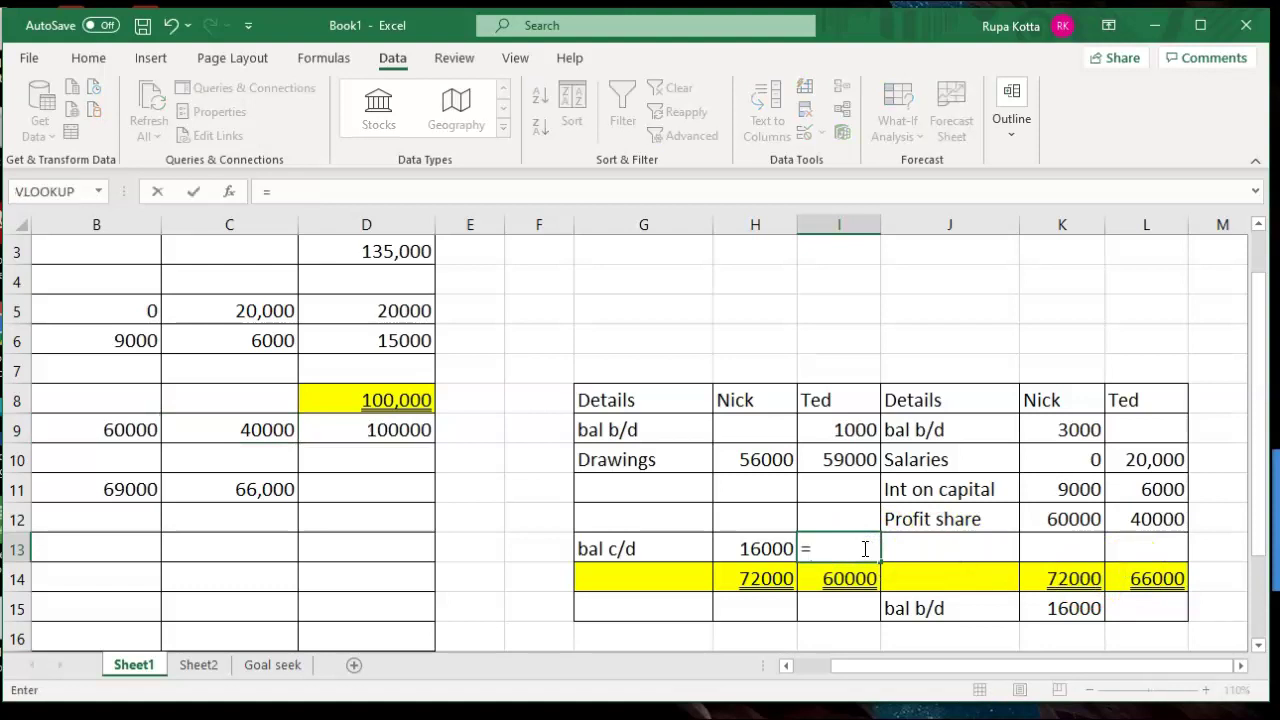
pyautogui.click(1128, 583)
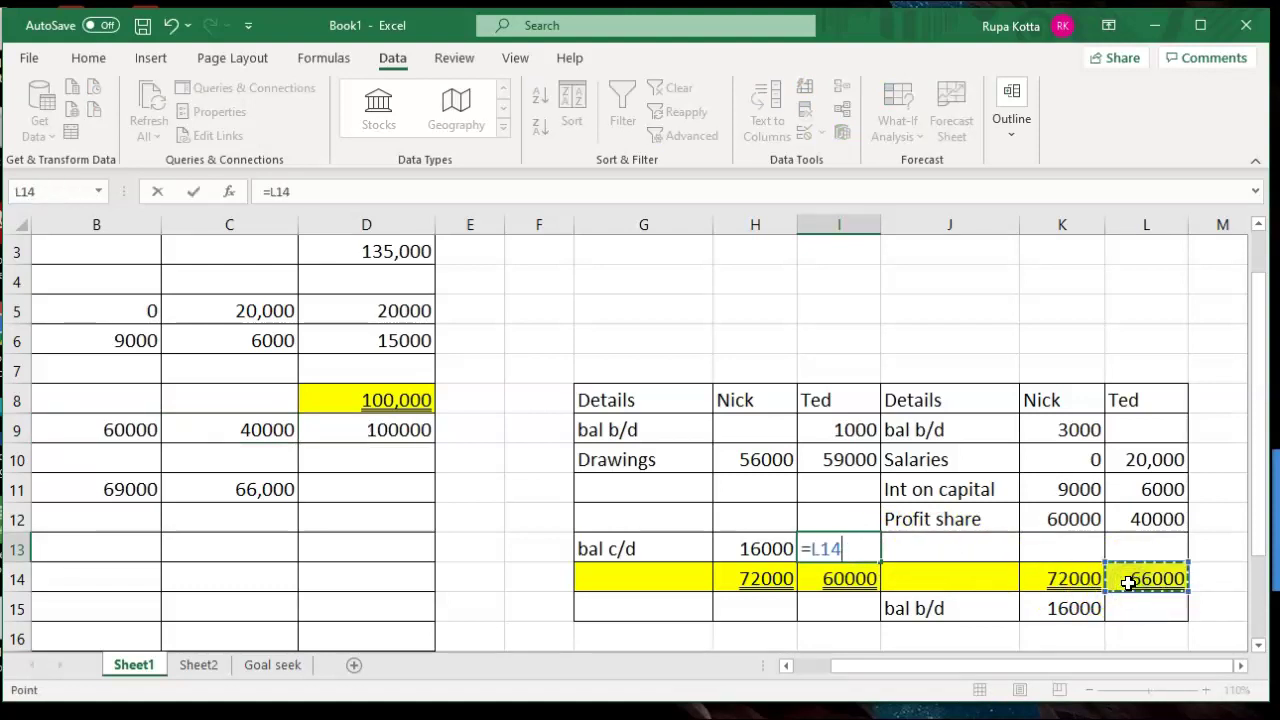
pyautogui.write('-60000')
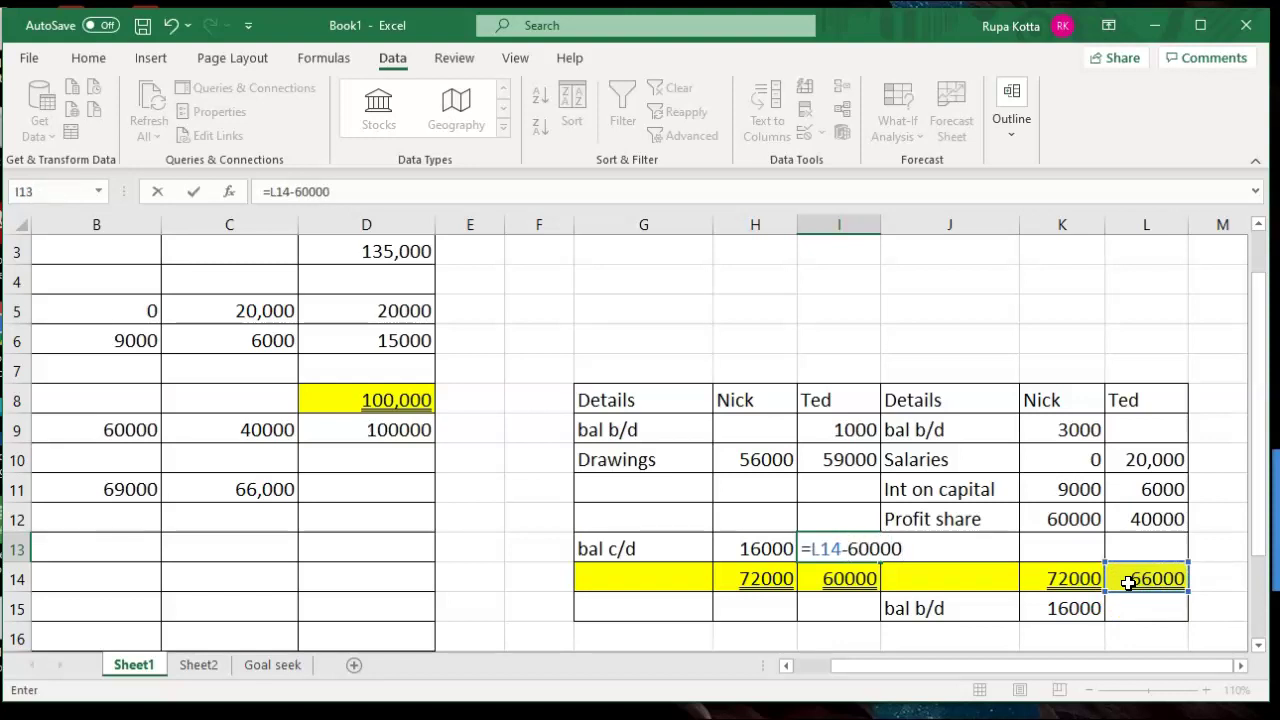
pyautogui.press('Return')
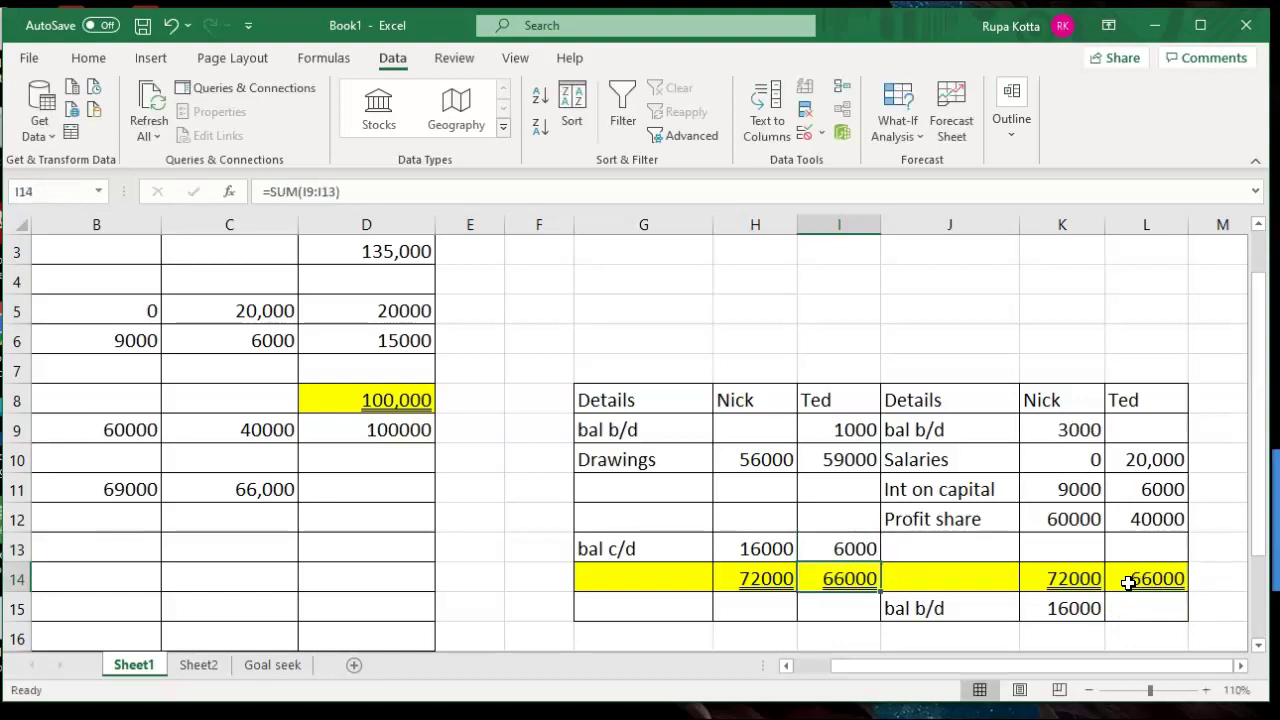
# Link the second partner's balance brought down in L15 to the balance carried down with =I13.
pyautogui.click(1137, 616)
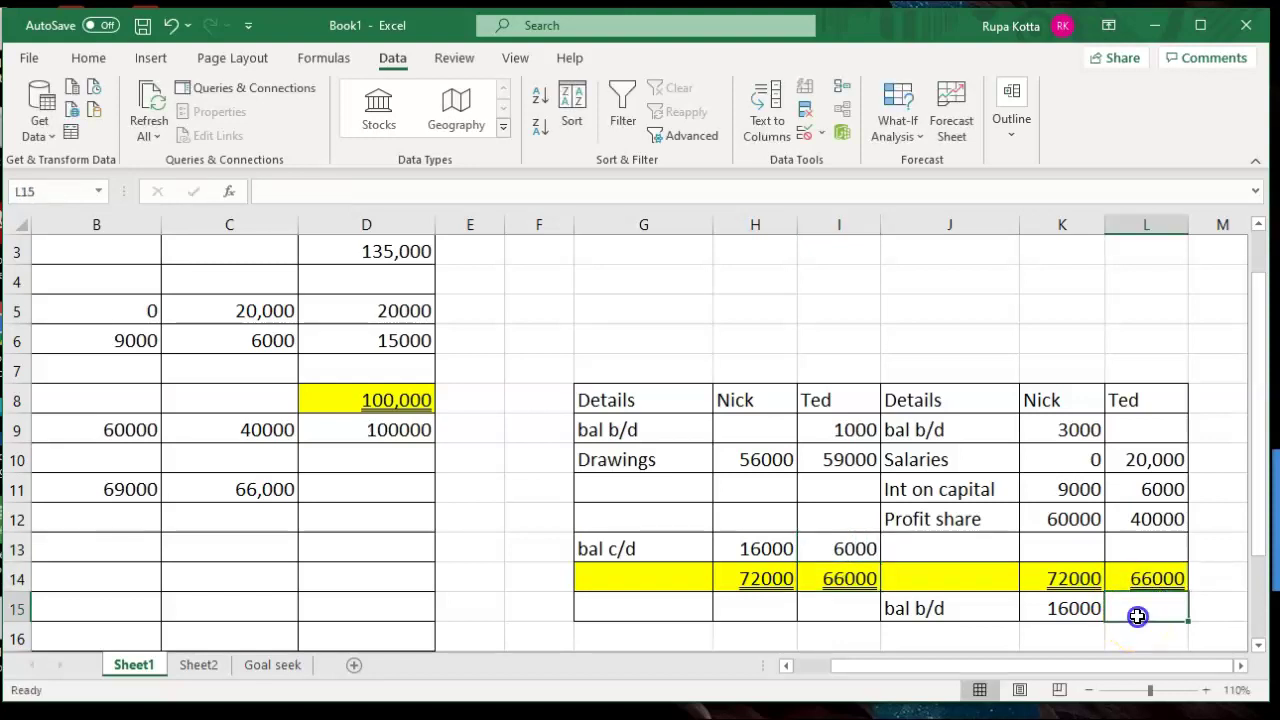
pyautogui.write('=')
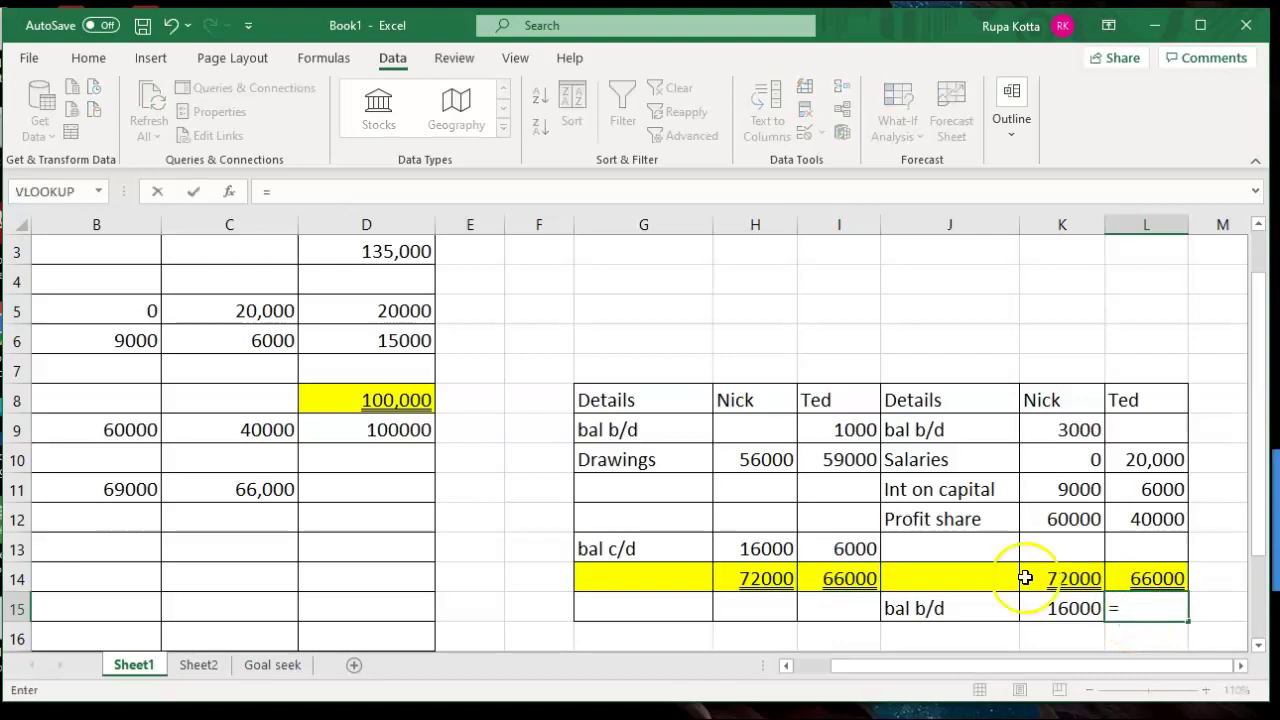
pyautogui.click(855, 545)
pyautogui.press('Return')
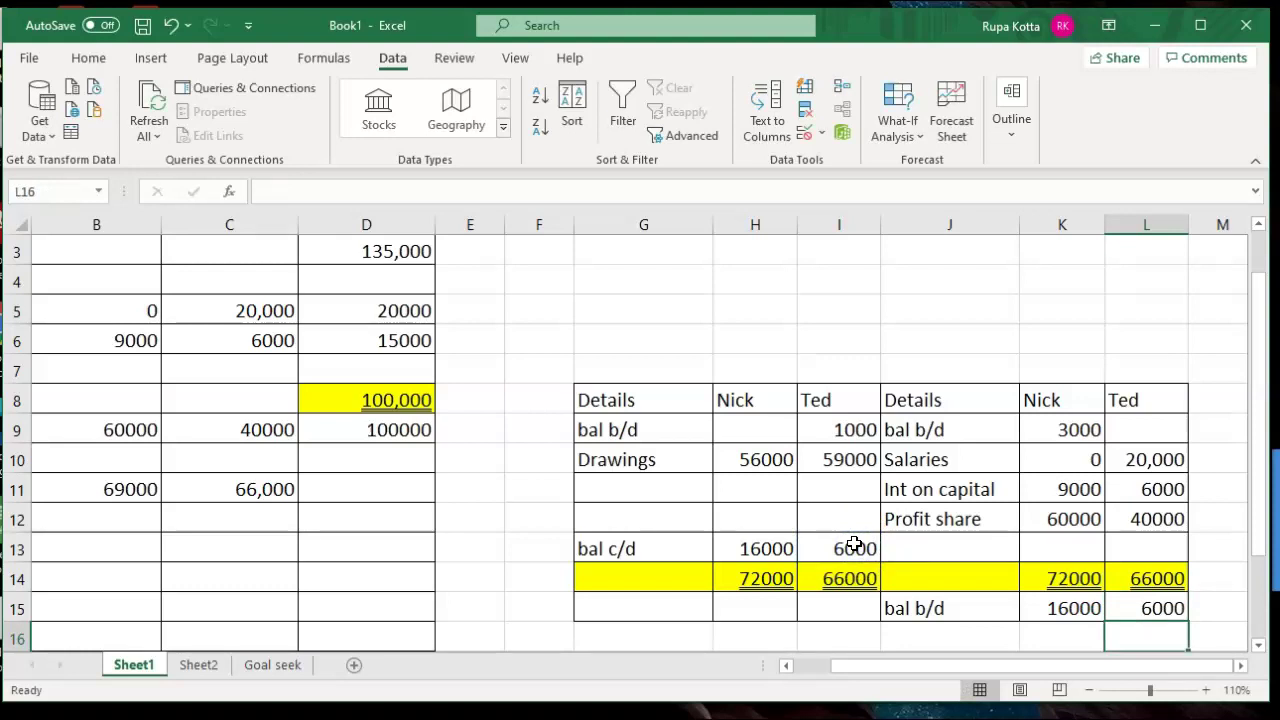
# Move the current accounts table G8:L15 up so that it starts at G3, beside the appropriation account.
pyautogui.moveTo(620, 405); pyautogui.dragTo(1137, 598)
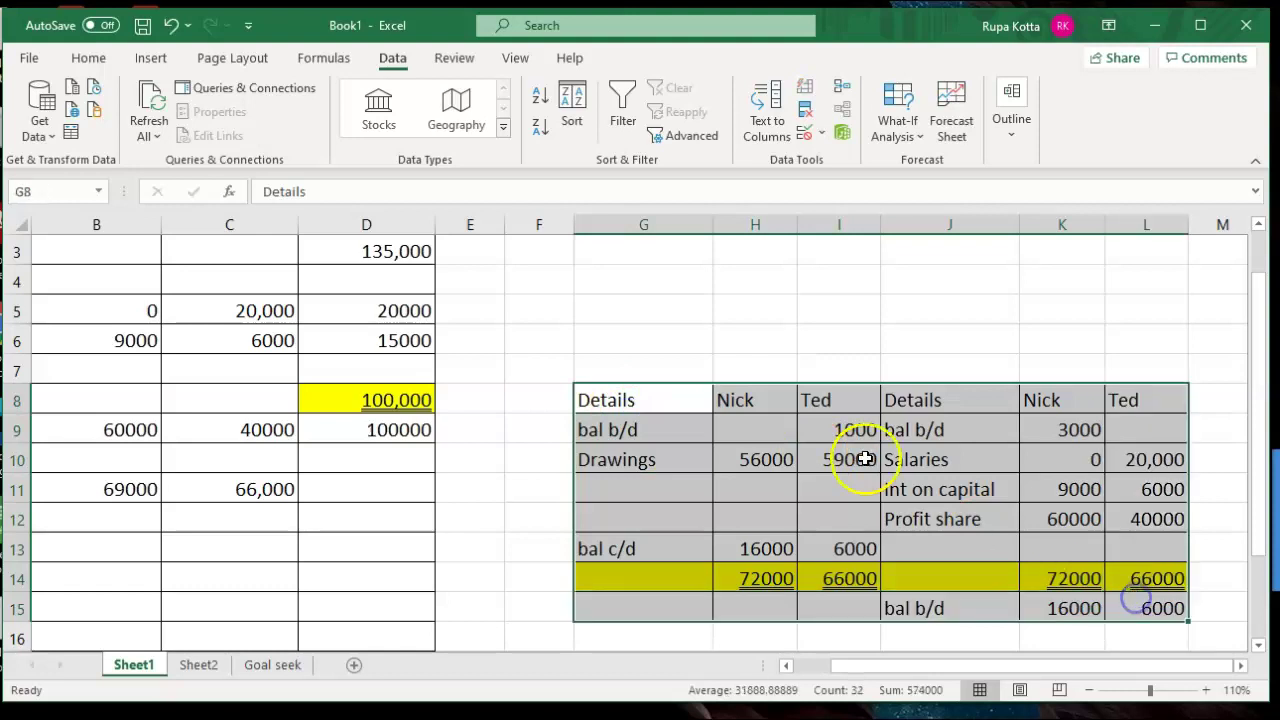
pyautogui.moveTo(694, 386); pyautogui.dragTo(677, 254)
pyautogui.moveTo(1257, 394); pyautogui.dragTo(1261, 333)
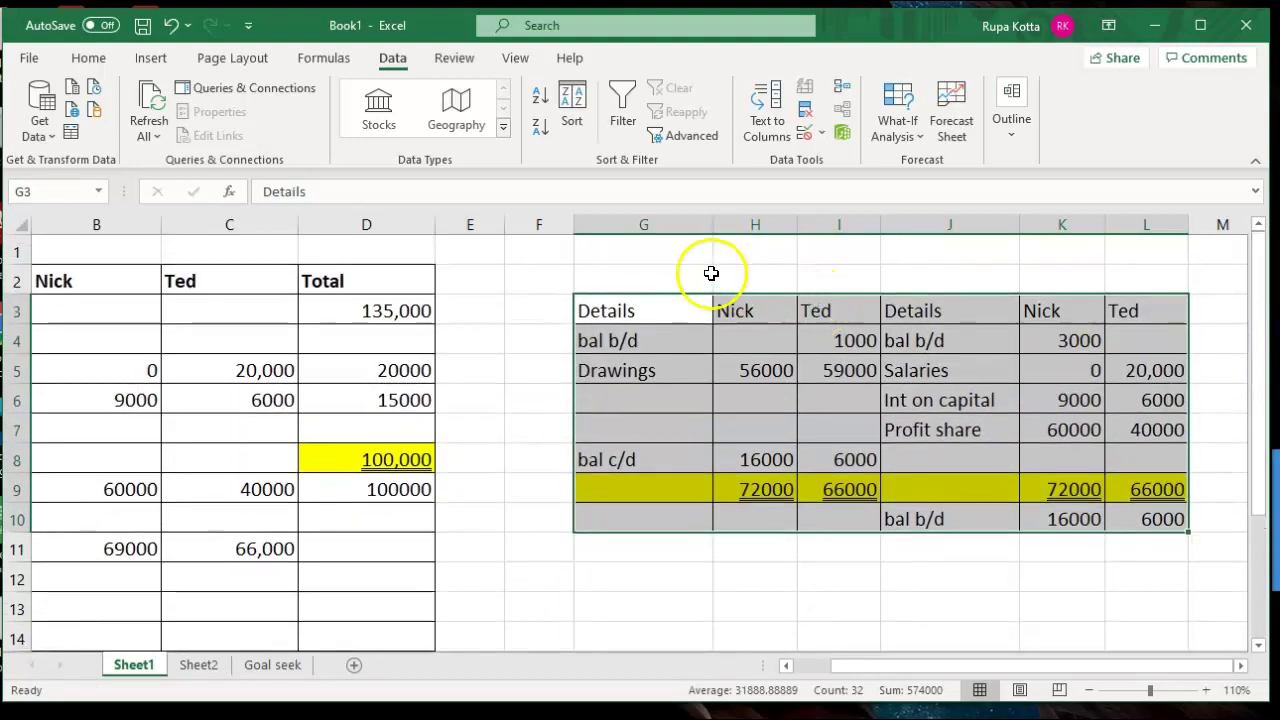
pyautogui.click(1089, 690)
pyautogui.moveTo(1060, 668); pyautogui.dragTo(859, 640)
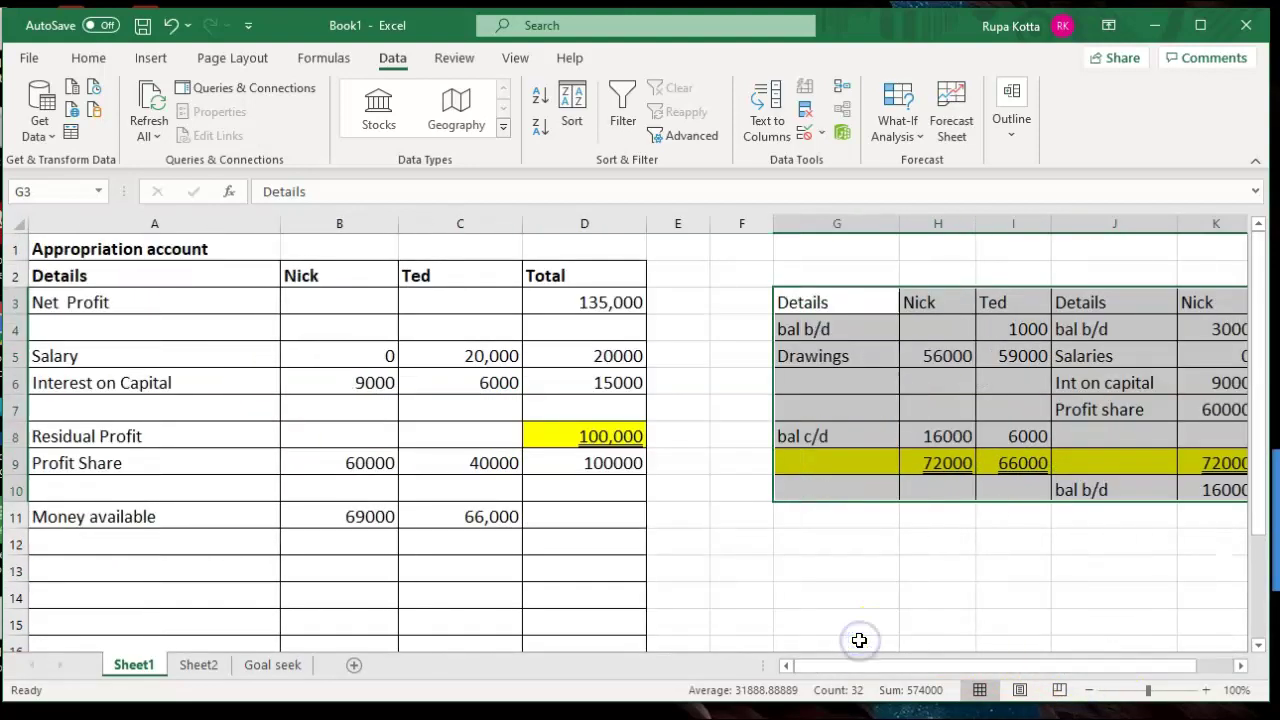
# Check the start of the exercise on Sheet2 and rename Sheet1 as "Appropriation account".
pyautogui.click(196, 665)
pyautogui.moveTo(1257, 535); pyautogui.dragTo(1248, 246)
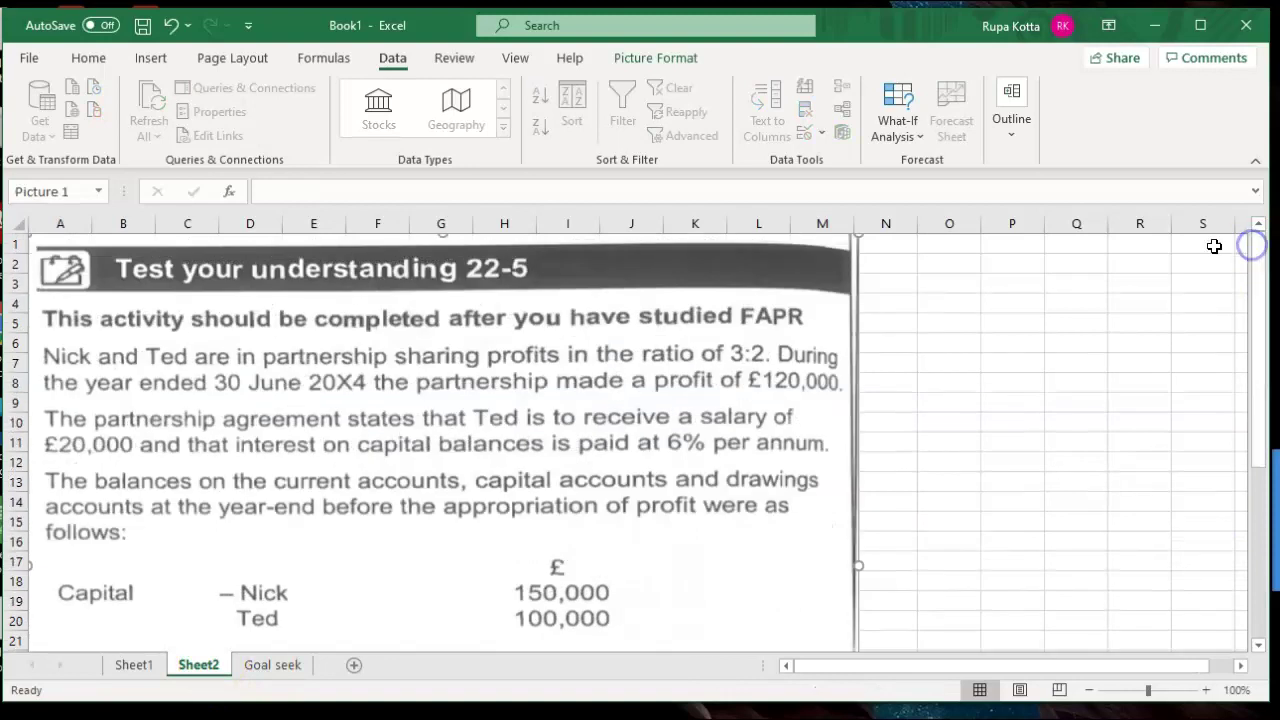
pyautogui.click(143, 670)
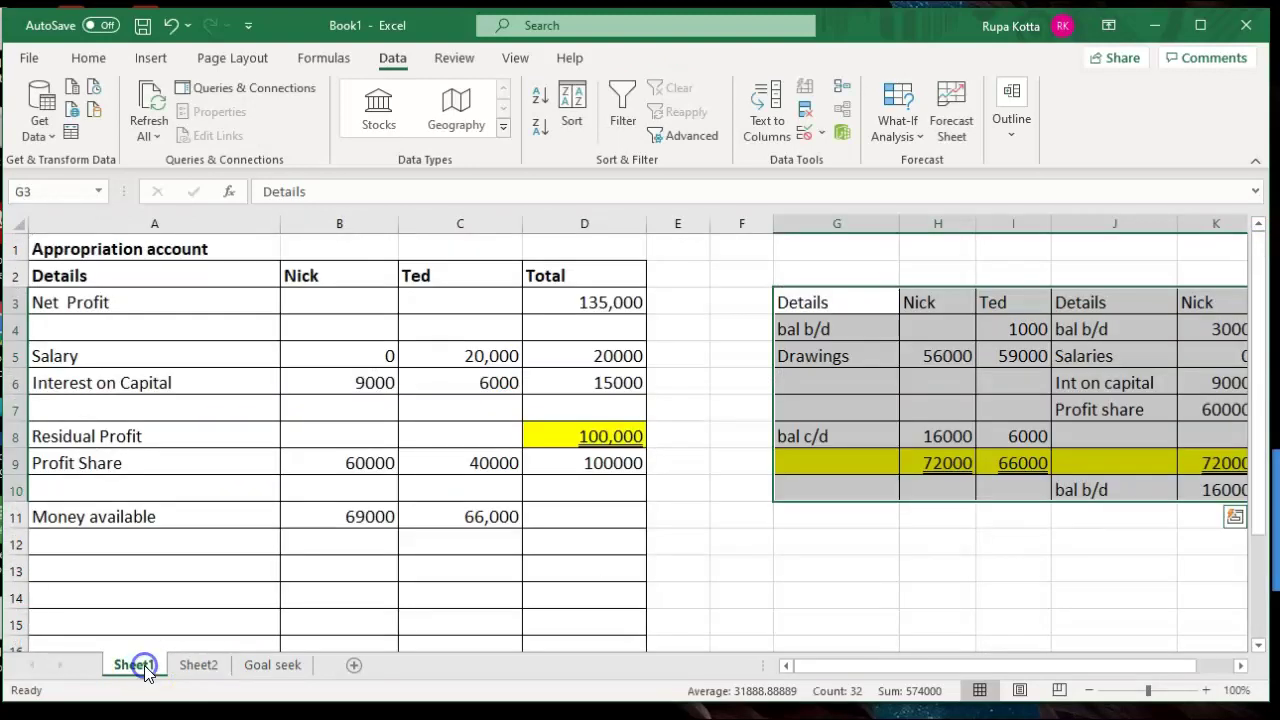
pyautogui.doubleClick(145, 666)
pyautogui.write('Appropriation account and curre')
pyautogui.press('BackSpace')
pyautogui.press('BackSpace')
pyautogui.press('BackSpace')
pyautogui.press('BackSpace')
pyautogui.press('BackSpace')
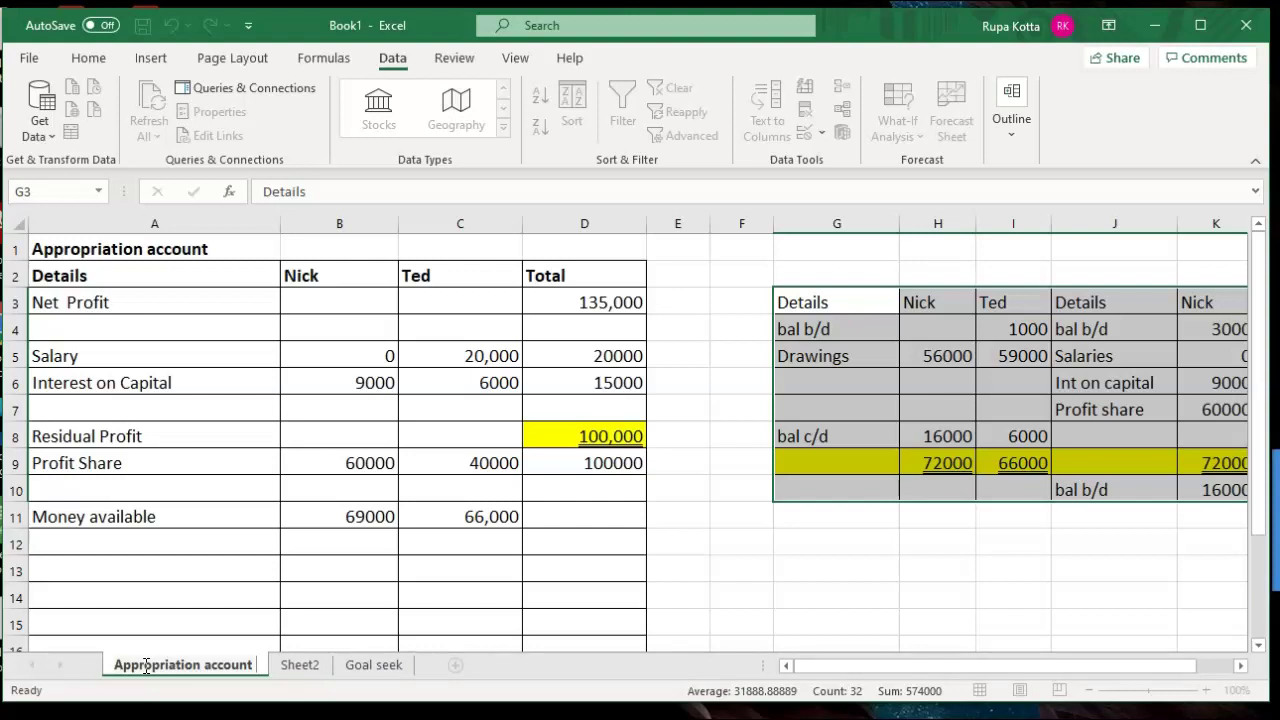
pyautogui.press('Return')
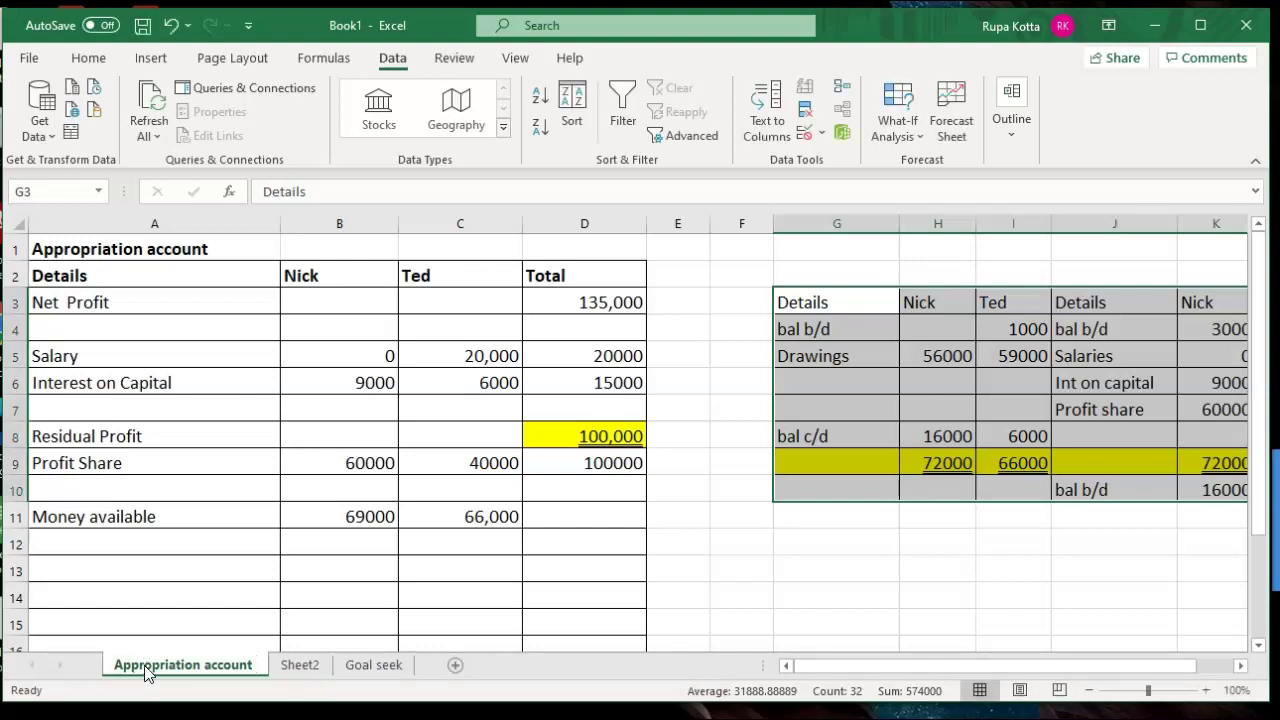
# Check the pasted screenshot on the Goal seek sheet and return to the Appropriation account sheet.
pyautogui.click(374, 665)
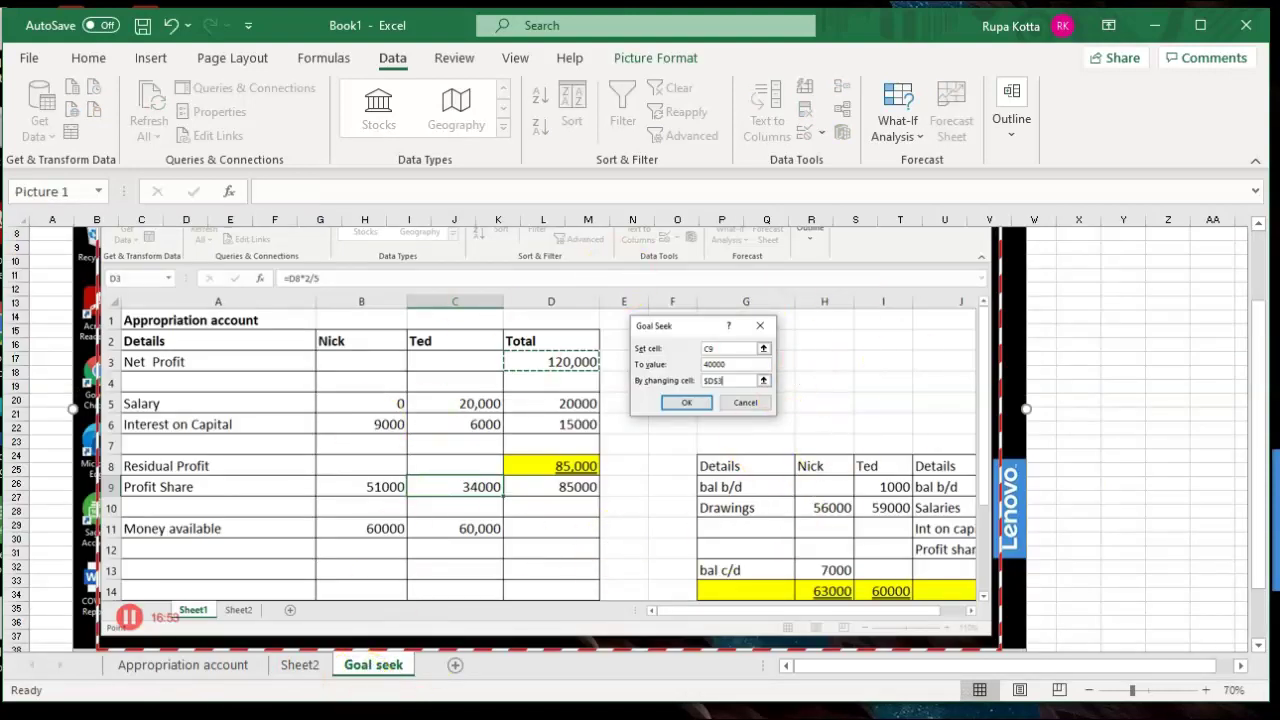
pyautogui.click(177, 664)
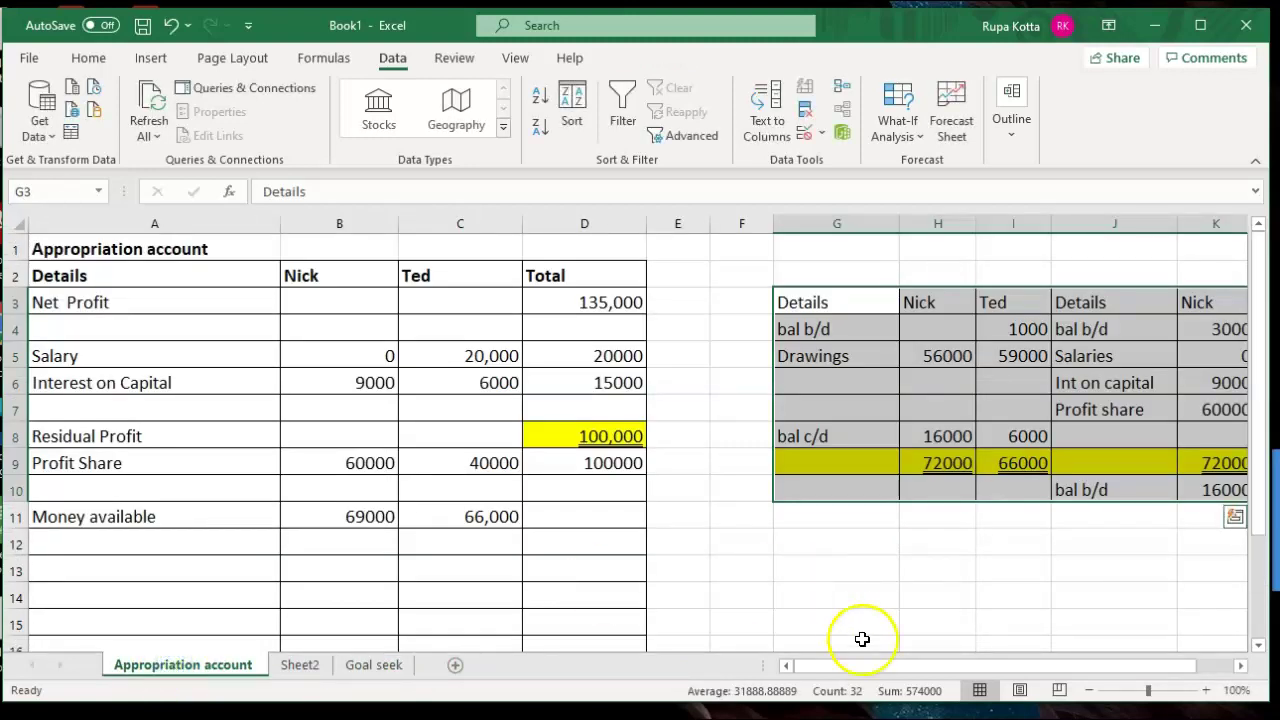